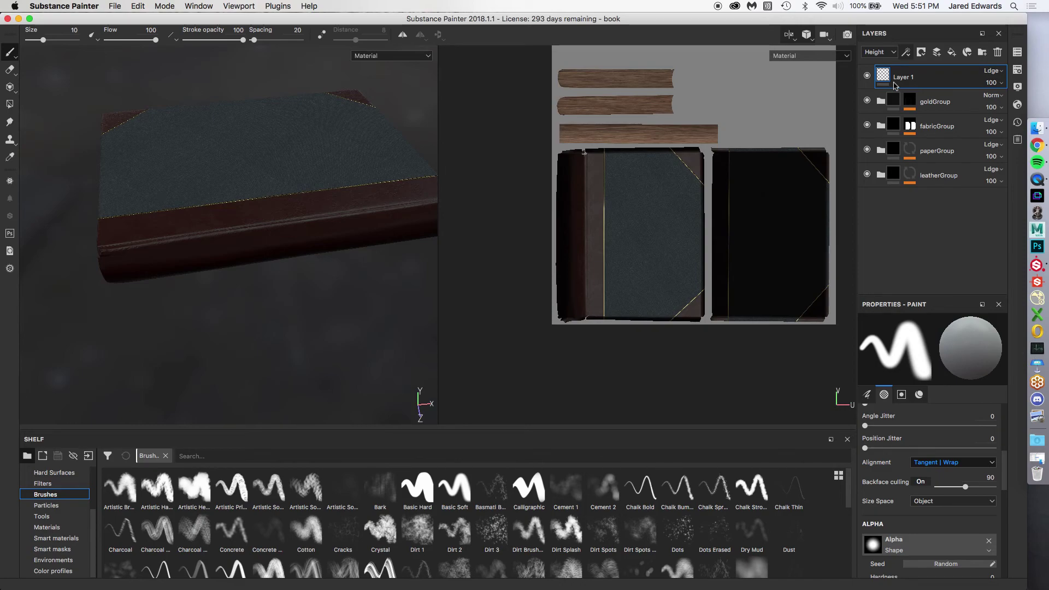
Compare the book model's cover and spine with the reference book photo in Chrome, viewing the model from several angles.
{"action": "scroll", "coordinate": [270, 206], "scroll_direction": "up", "scroll_amount": 2}
{"action": "left_click_drag", "start_coordinate": [270, 206], "coordinate": [240, 194], "text": "alt"}
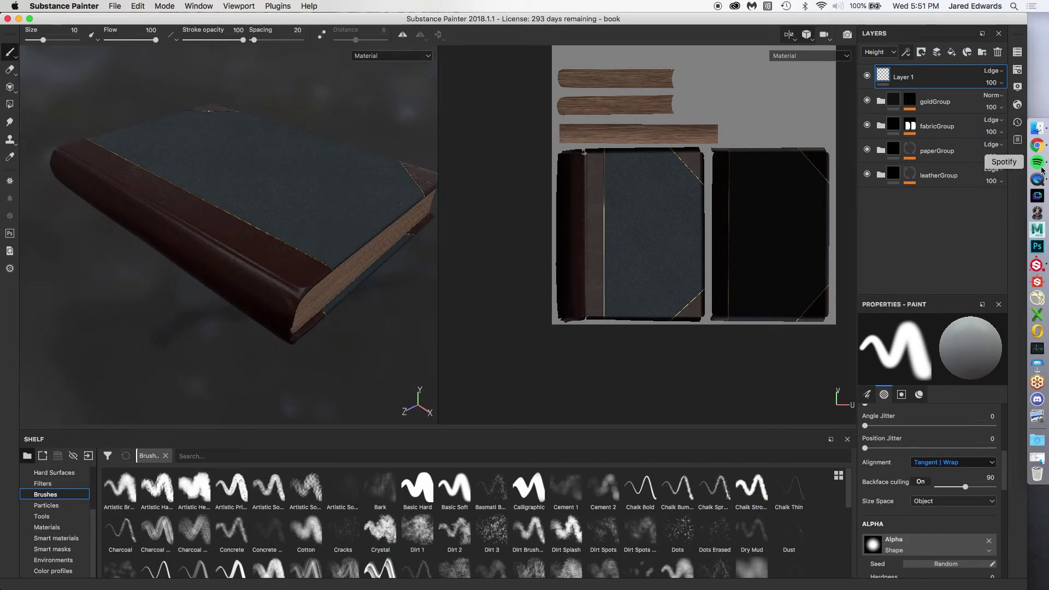
{"action": "left_click", "coordinate": [1037, 145]}
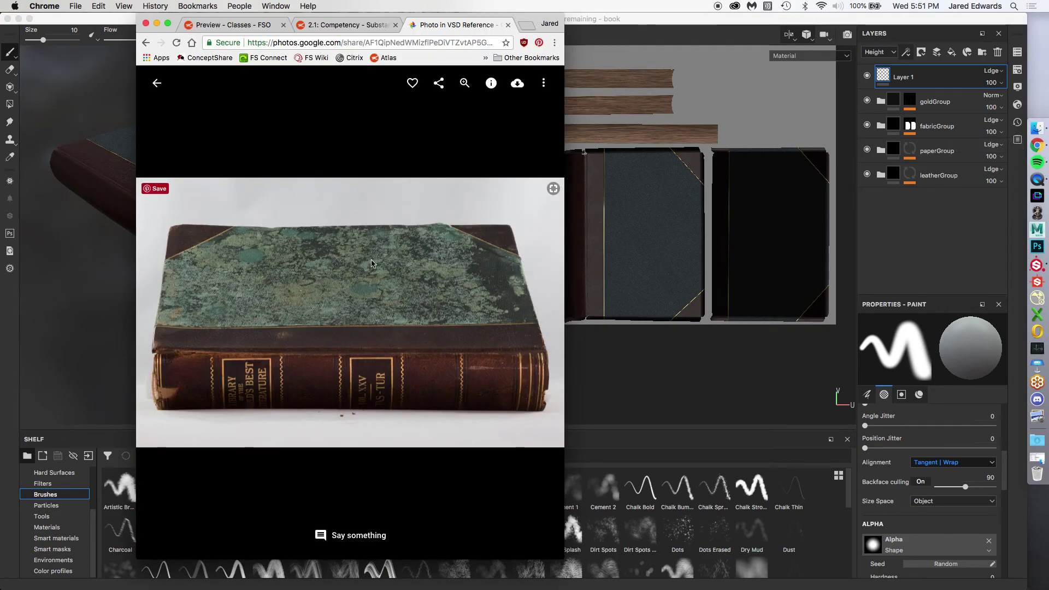
{"action": "key", "text": "super+Tab"}
{"action": "mouse_move", "coordinate": [278, 236]}
{"action": "left_mouse_down", "text": "alt"}
{"action": "mouse_move", "coordinate": [372, 206]}
{"action": "mouse_move", "coordinate": [374, 236]}
{"action": "left_mouse_up", "text": "alt"}
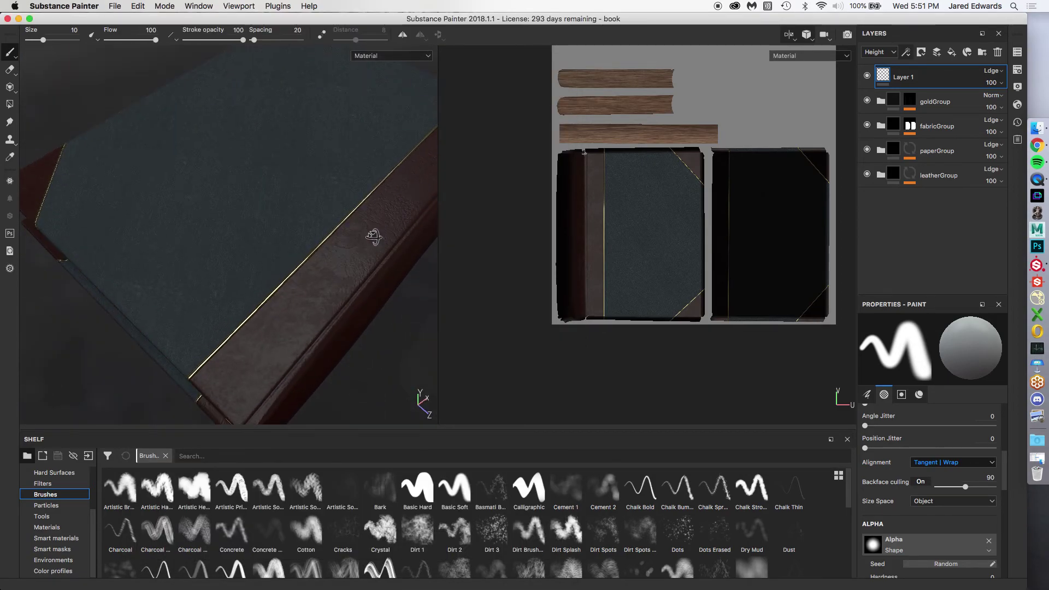
{"action": "mouse_move", "coordinate": [286, 314]}
{"action": "left_mouse_down", "text": "alt"}
{"action": "mouse_move", "coordinate": [257, 297]}
{"action": "mouse_move", "coordinate": [251, 278]}
{"action": "mouse_move", "coordinate": [277, 281]}
{"action": "left_mouse_up", "text": "alt"}
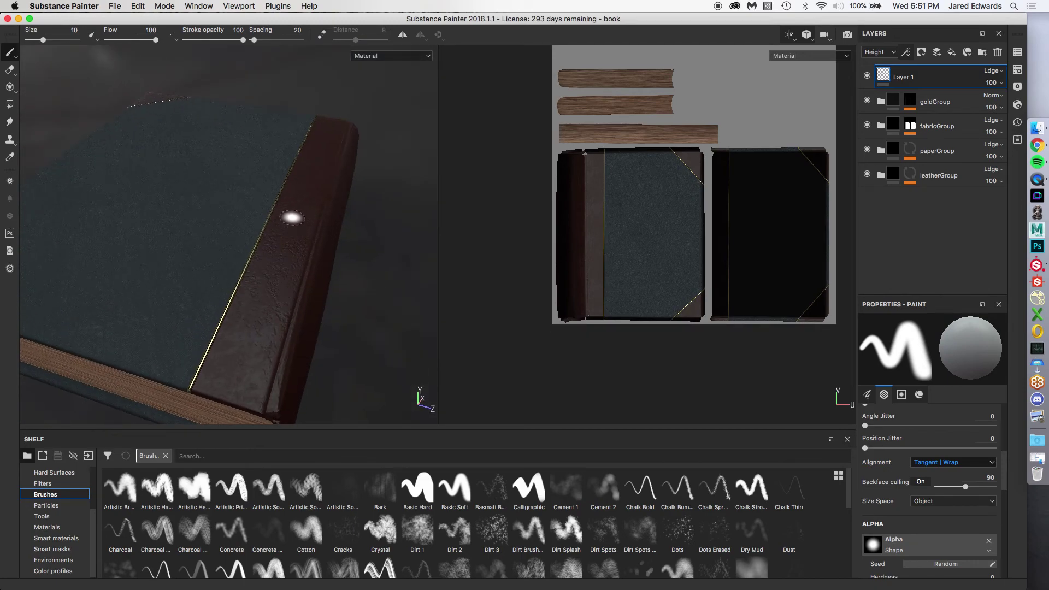
{"action": "left_click_drag", "start_coordinate": [295, 218], "coordinate": [298, 228], "text": "alt"}
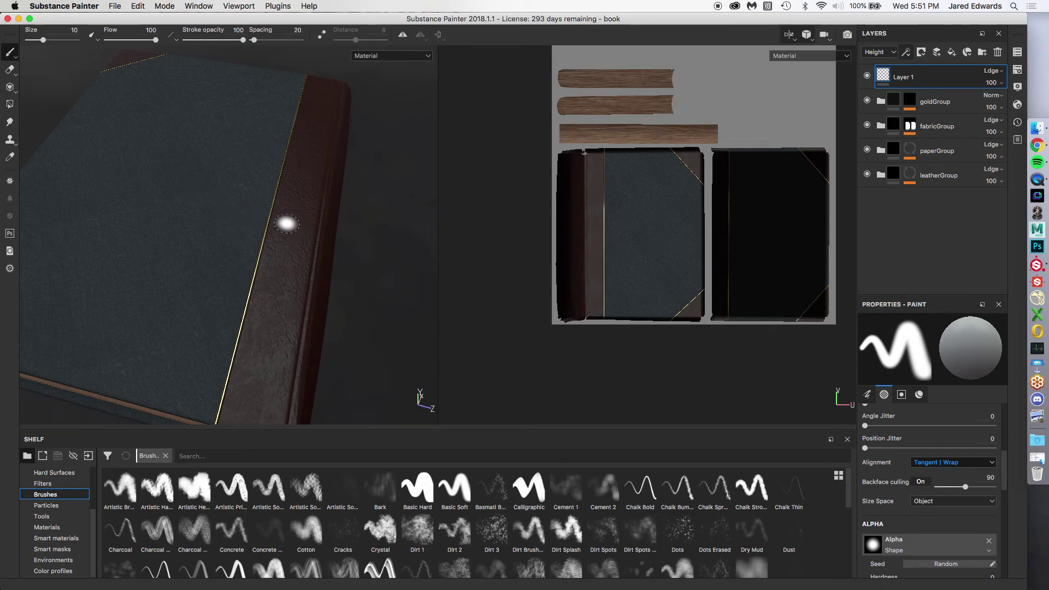
{"action": "left_click", "coordinate": [1036, 145]}
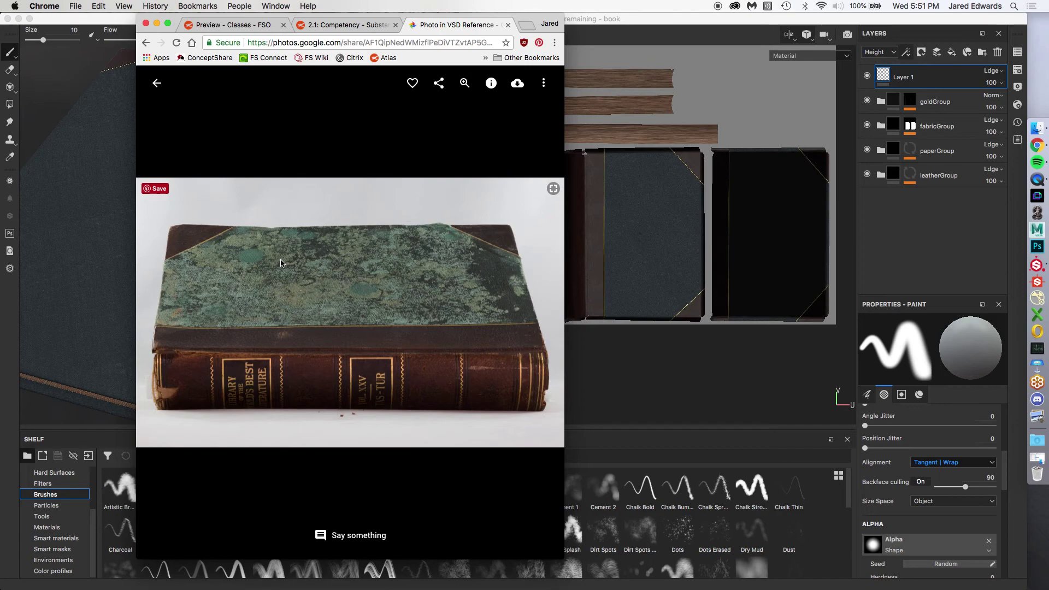
{"action": "left_click_drag", "start_coordinate": [535, 18], "coordinate": [798, 21]}
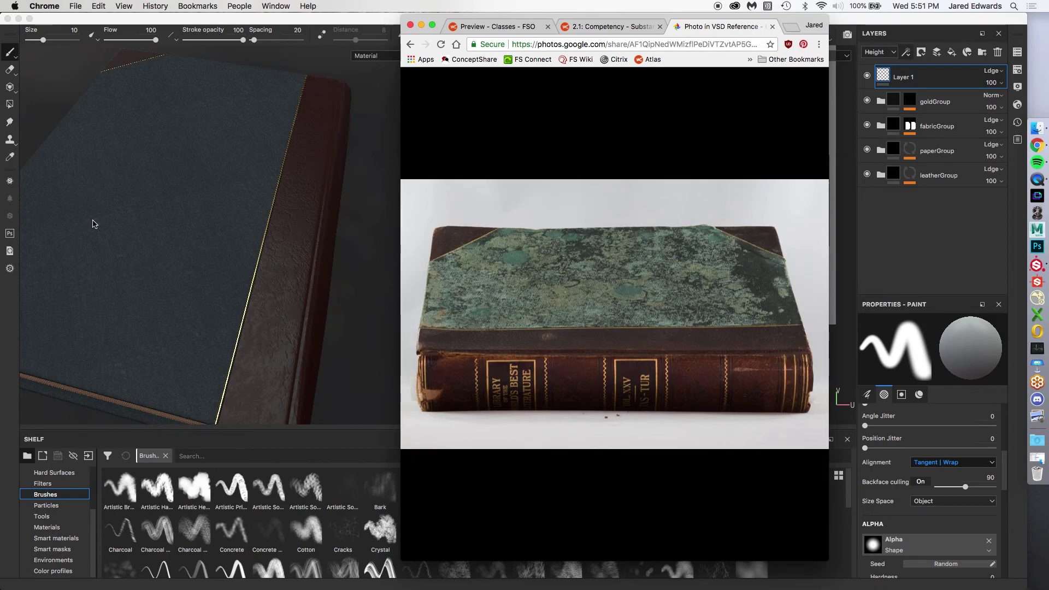
{"action": "key", "text": "super+Tab"}
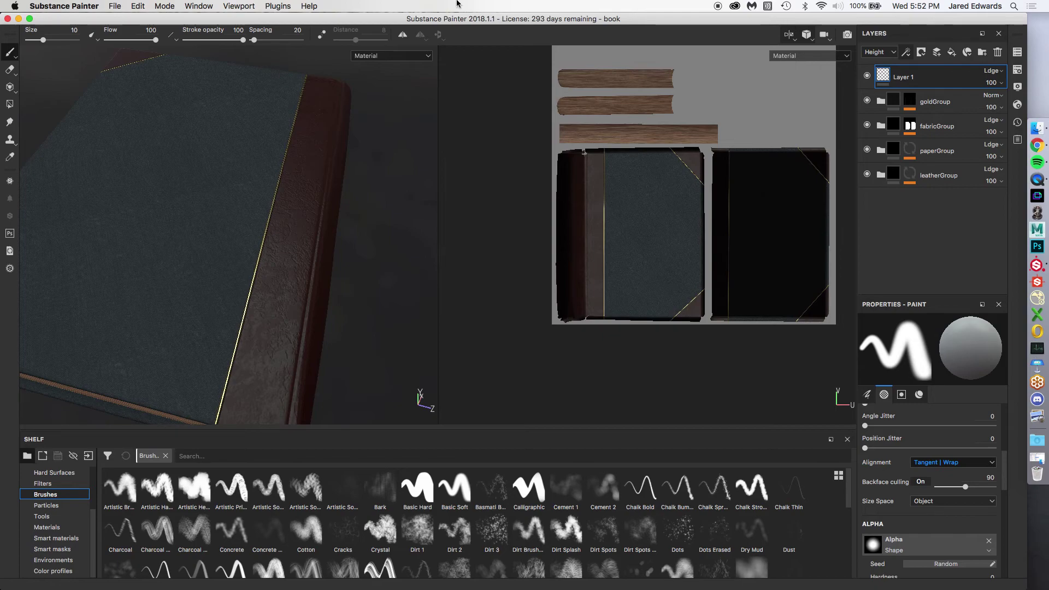
{"action": "left_click_drag", "start_coordinate": [245, 211], "coordinate": [248, 229], "text": "alt"}
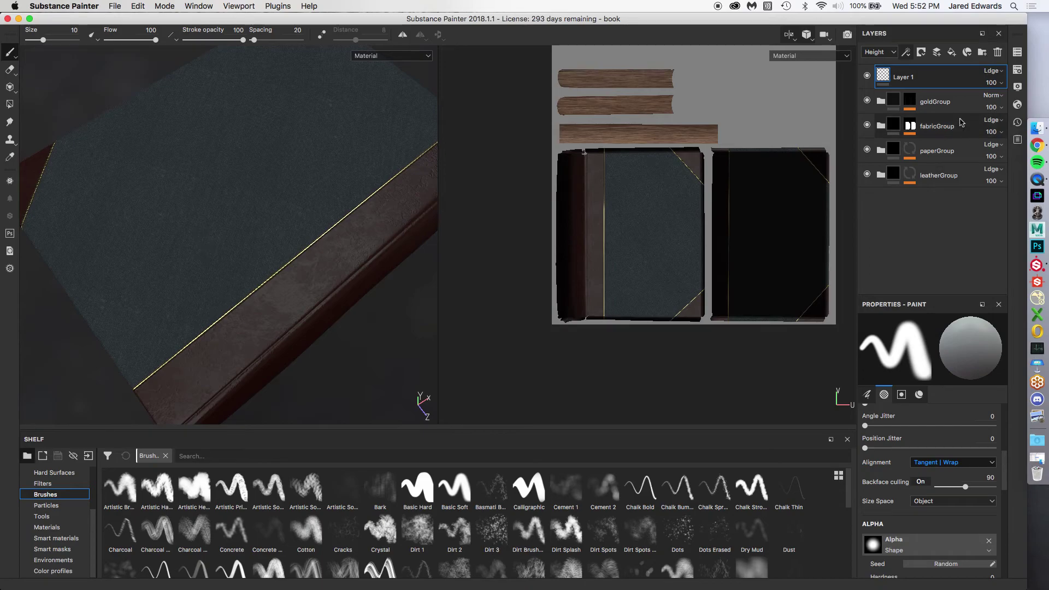
Toggle the fabricGroup's visibility to inspect its effect on the cover, and check the reference photo in Chrome again.
{"action": "left_click", "coordinate": [927, 135]}
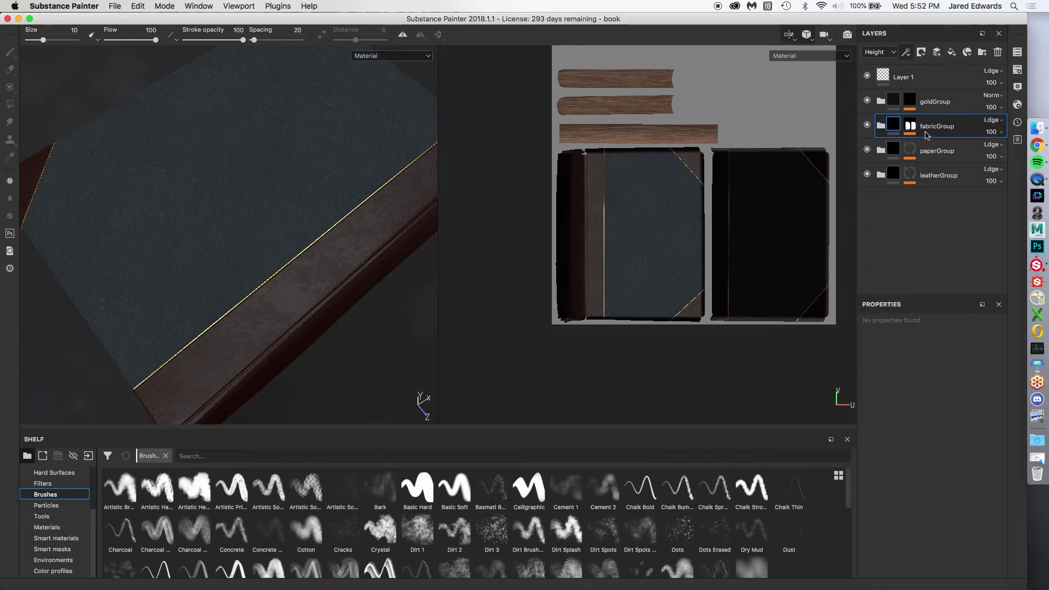
{"action": "left_click", "coordinate": [868, 126]}
{"action": "left_click", "coordinate": [867, 126]}
{"action": "left_click", "coordinate": [867, 125]}
{"action": "left_click", "coordinate": [867, 125]}
{"action": "left_click", "coordinate": [868, 125]}
{"action": "left_click", "coordinate": [867, 125]}
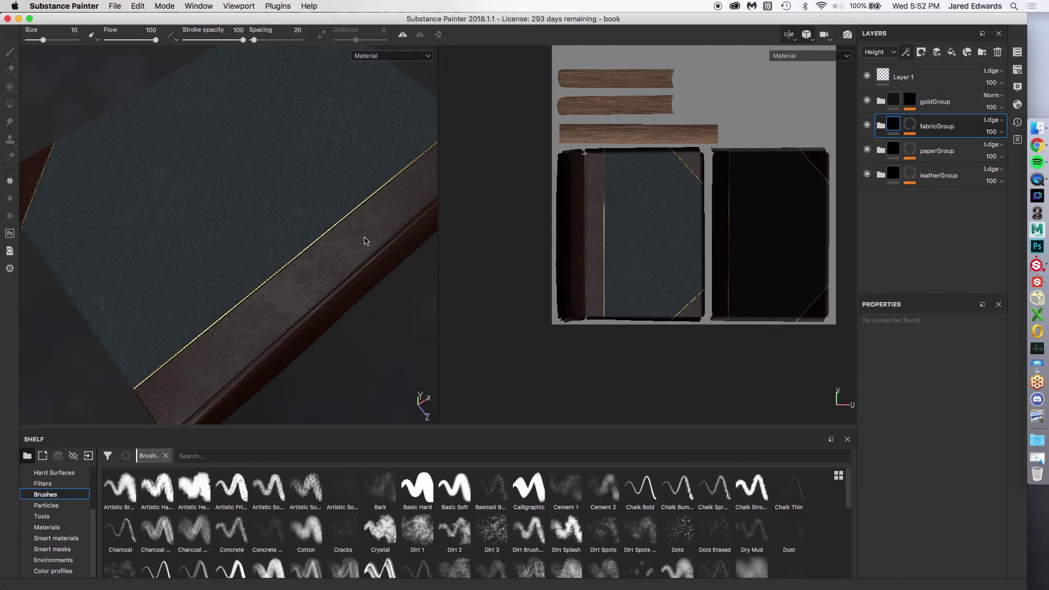
{"action": "left_click", "coordinate": [1036, 145]}
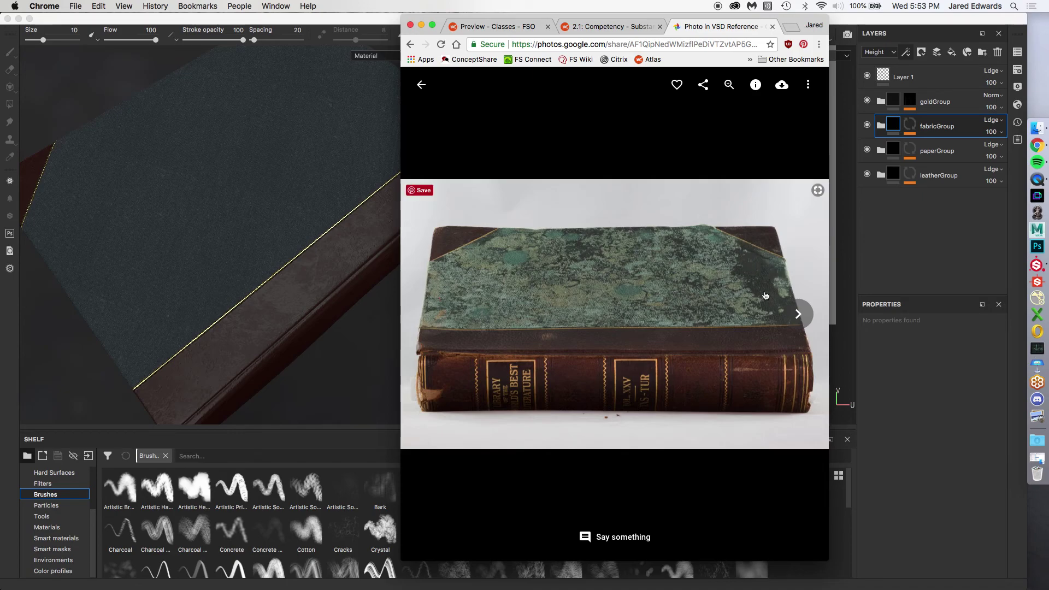
Expand fabricGroup in Substance Painter and add a fill layer directly above Fabric Denim Base.
{"action": "left_click", "coordinate": [906, 127]}
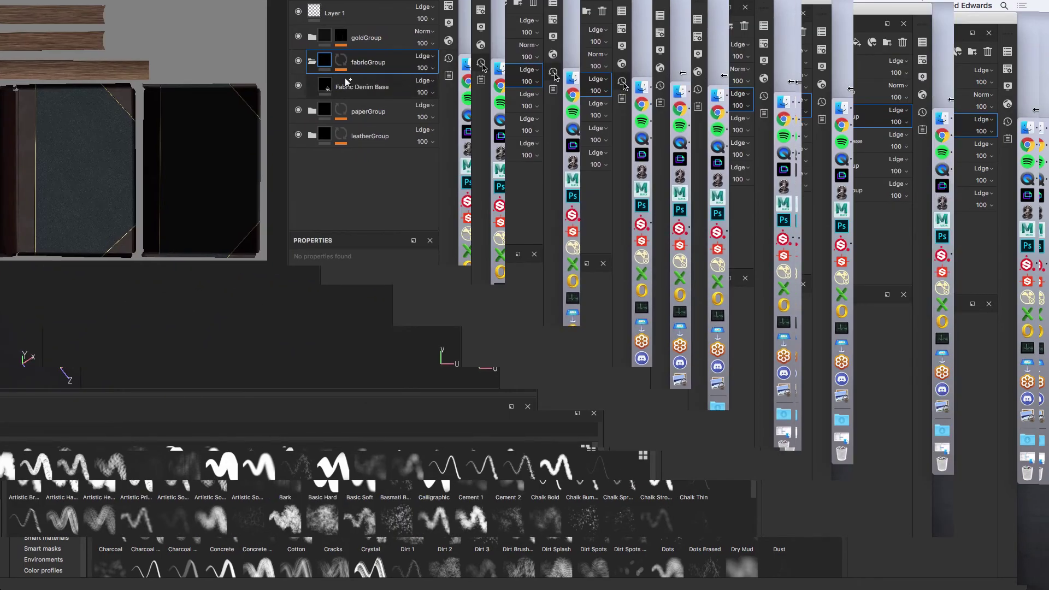
{"action": "left_click", "coordinate": [879, 127]}
{"action": "left_click", "coordinate": [325, 87]}
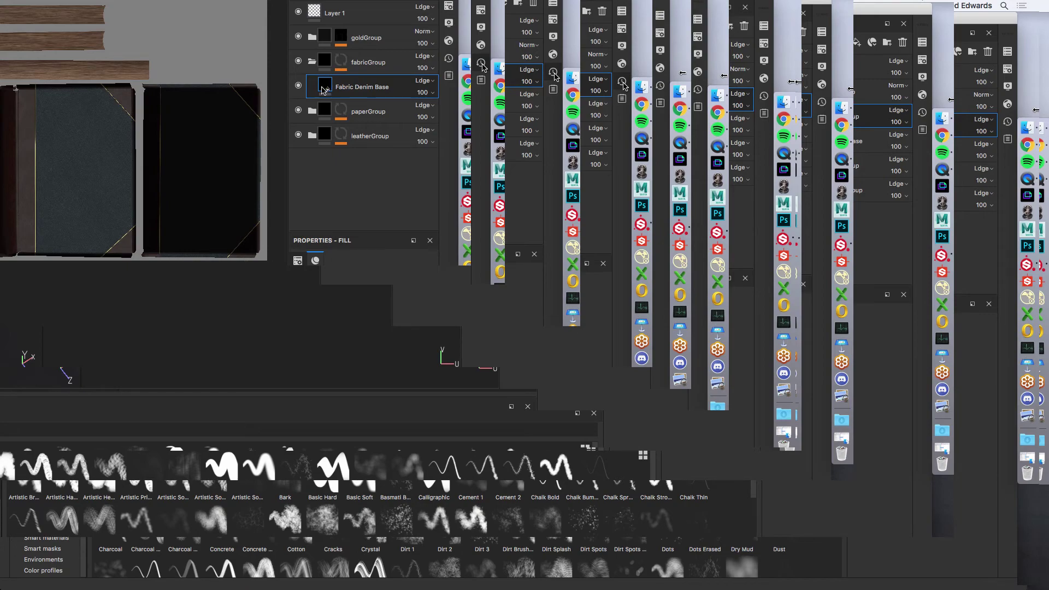
{"action": "mouse_move", "coordinate": [326, 89]}
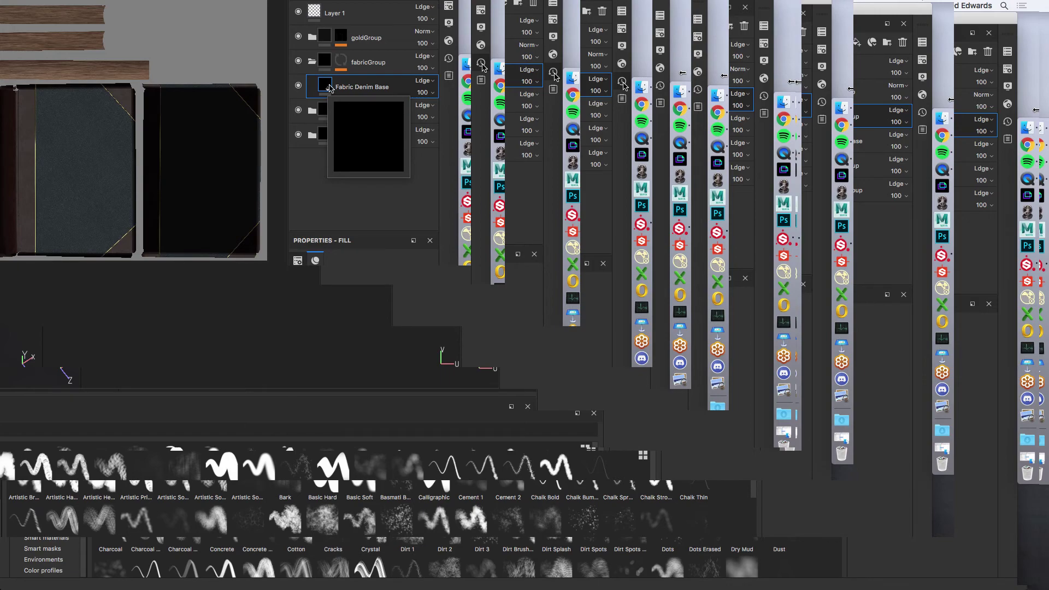
{"action": "left_click", "coordinate": [337, 52]}
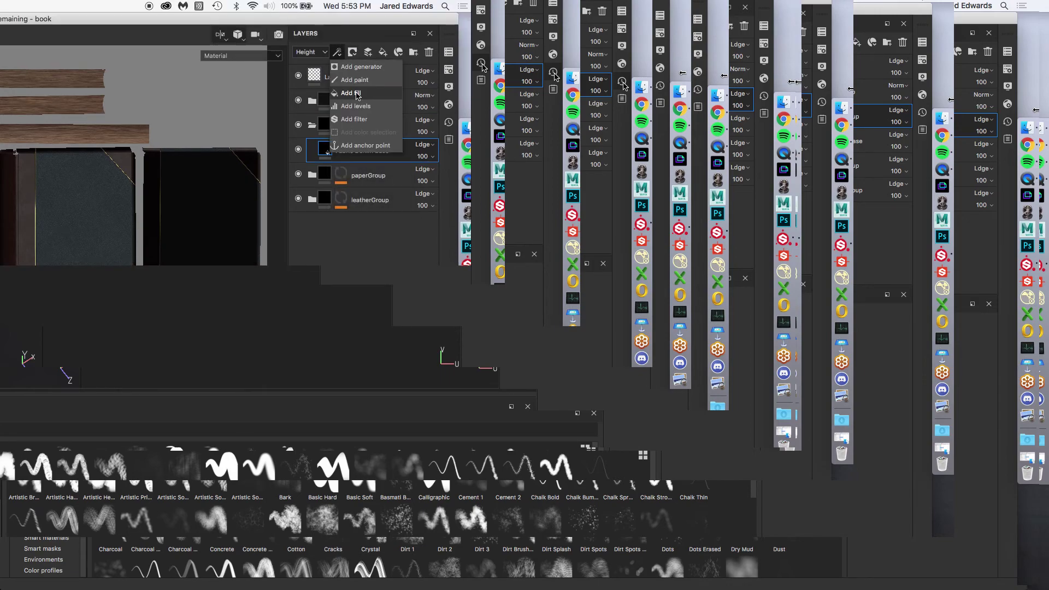
{"action": "left_click", "coordinate": [308, 261]}
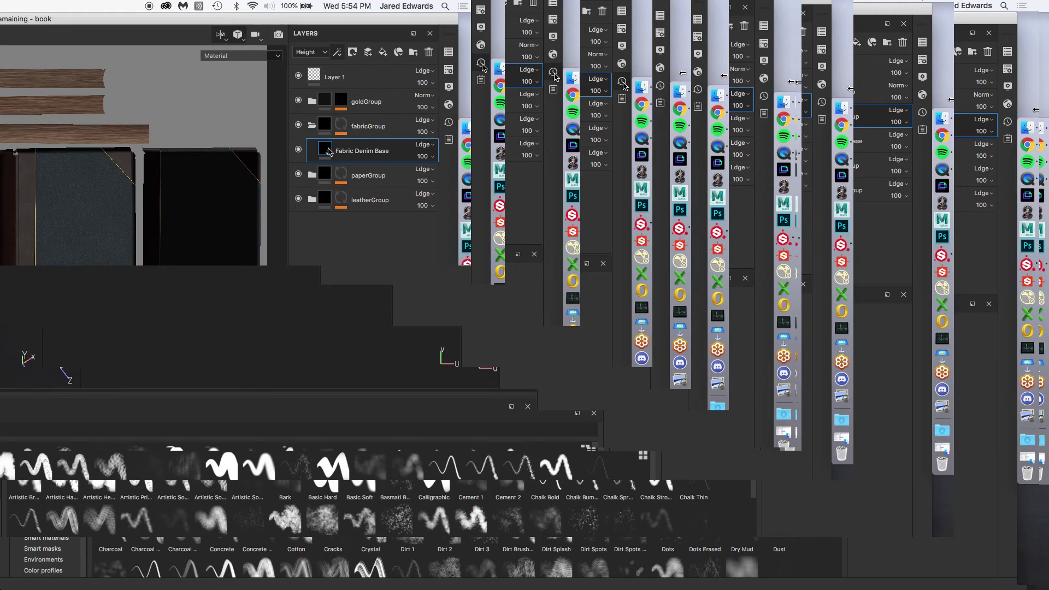
{"action": "left_click", "coordinate": [384, 53]}
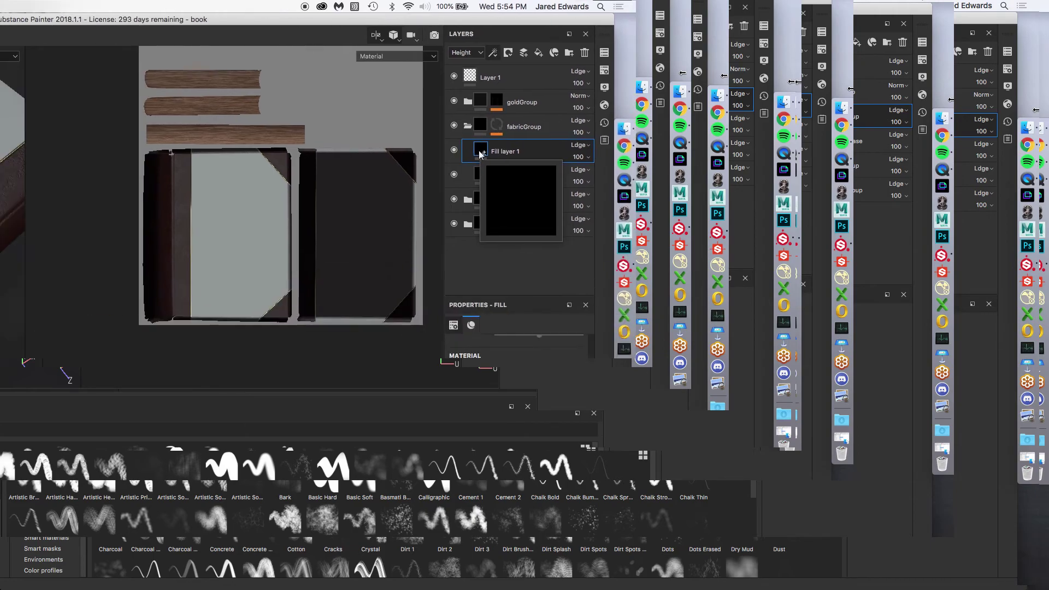
Restrict the new fill layer to the color channel by disabling its height, rough, metal and nrm channels.
{"action": "scroll", "coordinate": [145, 186], "scroll_direction": "down", "scroll_amount": 5}
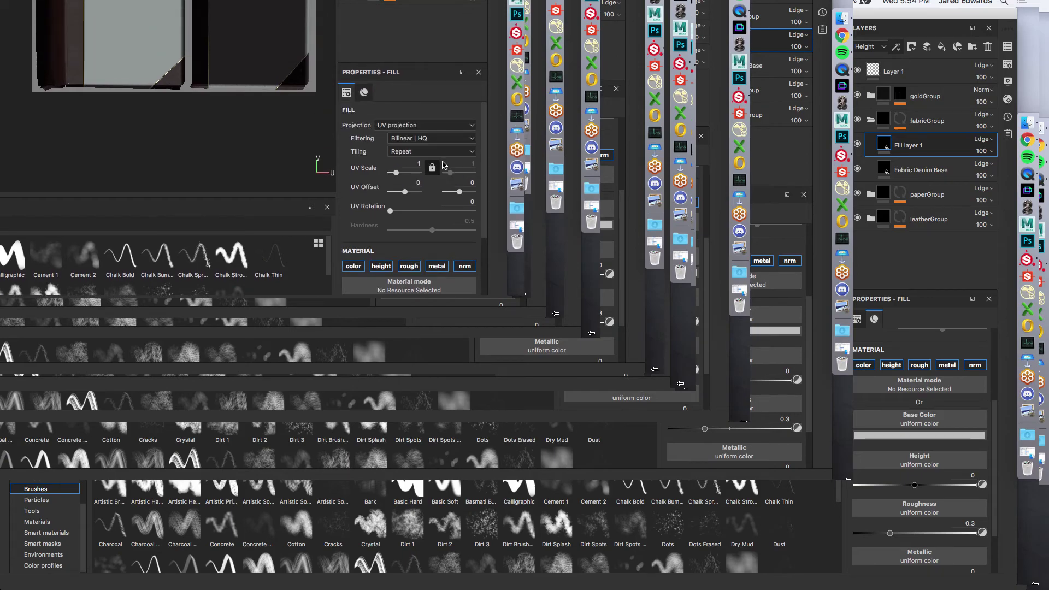
{"action": "scroll", "coordinate": [415, 164], "scroll_direction": "down", "scroll_amount": 4}
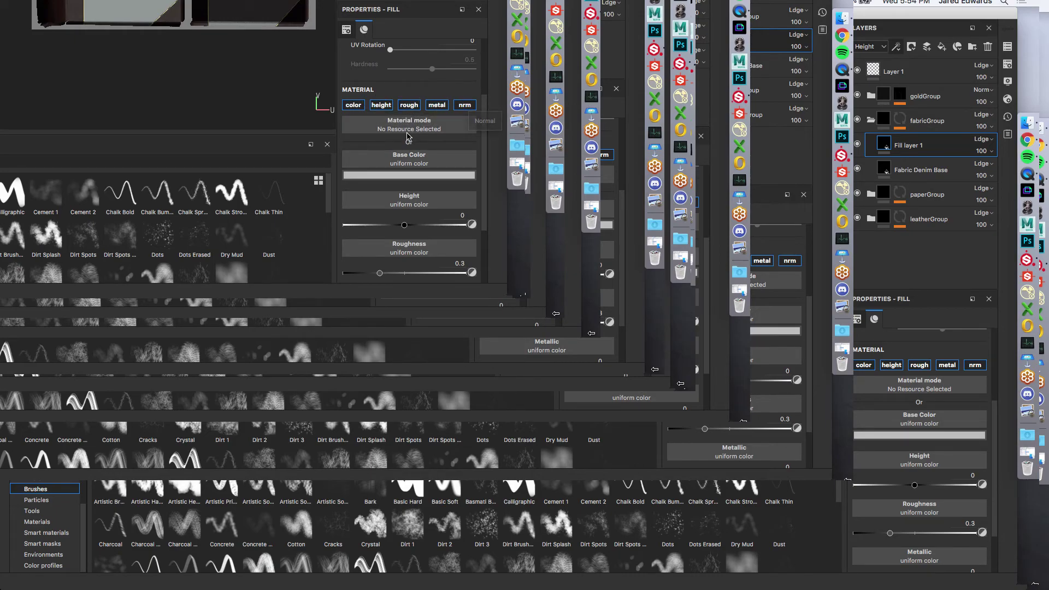
{"action": "scroll", "coordinate": [408, 142], "scroll_direction": "down", "scroll_amount": 3}
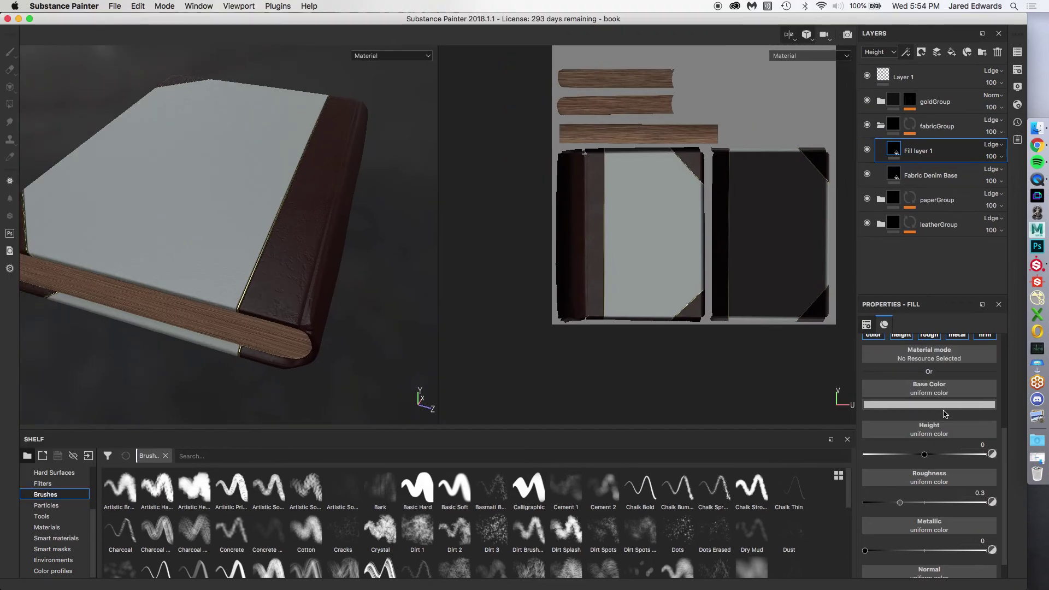
{"action": "left_click", "coordinate": [1037, 146]}
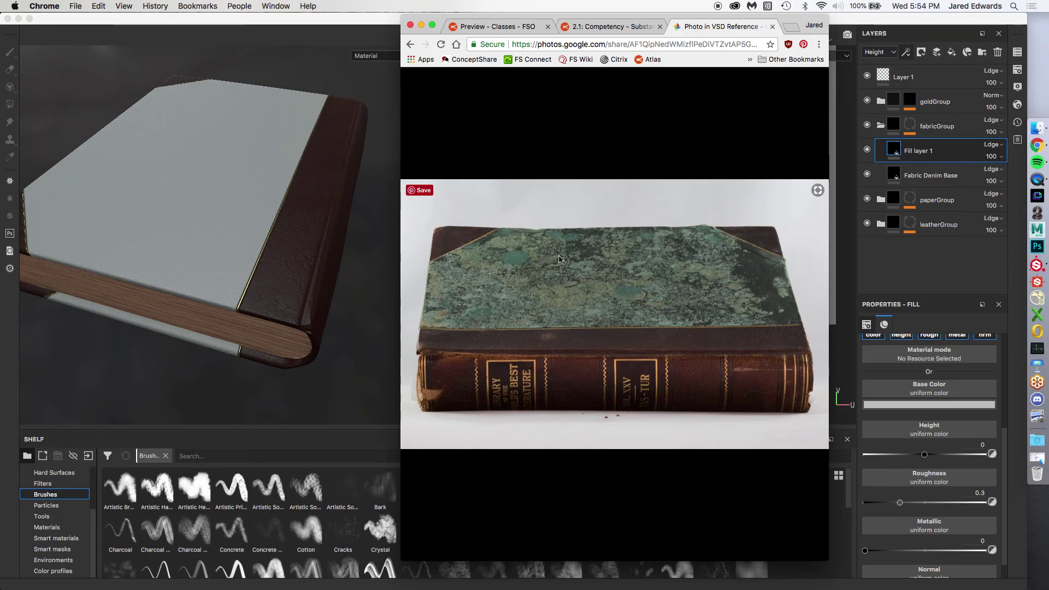
{"action": "left_click", "coordinate": [997, 427]}
{"action": "scroll", "coordinate": [996, 427], "scroll_direction": "up", "scroll_amount": 2}
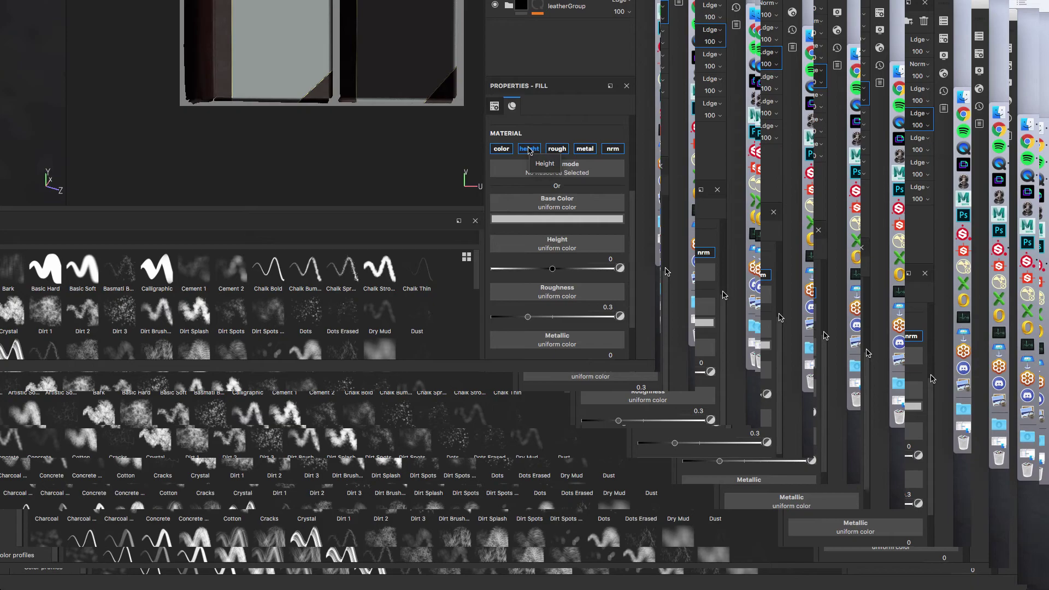
{"action": "left_click", "coordinate": [529, 148]}
{"action": "left_click", "coordinate": [556, 151]}
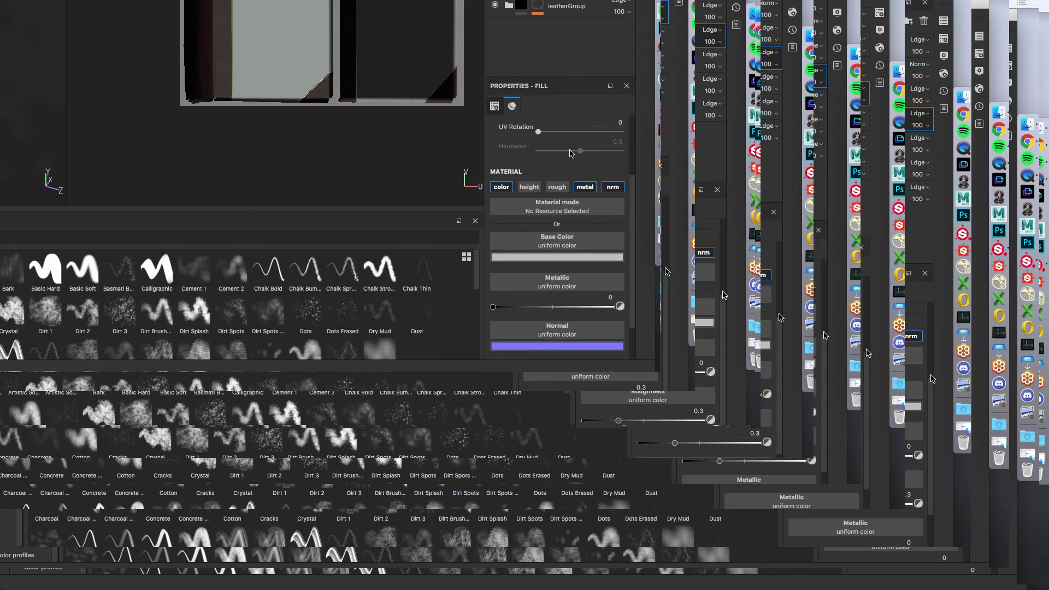
{"action": "left_click", "coordinate": [585, 188]}
{"action": "left_click", "coordinate": [612, 188]}
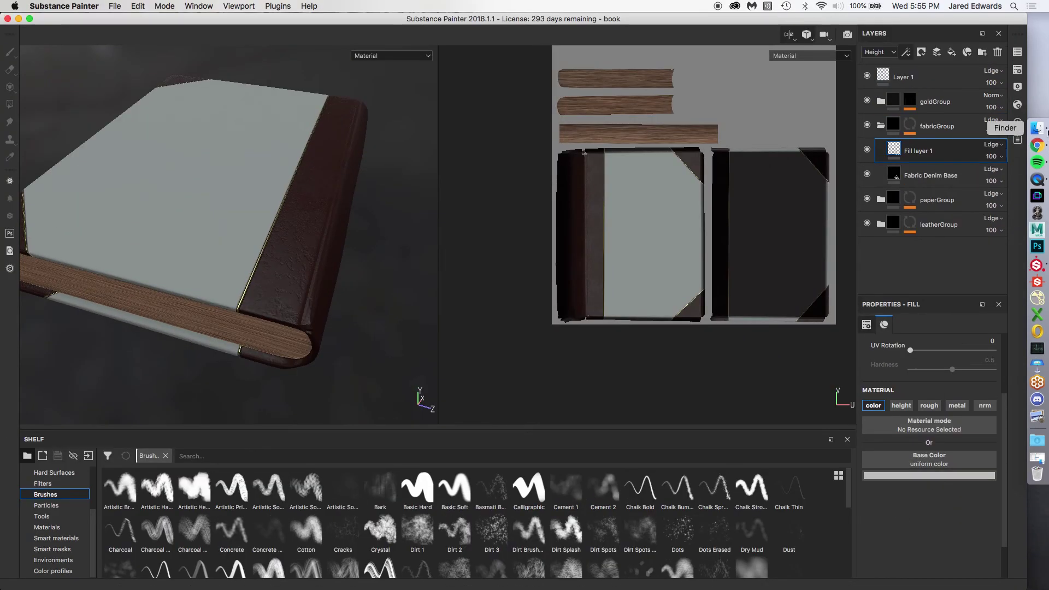
Narrow the Substance Painter window and place the Chrome window with the reference photo beside it.
{"action": "left_click", "coordinate": [1036, 145]}
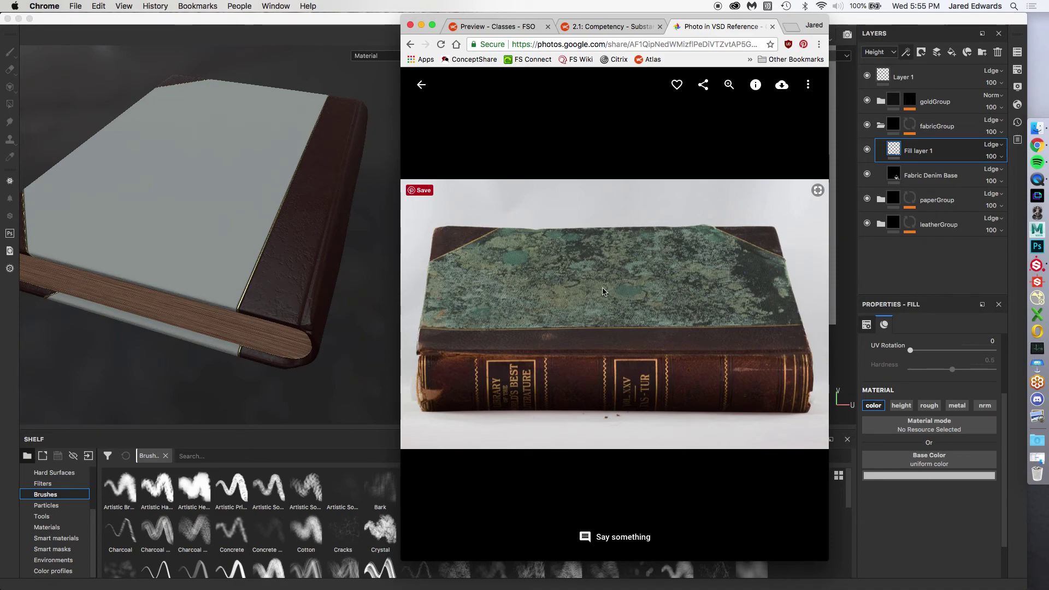
{"action": "left_click", "coordinate": [910, 481]}
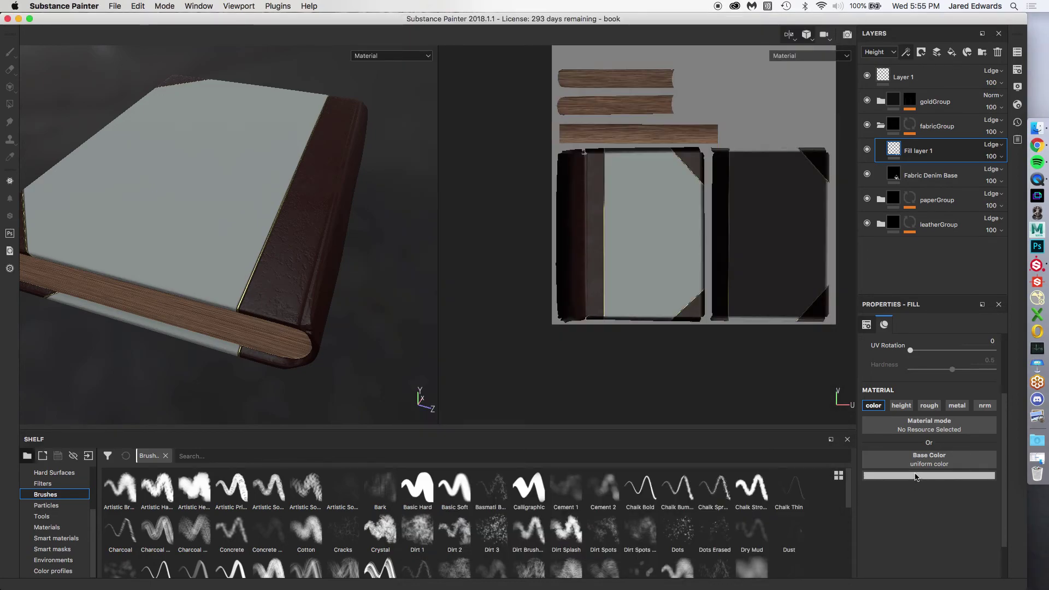
{"action": "left_click_drag", "start_coordinate": [1025, 588], "coordinate": [727, 588]}
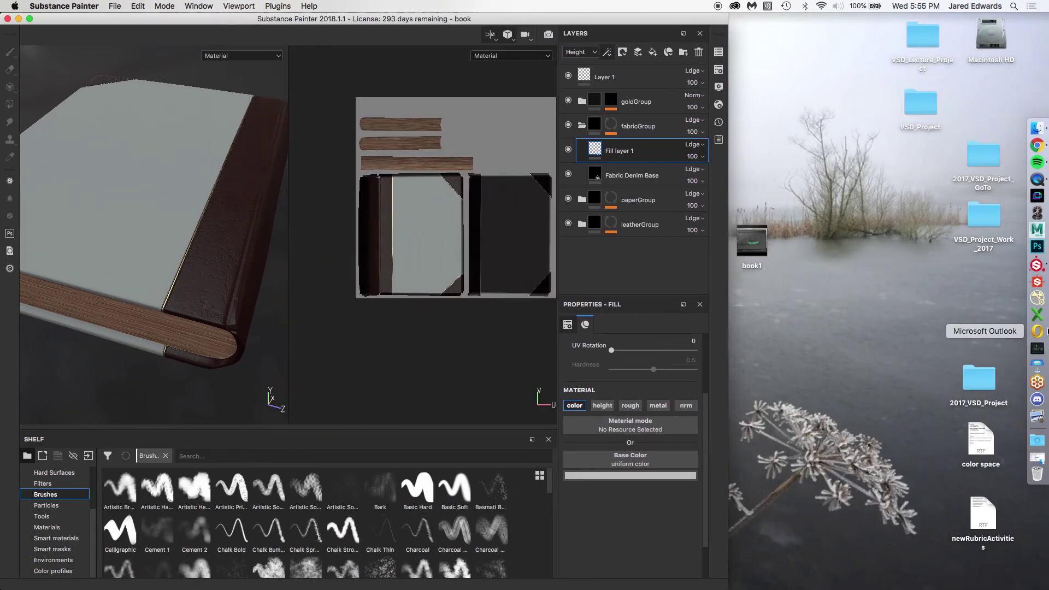
{"action": "left_click", "coordinate": [1036, 145]}
{"action": "left_click_drag", "start_coordinate": [669, 20], "coordinate": [937, 20]}
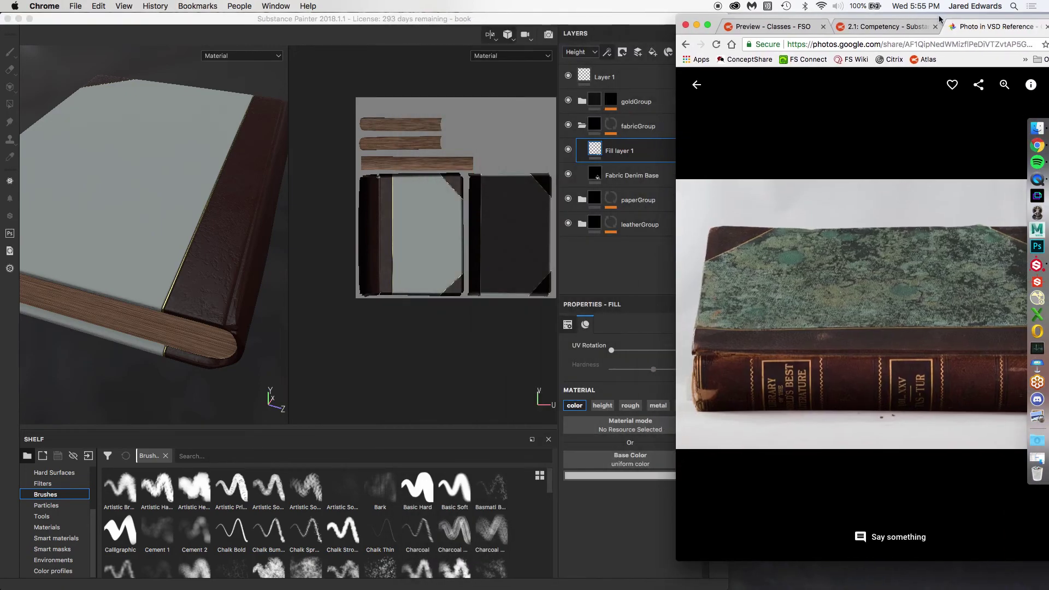
Set the fill layer's base color to a muted green sampled from the reference photo's cover, RGB 0.181, 0.254, 0.212.
{"action": "left_click", "coordinate": [622, 479]}
{"action": "mouse_move", "coordinate": [678, 351]}
{"action": "left_mouse_down"}
{"action": "mouse_move", "coordinate": [837, 273]}
{"action": "mouse_move", "coordinate": [837, 295]}
{"action": "mouse_move", "coordinate": [854, 273]}
{"action": "left_mouse_up"}
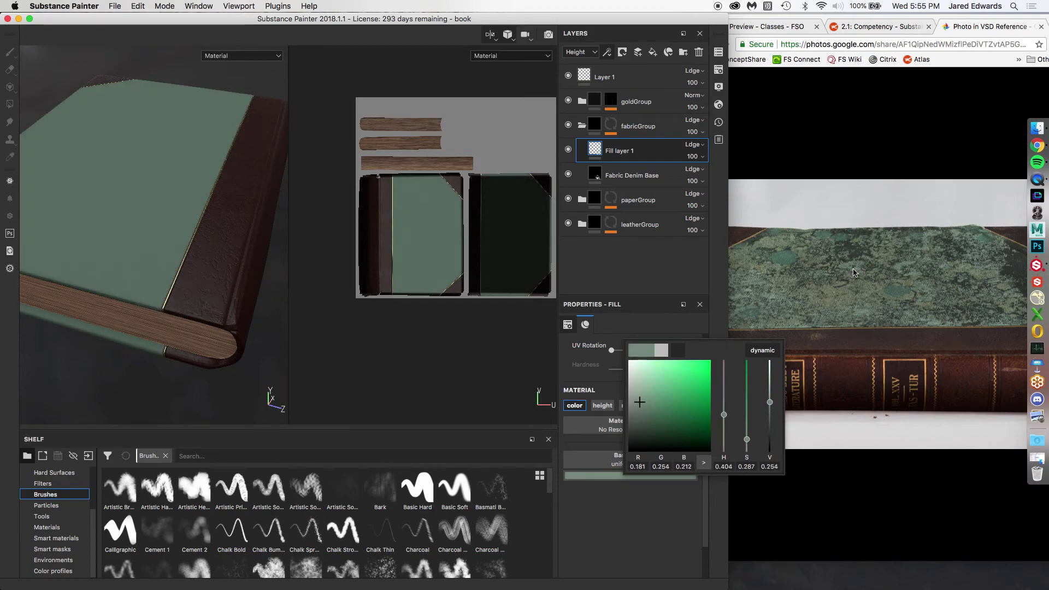
{"action": "left_click", "coordinate": [610, 562]}
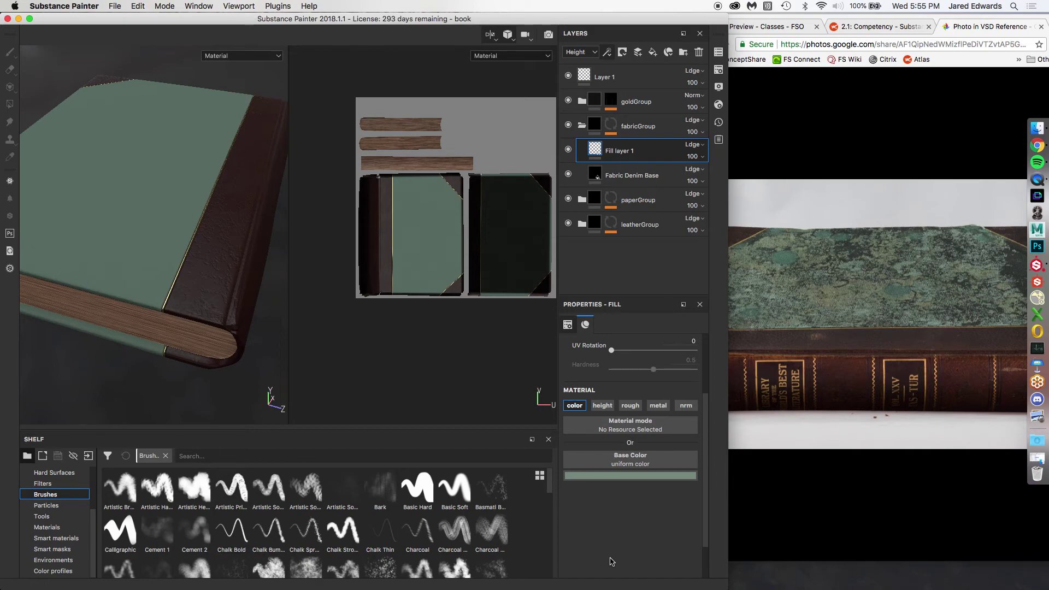
Hide and reshow the green fill layer for comparison, and switch the layer stack's channel to Base Color.
{"action": "left_click", "coordinate": [568, 150]}
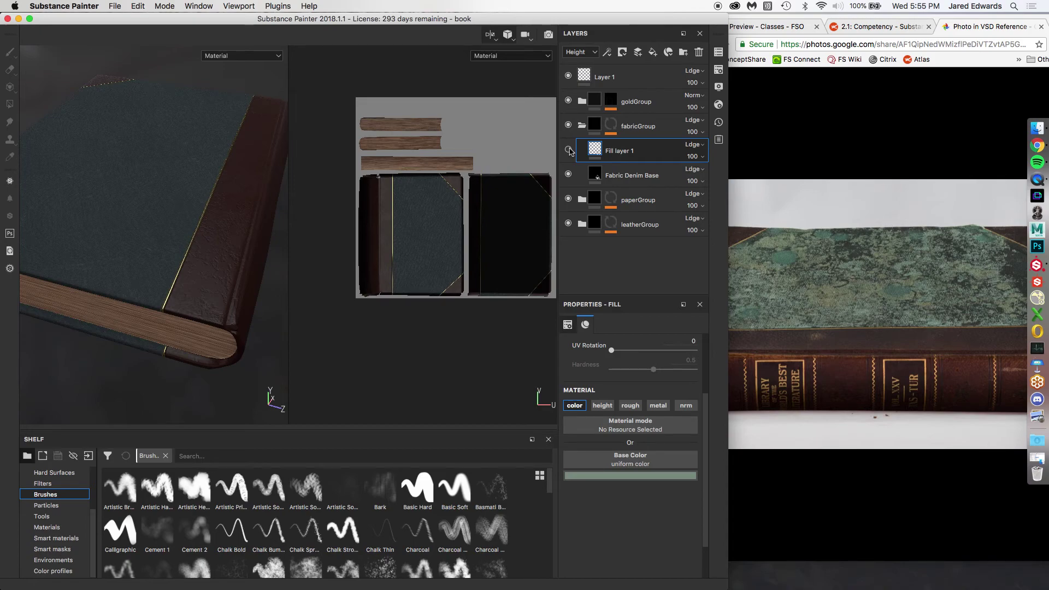
{"action": "left_click", "coordinate": [568, 150]}
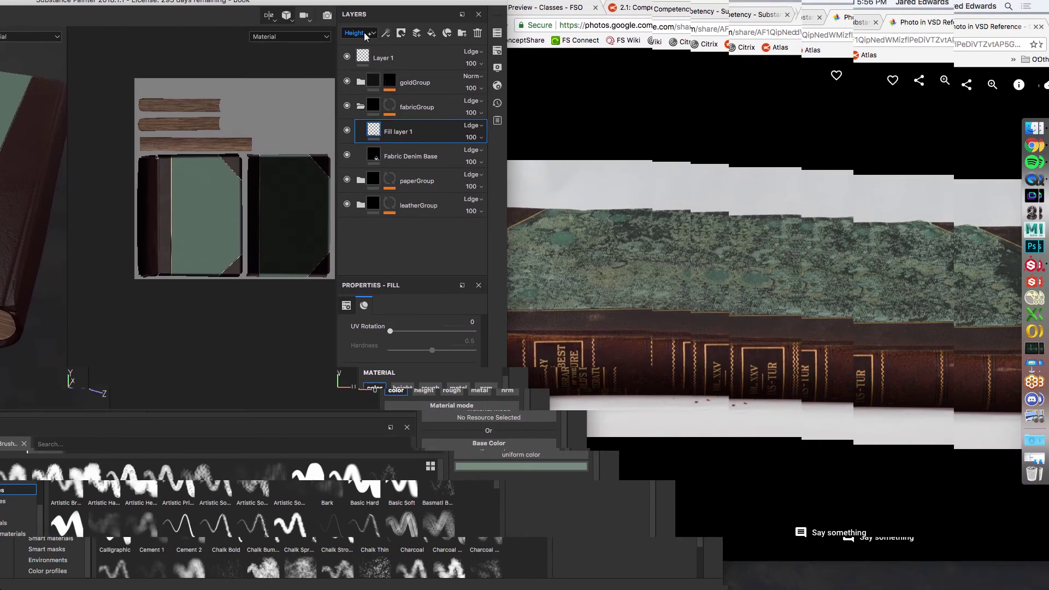
{"action": "left_click", "coordinate": [359, 34]}
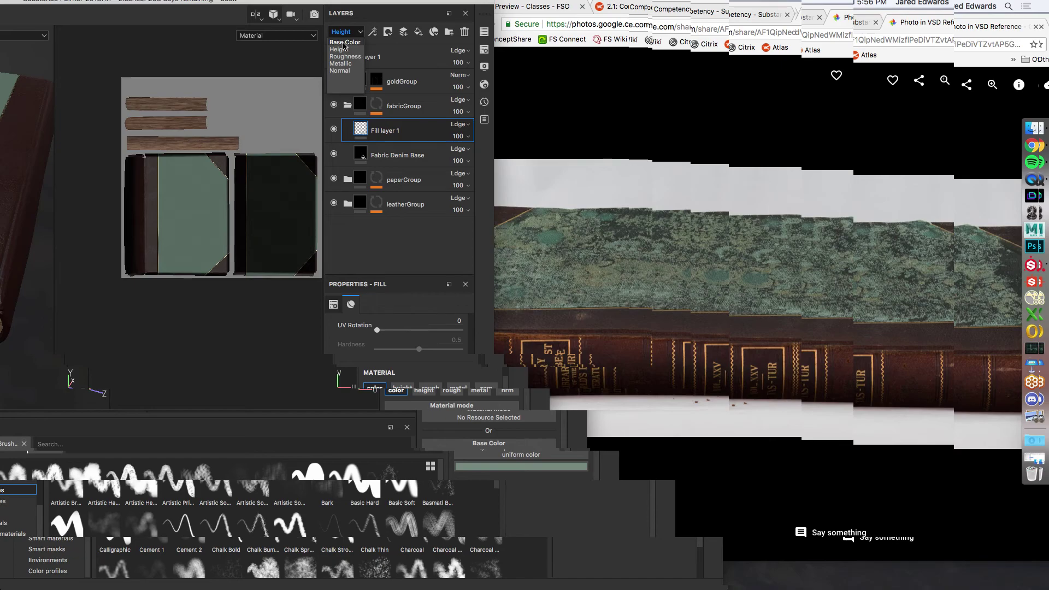
{"action": "left_click", "coordinate": [343, 42]}
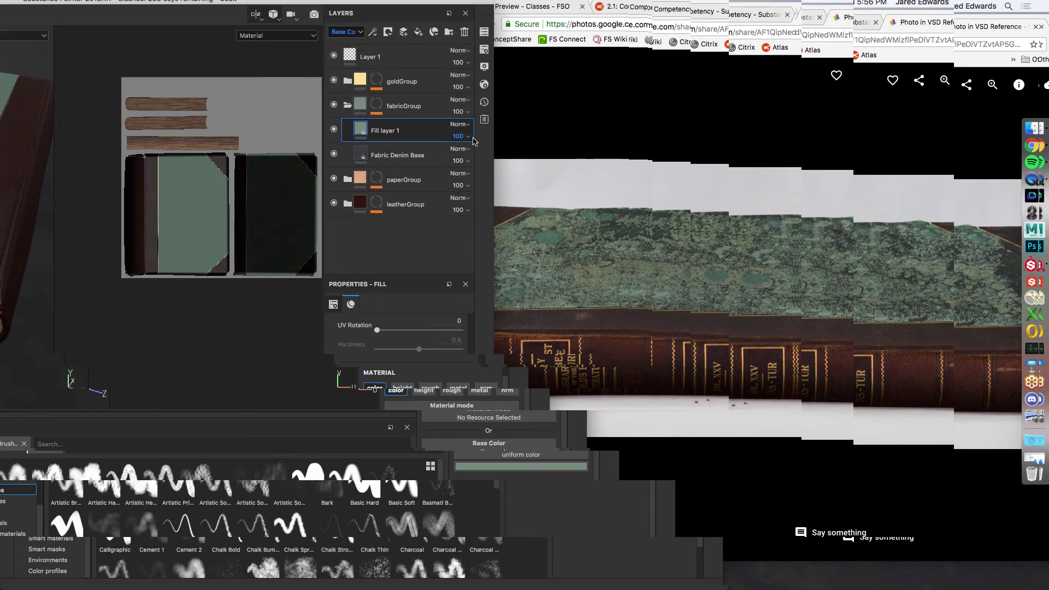
Try the Multiply blend mode on the green fill layer and toggle the layer's visibility to compare the cover.
{"action": "left_click", "coordinate": [468, 125]}
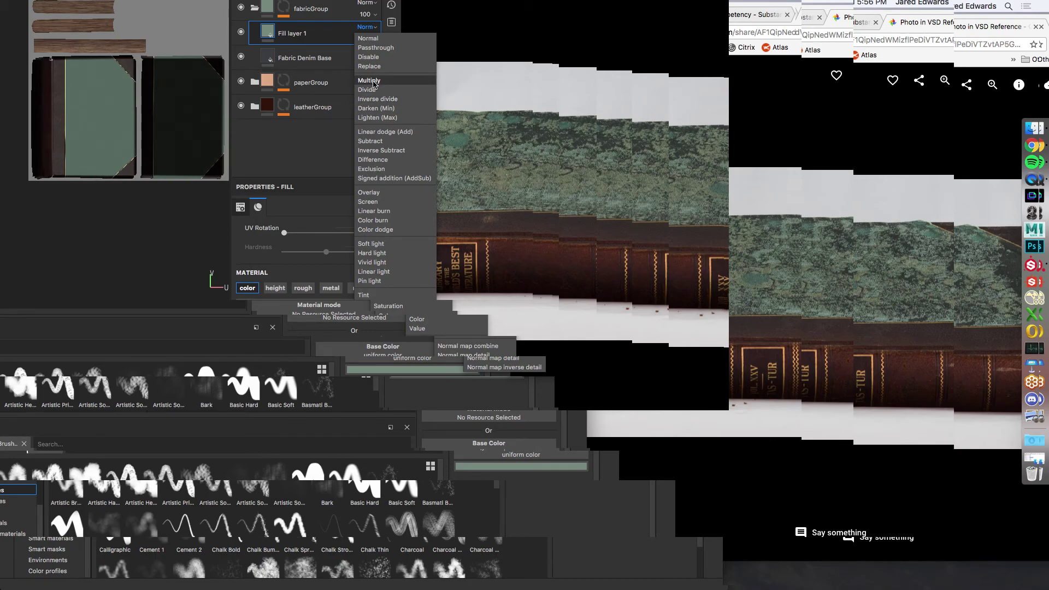
{"action": "left_click", "coordinate": [374, 84]}
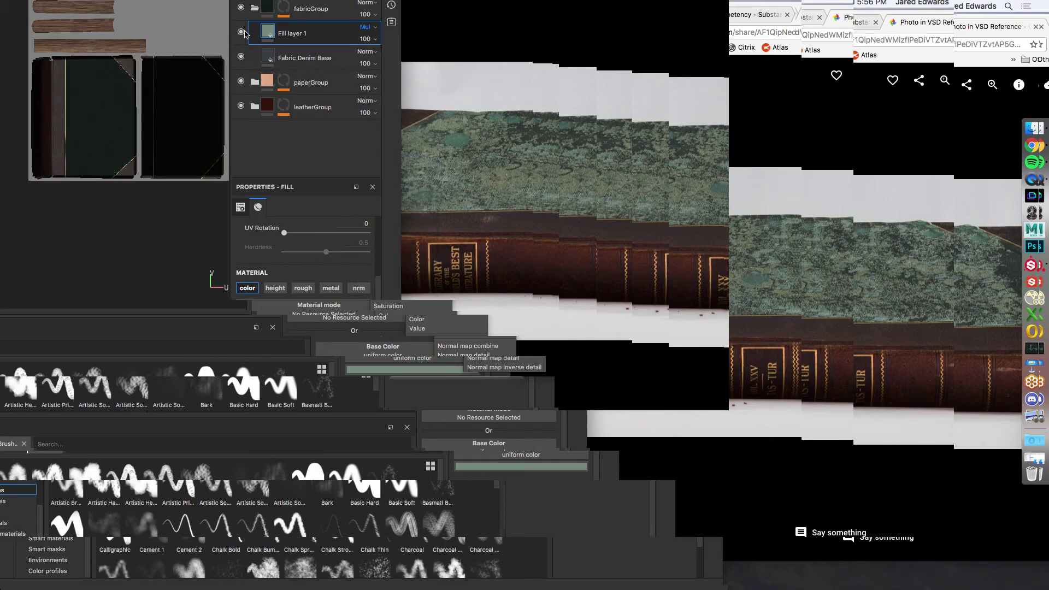
{"action": "left_click", "coordinate": [242, 33]}
{"action": "left_click", "coordinate": [242, 32]}
{"action": "left_click", "coordinate": [242, 33]}
{"action": "left_click", "coordinate": [242, 33]}
{"action": "left_click", "coordinate": [242, 33]}
{"action": "left_click", "coordinate": [242, 33]}
{"action": "left_click", "coordinate": [242, 33]}
{"action": "left_click", "coordinate": [242, 33]}
{"action": "left_click", "coordinate": [240, 34]}
{"action": "left_click", "coordinate": [241, 34]}
Try the Linear dodge (Add) blend mode on the green fill layer and toggle its visibility for comparison.
{"action": "left_click", "coordinate": [364, 27]}
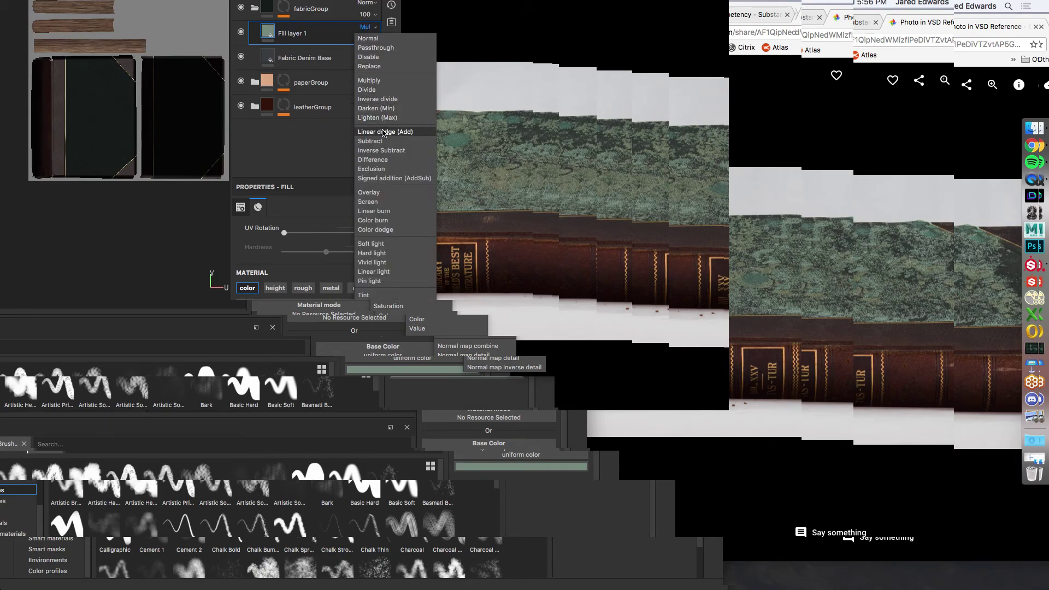
{"action": "left_click", "coordinate": [384, 131]}
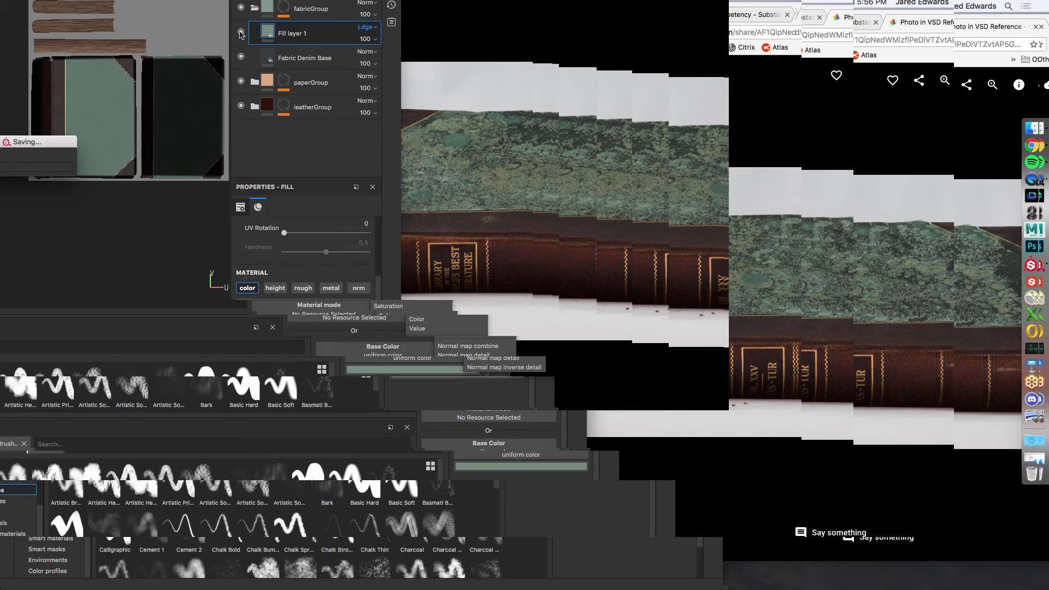
{"action": "left_click", "coordinate": [241, 33]}
{"action": "left_click", "coordinate": [241, 34]}
{"action": "left_click", "coordinate": [241, 33]}
{"action": "left_click", "coordinate": [241, 34]}
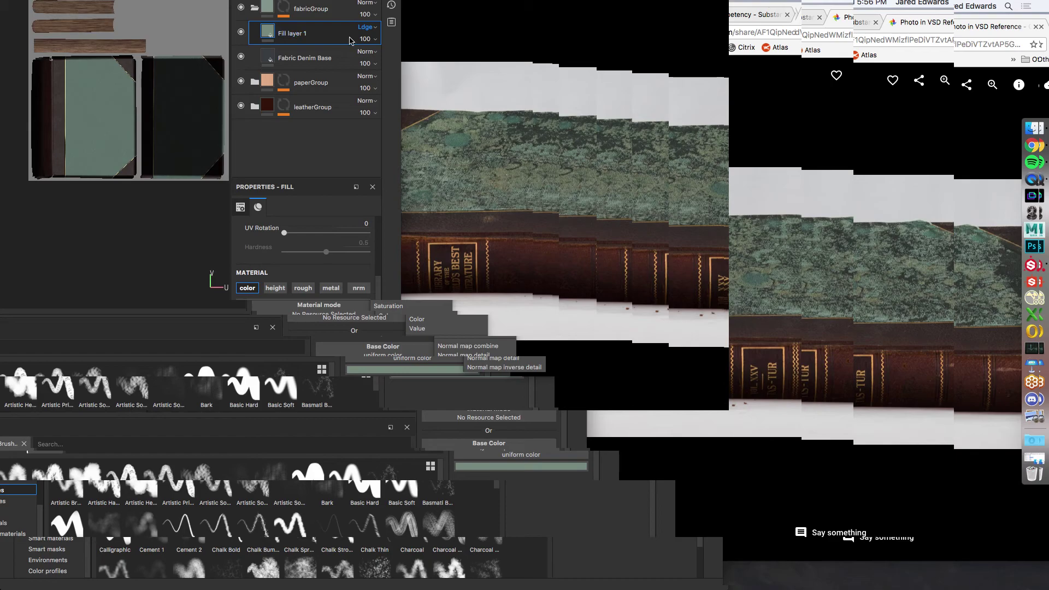
Set the green fill layer's blend mode to Color and compare the cover fabric up close with the layer hidden and shown.
{"action": "left_click", "coordinate": [367, 28]}
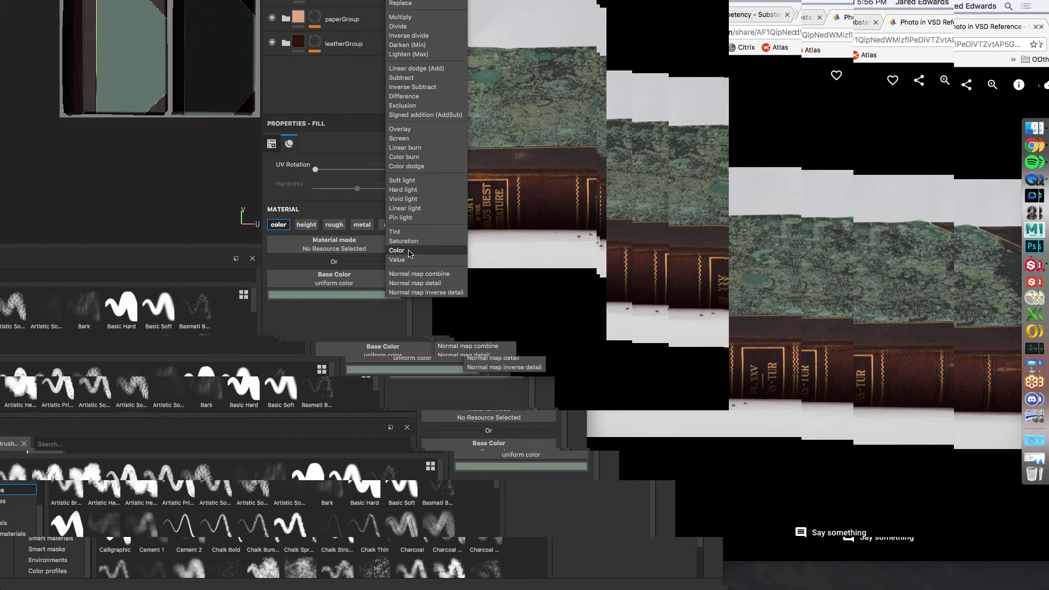
{"action": "left_click", "coordinate": [409, 251]}
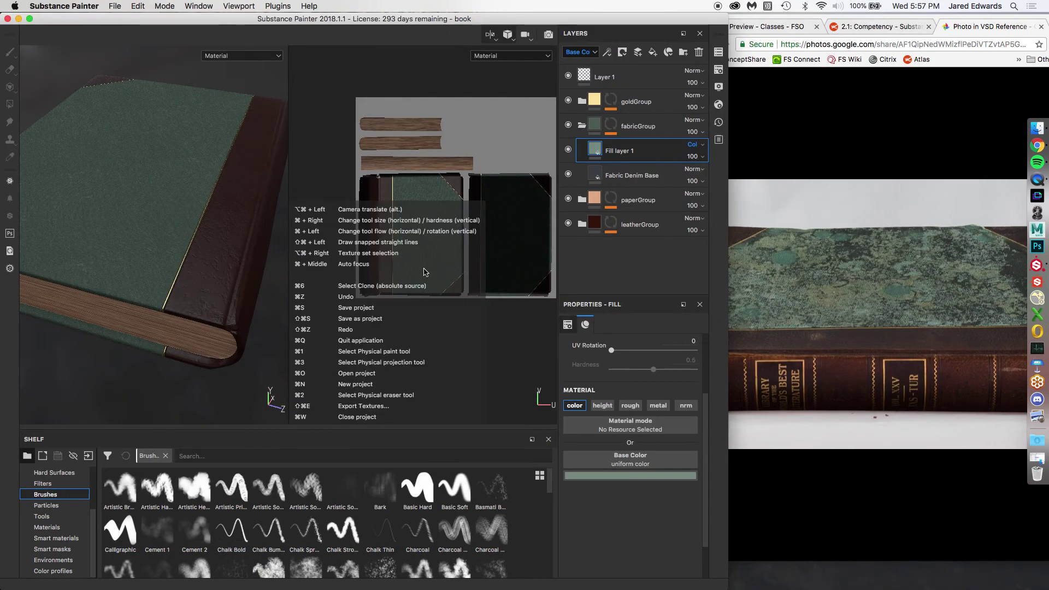
{"action": "left_click_drag", "start_coordinate": [219, 225], "coordinate": [129, 244], "text": "alt"}
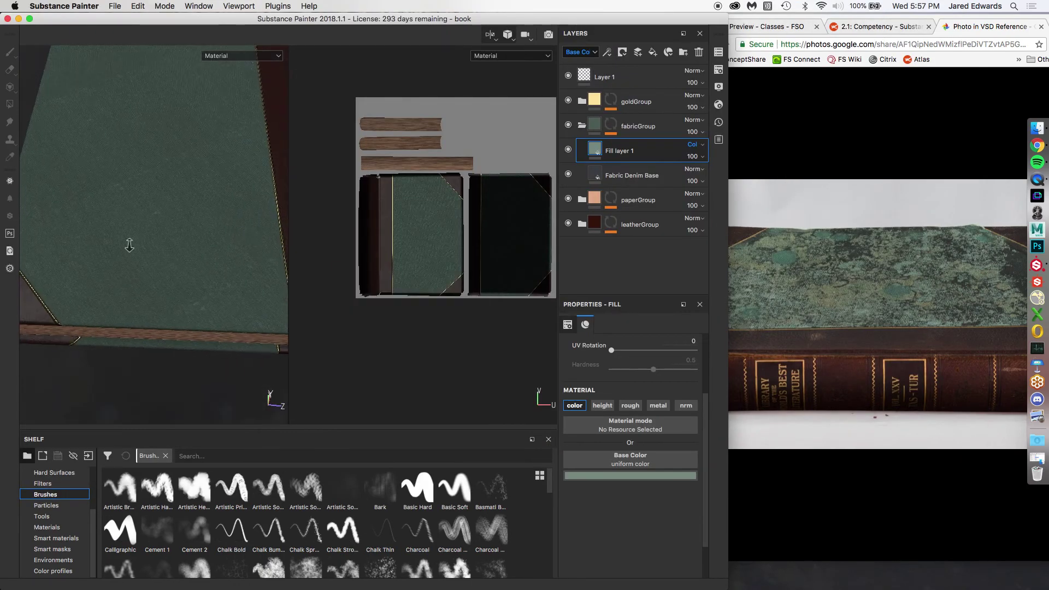
{"action": "right_click_drag", "start_coordinate": [129, 243], "coordinate": [225, 291], "text": "alt"}
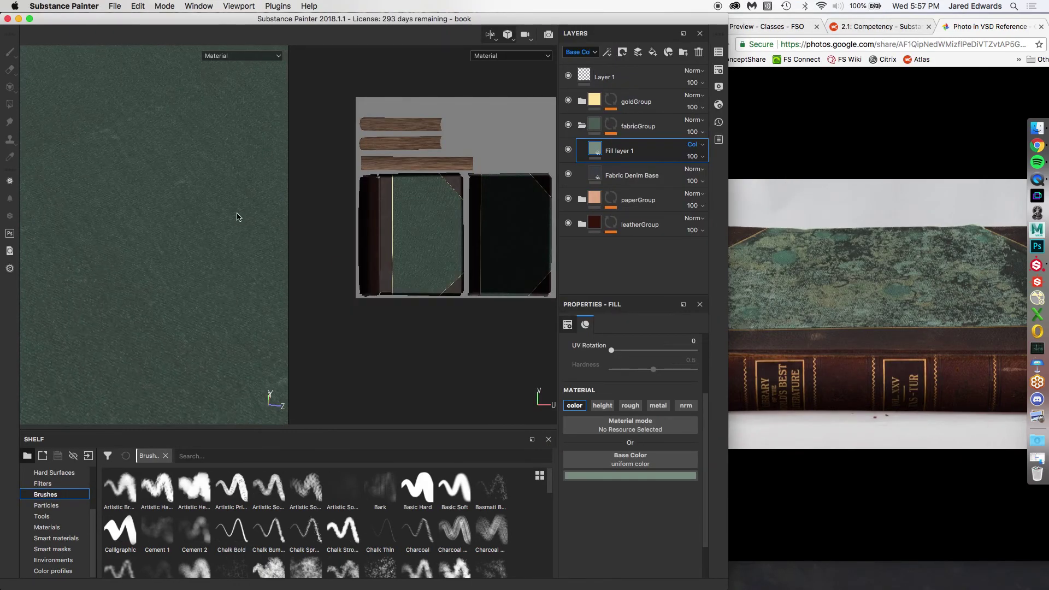
{"action": "left_click", "coordinate": [568, 151]}
{"action": "left_click", "coordinate": [569, 151]}
{"action": "left_click", "coordinate": [568, 151]}
{"action": "left_click", "coordinate": [569, 152]}
{"action": "left_click", "coordinate": [568, 151]}
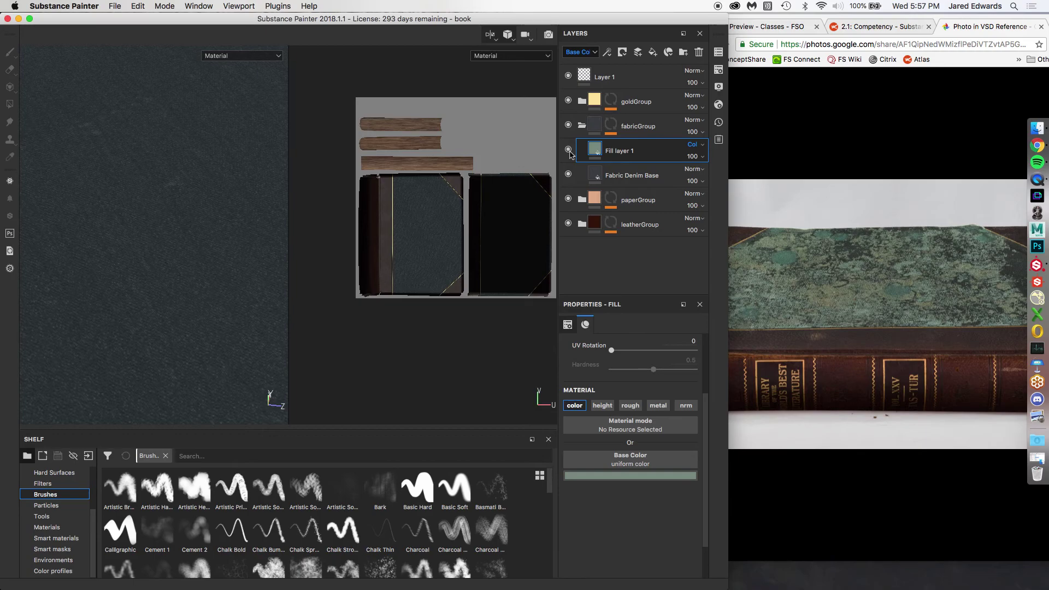
{"action": "left_click", "coordinate": [569, 151]}
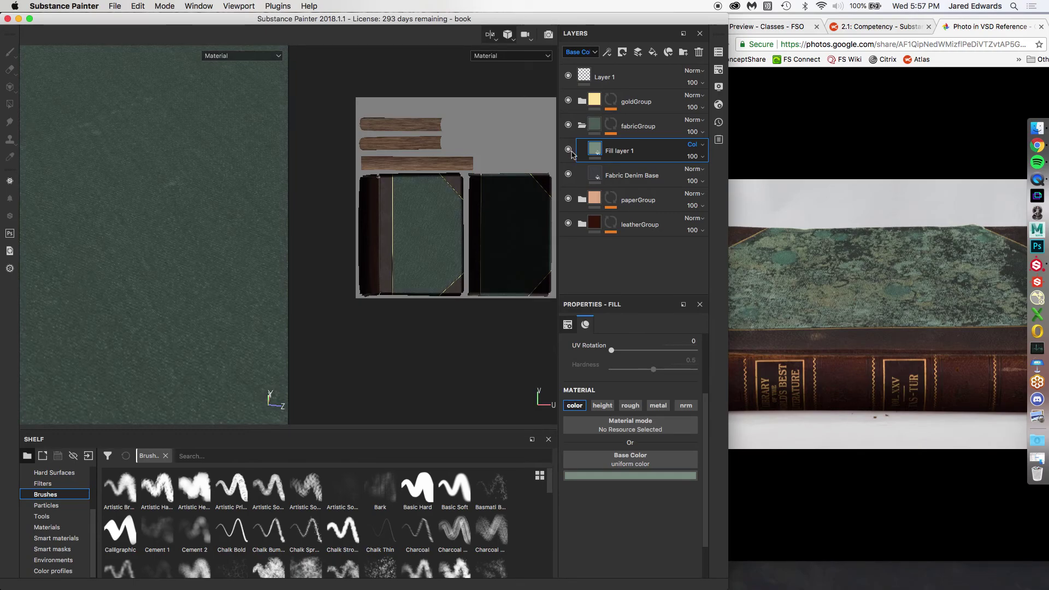
Set the green fill layer's blend mode back to Normal and check the layer stack's channel selection, keeping Base Color.
{"action": "left_click", "coordinate": [695, 144]}
{"action": "left_click", "coordinate": [700, 159]}
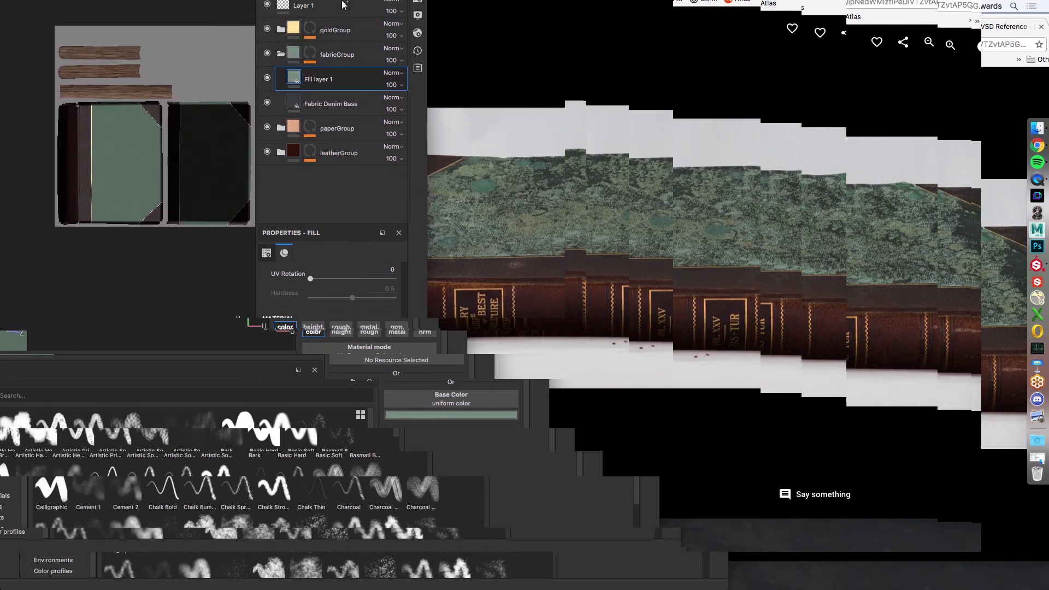
{"action": "left_click", "coordinate": [284, 33]}
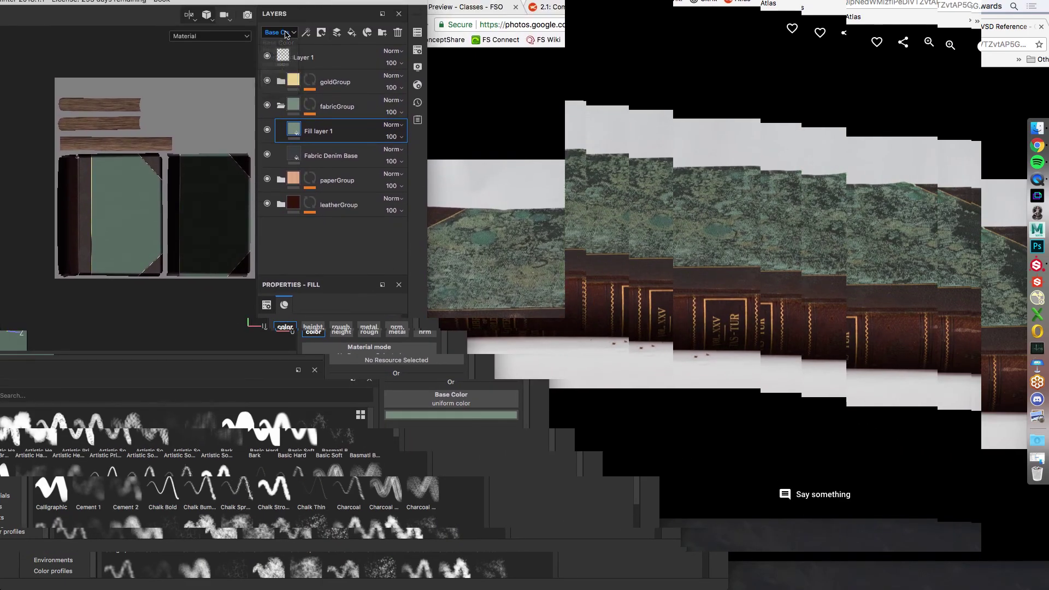
{"action": "left_click", "coordinate": [312, 98]}
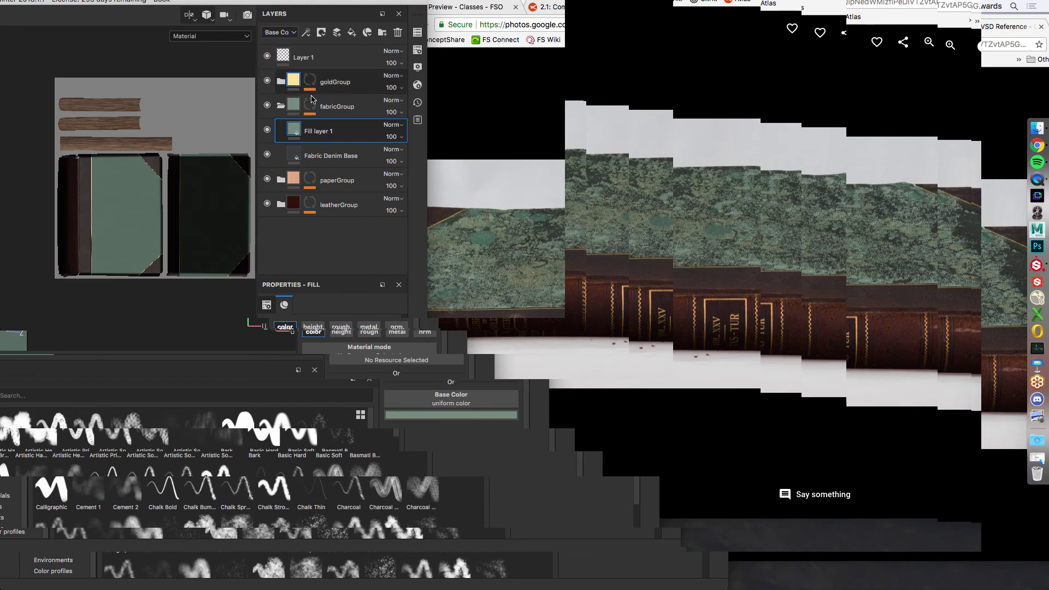
Set the green fill layer's base color blending to Color and check the cover with the layer hidden and shown.
{"action": "left_click", "coordinate": [392, 125]}
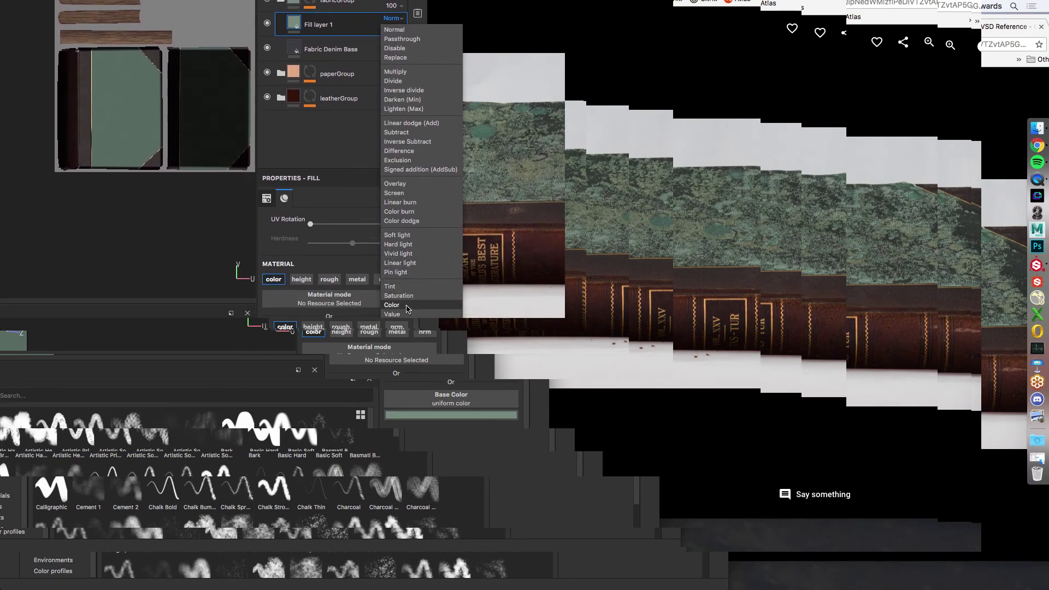
{"action": "left_click", "coordinate": [393, 305]}
{"action": "left_click_drag", "start_coordinate": [113, 229], "coordinate": [175, 201], "text": "alt"}
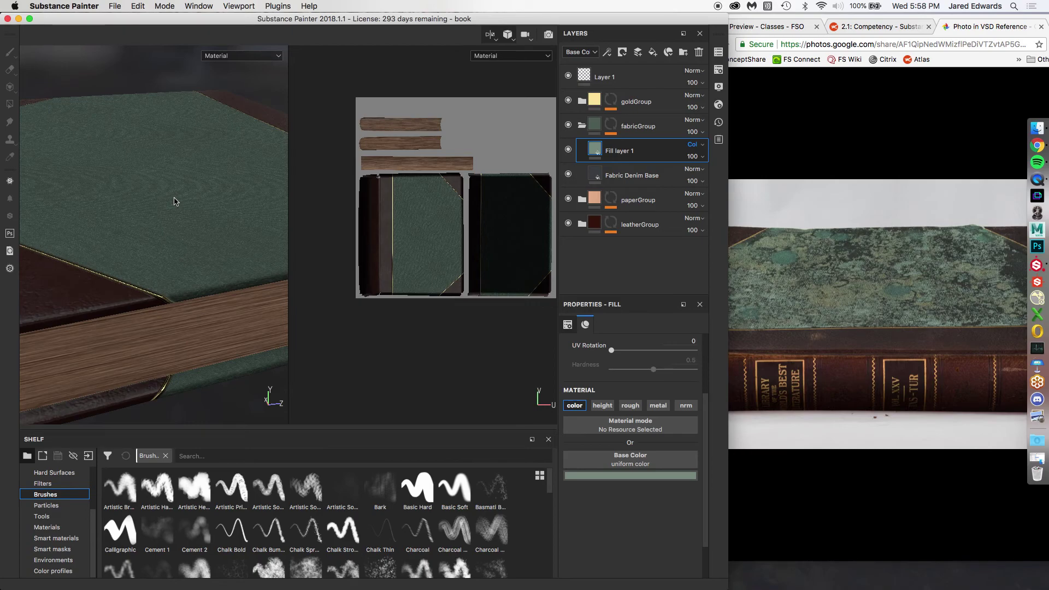
{"action": "right_click_drag", "start_coordinate": [198, 165], "coordinate": [176, 155], "text": "alt"}
{"action": "left_click_drag", "start_coordinate": [175, 159], "coordinate": [162, 189], "text": "alt"}
{"action": "left_click", "coordinate": [568, 152]}
{"action": "left_click", "coordinate": [568, 151]}
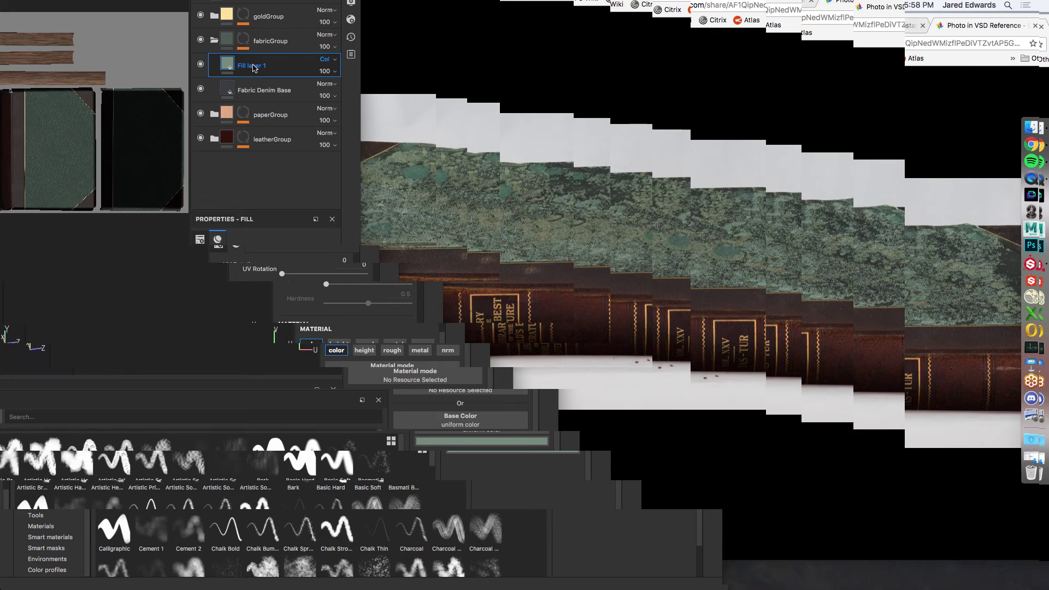
Rename the green fill layer as fabricColorCorrect.
{"action": "double_click", "coordinate": [253, 67]}
{"action": "type", "text": "fabi"}
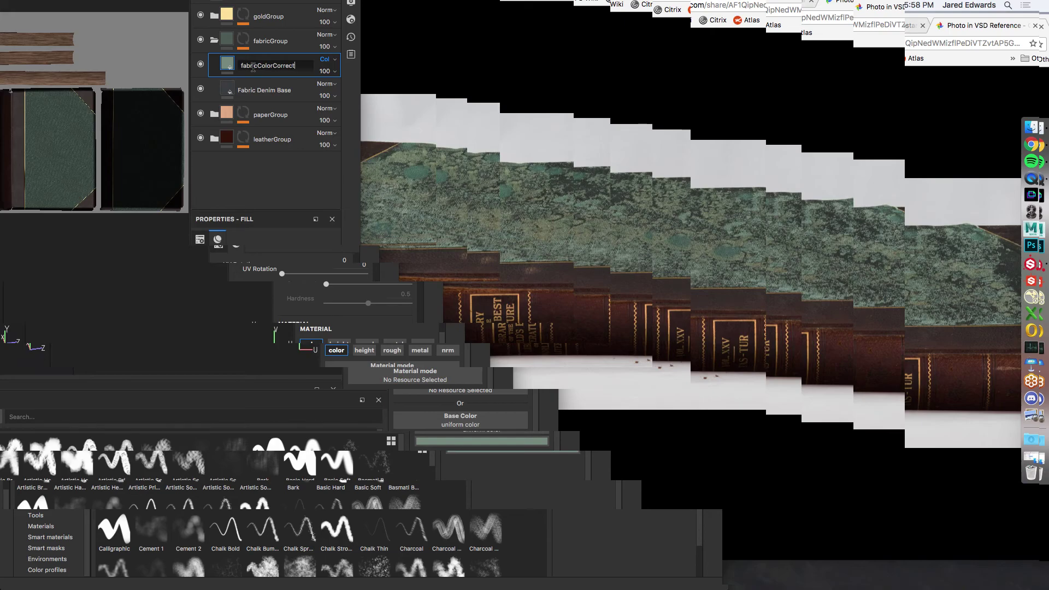
{"action": "key", "text": "Return"}
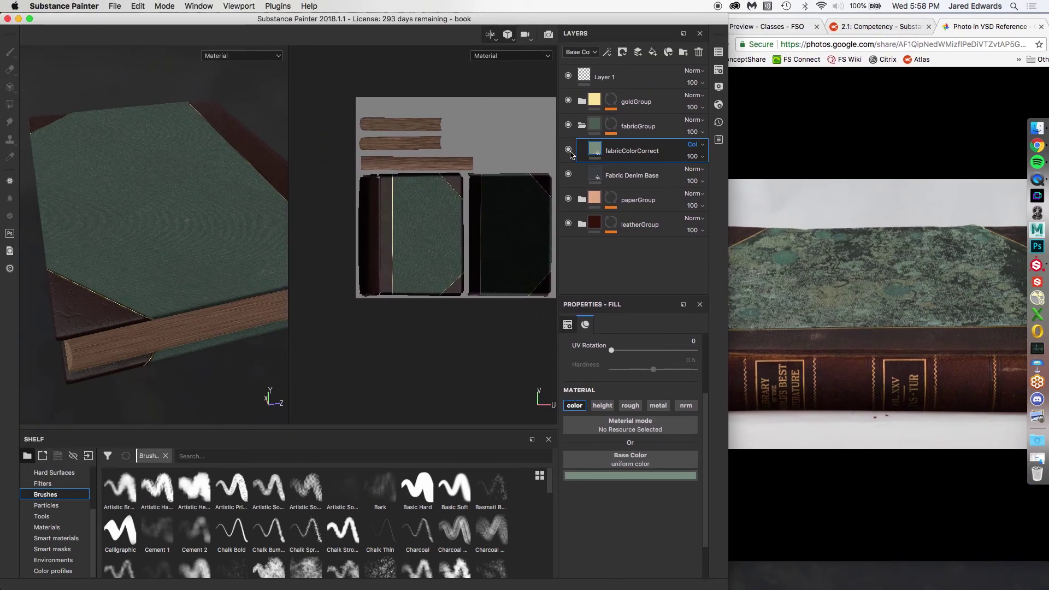
Repeatedly hide and show the fabricColorCorrect layer to compare the cover with and without the color correction.
{"action": "left_click", "coordinate": [570, 153]}
{"action": "left_click", "coordinate": [570, 153]}
{"action": "left_click", "coordinate": [570, 152]}
{"action": "left_click", "coordinate": [570, 153]}
{"action": "left_click", "coordinate": [569, 151]}
{"action": "left_click", "coordinate": [569, 151]}
{"action": "left_click", "coordinate": [568, 151]}
{"action": "left_click", "coordinate": [569, 151]}
{"action": "left_click", "coordinate": [568, 151]}
{"action": "left_click", "coordinate": [568, 151]}
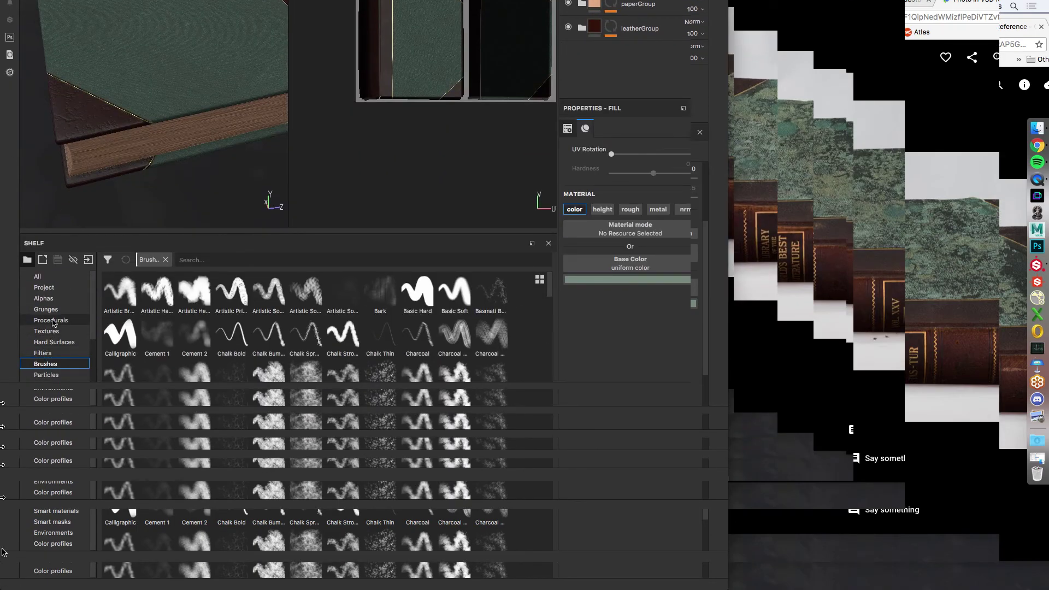
Browse the procedural textures for a grunge map resembling the cover's mottled stains, previewing several and selecting Grunge Map 004.
{"action": "left_click", "coordinate": [55, 320]}
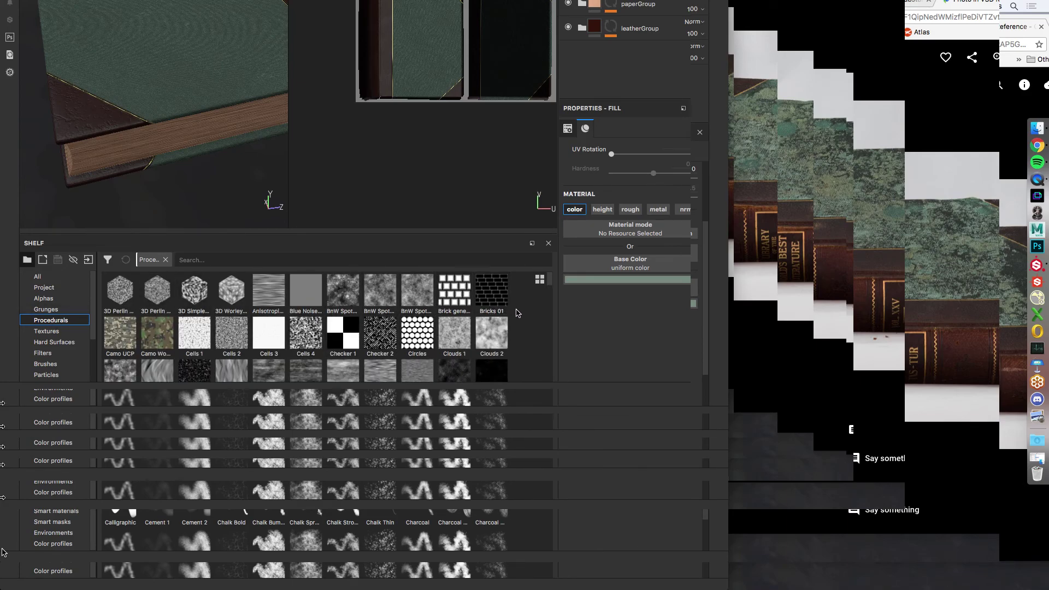
{"action": "left_click_drag", "start_coordinate": [551, 287], "coordinate": [550, 313]}
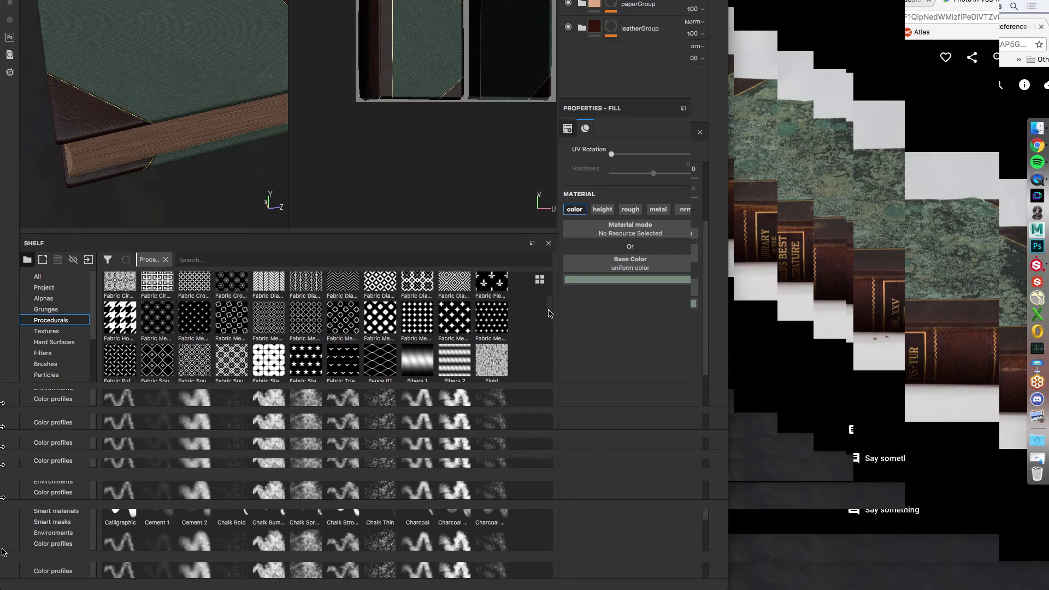
{"action": "mouse_move", "coordinate": [550, 313]}
{"action": "left_mouse_down"}
{"action": "mouse_move", "coordinate": [550, 340]}
{"action": "mouse_move", "coordinate": [550, 329]}
{"action": "left_mouse_up"}
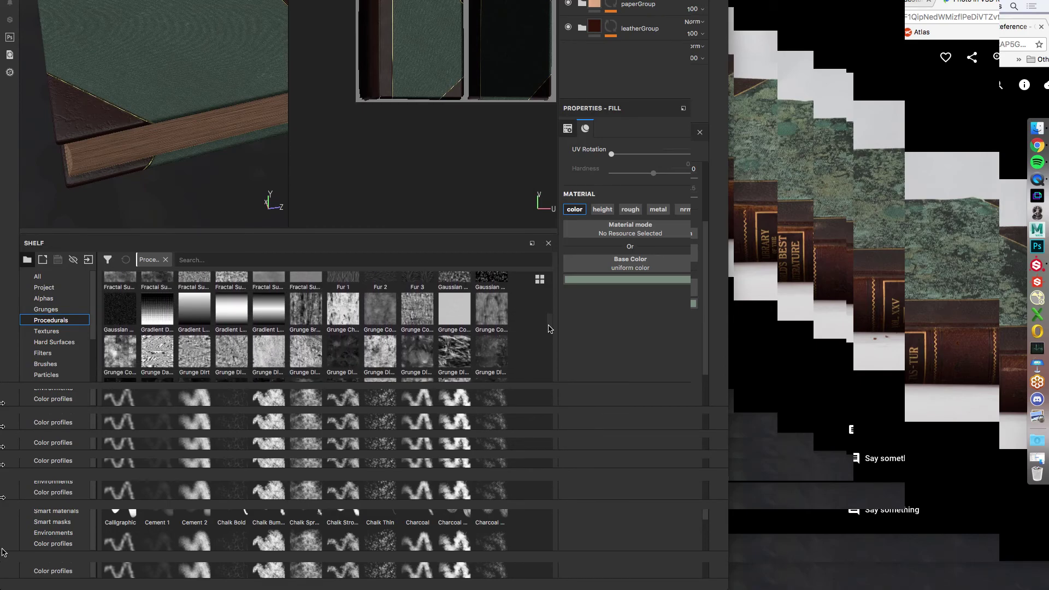
{"action": "left_click_drag", "start_coordinate": [549, 328], "coordinate": [548, 337]}
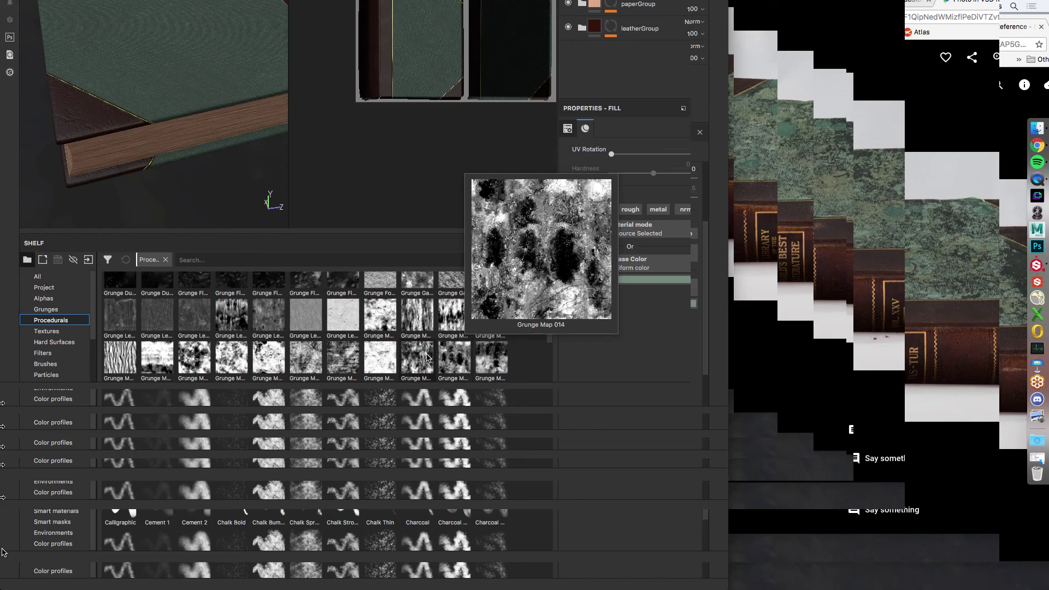
{"action": "mouse_move", "coordinate": [380, 358]}
{"action": "mouse_move", "coordinate": [266, 358]}
{"action": "mouse_move", "coordinate": [237, 325]}
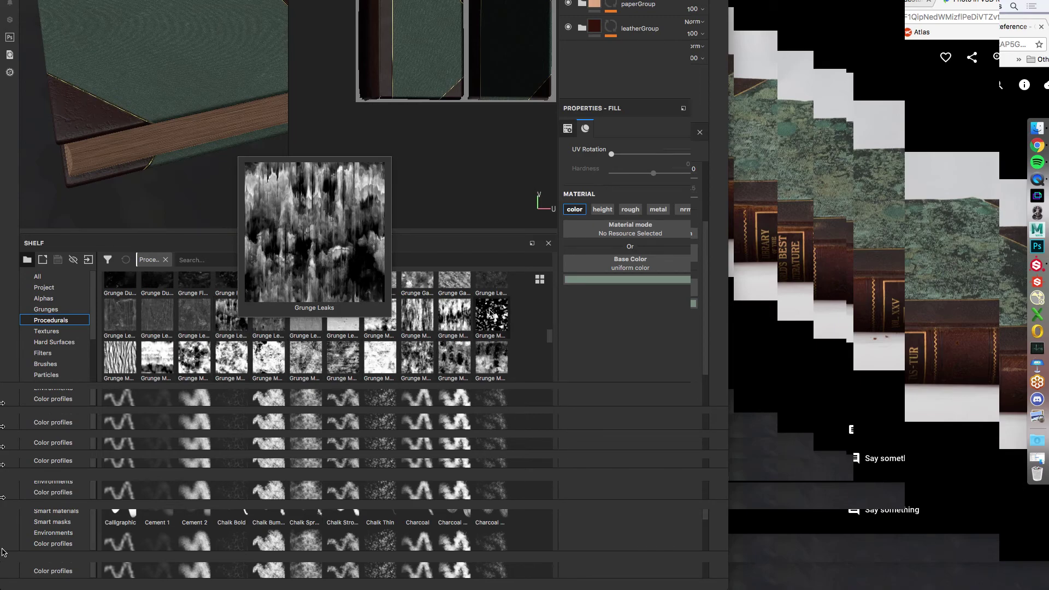
{"action": "mouse_move", "coordinate": [490, 313]}
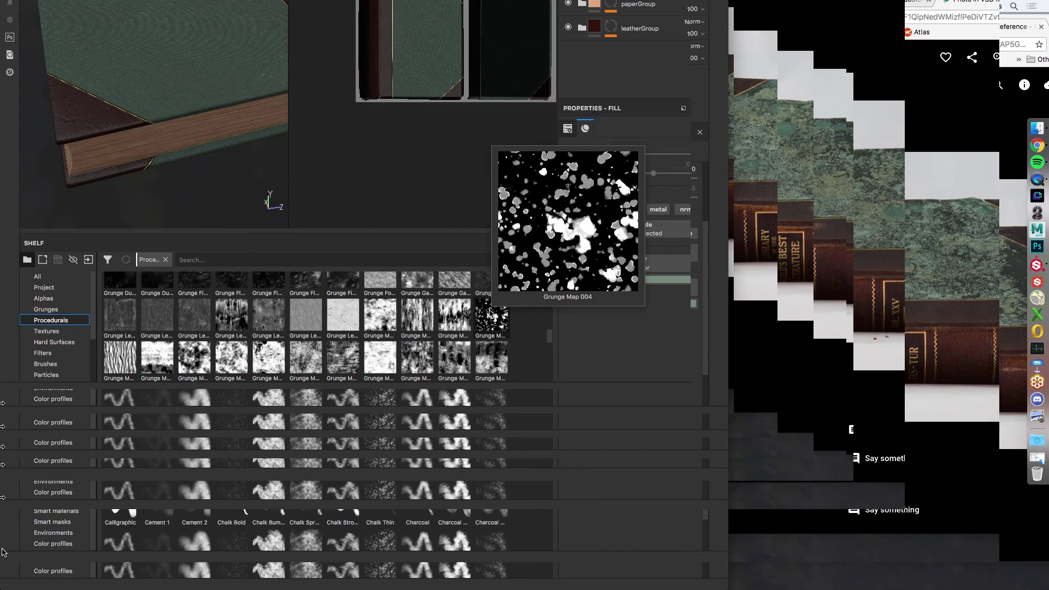
{"action": "left_click", "coordinate": [490, 312]}
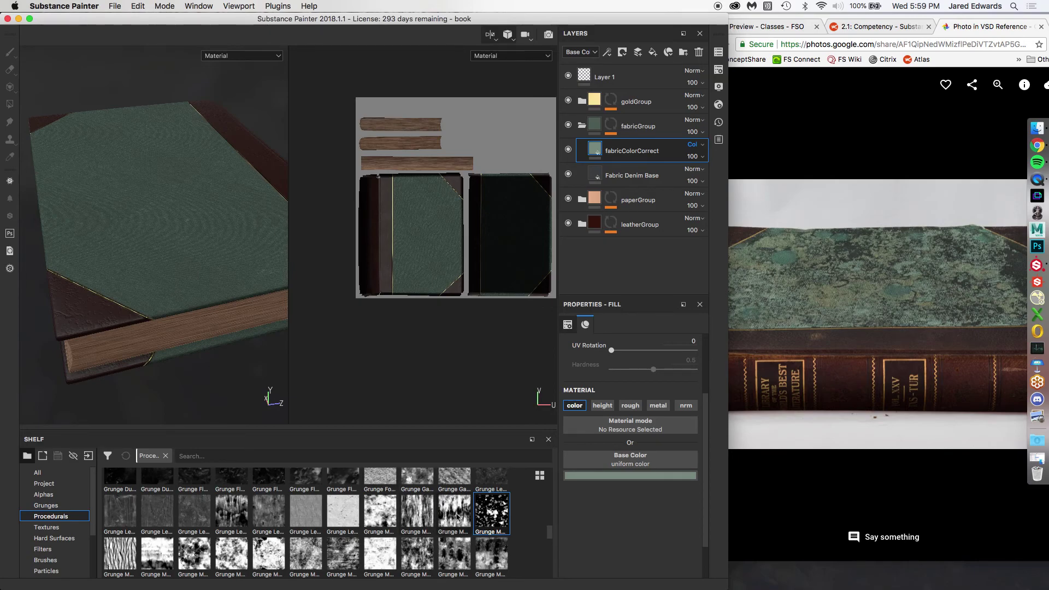
{"action": "mouse_move", "coordinate": [463, 526]}
{"action": "mouse_move", "coordinate": [460, 558]}
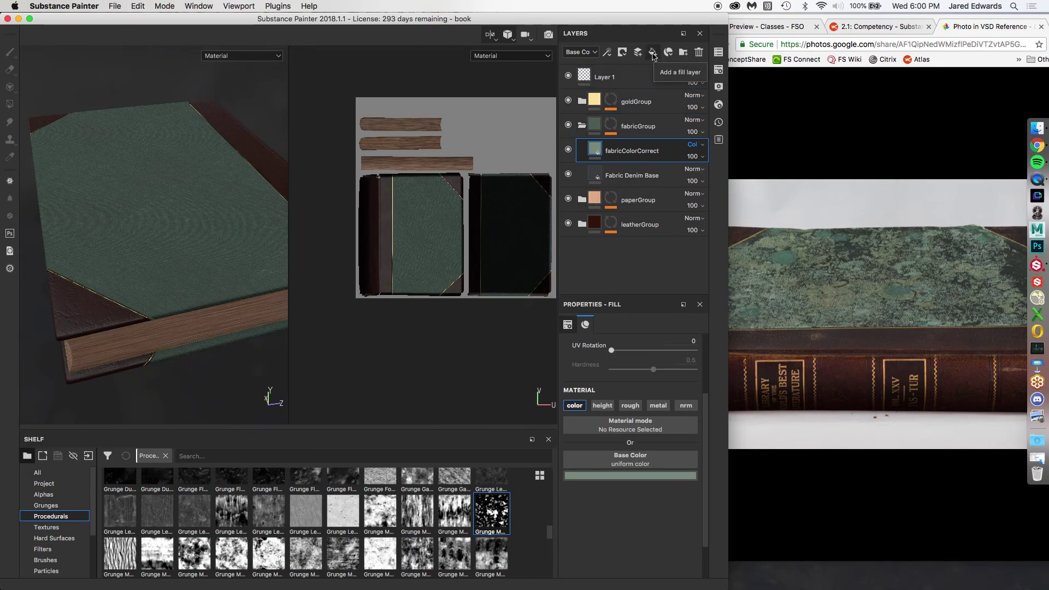
Hide and reshow the fabricColorCorrect layer to review its effect on the cover.
{"action": "left_click", "coordinate": [568, 151]}
{"action": "left_click", "coordinate": [569, 150]}
{"action": "left_click", "coordinate": [568, 151]}
{"action": "left_click", "coordinate": [568, 151]}
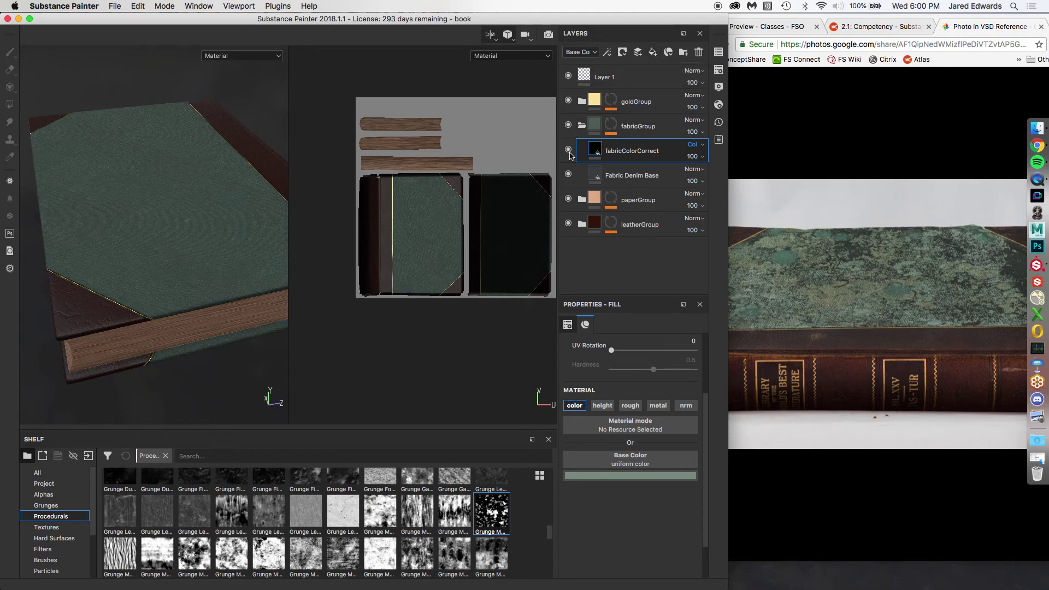
Add a new fill layer above fabricColorCorrect in fabricGroup and name it fabricColorStain.
{"action": "left_click", "coordinate": [652, 53]}
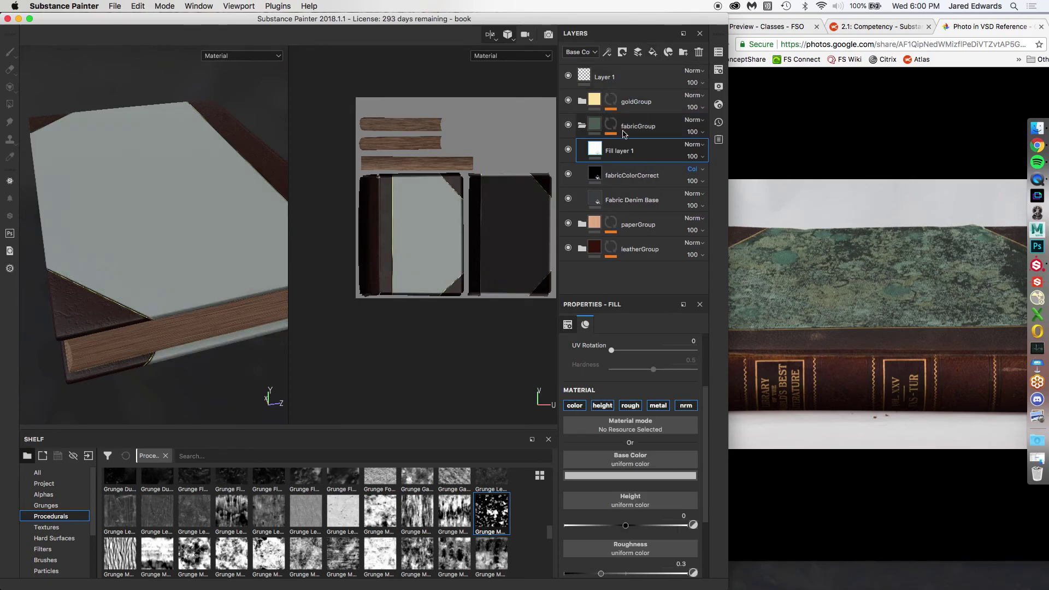
{"action": "double_click", "coordinate": [619, 151]}
{"action": "type", "text": "fabric"}
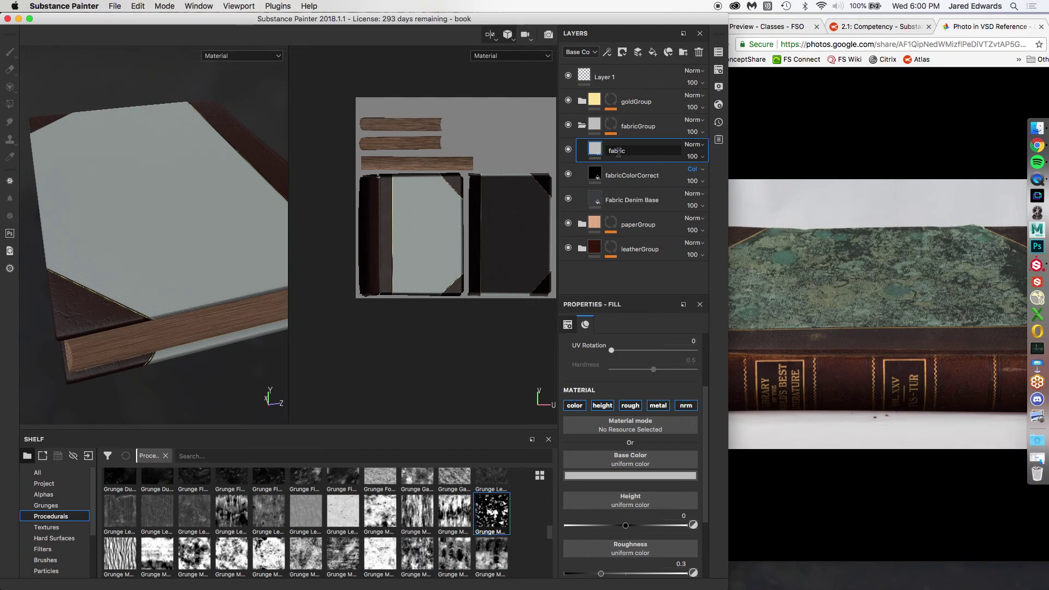
{"action": "type", "text": "ColorStain"}
{"action": "key", "text": "Return"}
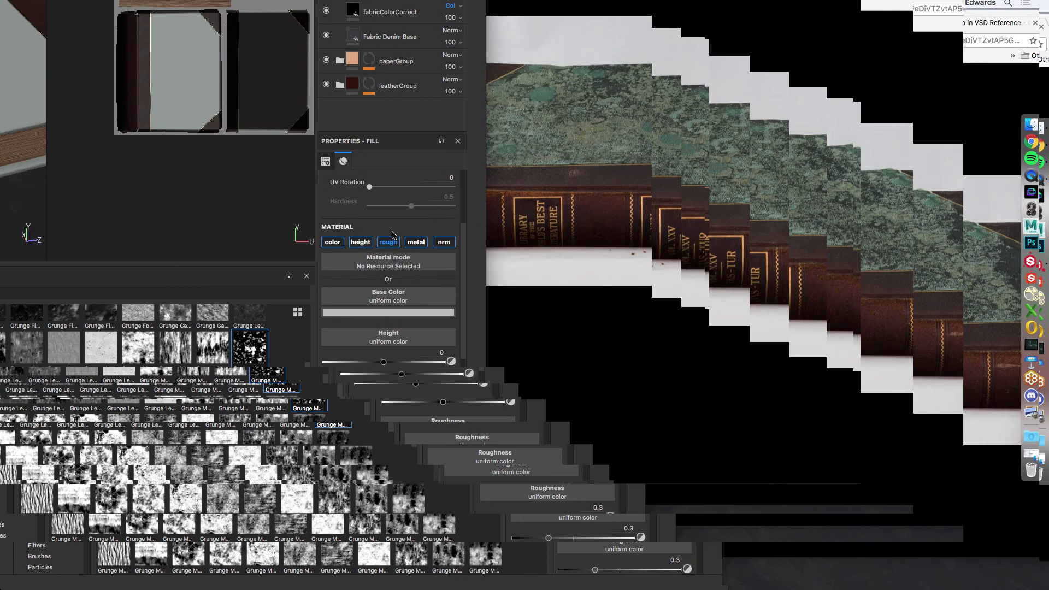
Disable the fabricColorStain layer's height, rough, metal and nrm channels, and toggle its visibility to check the result.
{"action": "left_click", "coordinate": [361, 242]}
{"action": "left_click", "coordinate": [389, 243]}
{"action": "left_click", "coordinate": [416, 242]}
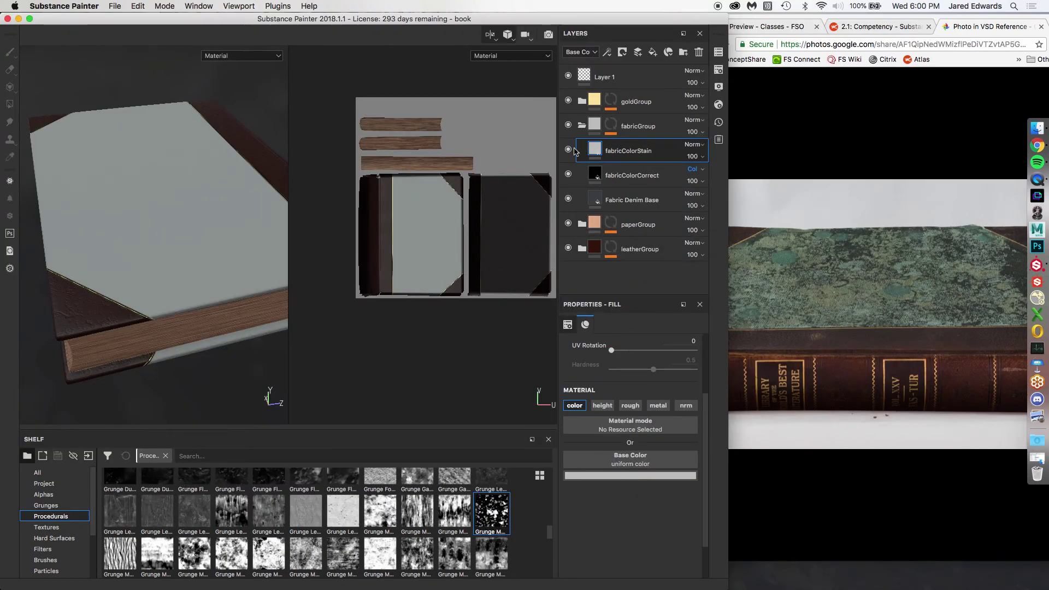
{"action": "left_click", "coordinate": [568, 149]}
{"action": "left_click", "coordinate": [569, 150]}
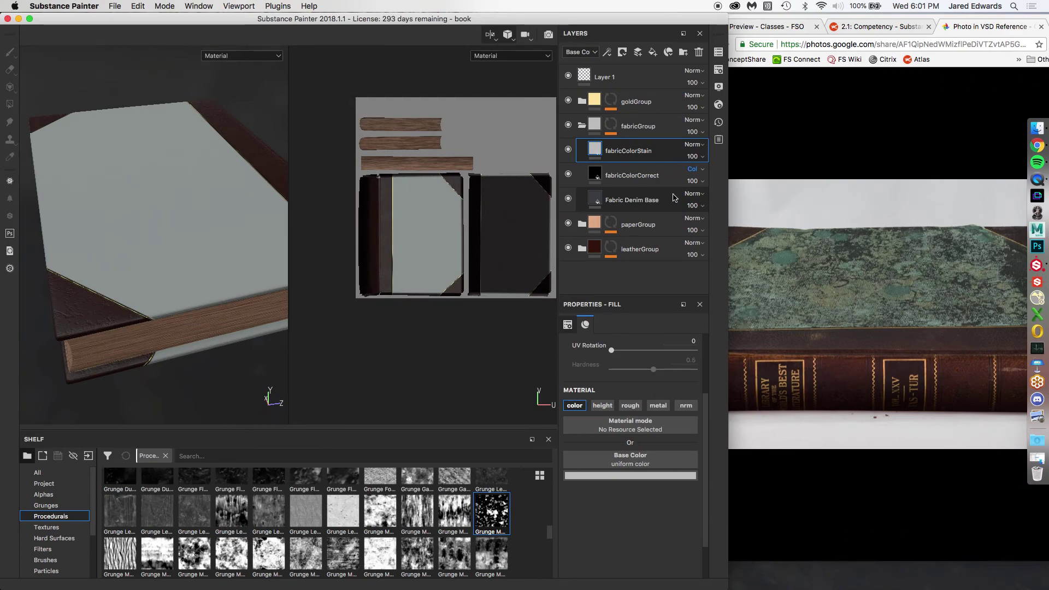
Sample a dark green from the cover in the reference photo as fabricColorStain's base color, and toggle the layer's visibility to compare.
{"action": "left_click", "coordinate": [634, 479]}
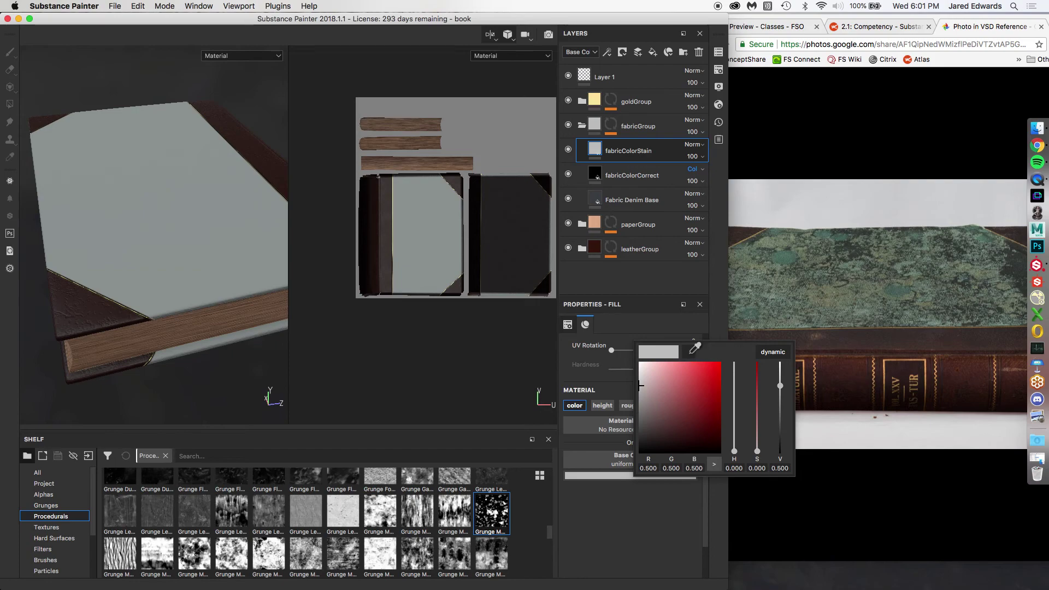
{"action": "left_click", "coordinate": [688, 351]}
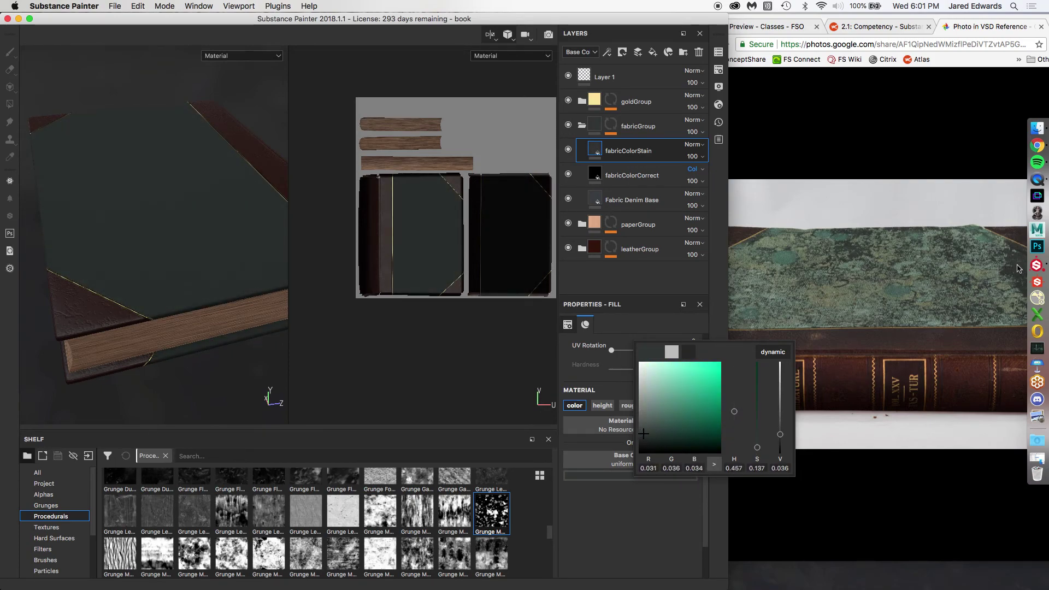
{"action": "left_click", "coordinate": [634, 540]}
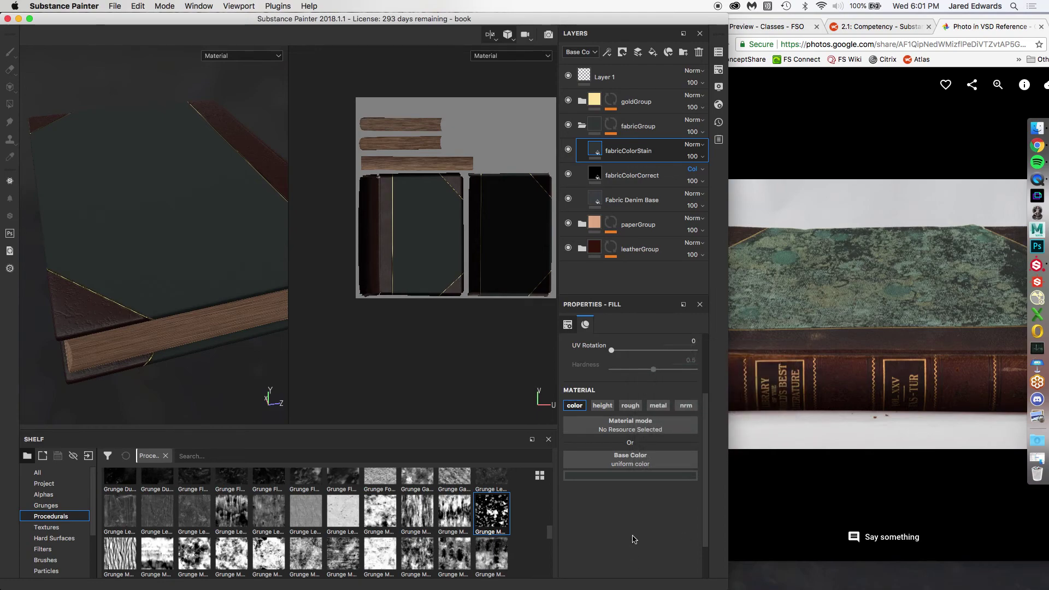
{"action": "left_click", "coordinate": [568, 151]}
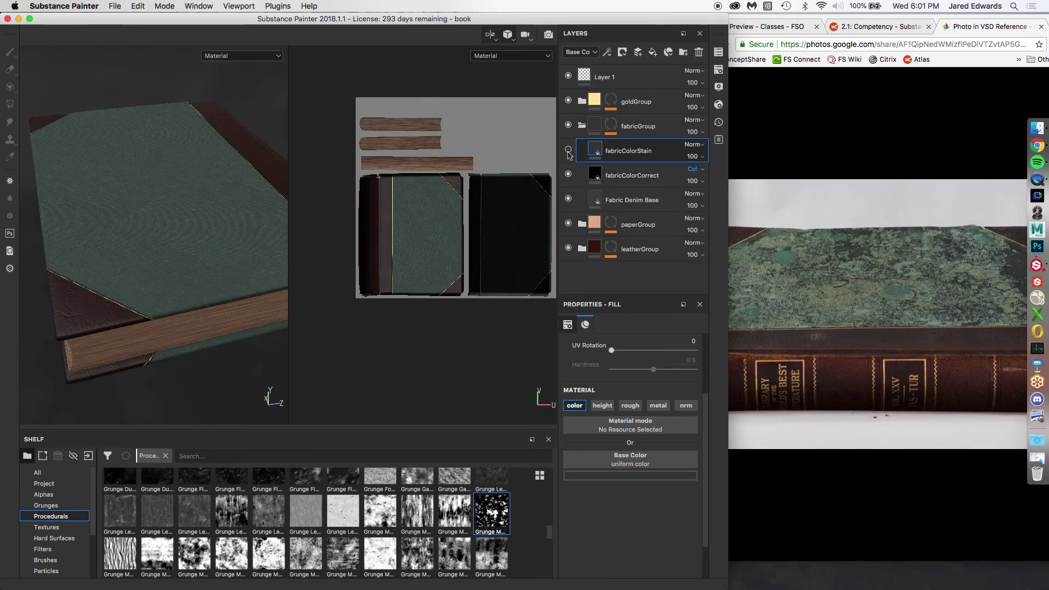
{"action": "left_click", "coordinate": [568, 150]}
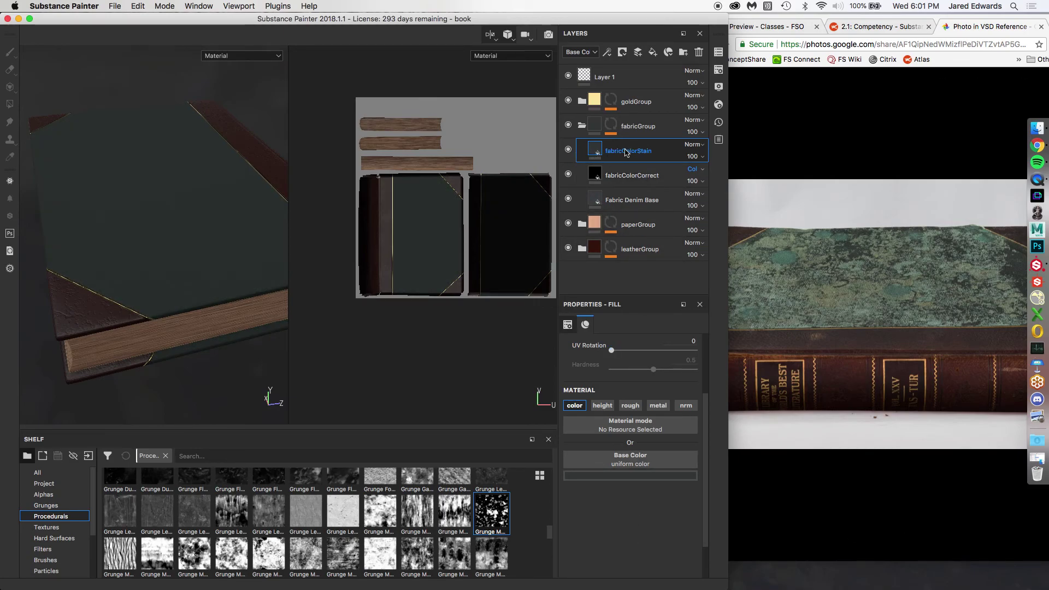
Try the Color blending mode on the fabricColorStain layer, repeatedly hiding and showing the layer to judge its effect on the cover.
{"action": "left_click", "coordinate": [694, 144]}
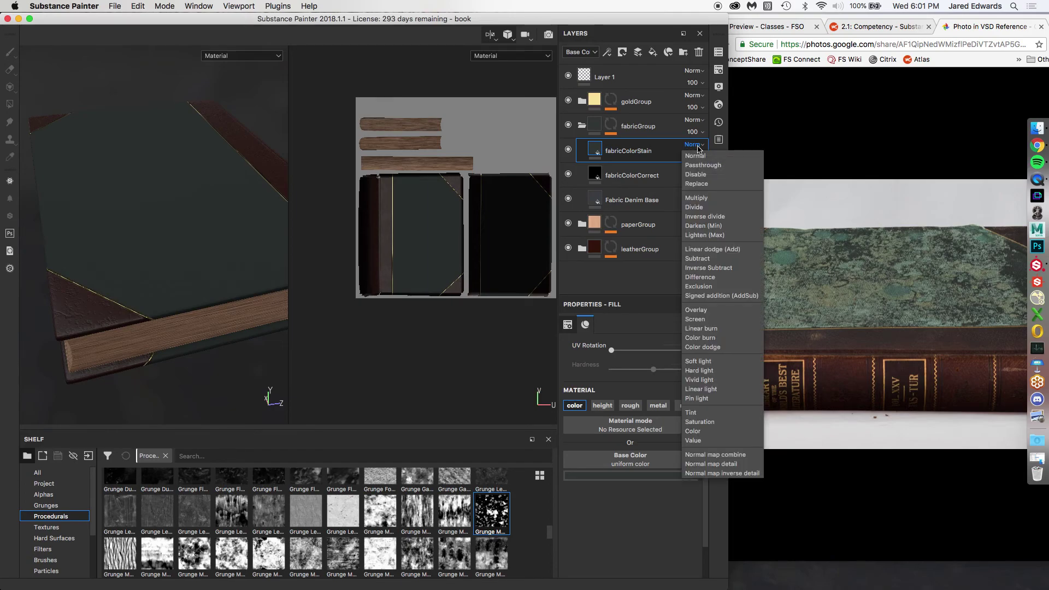
{"action": "left_click", "coordinate": [693, 432]}
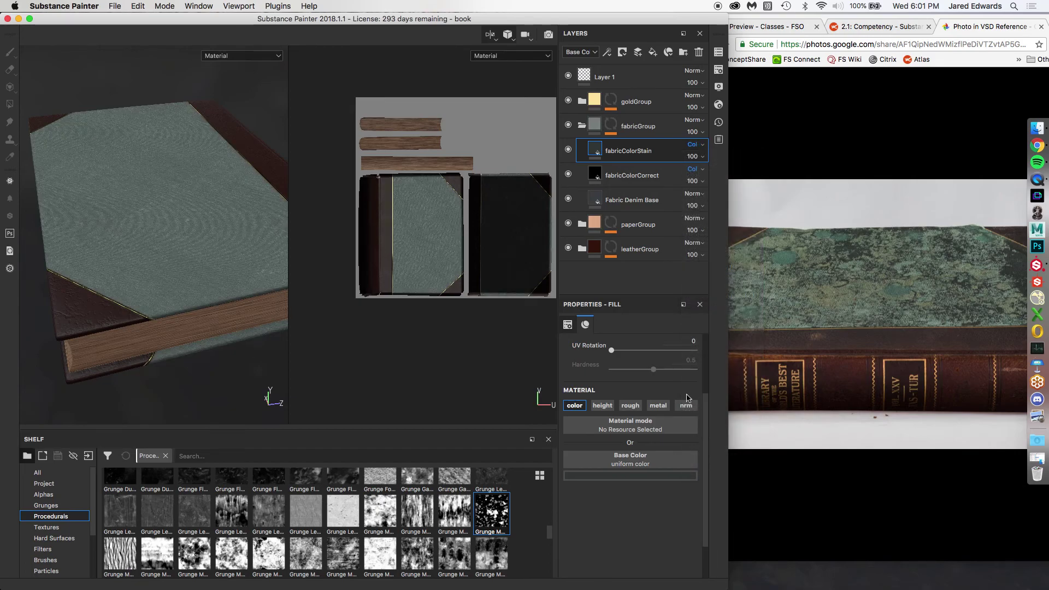
{"action": "scroll", "coordinate": [239, 209], "scroll_direction": "up", "scroll_amount": 4}
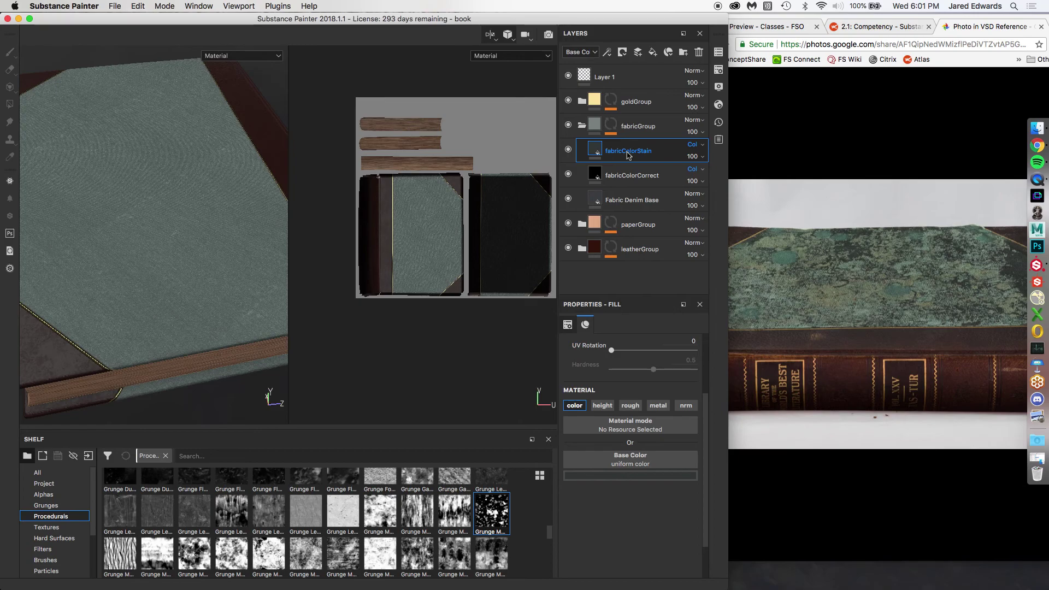
{"action": "left_click", "coordinate": [568, 150]}
{"action": "left_click", "coordinate": [568, 150]}
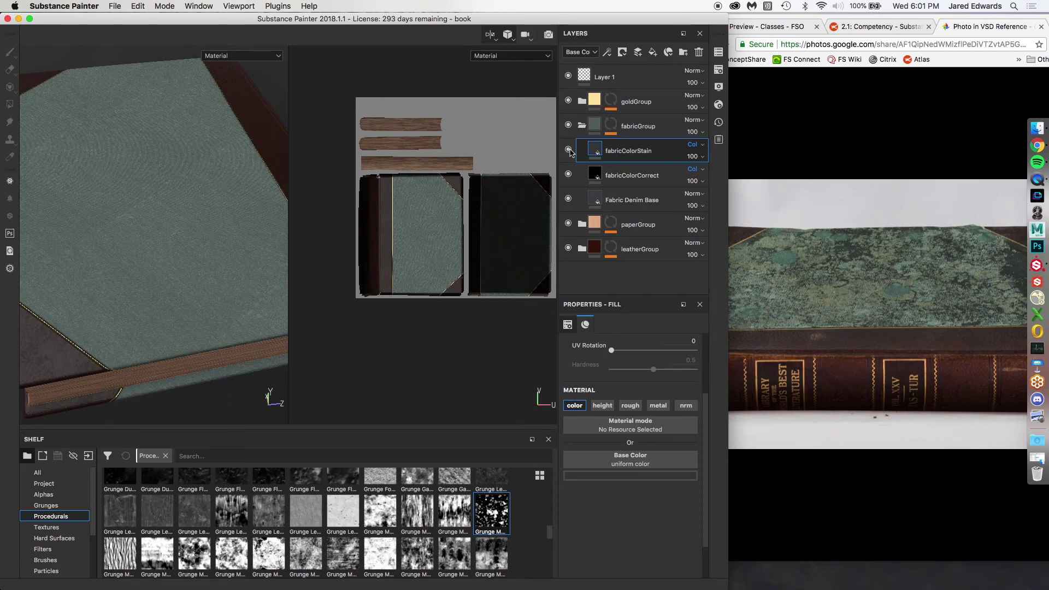
{"action": "left_click", "coordinate": [568, 149]}
{"action": "left_click", "coordinate": [568, 150]}
{"action": "left_click_drag", "start_coordinate": [188, 232], "coordinate": [207, 218], "text": "alt"}
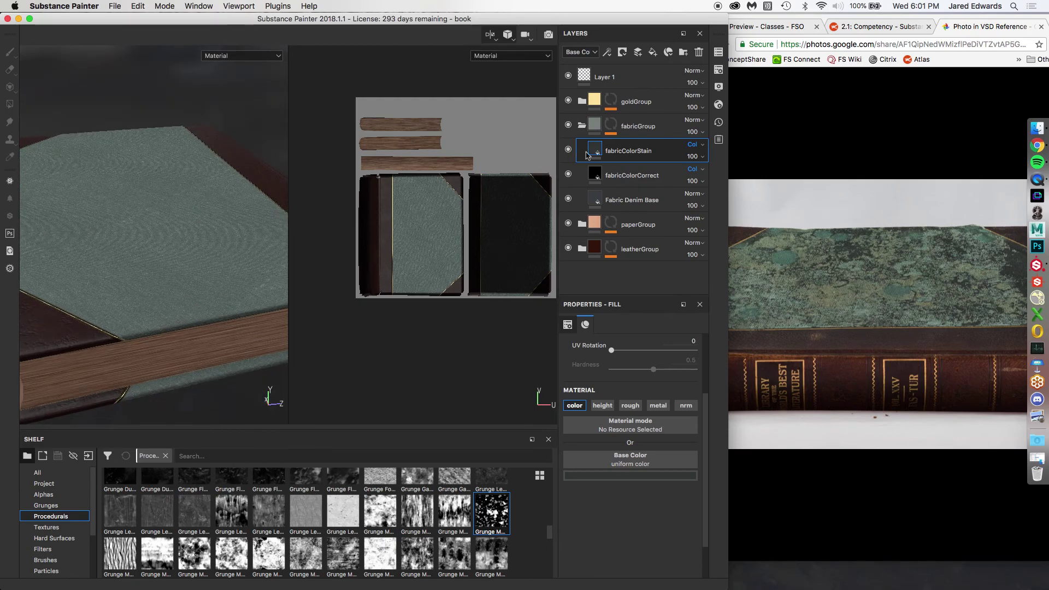
{"action": "left_click_drag", "start_coordinate": [245, 175], "coordinate": [261, 210], "text": "alt"}
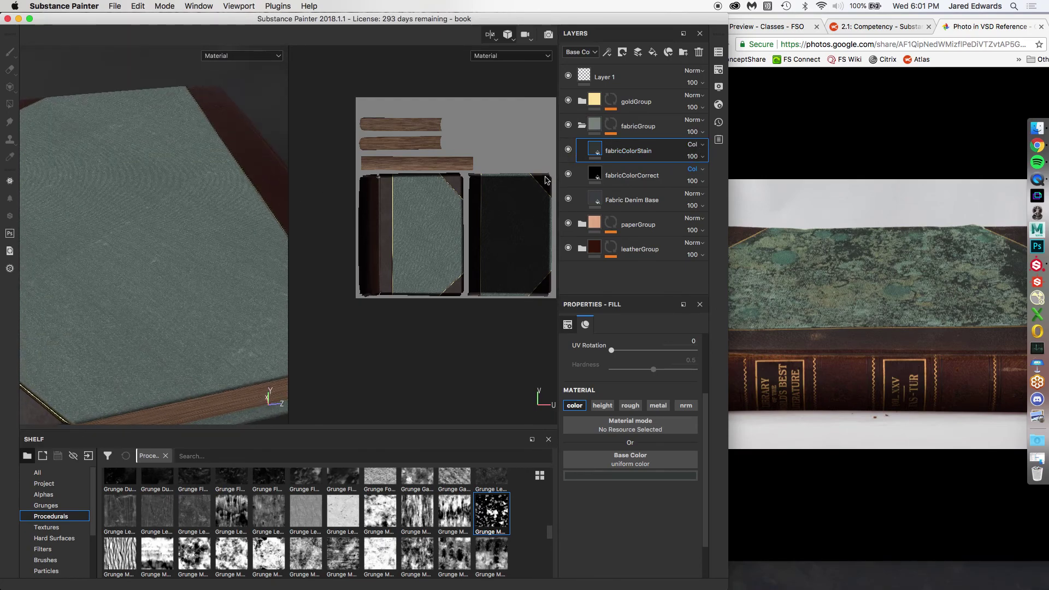
{"action": "left_click", "coordinate": [568, 150]}
{"action": "left_click", "coordinate": [568, 150]}
{"action": "left_click", "coordinate": [568, 151]}
{"action": "left_click", "coordinate": [568, 150]}
{"action": "left_click", "coordinate": [568, 150]}
{"action": "left_click", "coordinate": [568, 150]}
Set the fabricColorStain layer's blending mode to Multiply and toggle its visibility to check the darkening.
{"action": "left_click", "coordinate": [692, 145]}
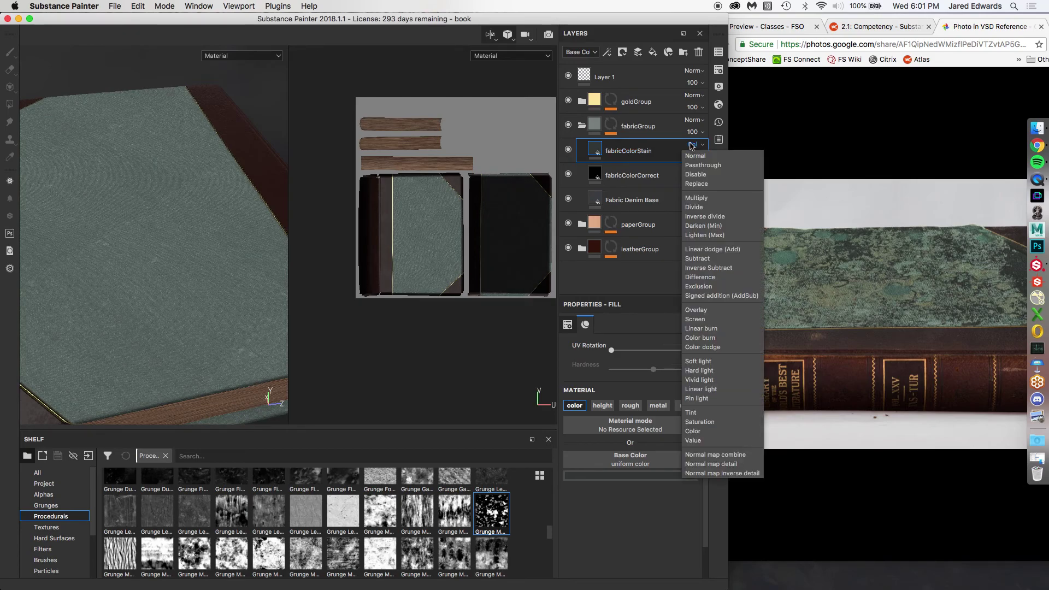
{"action": "left_click", "coordinate": [706, 199]}
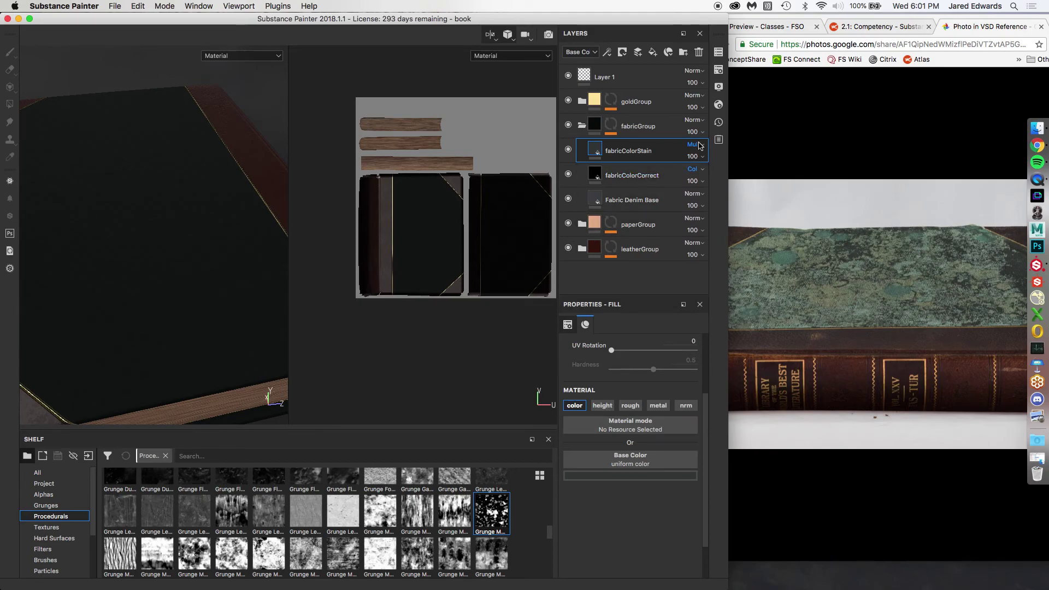
{"action": "left_click", "coordinate": [568, 150]}
{"action": "left_click", "coordinate": [568, 151]}
{"action": "left_click", "coordinate": [568, 150]}
{"action": "left_click", "coordinate": [568, 151]}
Raise the brightness of fabricColorStain's base color to a medium grey-green.
{"action": "left_click", "coordinate": [630, 475]}
{"action": "left_click_drag", "start_coordinate": [772, 437], "coordinate": [770, 395]}
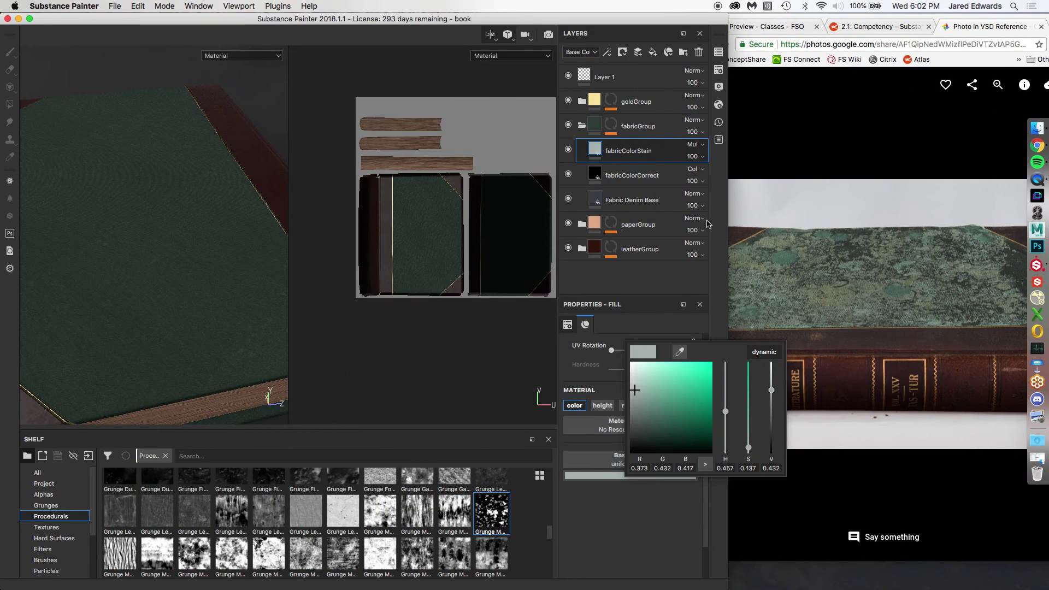
{"action": "left_click_drag", "start_coordinate": [773, 392], "coordinate": [769, 392]}
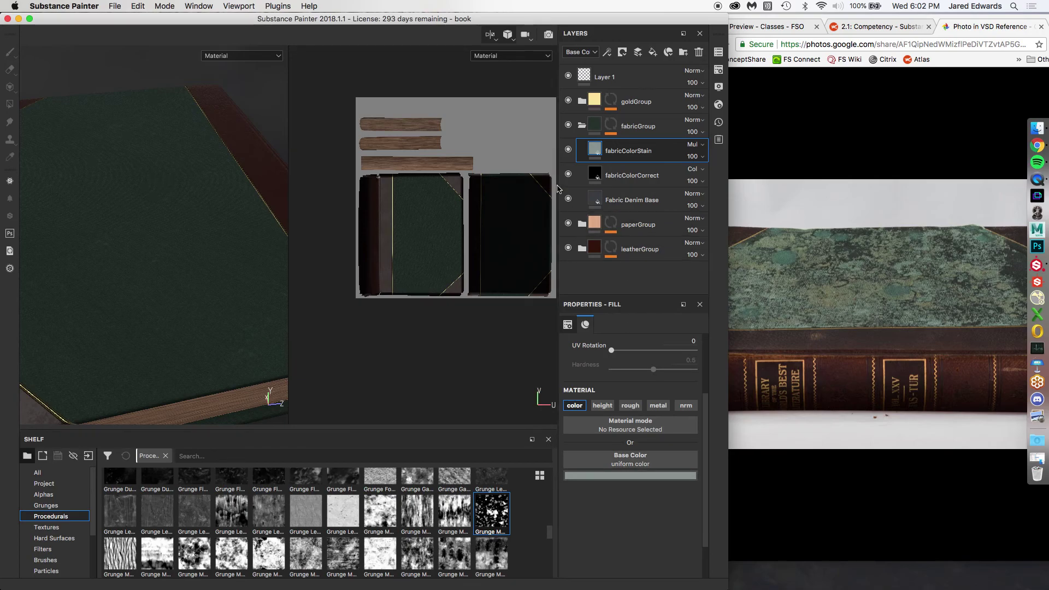
Compare the cover with the fabricColorStain layer hidden and shown to examine the lighter multiply tint.
{"action": "left_click", "coordinate": [568, 150]}
{"action": "left_click", "coordinate": [568, 150]}
{"action": "left_click", "coordinate": [568, 150]}
{"action": "left_click", "coordinate": [568, 151]}
{"action": "left_click", "coordinate": [568, 151]}
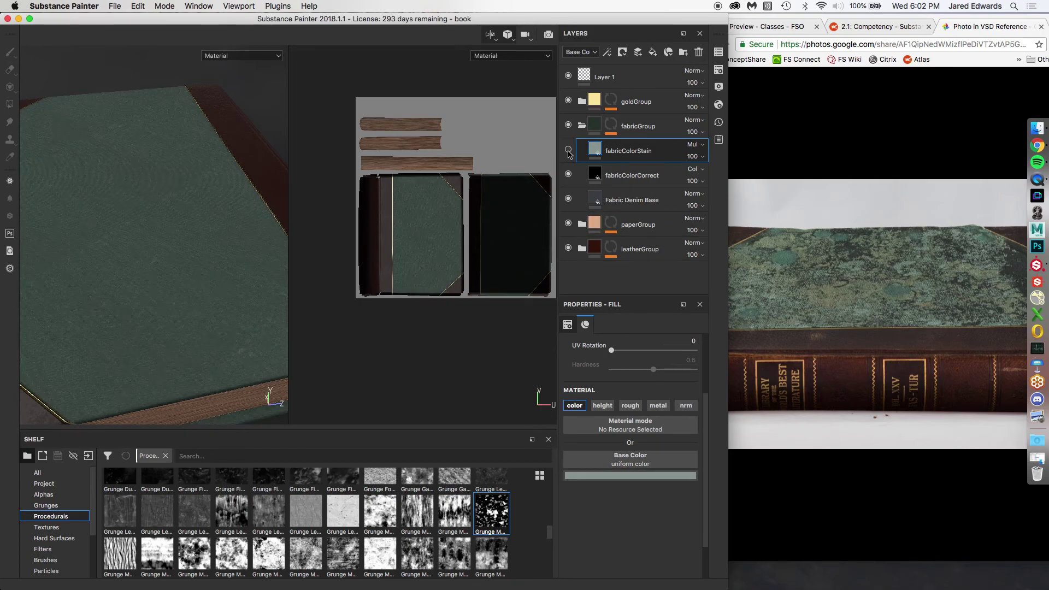
{"action": "left_click", "coordinate": [568, 151]}
{"action": "left_click", "coordinate": [568, 151]}
{"action": "left_click", "coordinate": [568, 150]}
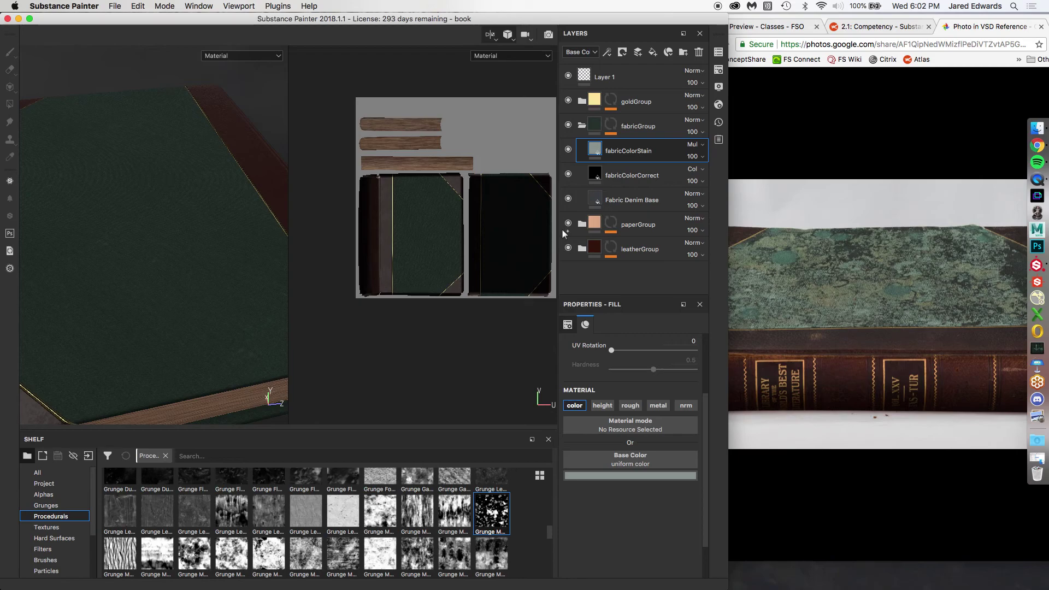
{"action": "mouse_move", "coordinate": [166, 208]}
{"action": "left_mouse_down", "text": "alt"}
{"action": "mouse_move", "coordinate": [159, 222]}
{"action": "mouse_move", "coordinate": [174, 222]}
{"action": "left_mouse_up", "text": "alt"}
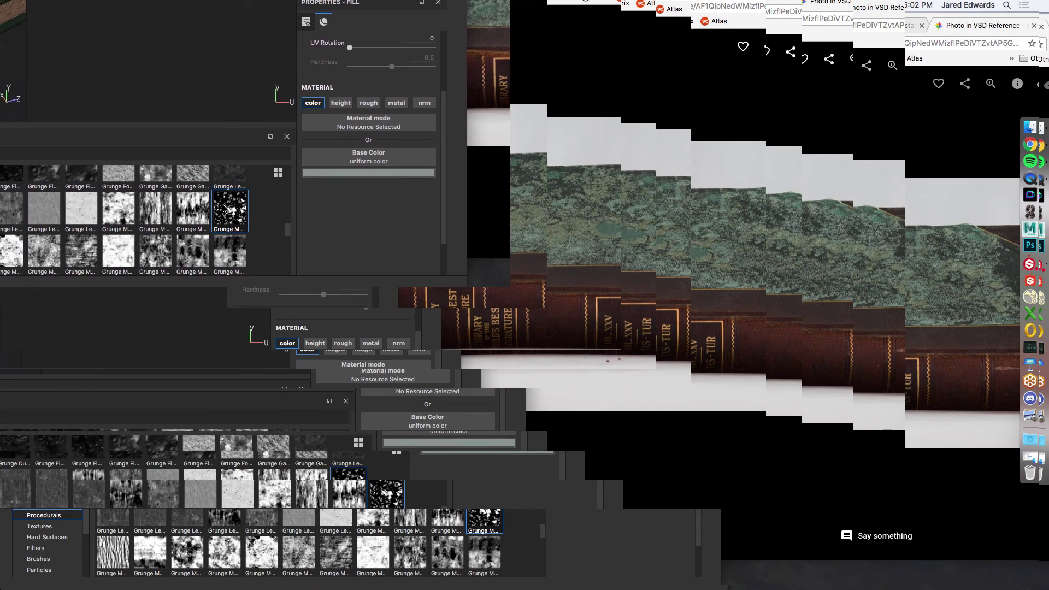
Add a black mask to the fabricColorStain layer and add a fill effect to that mask.
{"action": "mouse_move", "coordinate": [224, 208]}
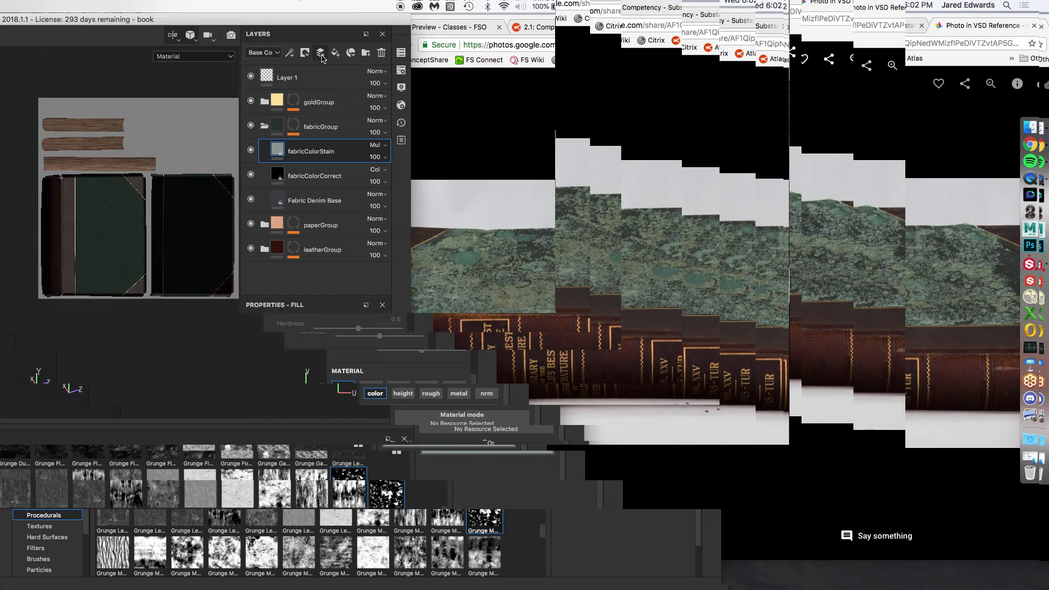
{"action": "left_click", "coordinate": [305, 52]}
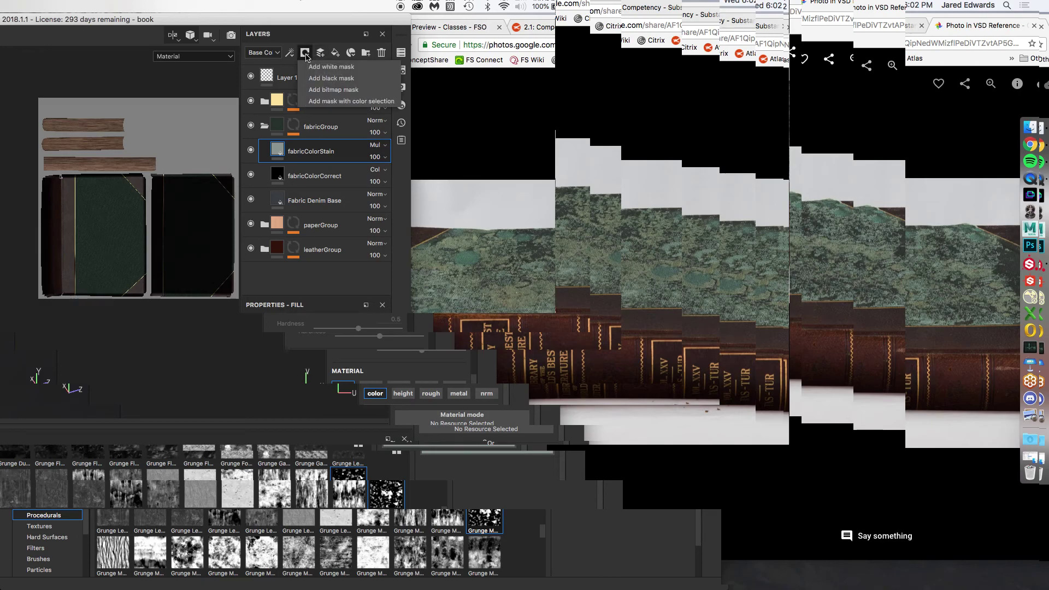
{"action": "left_click", "coordinate": [316, 80]}
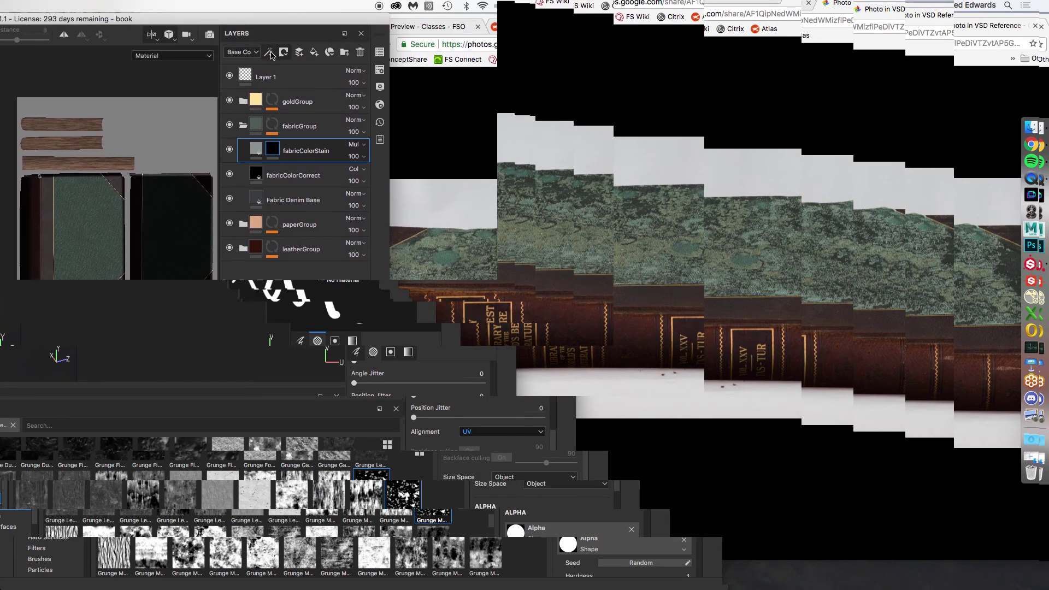
{"action": "left_click", "coordinate": [270, 52]}
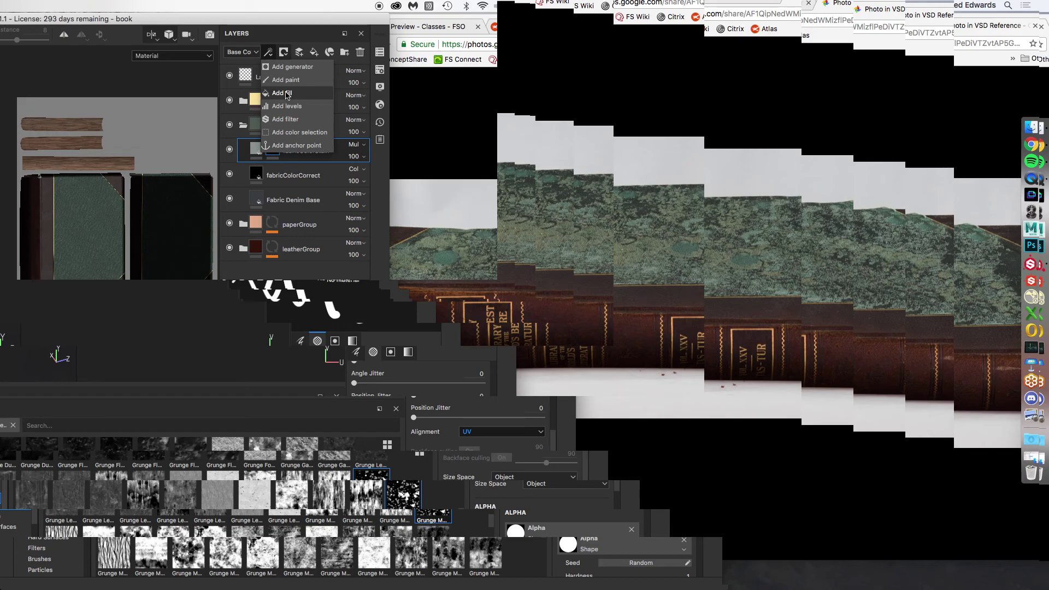
{"action": "left_click", "coordinate": [275, 178]}
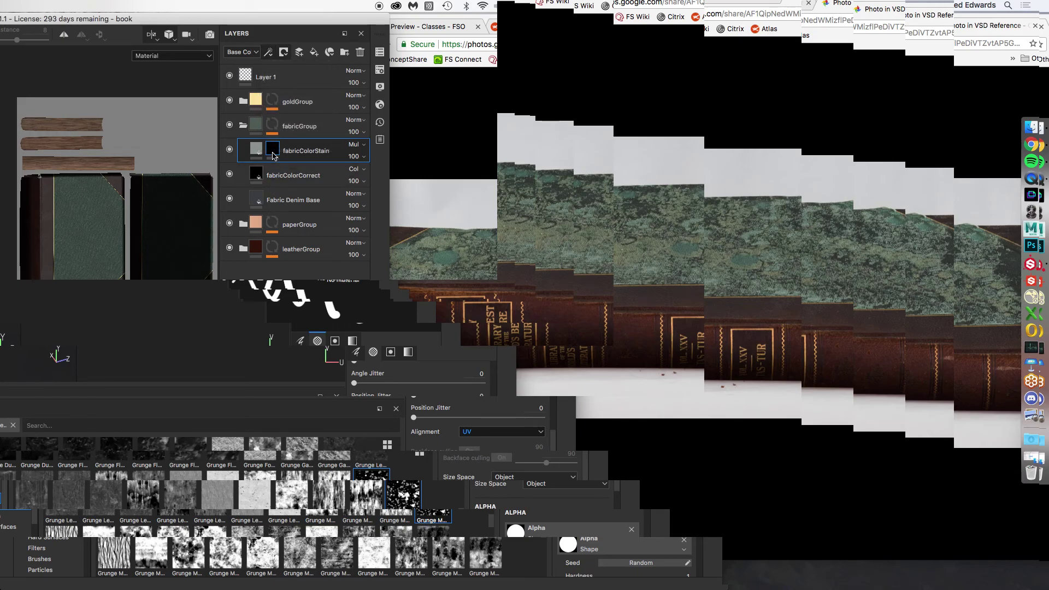
{"action": "left_click", "coordinate": [272, 55]}
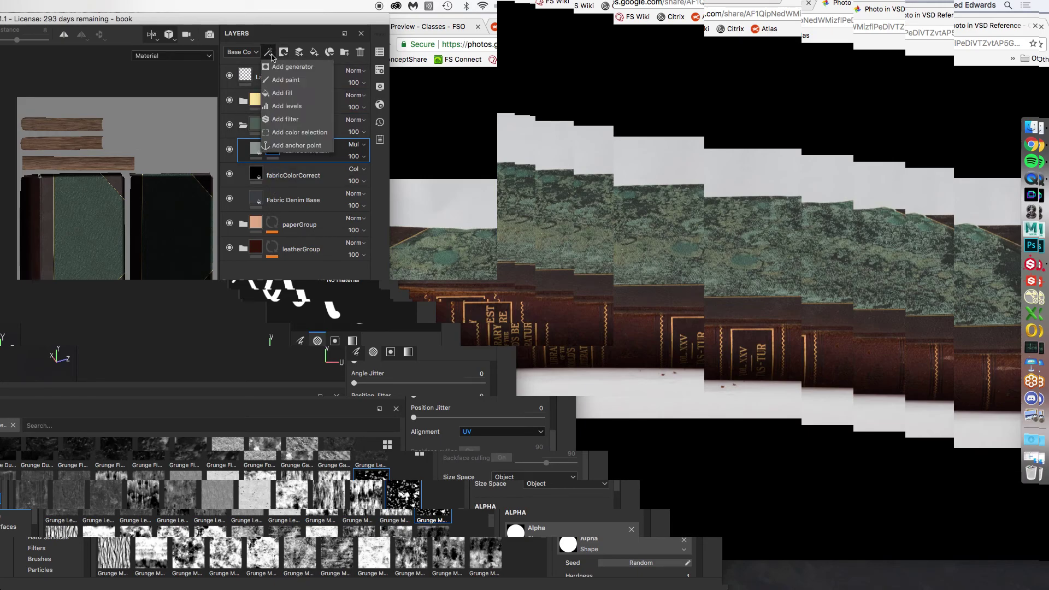
{"action": "left_click", "coordinate": [278, 94]}
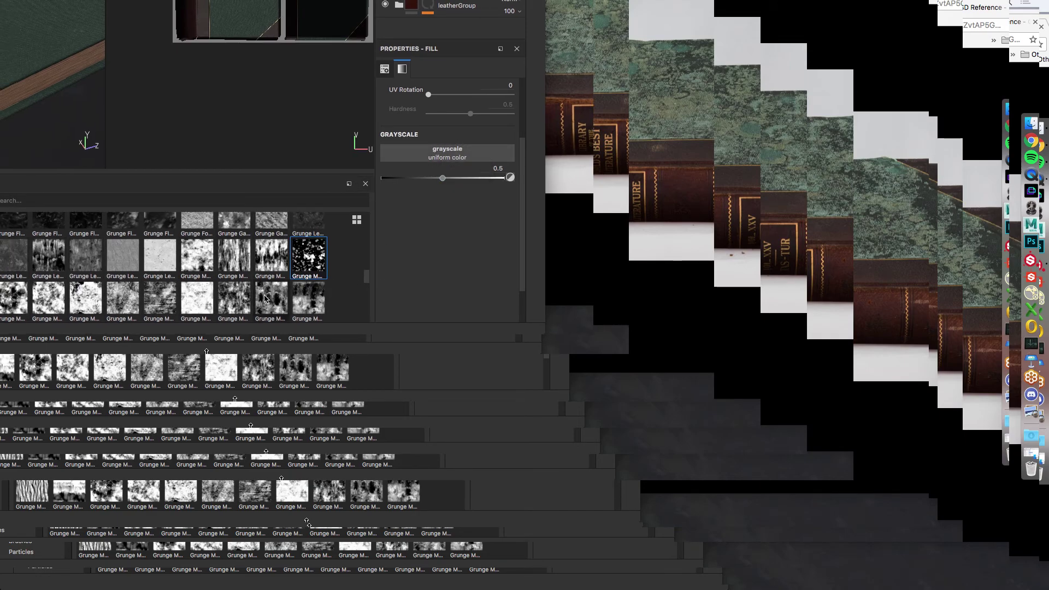
Assign Grunge Map 014 as the grayscale of the mask's fill, and toggle fabricColorStain to inspect the stains on the cover.
{"action": "mouse_move", "coordinate": [264, 298]}
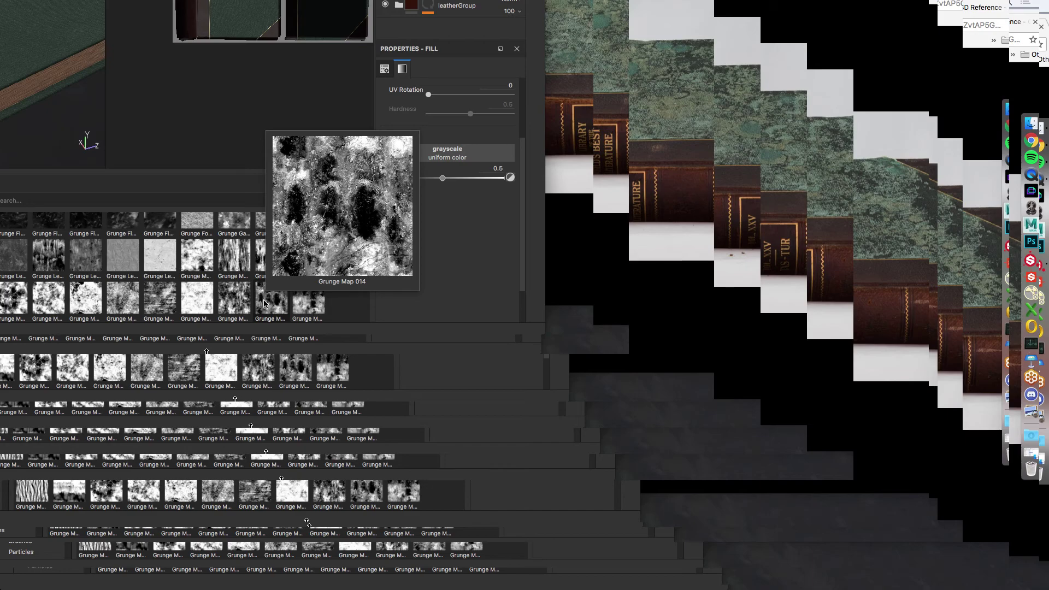
{"action": "left_click_drag", "start_coordinate": [264, 304], "coordinate": [477, 155]}
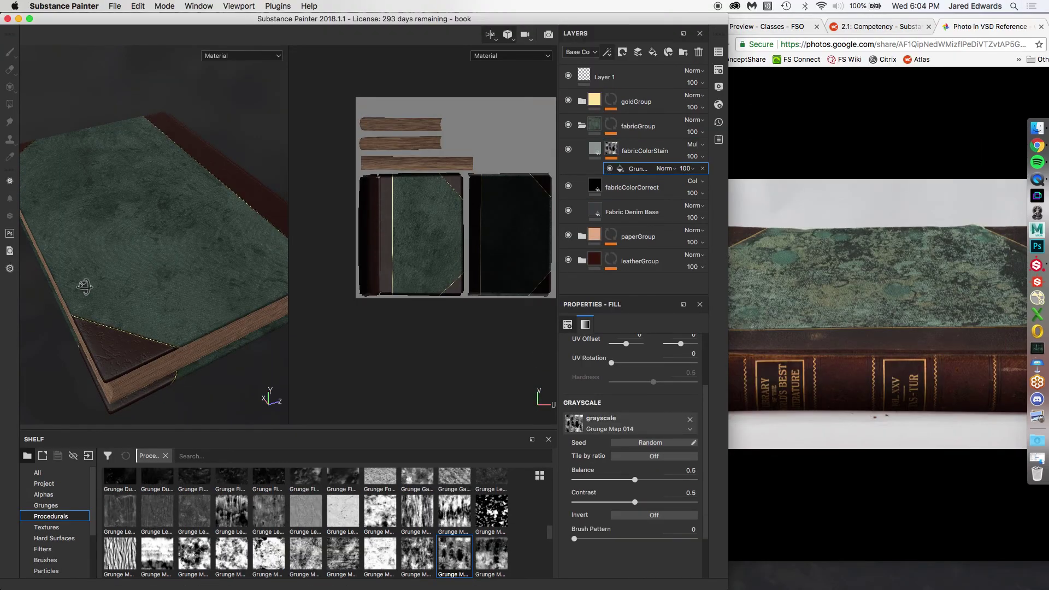
{"action": "left_click_drag", "start_coordinate": [85, 287], "coordinate": [217, 234], "text": "alt"}
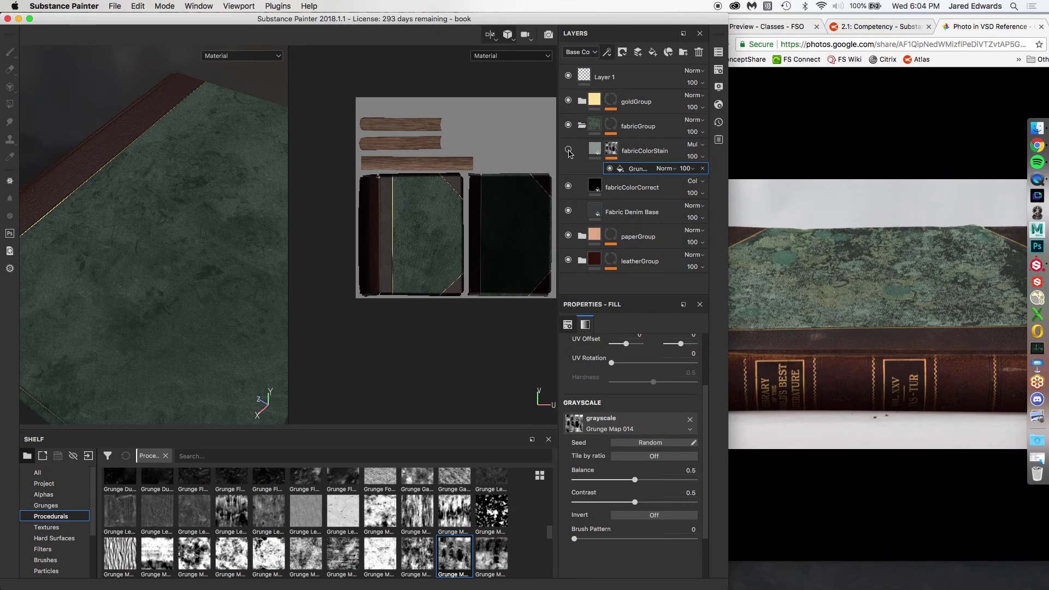
{"action": "left_click", "coordinate": [568, 150]}
{"action": "left_click", "coordinate": [568, 150]}
{"action": "left_click", "coordinate": [568, 149]}
{"action": "left_click", "coordinate": [568, 150]}
{"action": "left_click", "coordinate": [568, 150]}
{"action": "left_click", "coordinate": [568, 149]}
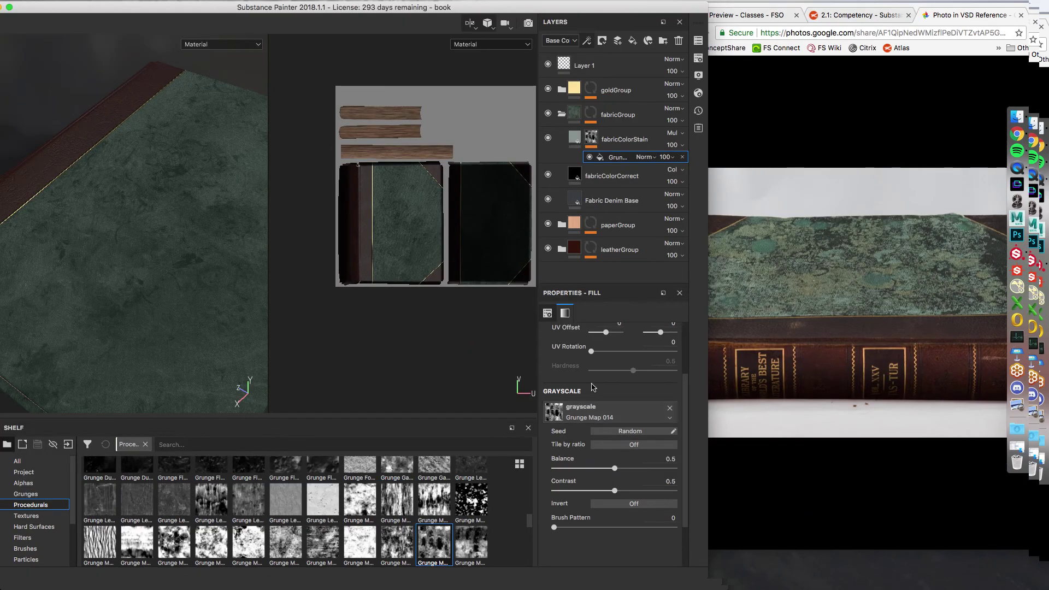
Randomize the seed of Grunge Map 014 in the mask's fill several times to vary the stain pattern on the cover.
{"action": "scroll", "coordinate": [651, 398], "scroll_direction": "up", "scroll_amount": 3}
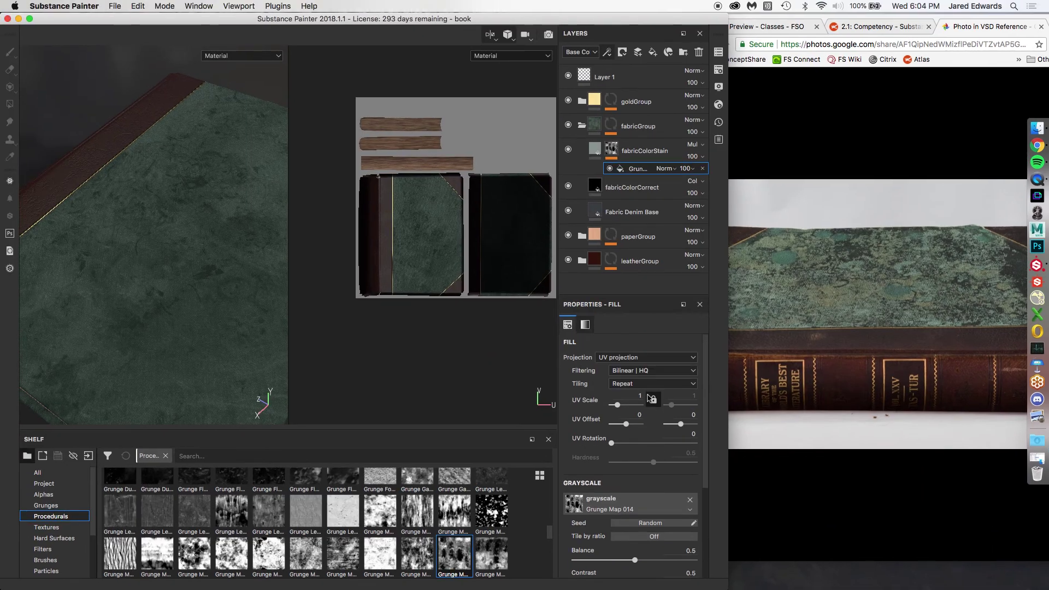
{"action": "scroll", "coordinate": [352, 270], "scroll_direction": "down", "scroll_amount": 3}
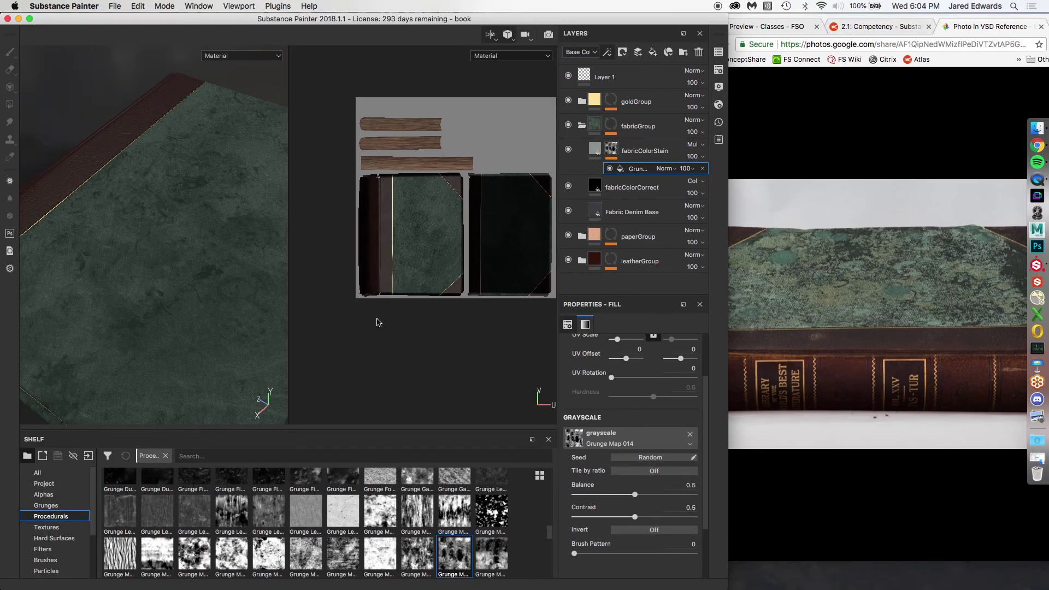
{"action": "left_click_drag", "start_coordinate": [201, 249], "coordinate": [277, 240], "text": "alt"}
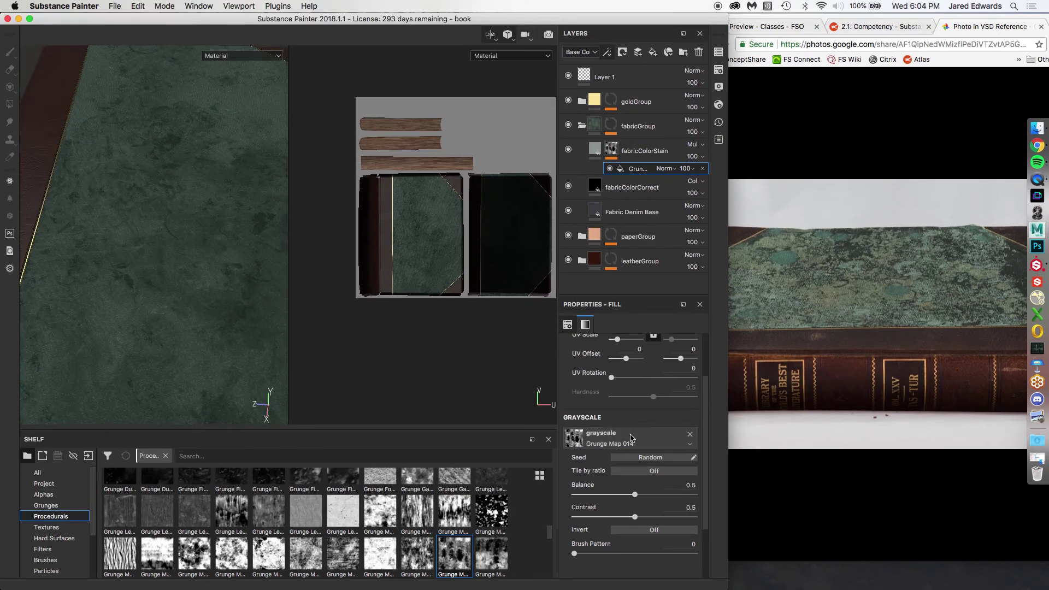
{"action": "left_click", "coordinate": [656, 460]}
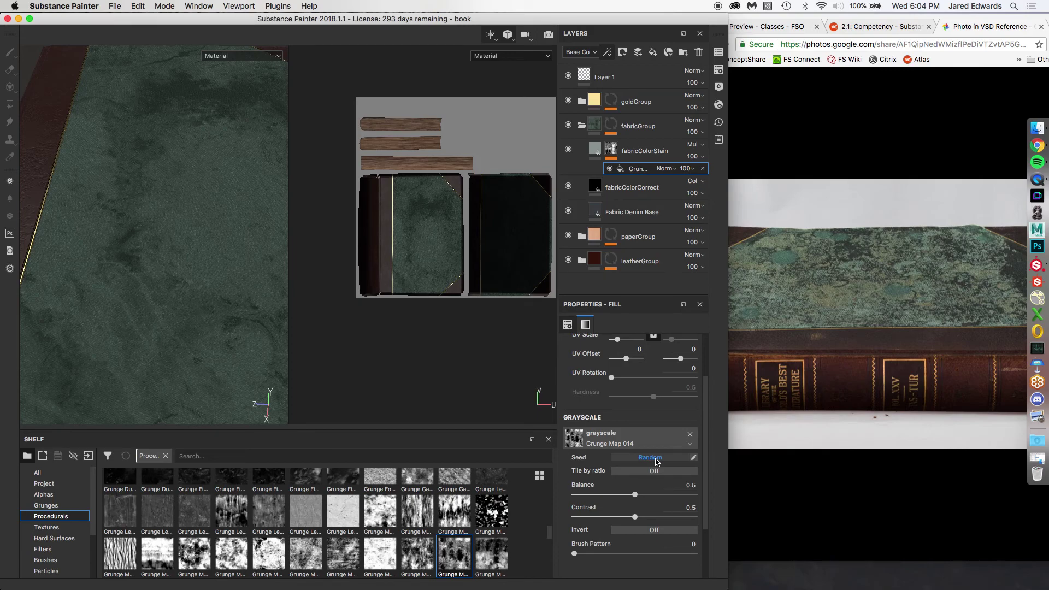
{"action": "left_click", "coordinate": [656, 460]}
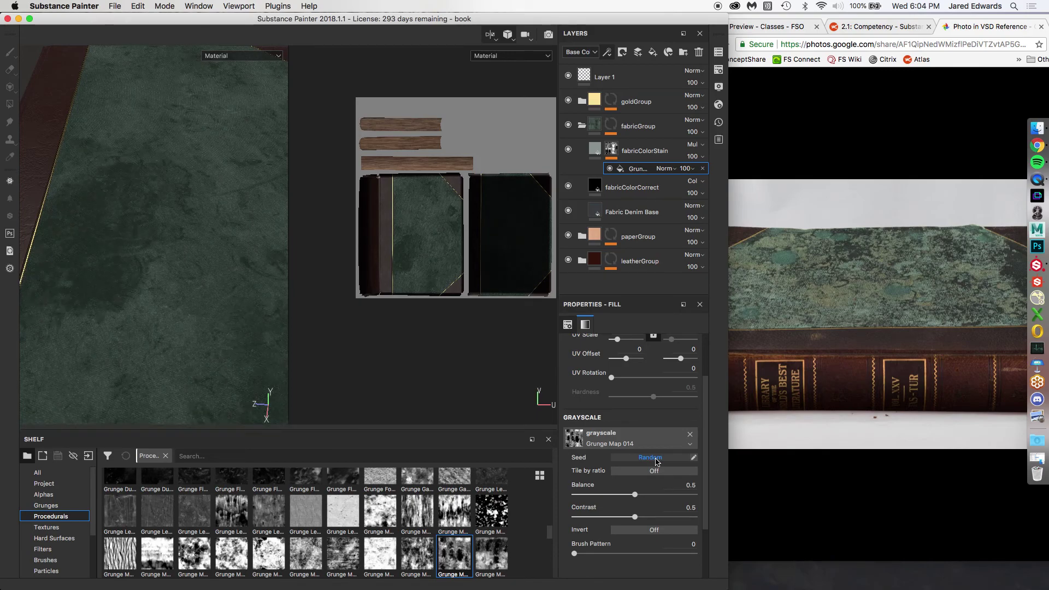
{"action": "left_click", "coordinate": [656, 459]}
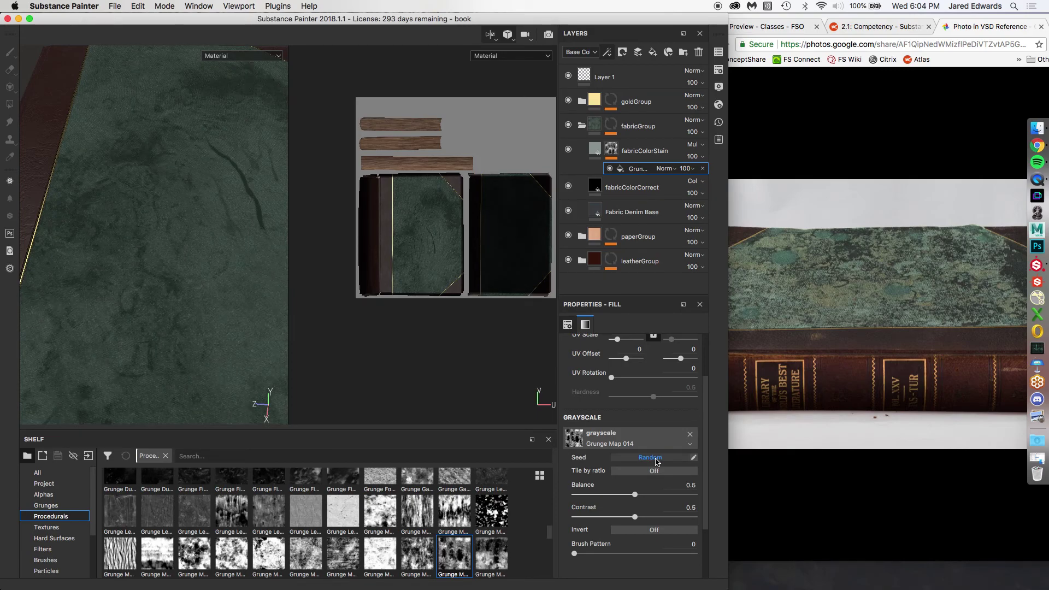
Reroll the seed of Grunge Map 014 in the fabricColorStain mask, and set its balance to 0.57 and contrast to 0.75.
{"action": "left_click", "coordinate": [656, 460]}
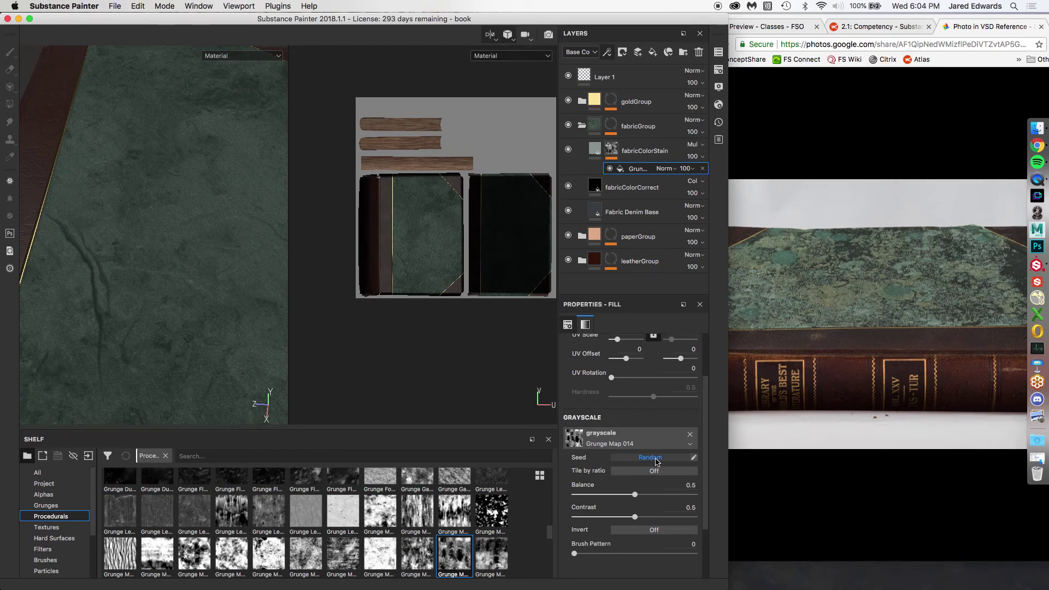
{"action": "left_click", "coordinate": [656, 460]}
{"action": "left_click_drag", "start_coordinate": [257, 306], "coordinate": [199, 267], "text": "alt"}
{"action": "right_click_drag", "start_coordinate": [199, 267], "coordinate": [187, 268], "text": "alt"}
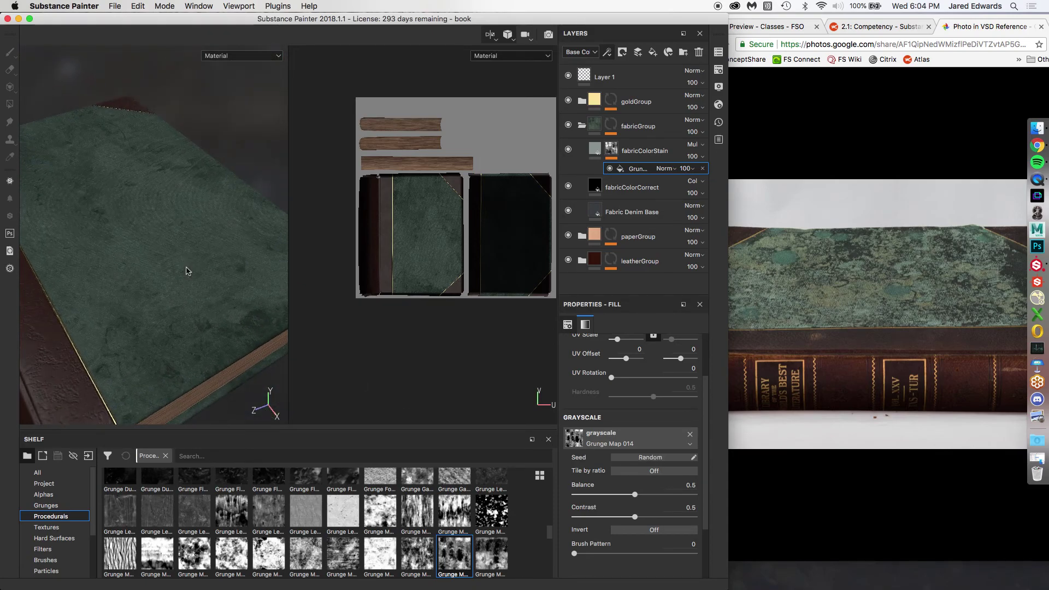
{"action": "mouse_move", "coordinate": [635, 495]}
{"action": "left_mouse_down"}
{"action": "mouse_move", "coordinate": [624, 494]}
{"action": "mouse_move", "coordinate": [648, 494]}
{"action": "mouse_move", "coordinate": [618, 494]}
{"action": "mouse_move", "coordinate": [645, 496]}
{"action": "left_mouse_up"}
{"action": "left_click_drag", "start_coordinate": [635, 516], "coordinate": [643, 495]}
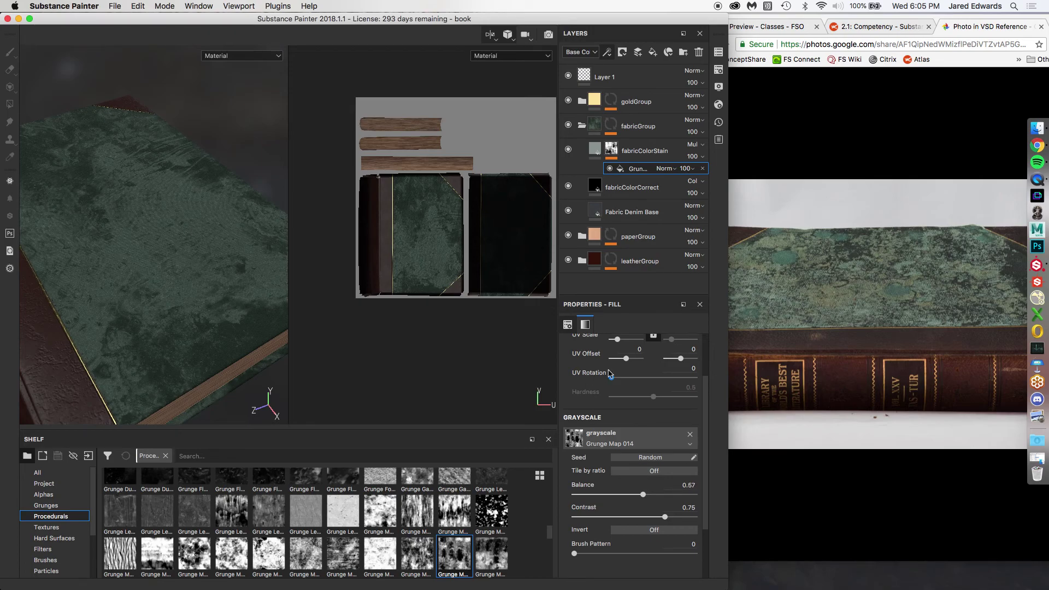
Set the UV scale of the fabricColorStain mask's fill to 2.01 and its UV rotation to 26.23.
{"action": "scroll", "coordinate": [608, 376], "scroll_direction": "up", "scroll_amount": 3}
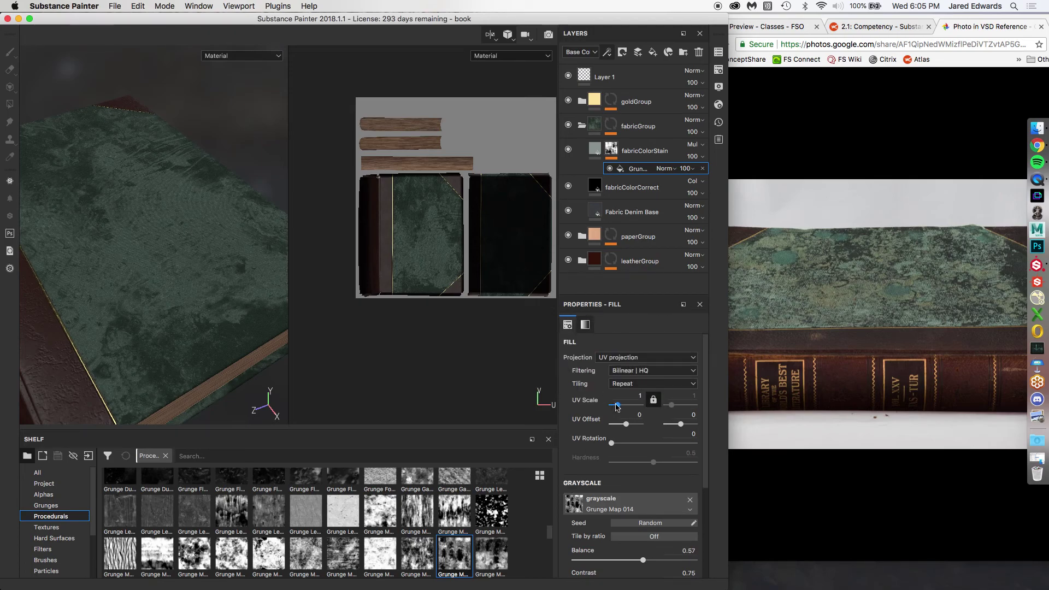
{"action": "left_click_drag", "start_coordinate": [617, 406], "coordinate": [619, 407]}
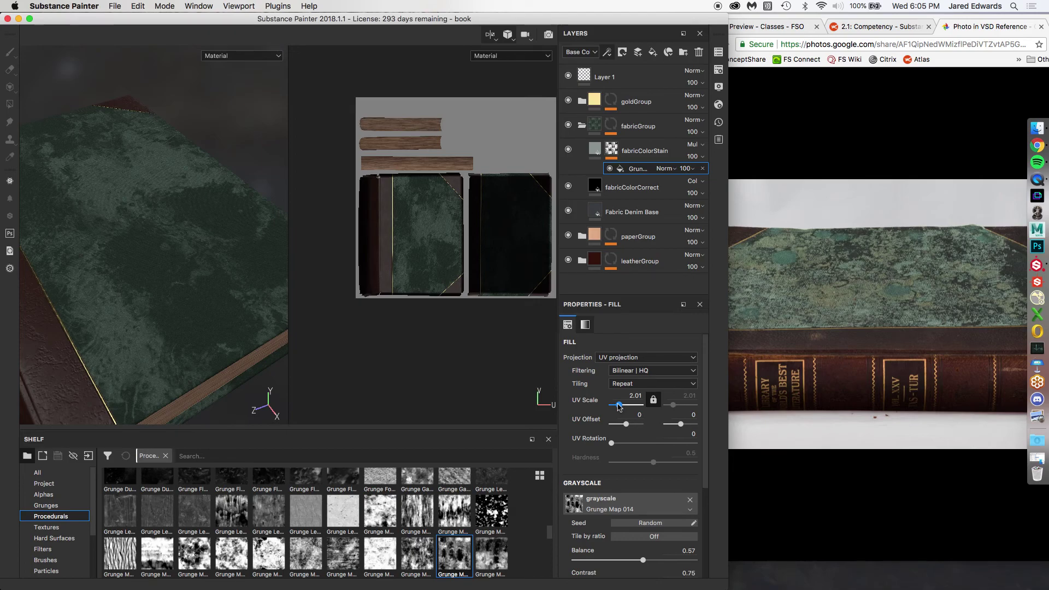
{"action": "left_click_drag", "start_coordinate": [611, 442], "coordinate": [617, 445]}
{"action": "left_click_drag", "start_coordinate": [248, 276], "coordinate": [172, 254], "text": "alt"}
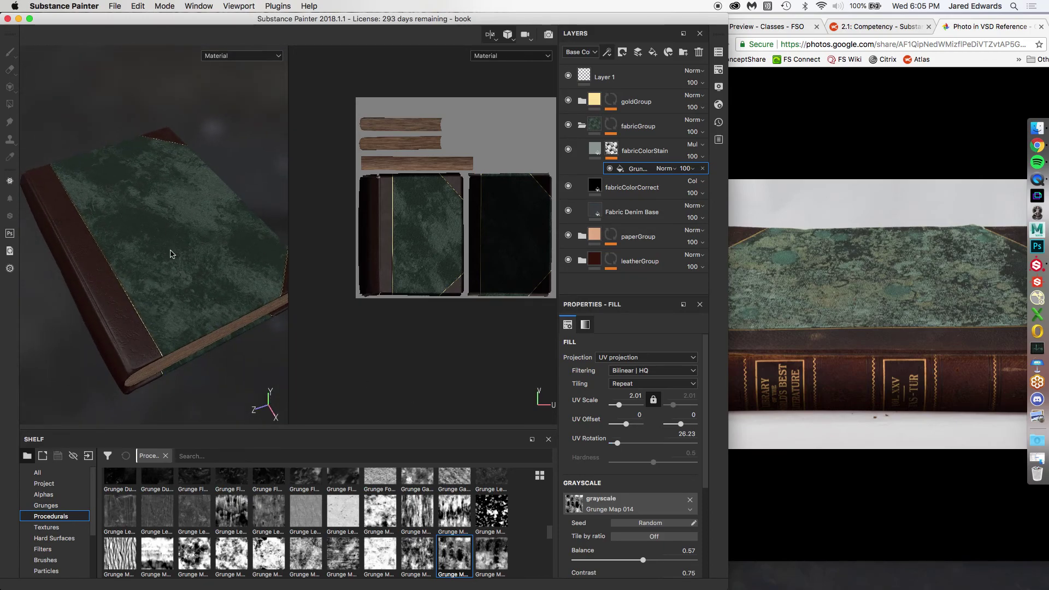
Compare the cover with the fabricColorStain layer hidden and shown to examine the adjusted grunge stains.
{"action": "left_click", "coordinate": [610, 149]}
{"action": "left_click", "coordinate": [596, 149]}
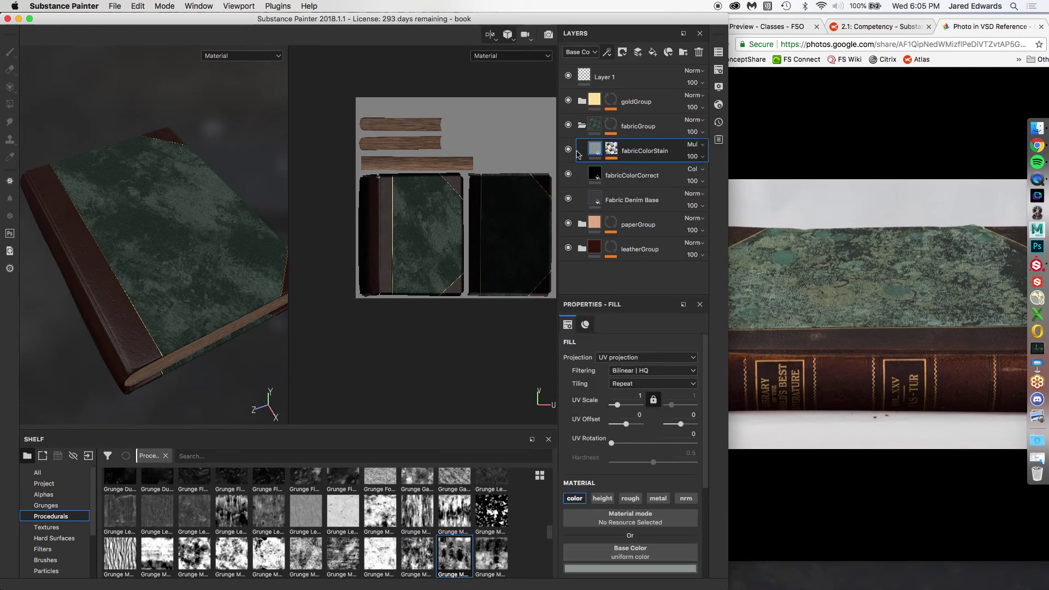
{"action": "left_click", "coordinate": [569, 150]}
{"action": "left_click", "coordinate": [568, 150]}
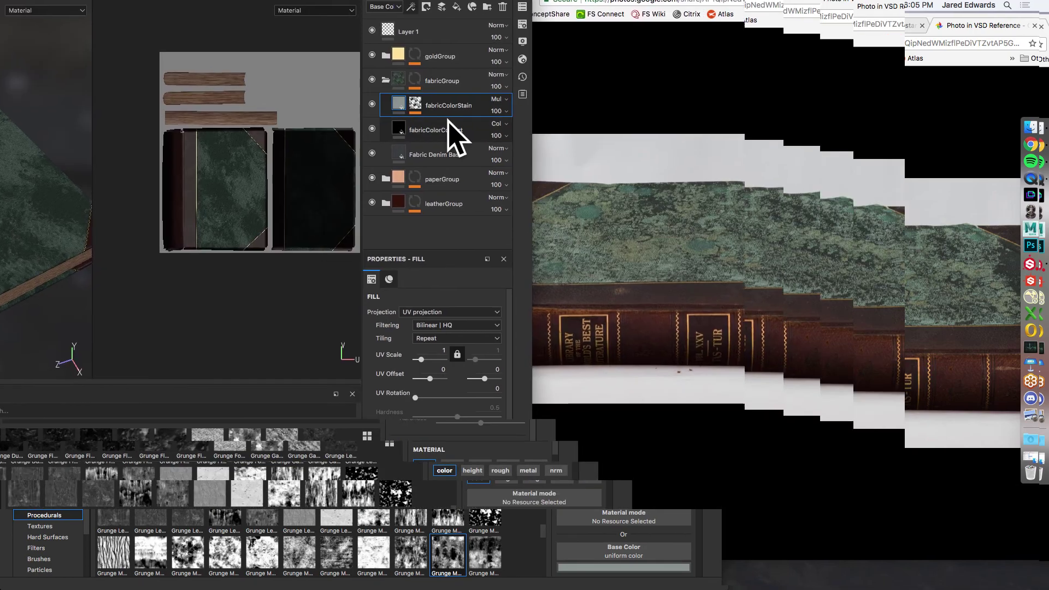
Duplicate the fabricColorStain layer inside fabricGroup.
{"action": "mouse_move", "coordinate": [343, 89]}
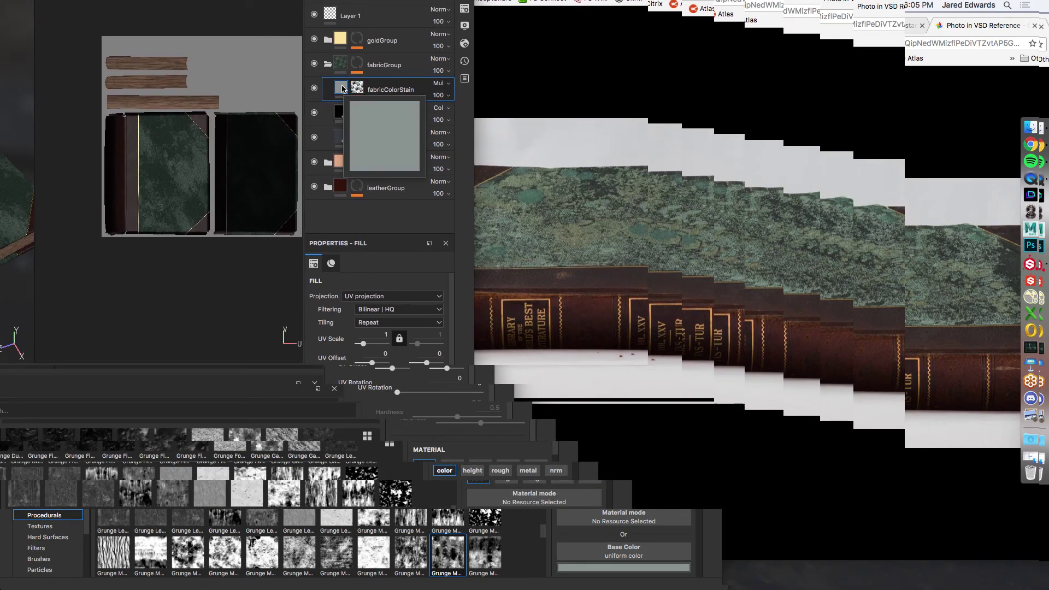
{"action": "right_click", "coordinate": [342, 89]}
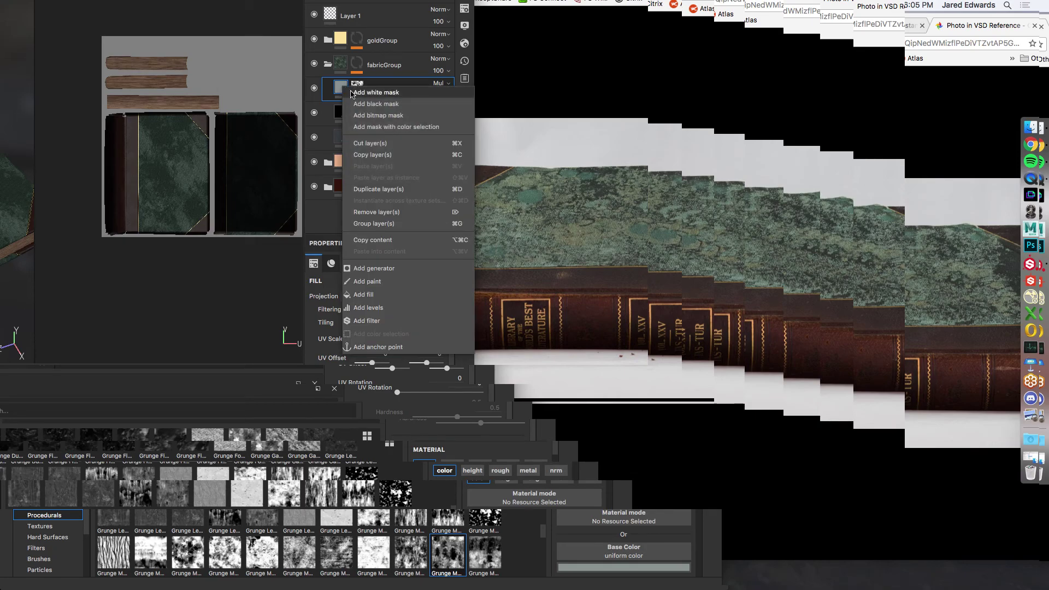
{"action": "left_click", "coordinate": [386, 189]}
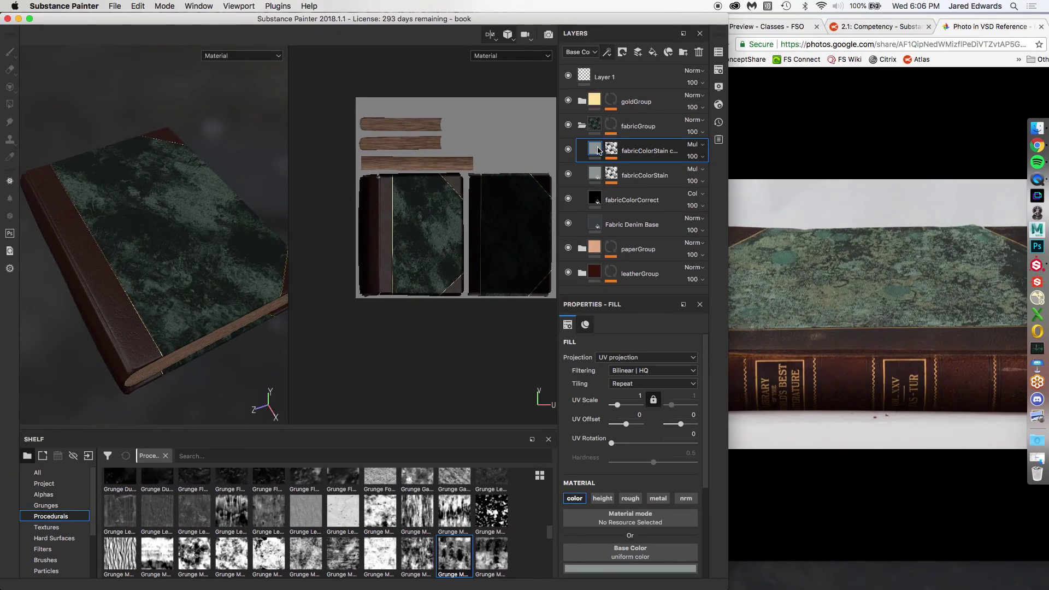
Toggle the duplicated fabricColorStain layer repeatedly to examine how the second multiply stain affects the cover.
{"action": "left_click", "coordinate": [568, 150]}
{"action": "left_click", "coordinate": [569, 149]}
{"action": "left_click", "coordinate": [569, 149]}
{"action": "left_click", "coordinate": [569, 150]}
{"action": "left_click", "coordinate": [569, 150]}
{"action": "left_click", "coordinate": [569, 150]}
{"action": "left_click", "coordinate": [569, 150]}
{"action": "left_click", "coordinate": [568, 150]}
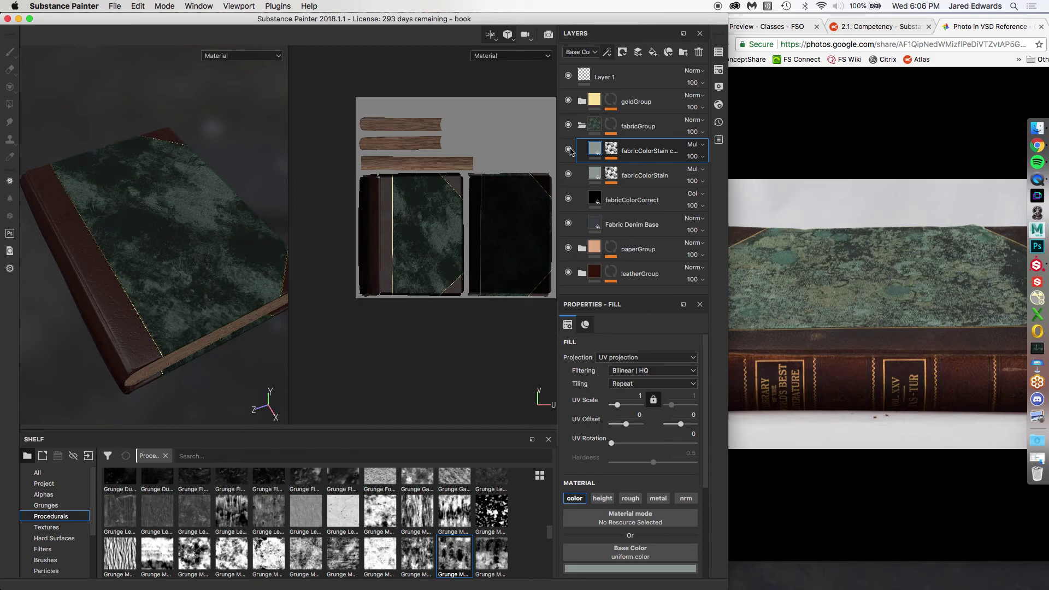
Randomize the grunge seed in the duplicated stain layer's mask fill, and replace its grayscale with Grunge Map 008.
{"action": "left_click", "coordinate": [615, 153]}
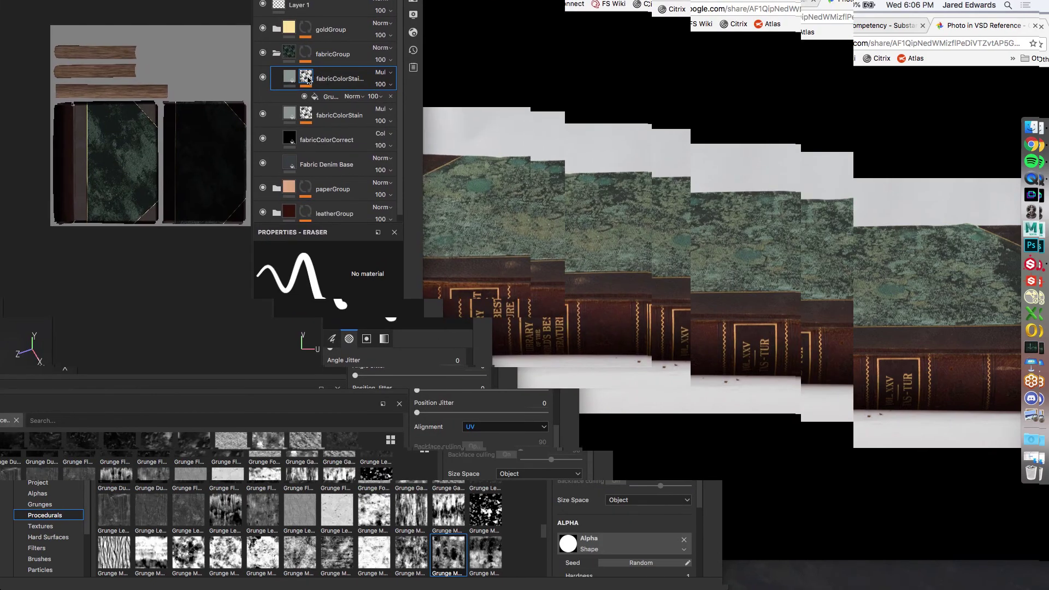
{"action": "left_click", "coordinate": [332, 97]}
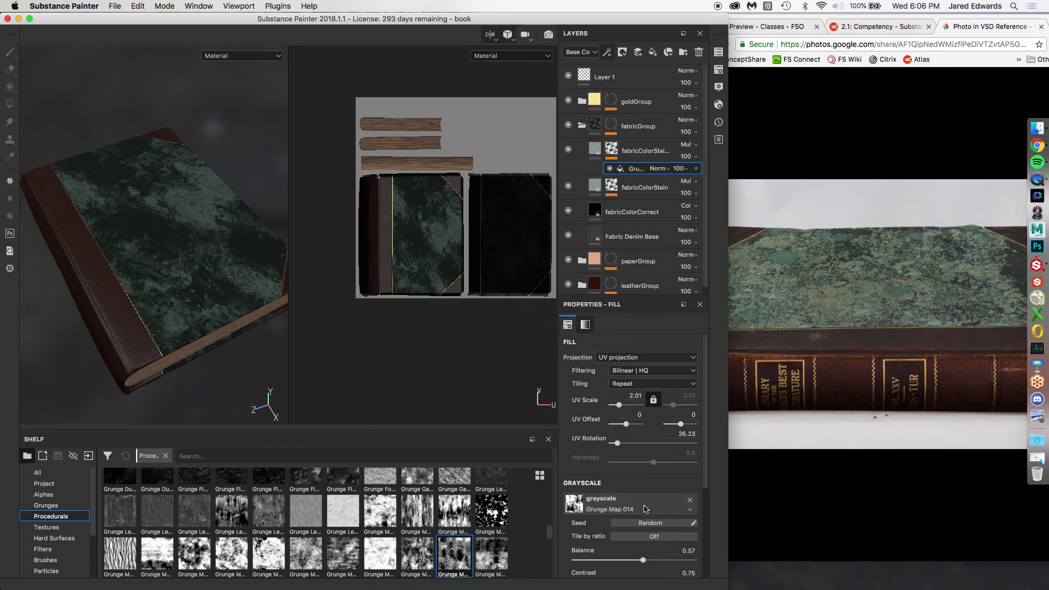
{"action": "scroll", "coordinate": [647, 511], "scroll_direction": "down", "scroll_amount": 2}
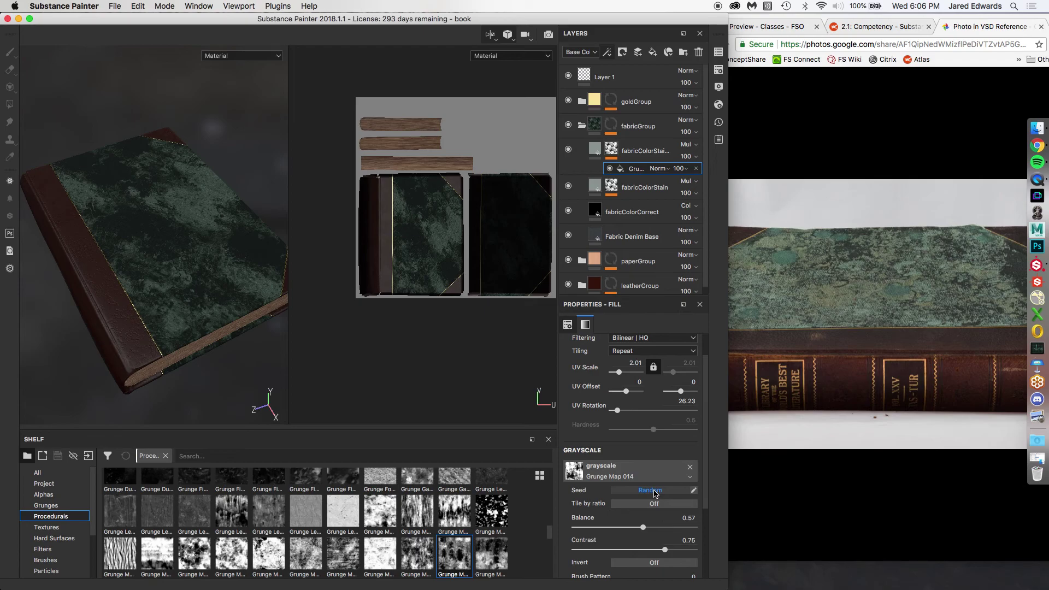
{"action": "left_click", "coordinate": [655, 491]}
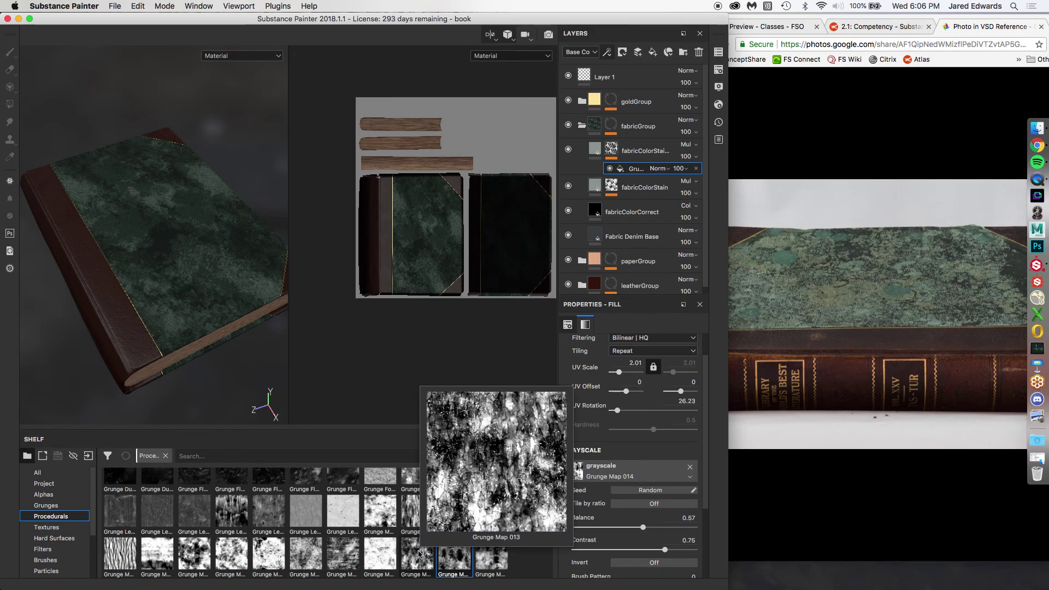
{"action": "mouse_move", "coordinate": [323, 556]}
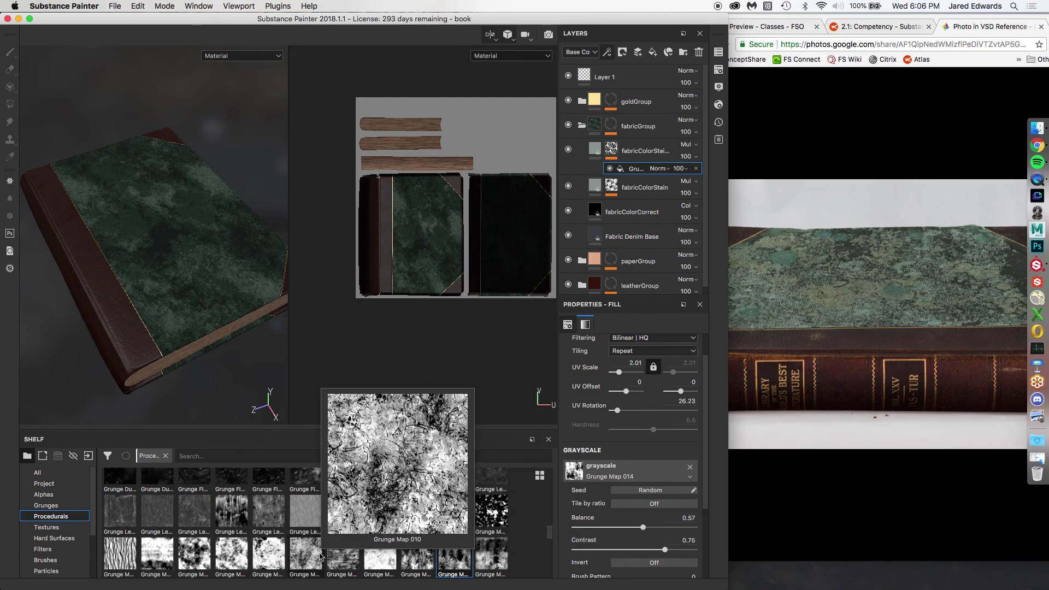
{"action": "mouse_move", "coordinate": [240, 557]}
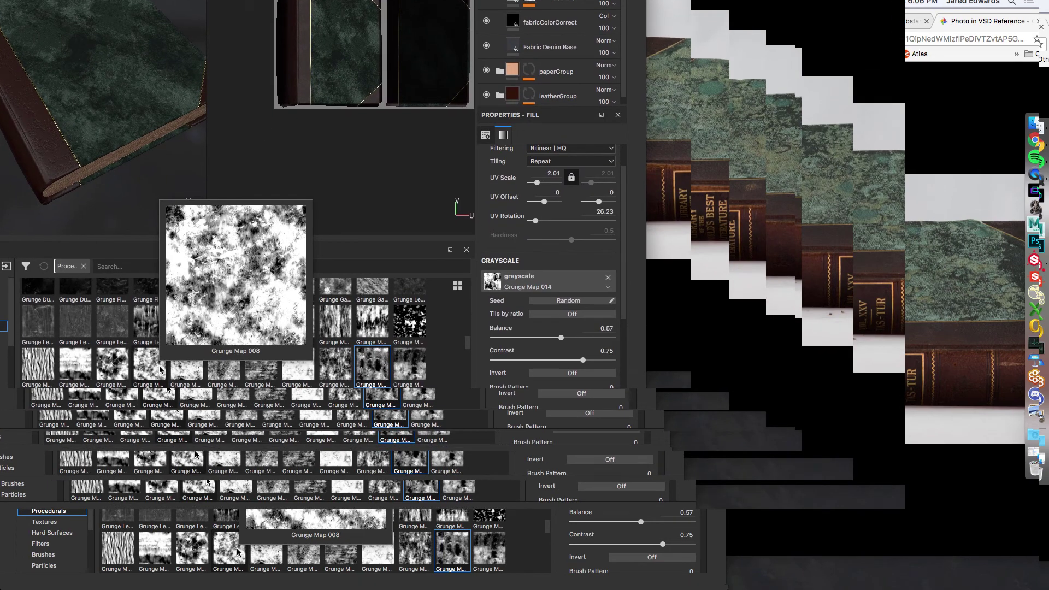
{"action": "left_click_drag", "start_coordinate": [160, 370], "coordinate": [555, 290]}
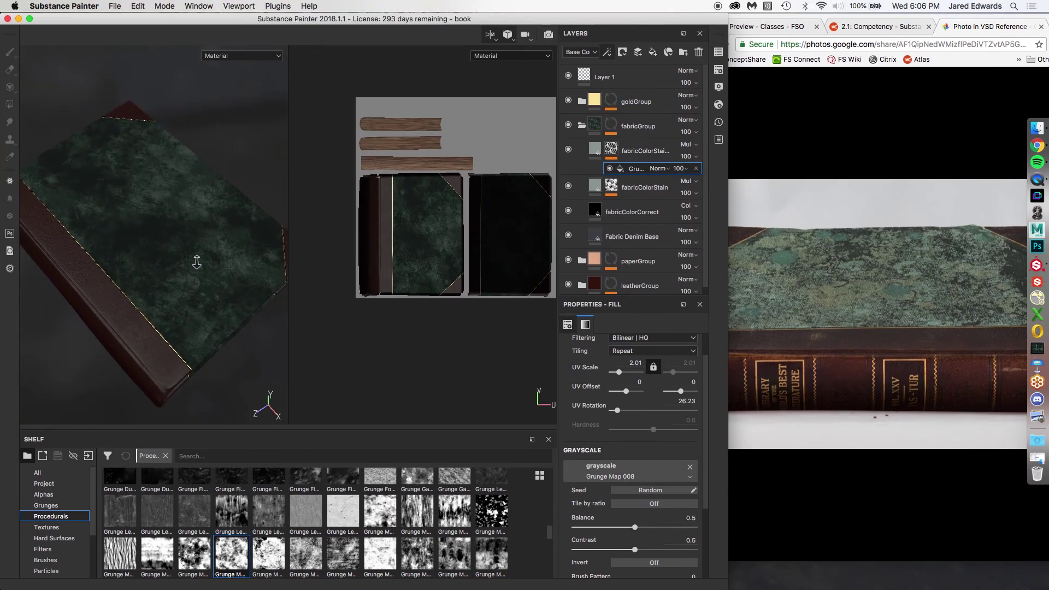
{"action": "scroll", "coordinate": [194, 262], "scroll_direction": "up", "scroll_amount": 1}
Compare the cover with the duplicated stain layer hidden and shown to examine the Grunge Map 008 pattern.
{"action": "left_click", "coordinate": [576, 153]}
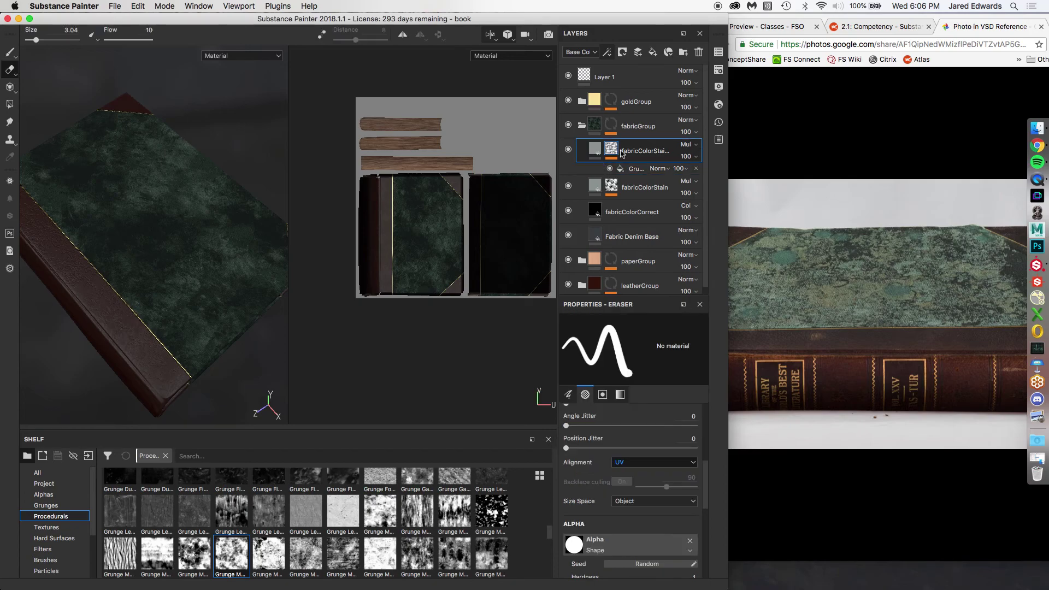
{"action": "left_click", "coordinate": [569, 151]}
{"action": "left_click", "coordinate": [569, 151]}
{"action": "left_click", "coordinate": [568, 150]}
{"action": "left_click", "coordinate": [569, 150]}
{"action": "left_click", "coordinate": [568, 151]}
{"action": "left_click", "coordinate": [568, 151]}
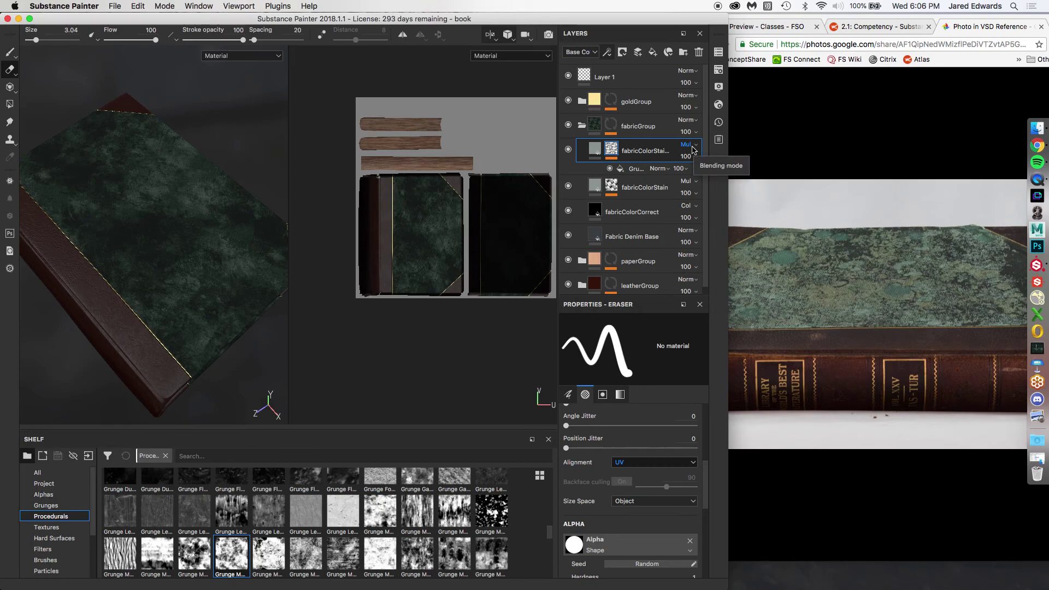
Change the duplicated stain layer's blending mode to Linear dodge (Add) and set its opacity to 11.
{"action": "left_click", "coordinate": [692, 146]}
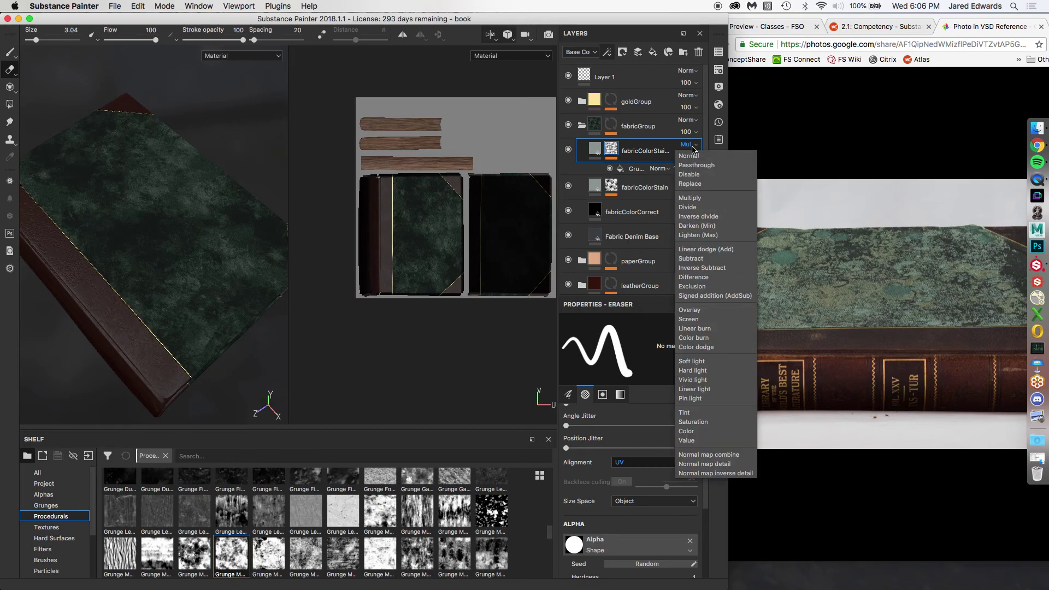
{"action": "left_click", "coordinate": [705, 250]}
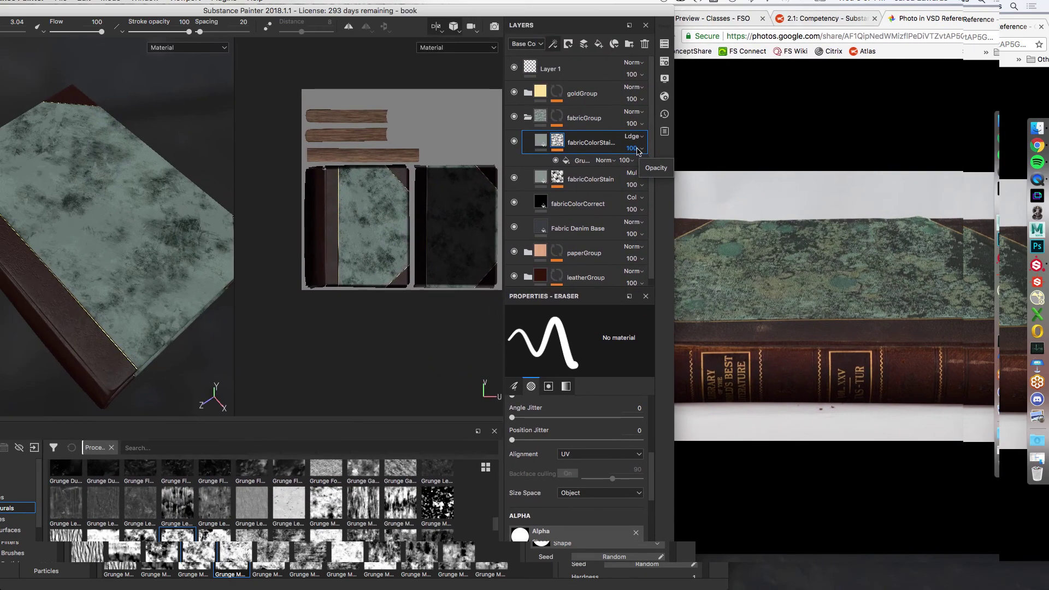
{"action": "left_click", "coordinate": [285, 67]}
{"action": "left_click_drag", "start_coordinate": [664, 170], "coordinate": [629, 172]}
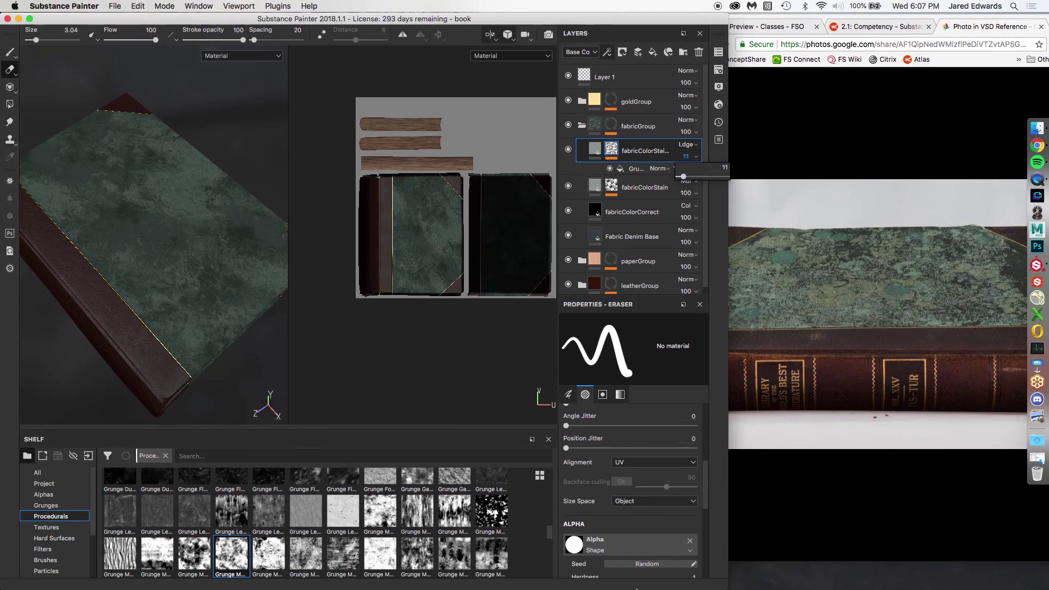
Set the contrast of Grunge Map 008 in the duplicated stain layer's mask to 1 and its balance to 0.27.
{"action": "mouse_move", "coordinate": [704, 498]}
{"action": "left_mouse_down"}
{"action": "mouse_move", "coordinate": [704, 533]}
{"action": "mouse_move", "coordinate": [707, 453]}
{"action": "mouse_move", "coordinate": [706, 488]}
{"action": "left_mouse_up"}
{"action": "left_click", "coordinate": [659, 169]}
{"action": "left_click", "coordinate": [635, 172]}
{"action": "left_click_drag", "start_coordinate": [634, 452], "coordinate": [721, 454]}
{"action": "left_click_drag", "start_coordinate": [645, 429], "coordinate": [613, 430]}
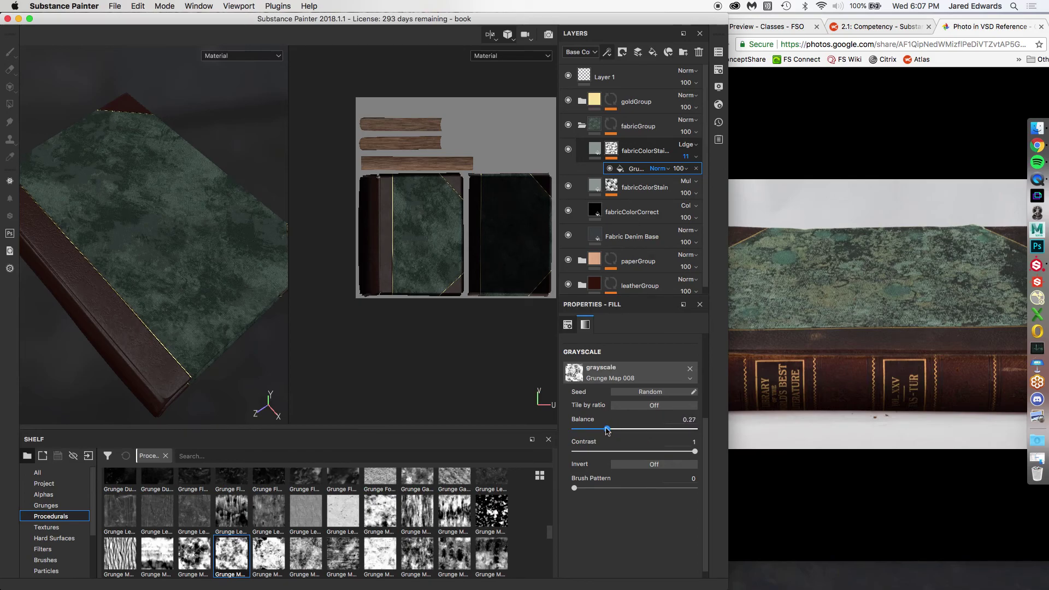
{"action": "left_click_drag", "start_coordinate": [135, 163], "coordinate": [123, 185], "text": "alt"}
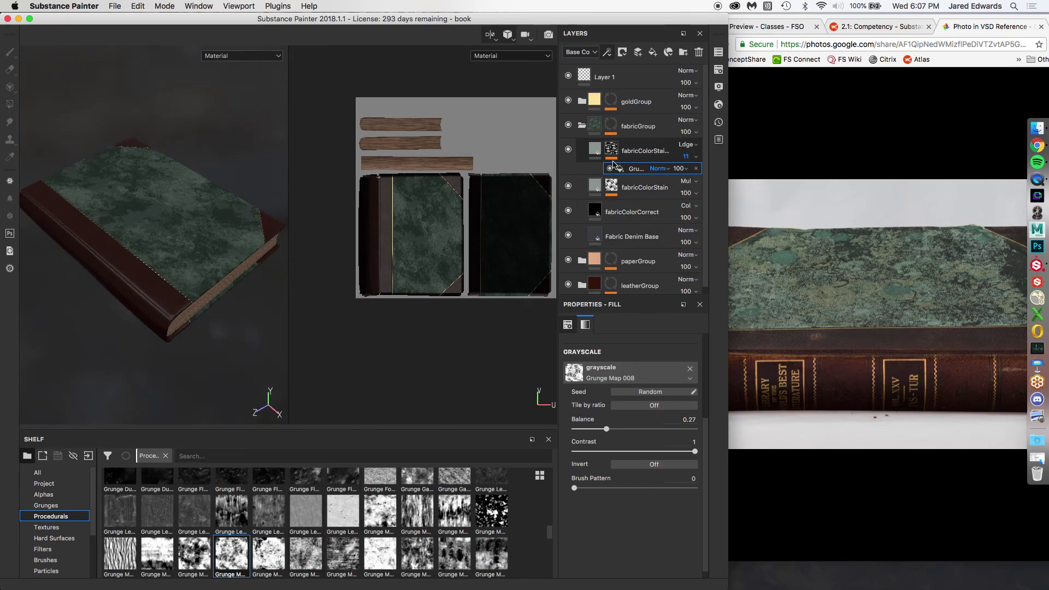
Toggle the duplicated stain layer and inspect its linear dodge stains on the cover from several angles.
{"action": "left_click", "coordinate": [593, 154]}
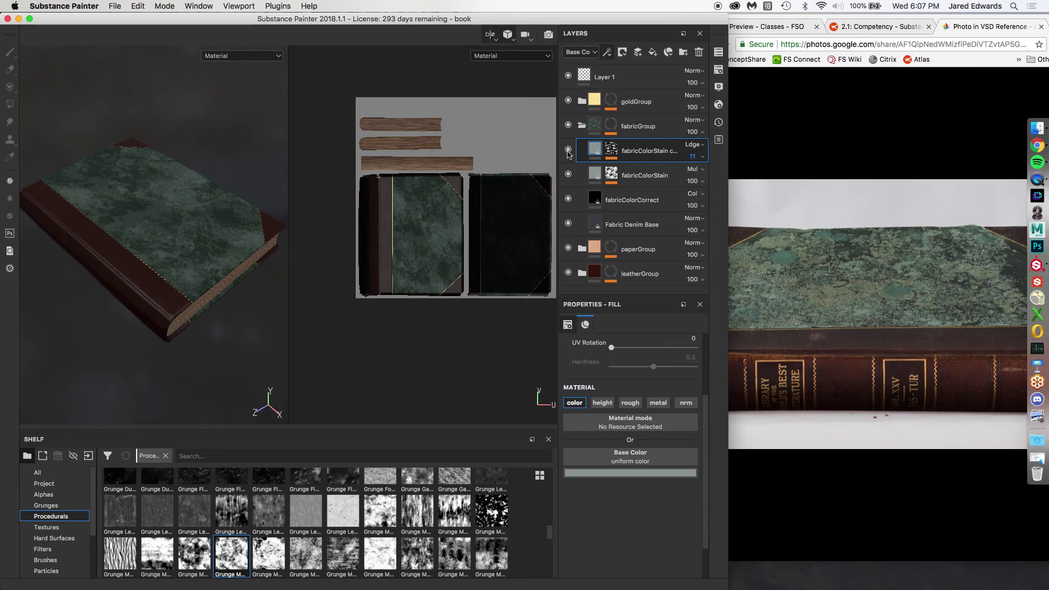
{"action": "left_click", "coordinate": [568, 151]}
{"action": "left_click", "coordinate": [567, 151]}
{"action": "left_click_drag", "start_coordinate": [244, 169], "coordinate": [198, 159], "text": "alt"}
{"action": "left_click_drag", "start_coordinate": [194, 164], "coordinate": [290, 433], "text": "alt"}
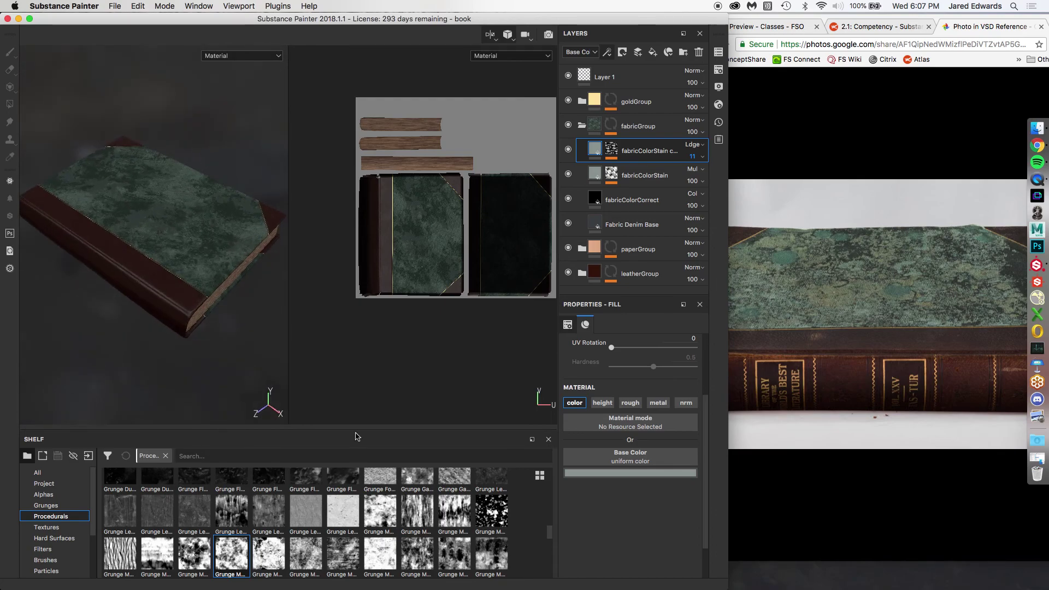
Add a fill layer above the duplicated stain layer and disable its height, rough, metal and nrm channels, leaving only color.
{"action": "mouse_move", "coordinate": [496, 529]}
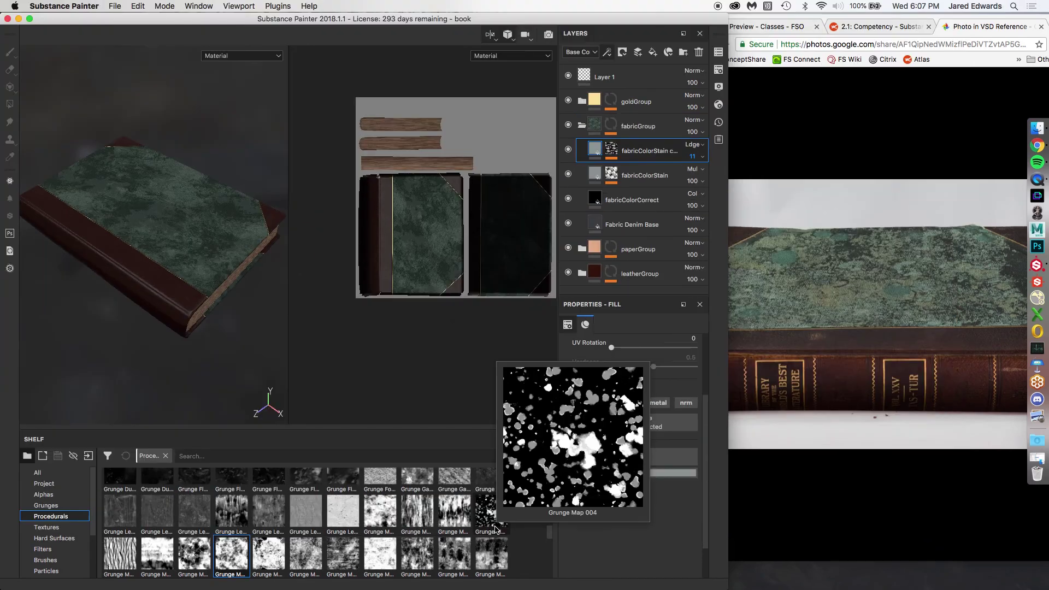
{"action": "mouse_move", "coordinate": [599, 152]}
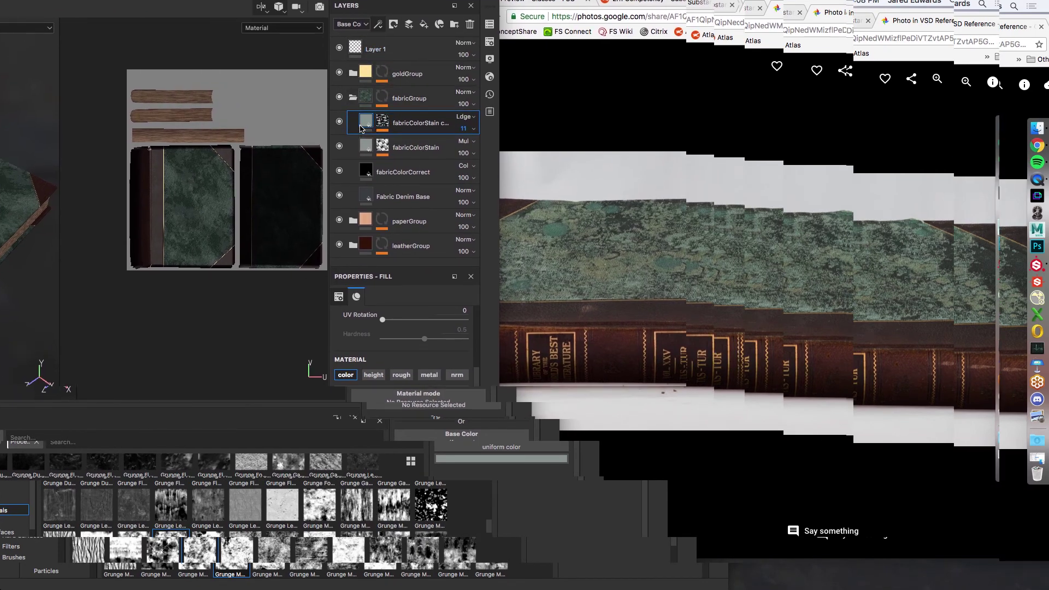
{"action": "left_click", "coordinate": [424, 26]}
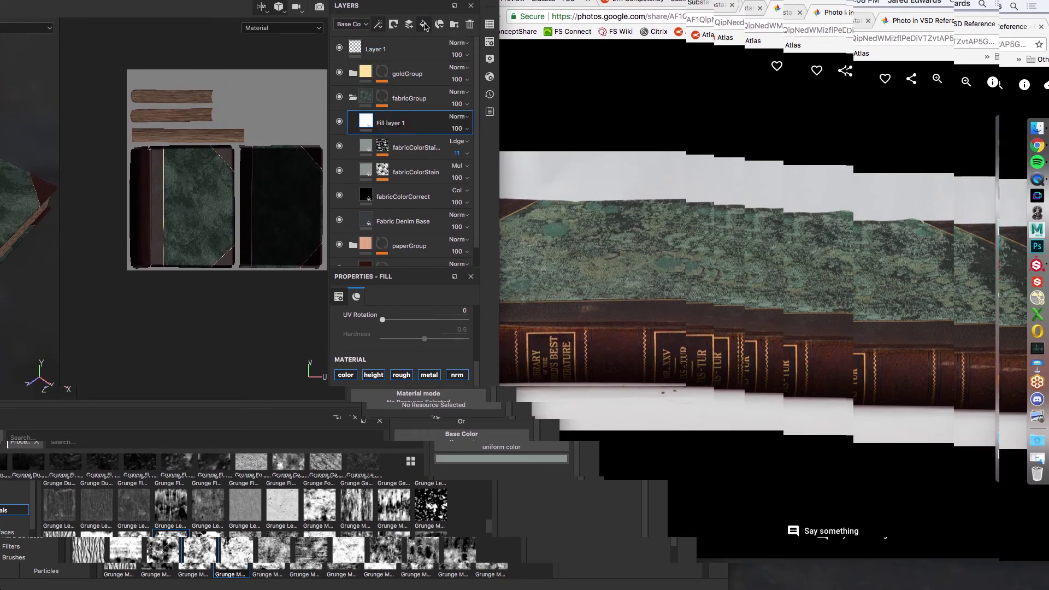
{"action": "mouse_move", "coordinate": [364, 127]}
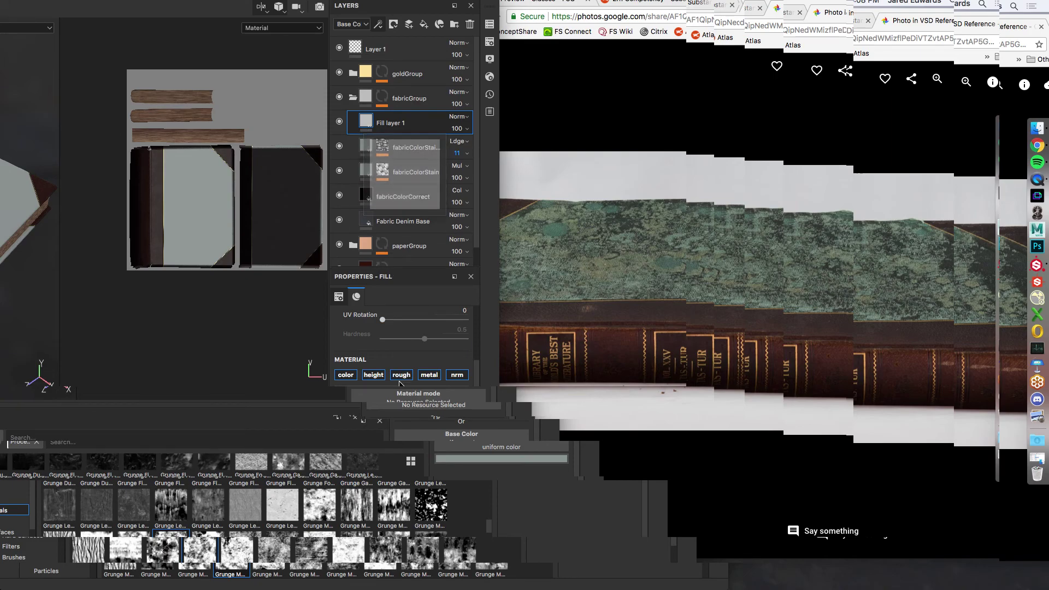
{"action": "left_click", "coordinate": [373, 375]}
{"action": "left_click", "coordinate": [401, 375]}
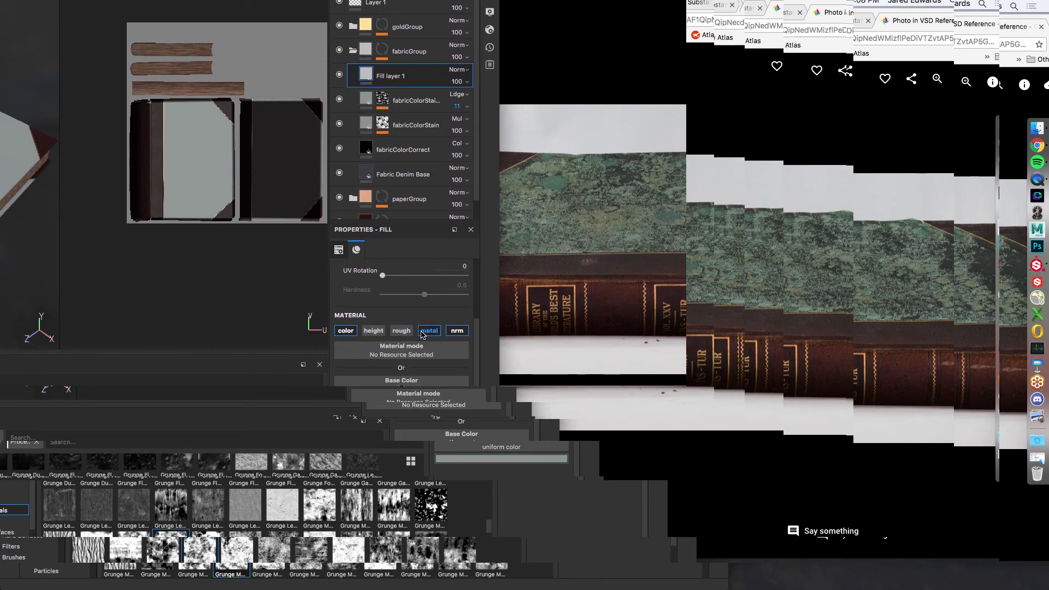
{"action": "left_click", "coordinate": [425, 331]}
{"action": "left_click", "coordinate": [456, 331]}
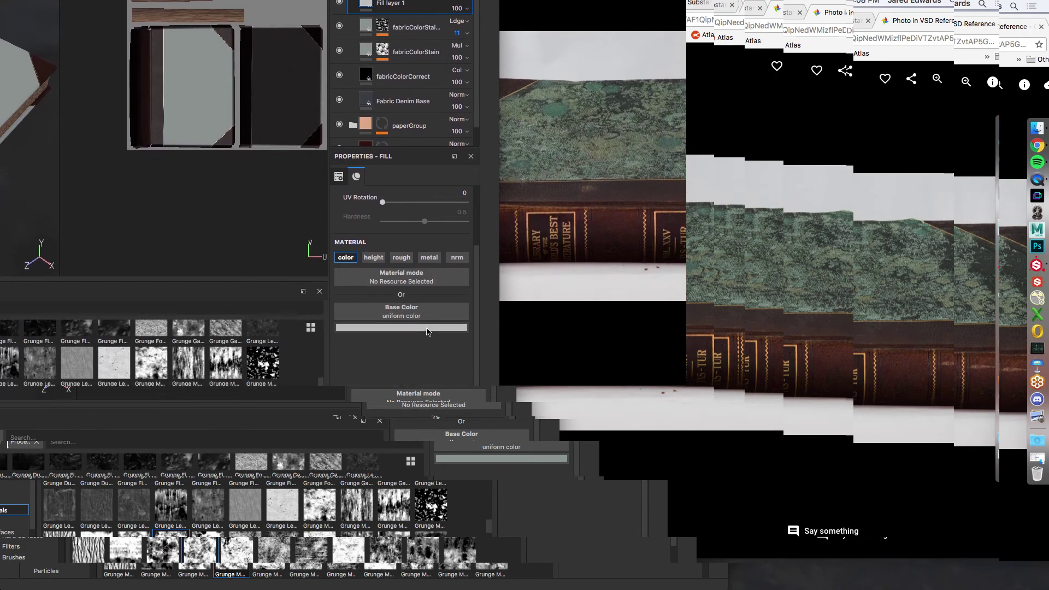
Try to sample a color from the reference photo for the new fill layer's base color.
{"action": "left_click", "coordinate": [414, 401]}
{"action": "left_click", "coordinate": [462, 200]}
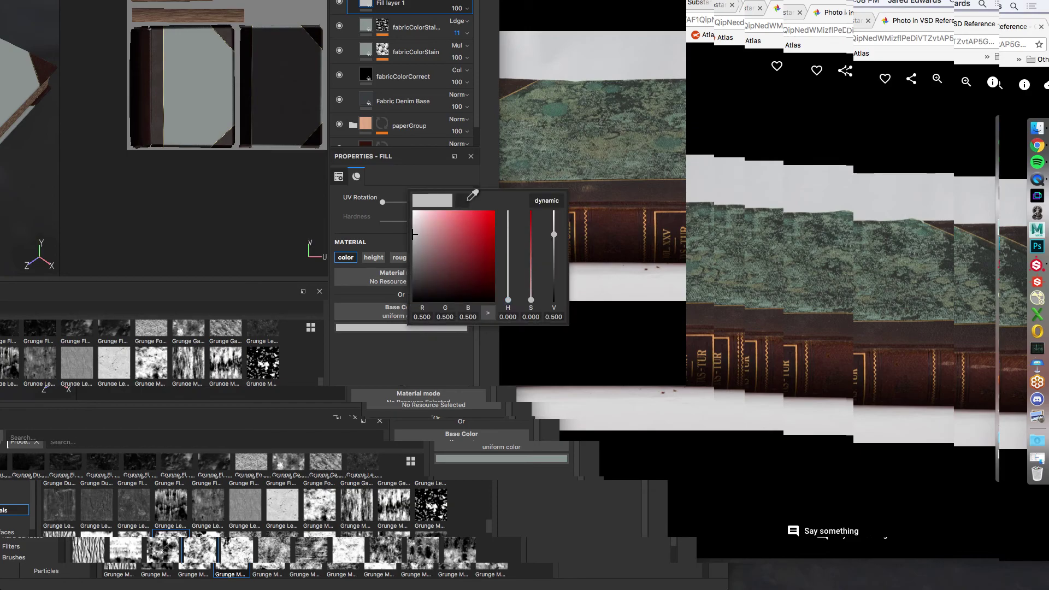
{"action": "left_click", "coordinate": [602, 148]}
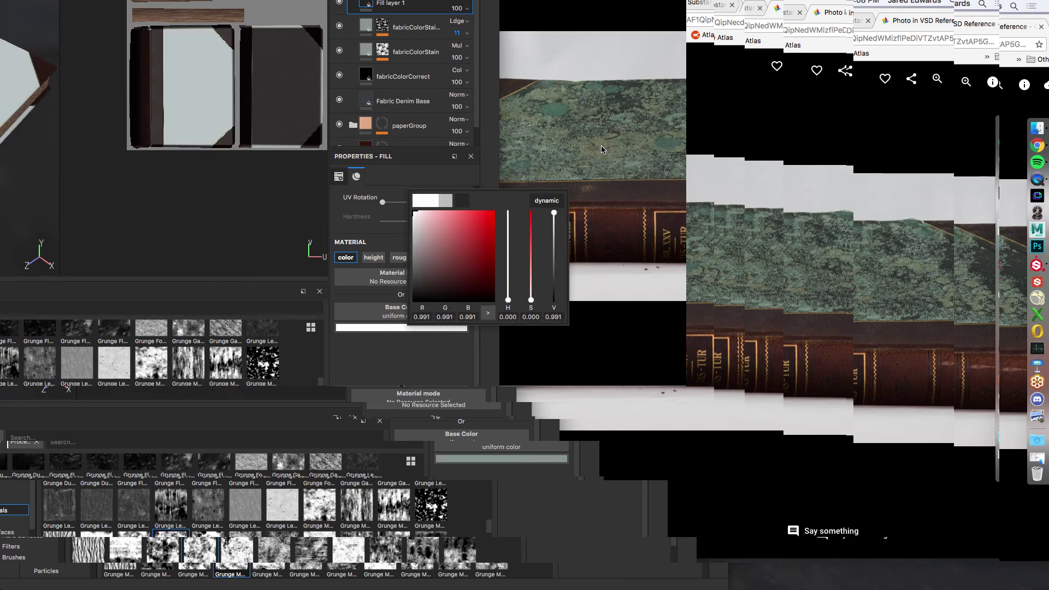
{"action": "left_click", "coordinate": [643, 515]}
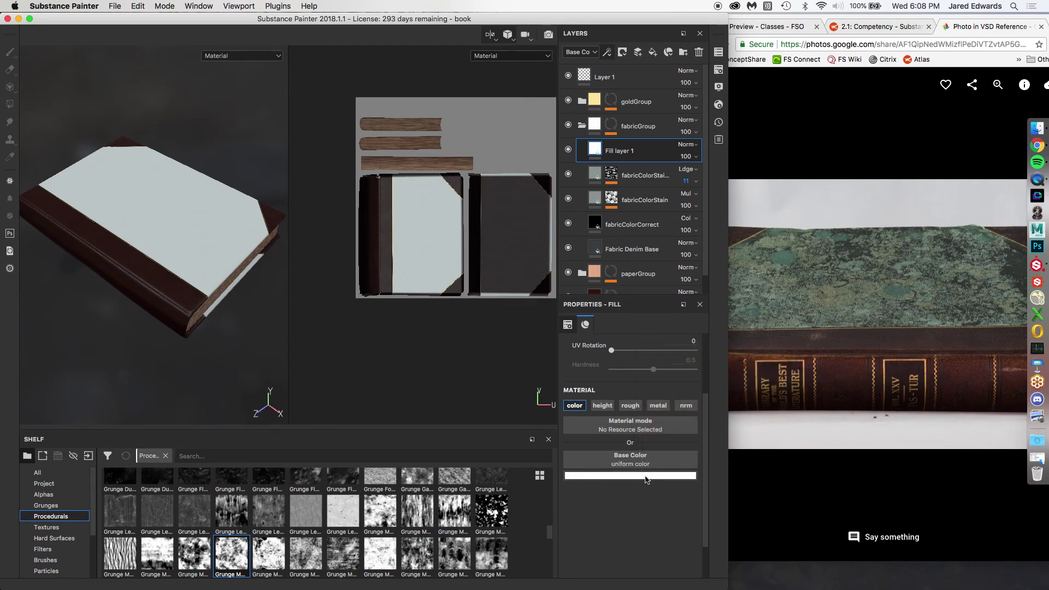
Set the new fill layer's base color to an olive green sampled from the book cover in the reference photo.
{"action": "left_click", "coordinate": [645, 476]}
{"action": "left_click_drag", "start_coordinate": [700, 351], "coordinate": [836, 302]}
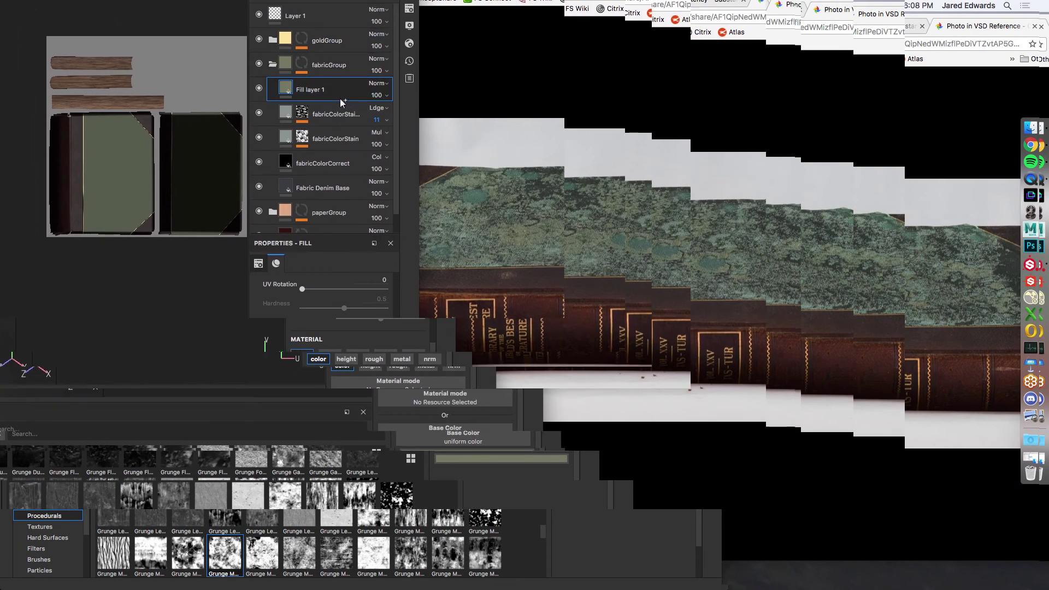
Add a black mask to the olive fill layer and add a fill effect to that mask.
{"action": "mouse_move", "coordinate": [289, 90]}
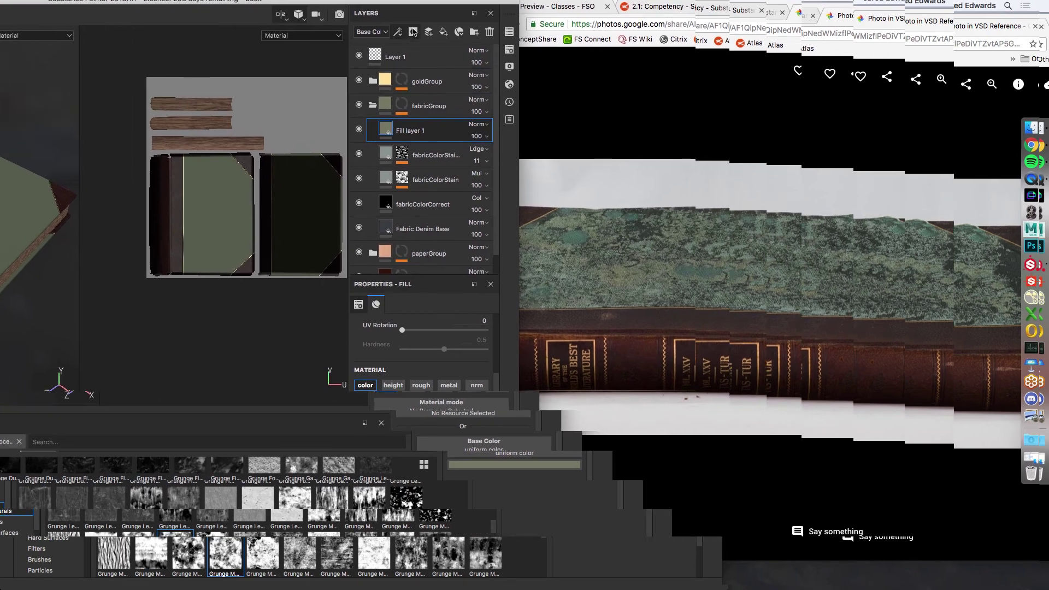
{"action": "left_click", "coordinate": [622, 53]}
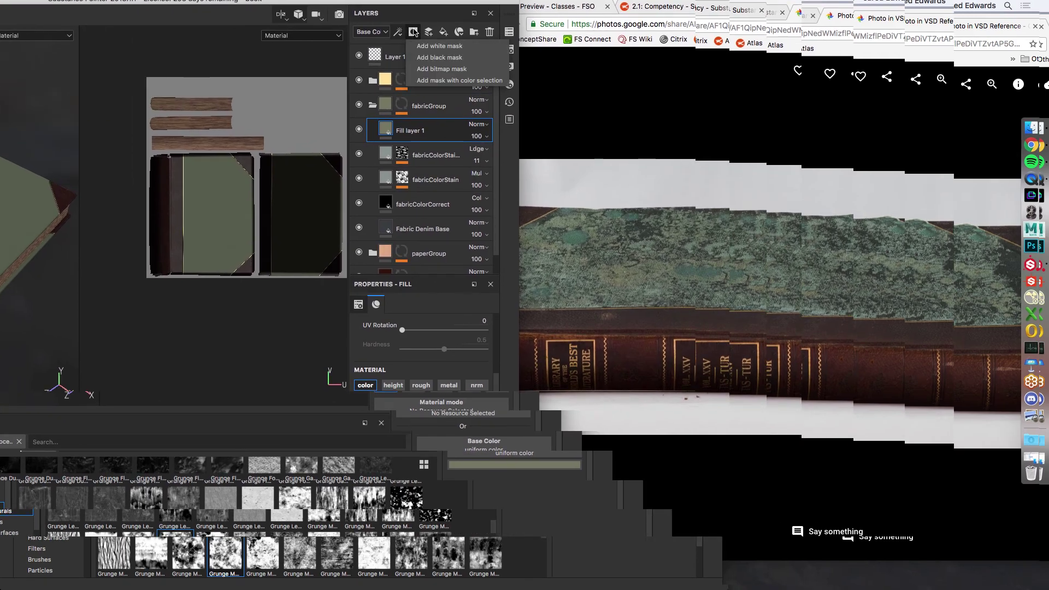
{"action": "left_click", "coordinate": [424, 58]}
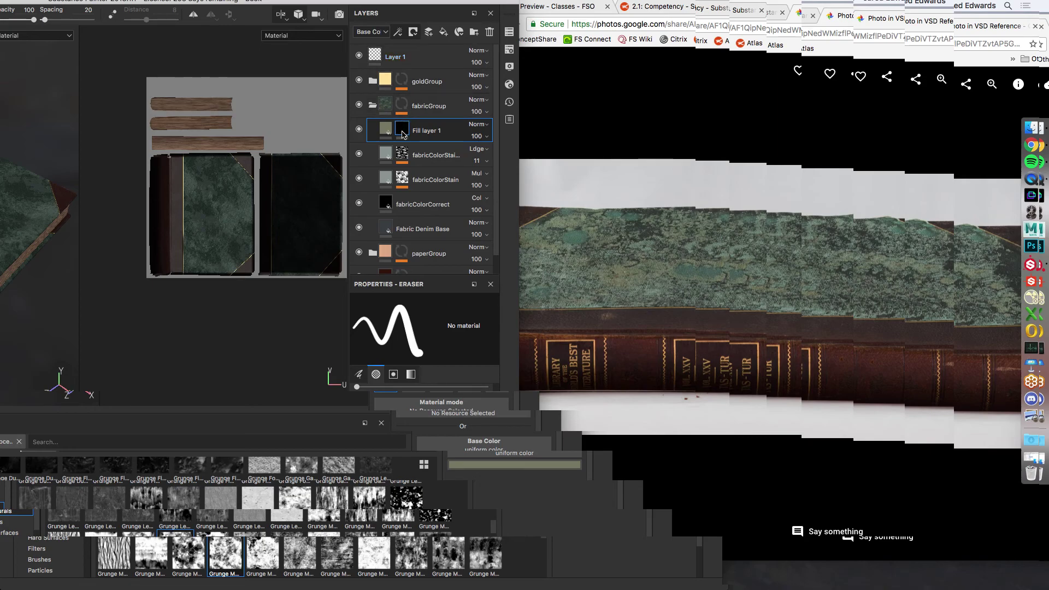
{"action": "left_click", "coordinate": [399, 32]}
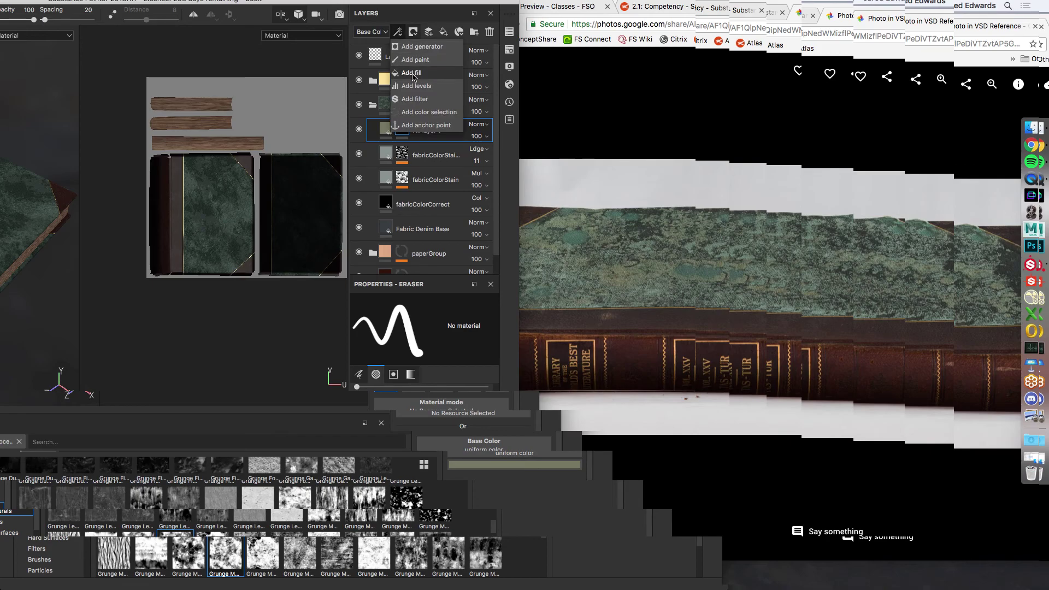
{"action": "left_click", "coordinate": [401, 140]}
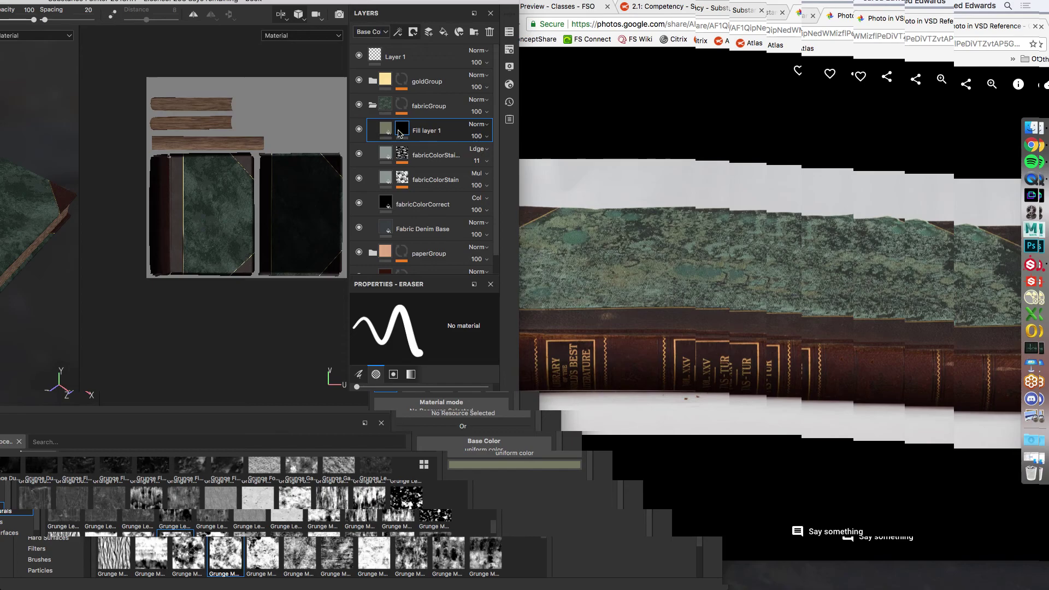
{"action": "left_click", "coordinate": [398, 34]}
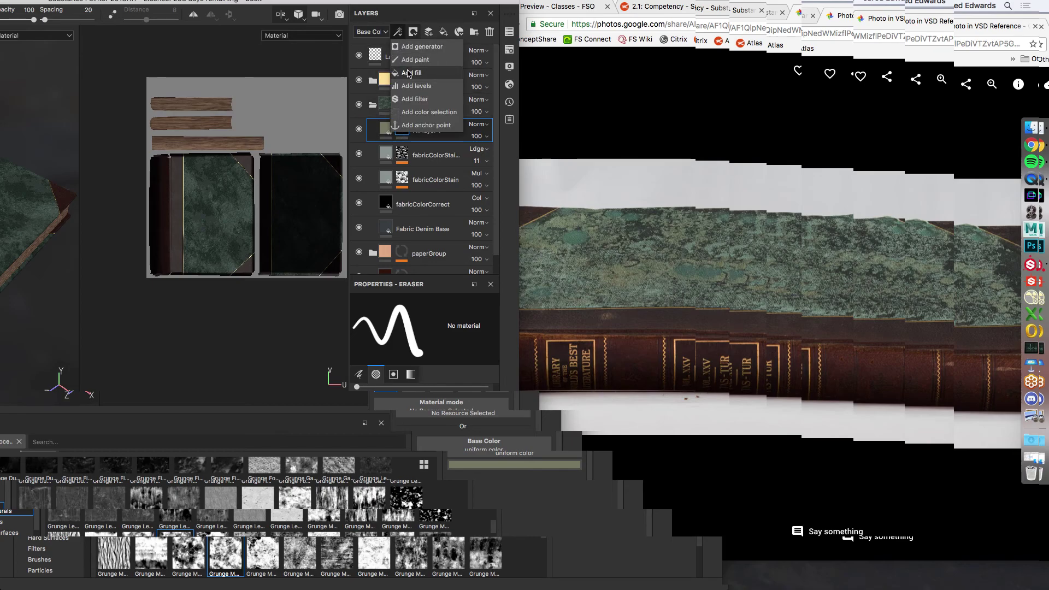
{"action": "left_click", "coordinate": [409, 72]}
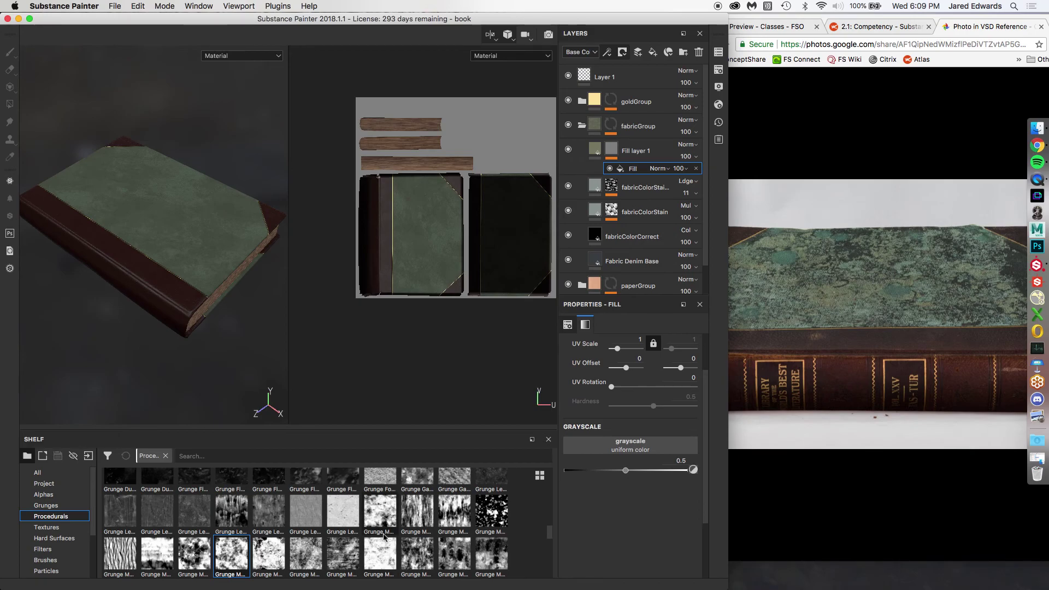
Assign the Grunge Rust Fine procedural to the grayscale of the olive layer's mask fill.
{"action": "scroll", "coordinate": [273, 519], "scroll_direction": "down", "scroll_amount": 3}
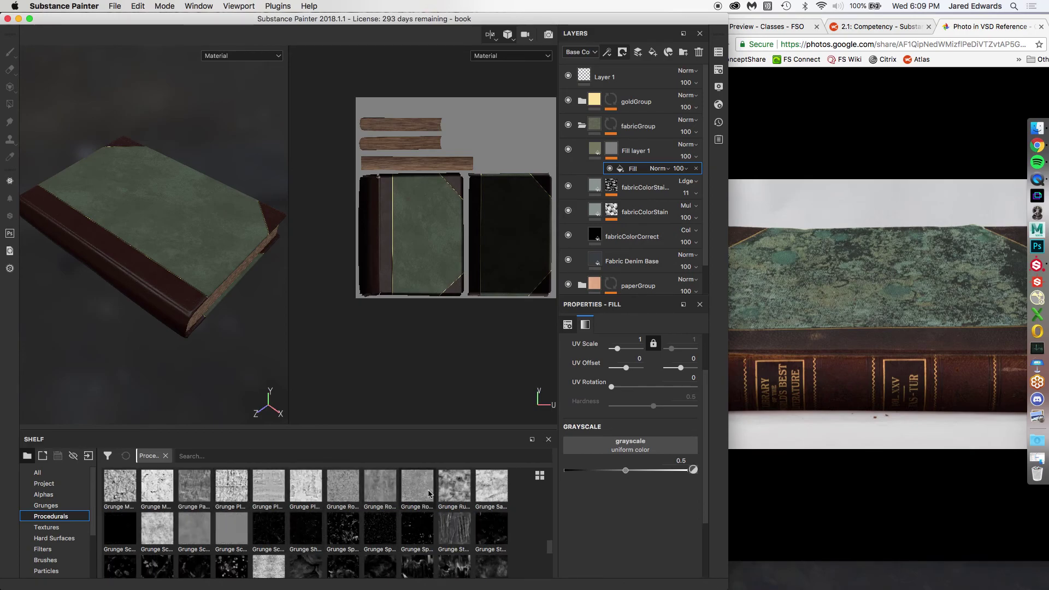
{"action": "mouse_move", "coordinate": [463, 493]}
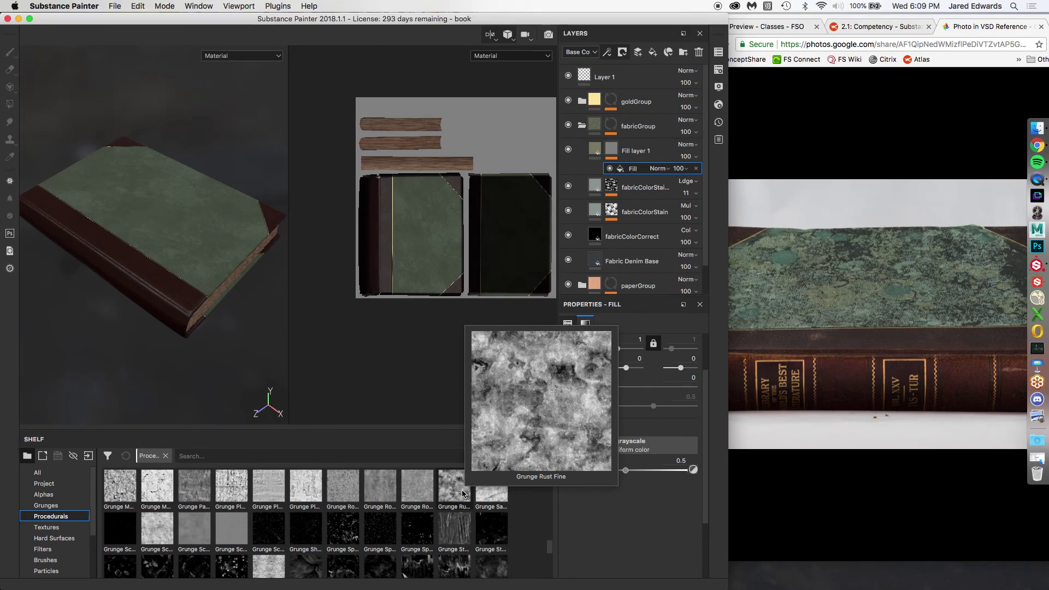
{"action": "left_click_drag", "start_coordinate": [462, 494], "coordinate": [628, 446]}
Change the olive fill layer's blending mode to Color.
{"action": "scroll", "coordinate": [197, 235], "scroll_direction": "up", "scroll_amount": 6}
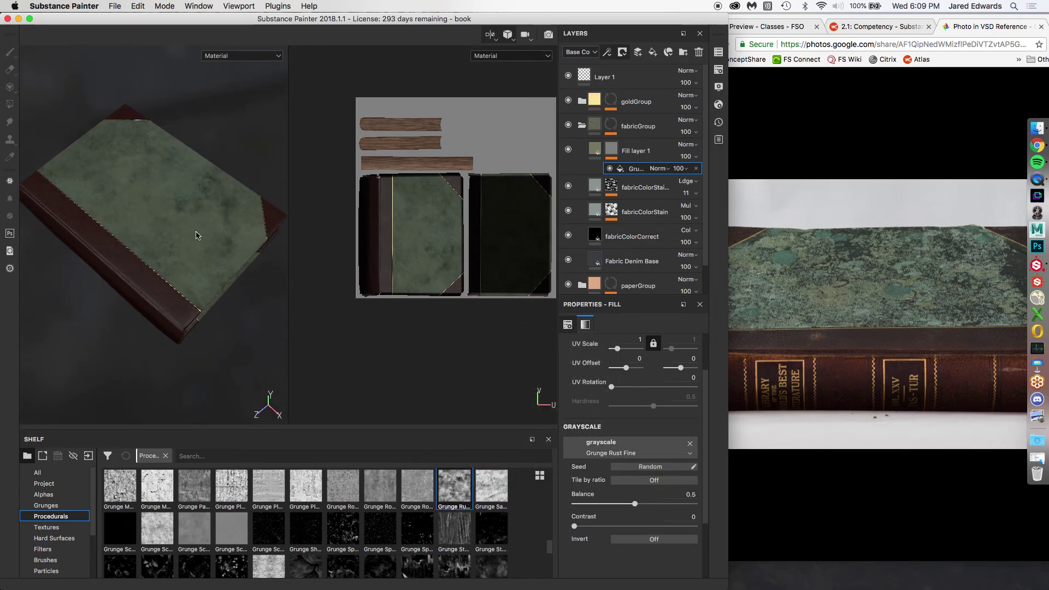
{"action": "scroll", "coordinate": [196, 284], "scroll_direction": "up", "scroll_amount": 2}
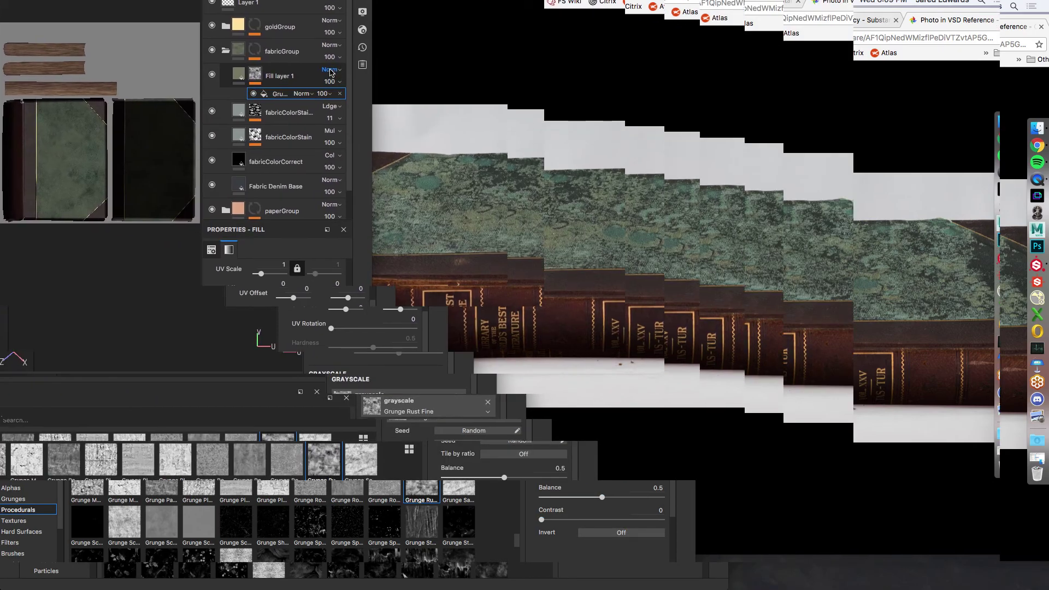
{"action": "left_click", "coordinate": [686, 144]}
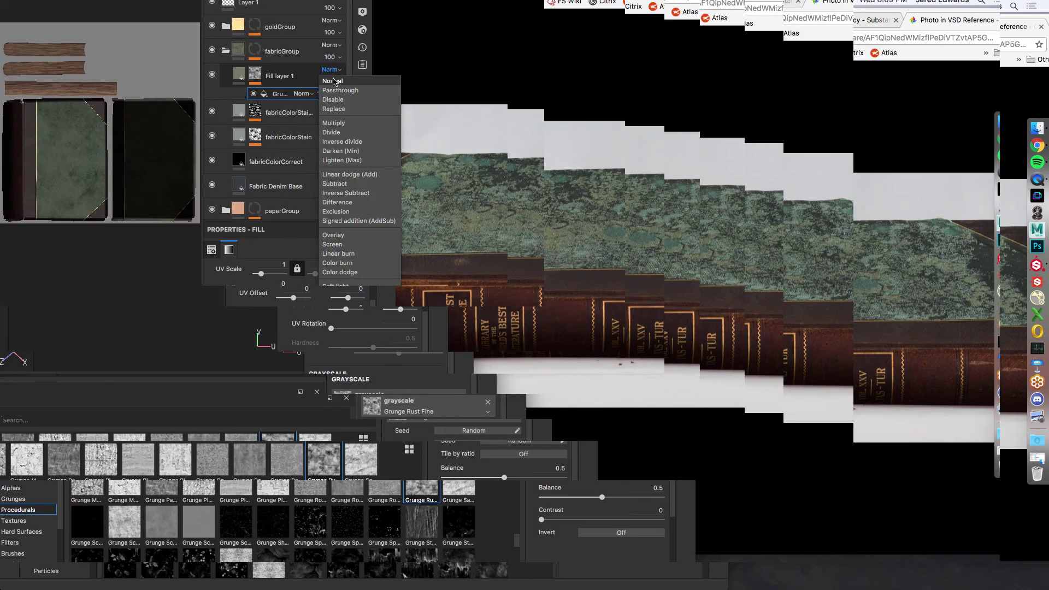
{"action": "left_click", "coordinate": [343, 264]}
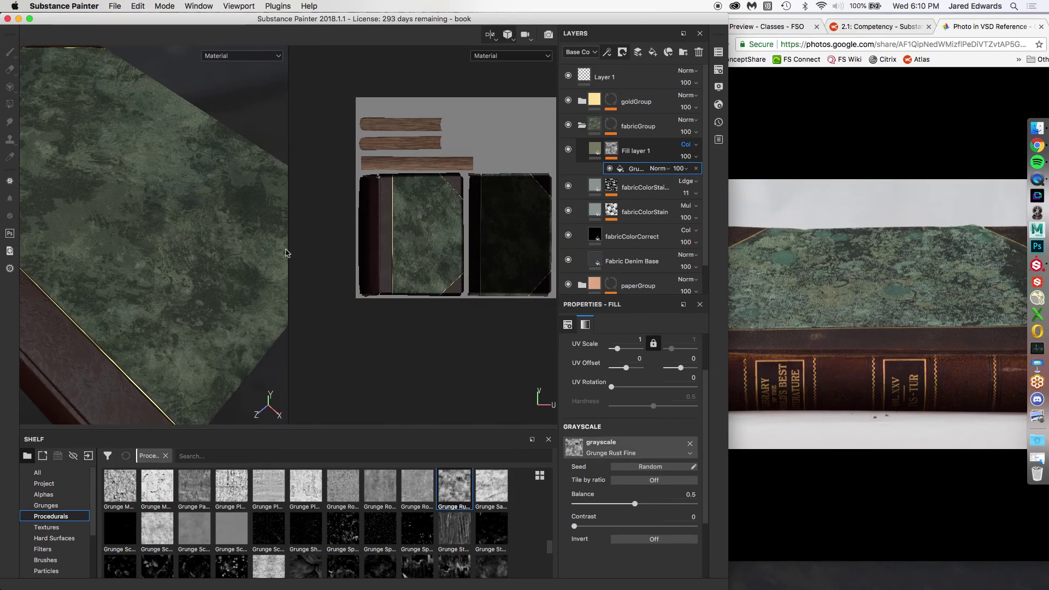
Set the balance of Grunge Rust Fine in the olive layer's mask to 0.32 and its contrast to 0.67.
{"action": "left_click_drag", "start_coordinate": [188, 188], "coordinate": [274, 240], "text": "alt"}
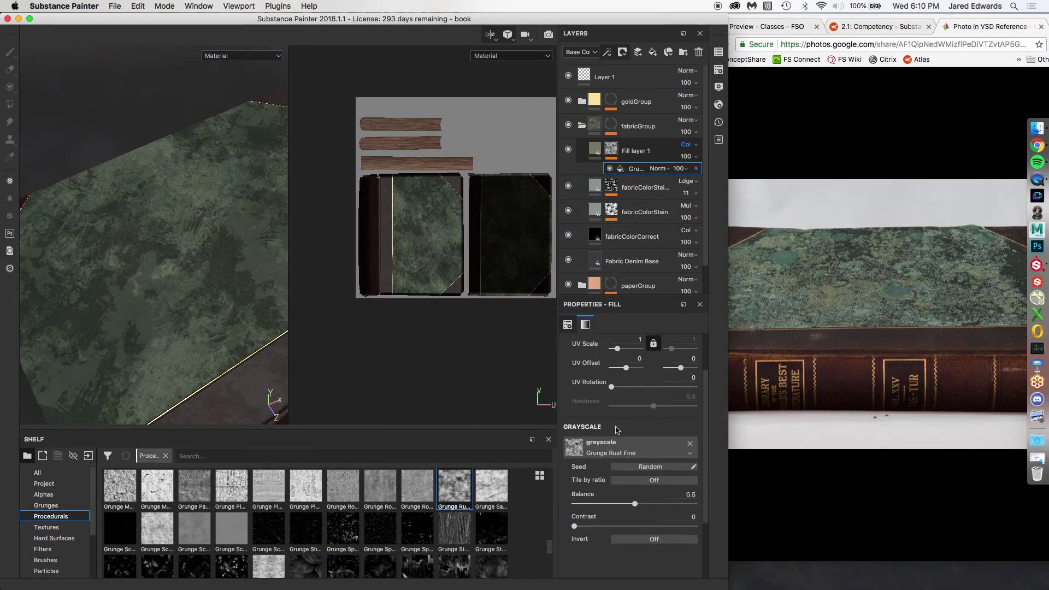
{"action": "left_click_drag", "start_coordinate": [635, 505], "coordinate": [625, 505]}
{"action": "left_click_drag", "start_coordinate": [574, 526], "coordinate": [613, 504]}
{"action": "left_click_drag", "start_coordinate": [251, 297], "coordinate": [197, 290], "text": "alt"}
Toggle the olive fill layer's visibility to compare the cover with and without its stains.
{"action": "left_click", "coordinate": [574, 152]}
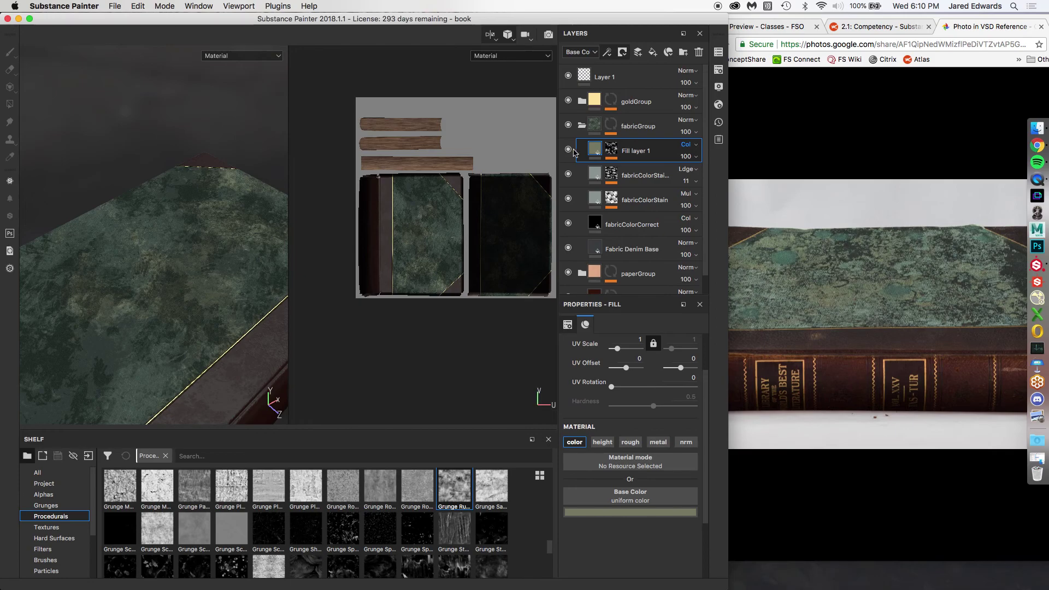
{"action": "left_click", "coordinate": [569, 151]}
{"action": "left_click", "coordinate": [570, 150]}
{"action": "left_click", "coordinate": [570, 150]}
{"action": "left_click", "coordinate": [570, 150]}
{"action": "left_click", "coordinate": [570, 150]}
{"action": "left_click", "coordinate": [611, 150]}
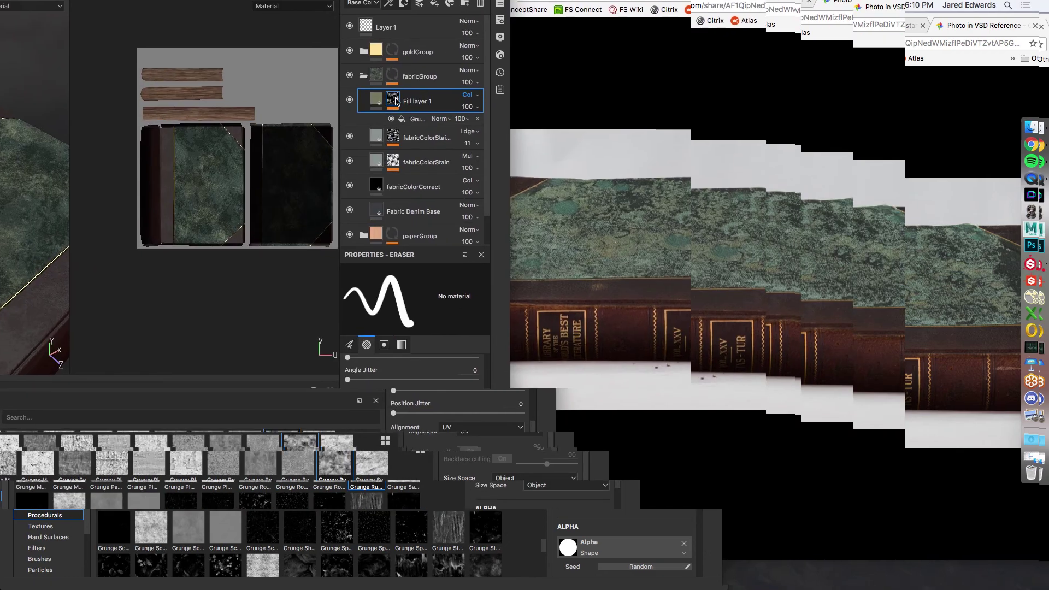
{"action": "mouse_move", "coordinate": [397, 101]}
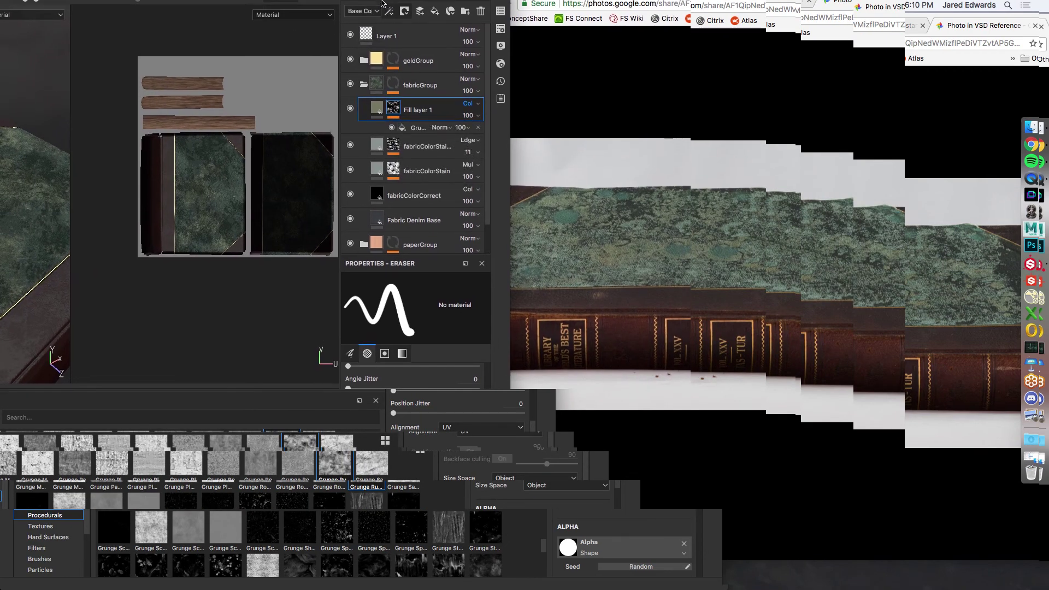
{"action": "left_click", "coordinate": [390, 15]}
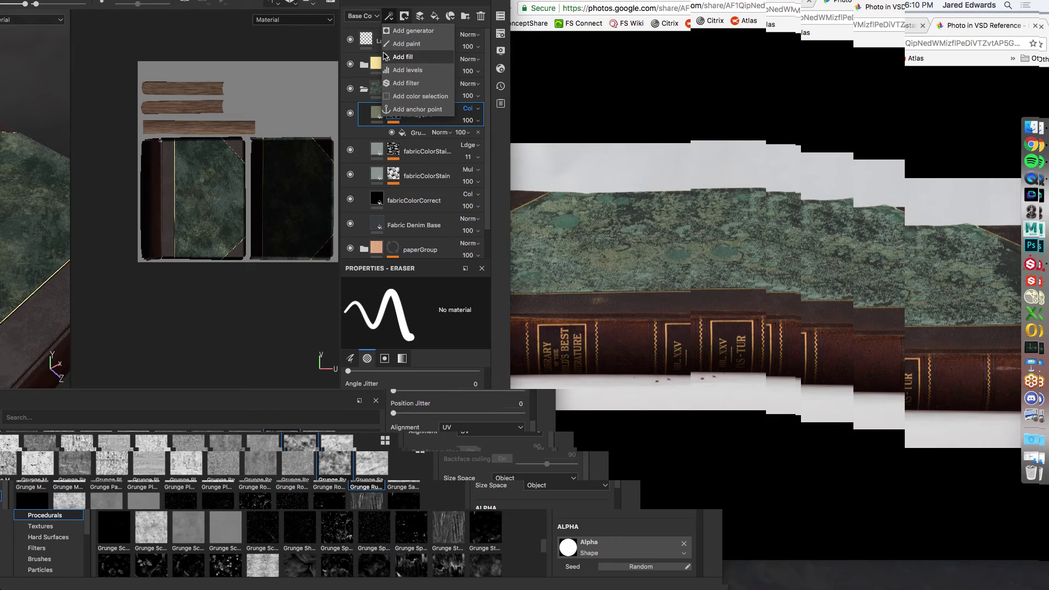
{"action": "left_click", "coordinate": [348, 44]}
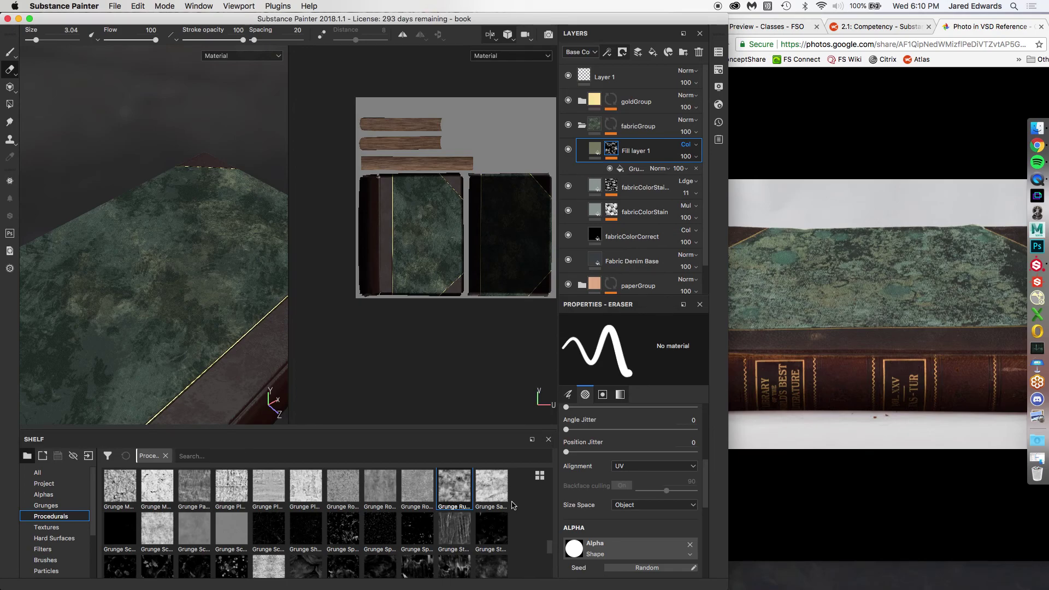
Cycle through the book's individual channel views, including roughness, and return to the material view.
{"action": "left_click_drag", "start_coordinate": [185, 252], "coordinate": [183, 210], "text": "alt"}
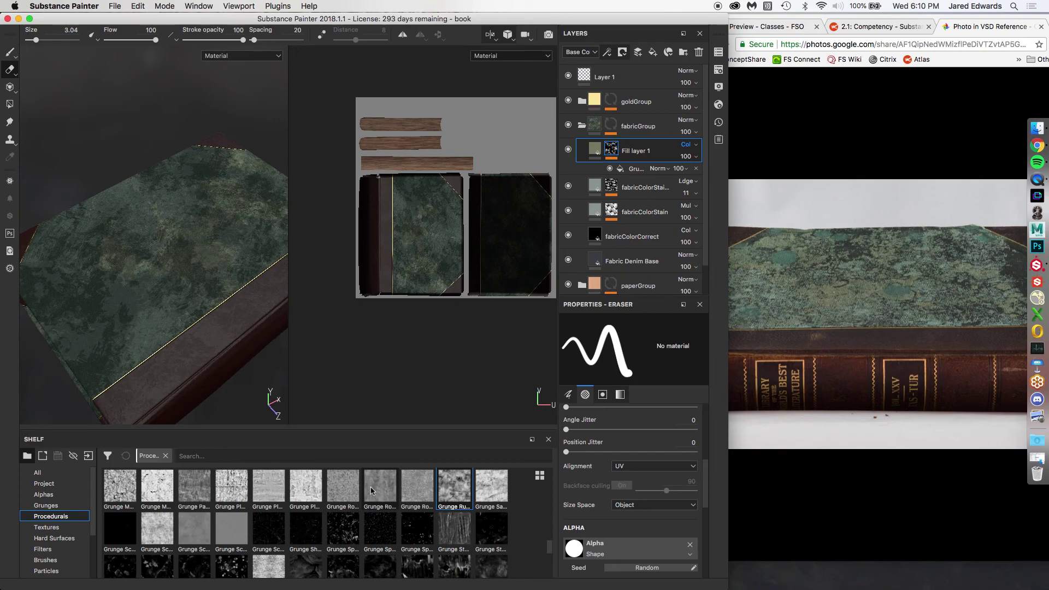
{"action": "mouse_move", "coordinate": [209, 489]}
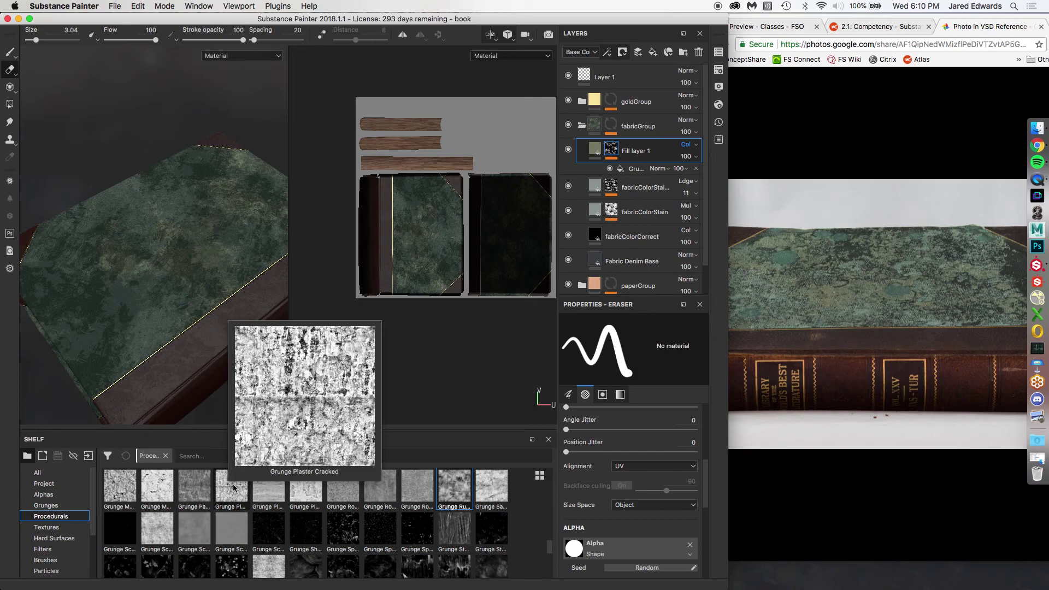
{"action": "key", "text": "c"}
{"action": "key", "text": "c"}
{"action": "key", "text": "c"}
{"action": "key", "text": "c"}
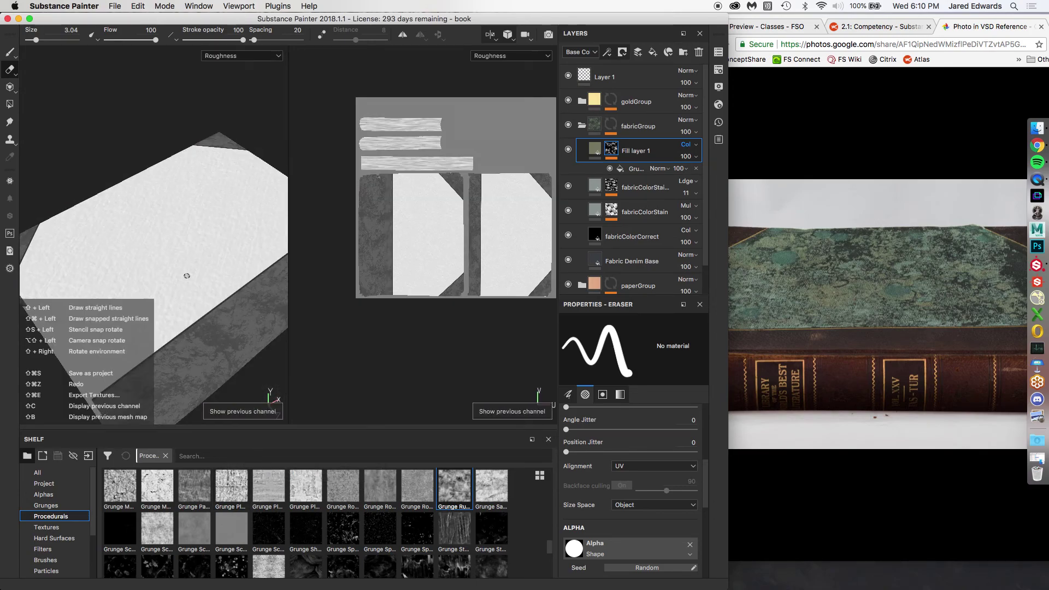
{"action": "key", "text": "c"}
{"action": "key", "text": "c"}
{"action": "key", "text": "c"}
{"action": "key", "text": "m"}
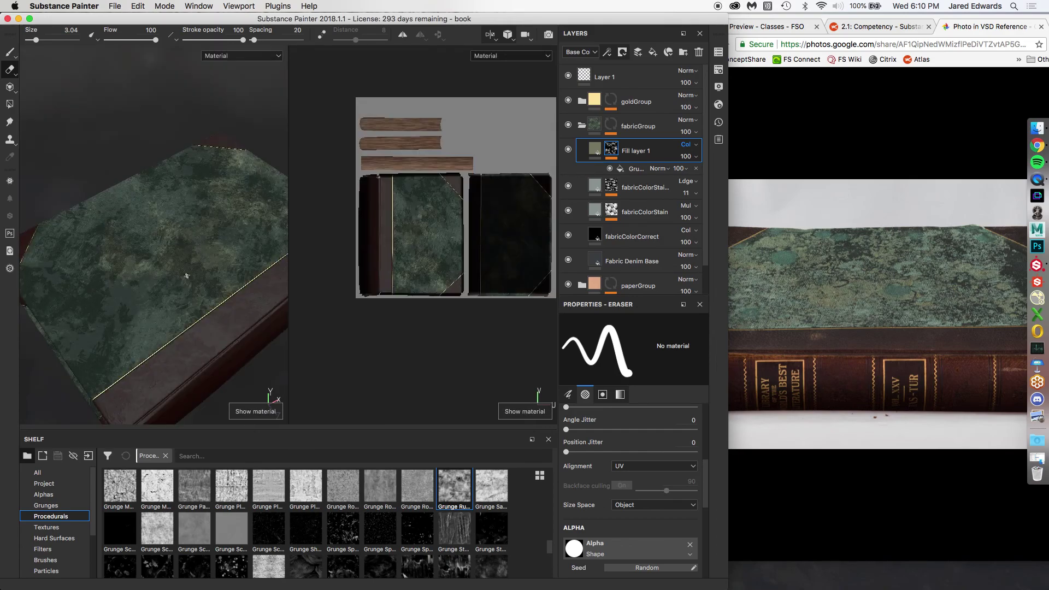
{"action": "left_click_drag", "start_coordinate": [186, 276], "coordinate": [196, 253], "text": "alt"}
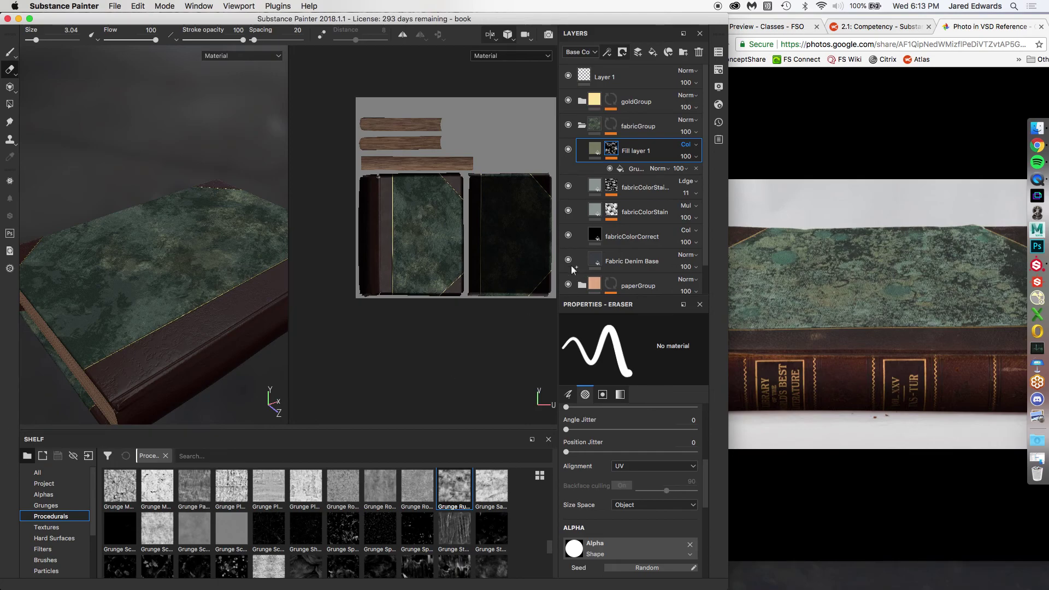
Examine the olive stains on the cover from several angles and under rotated environment lighting, comparing them with the reference photo.
{"action": "left_click", "coordinate": [634, 168]}
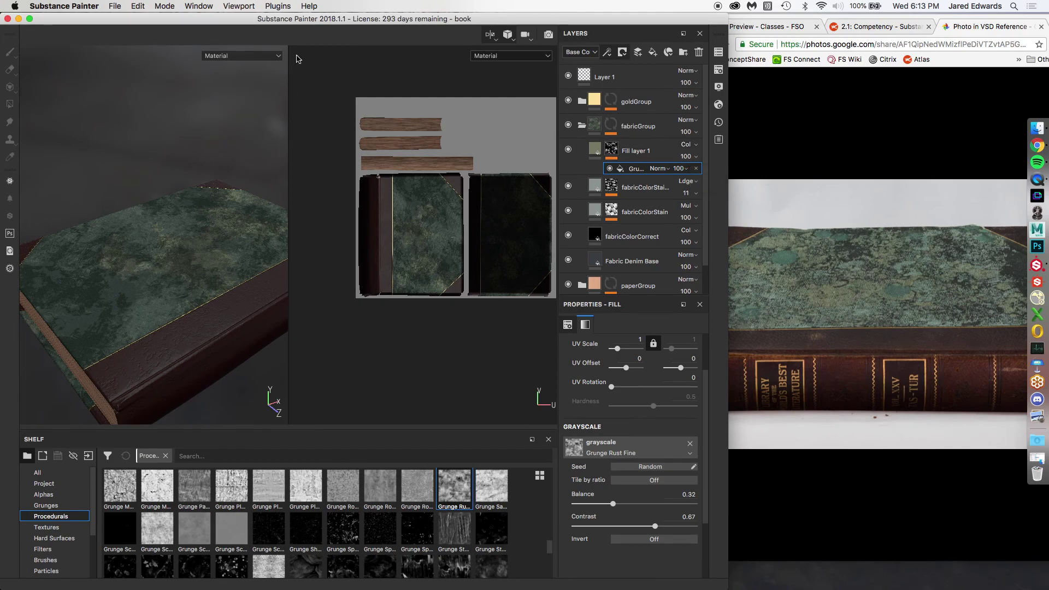
{"action": "left_click_drag", "start_coordinate": [213, 250], "coordinate": [181, 241], "text": "alt"}
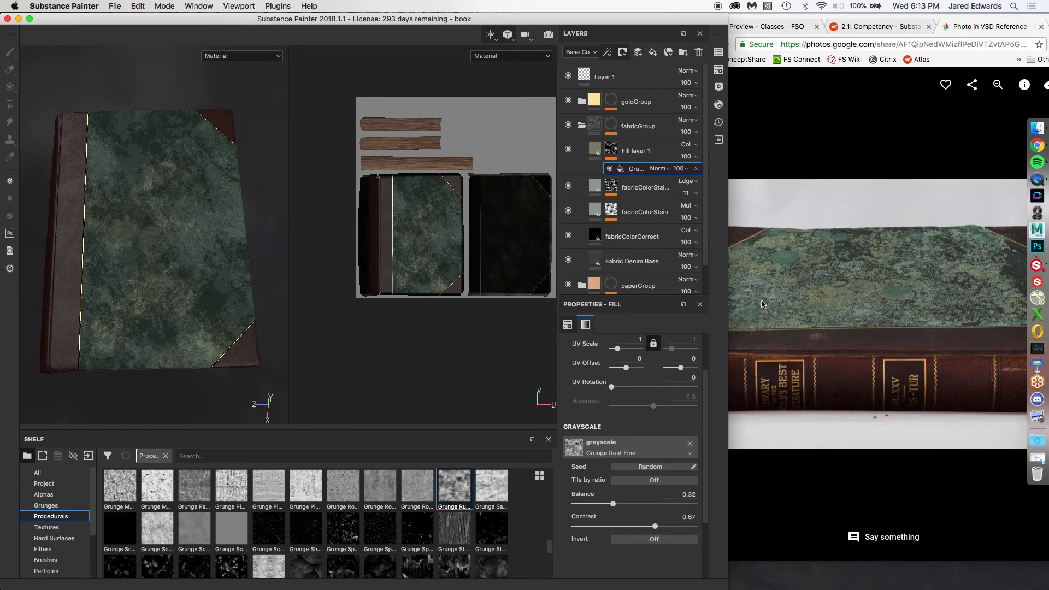
{"action": "left_click_drag", "start_coordinate": [188, 208], "coordinate": [191, 234], "text": "alt"}
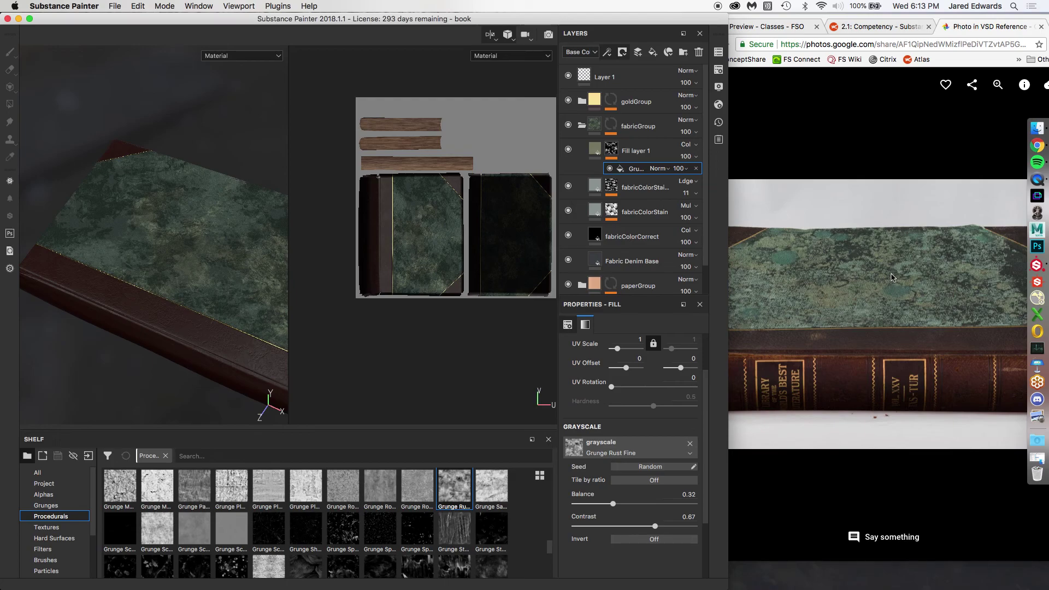
{"action": "left_click_drag", "start_coordinate": [185, 221], "coordinate": [217, 213], "text": "alt"}
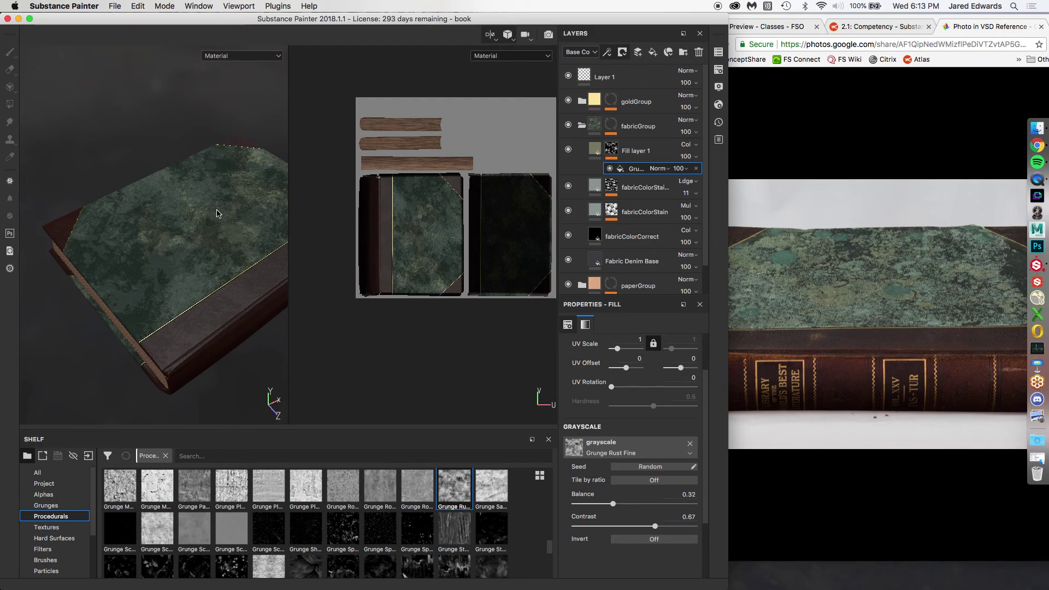
{"action": "left_click_drag", "start_coordinate": [217, 213], "coordinate": [186, 185], "text": "alt"}
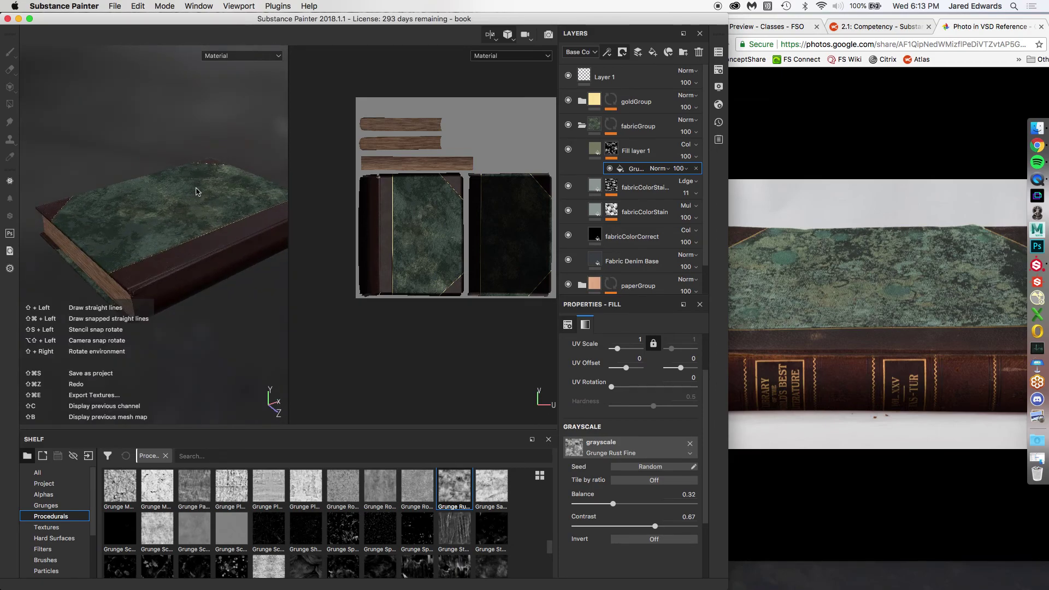
{"action": "mouse_move", "coordinate": [197, 191]}
{"action": "right_mouse_down", "text": "shift"}
{"action": "mouse_move", "coordinate": [187, 187]}
{"action": "mouse_move", "coordinate": [236, 181]}
{"action": "mouse_move", "coordinate": [170, 183]}
{"action": "mouse_move", "coordinate": [190, 186]}
{"action": "right_mouse_up", "text": "shift"}
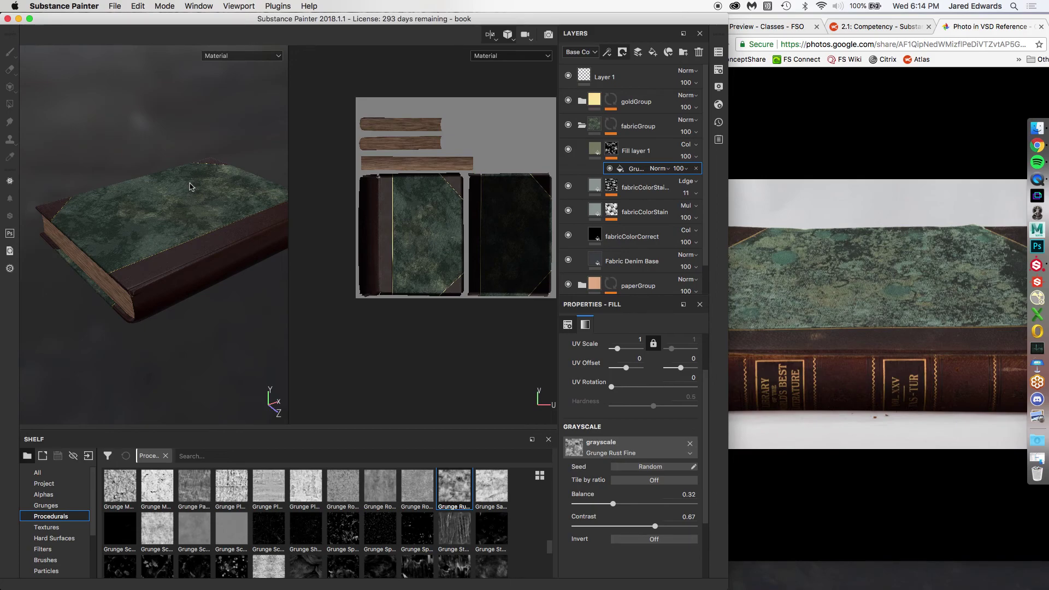
{"action": "left_click_drag", "start_coordinate": [203, 216], "coordinate": [217, 191], "text": "alt"}
{"action": "right_click_drag", "start_coordinate": [217, 192], "coordinate": [175, 195], "text": "shift"}
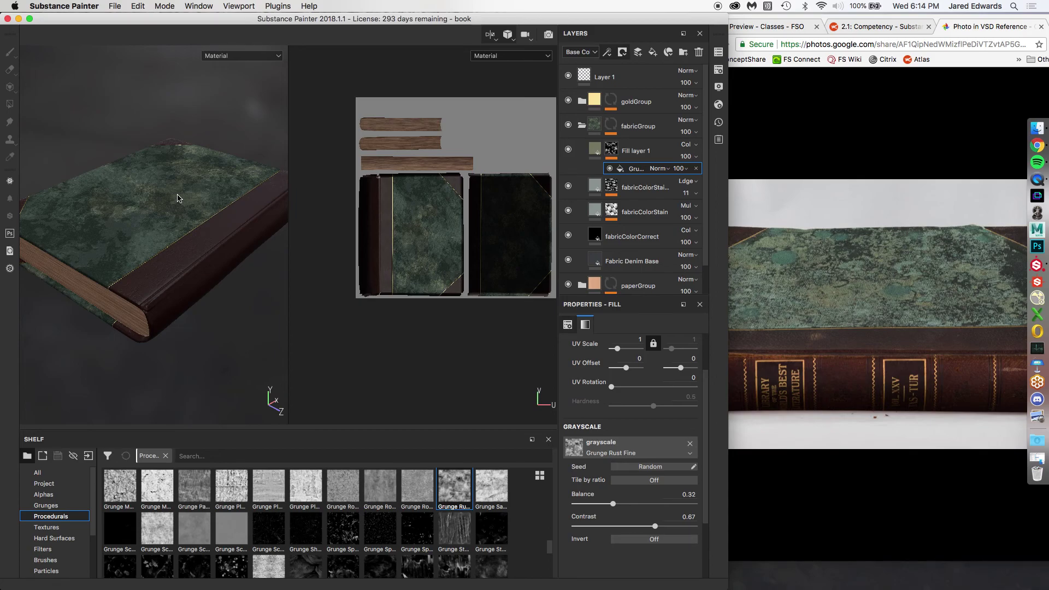
Review the color fills of the olive Fill layer 1 and the stain layer beneath it against the book cover.
{"action": "left_click", "coordinate": [613, 153]}
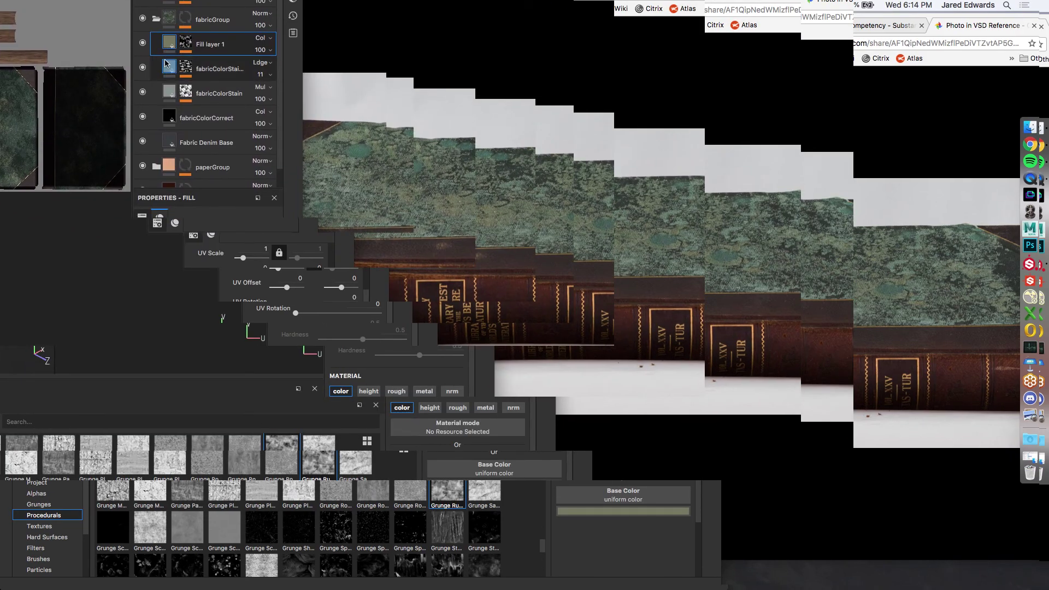
{"action": "left_click", "coordinate": [168, 64]}
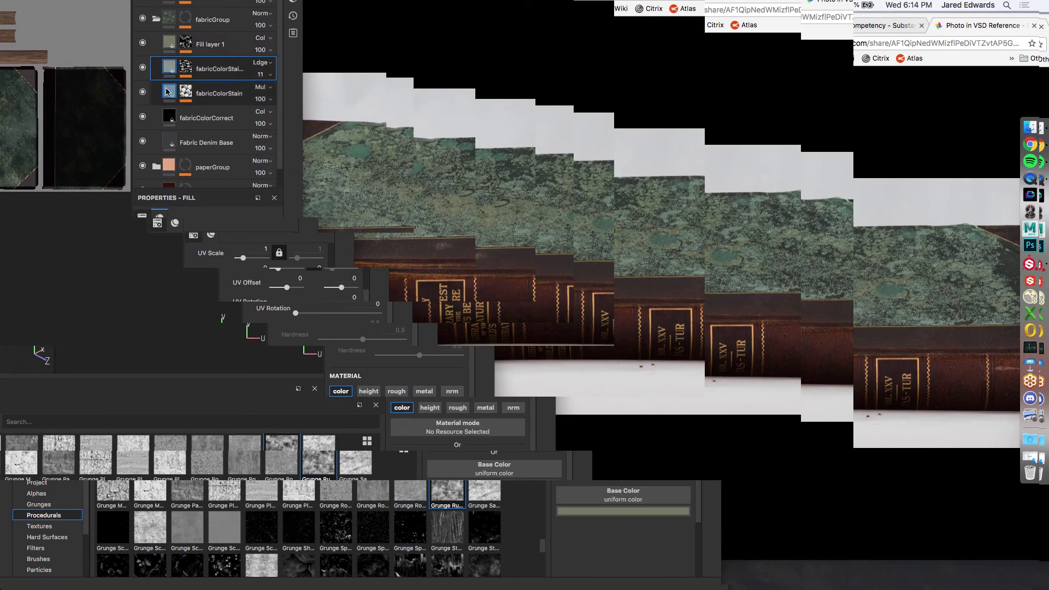
{"action": "left_click", "coordinate": [169, 44]}
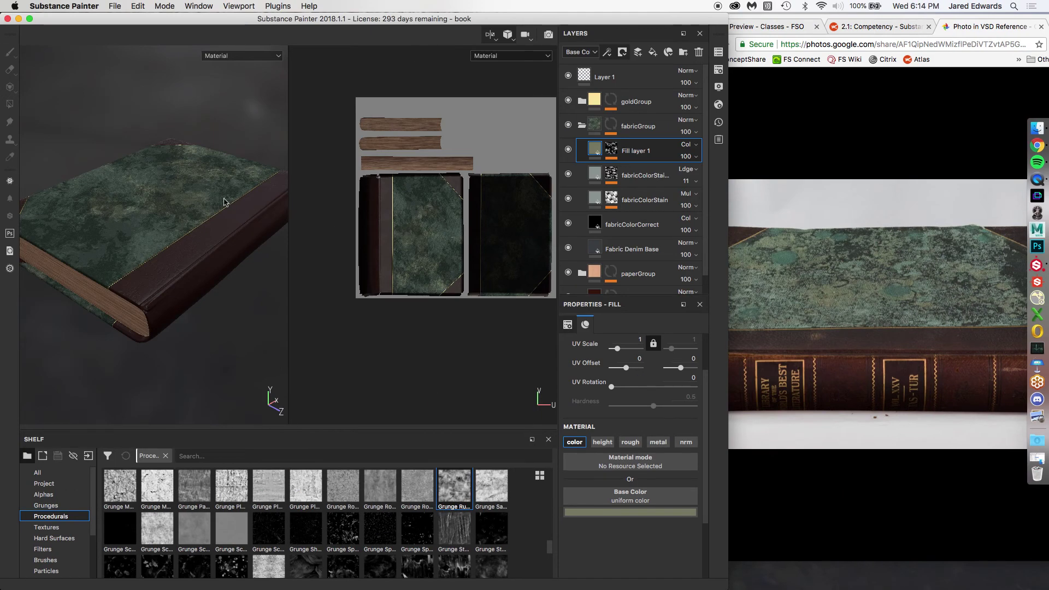
{"action": "left_click_drag", "start_coordinate": [224, 202], "coordinate": [195, 214], "text": "alt"}
{"action": "scroll", "coordinate": [196, 214], "scroll_direction": "up", "scroll_amount": 2}
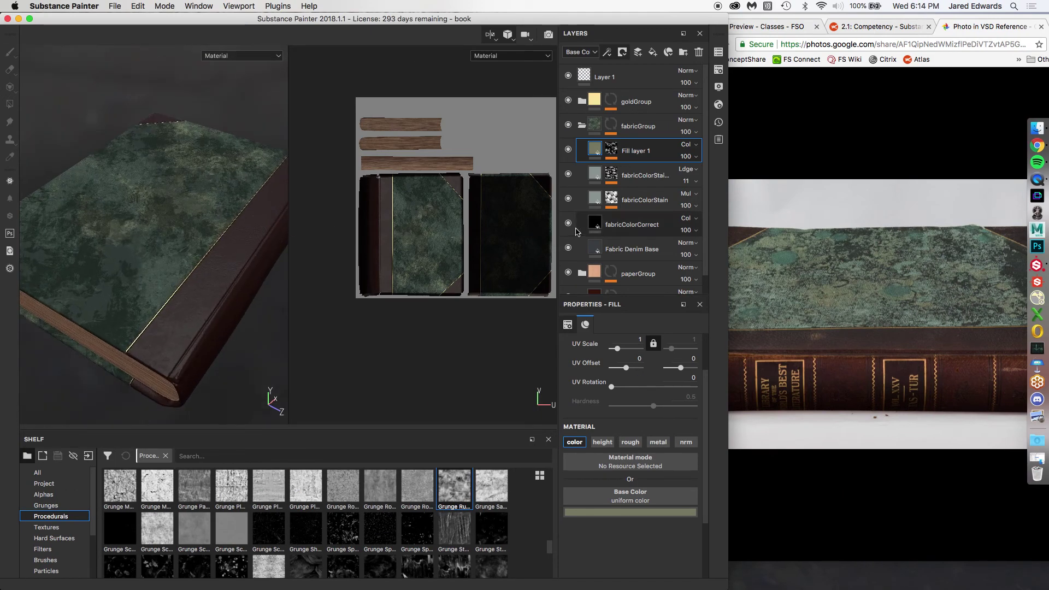
{"action": "mouse_move", "coordinate": [597, 203]}
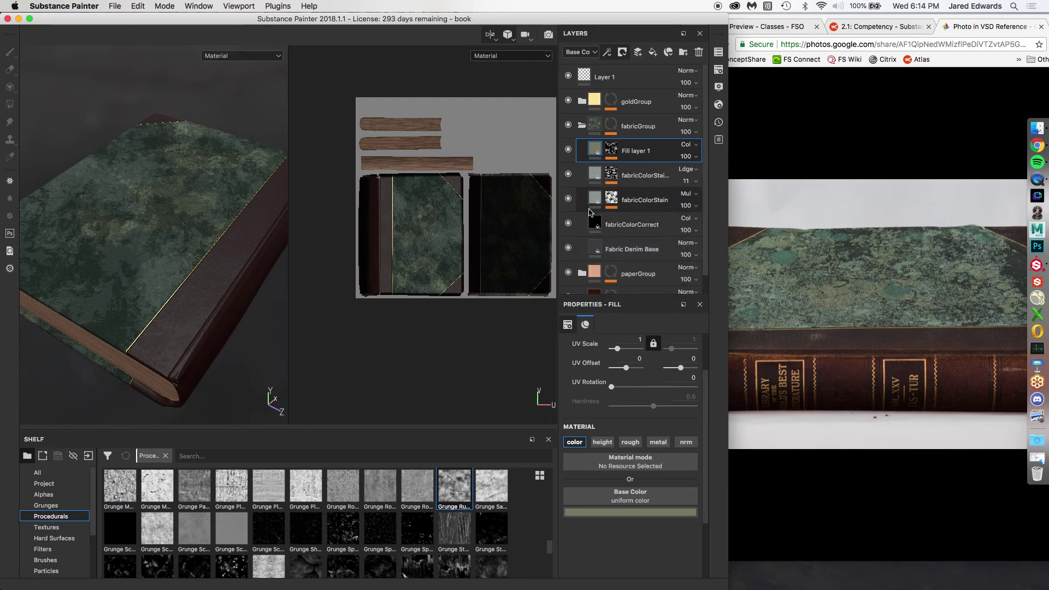
Select the fabricColorStain layer and examine the cover's normal, base color and roughness channels, inspecting the roughness from several angles.
{"action": "left_click", "coordinate": [618, 197]}
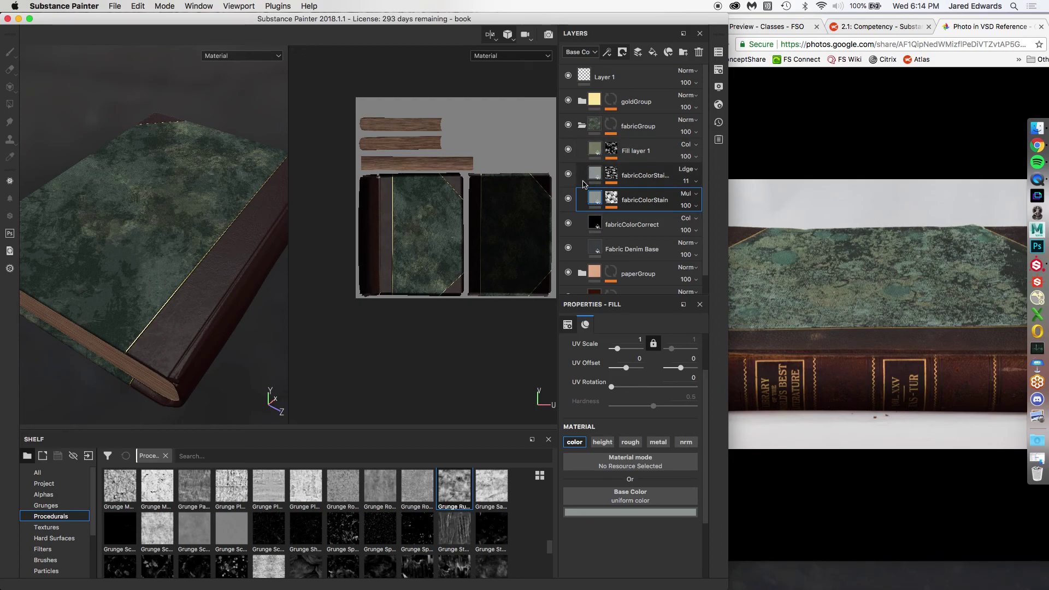
{"action": "left_click_drag", "start_coordinate": [222, 206], "coordinate": [205, 195], "text": "alt"}
{"action": "key", "text": "c"}
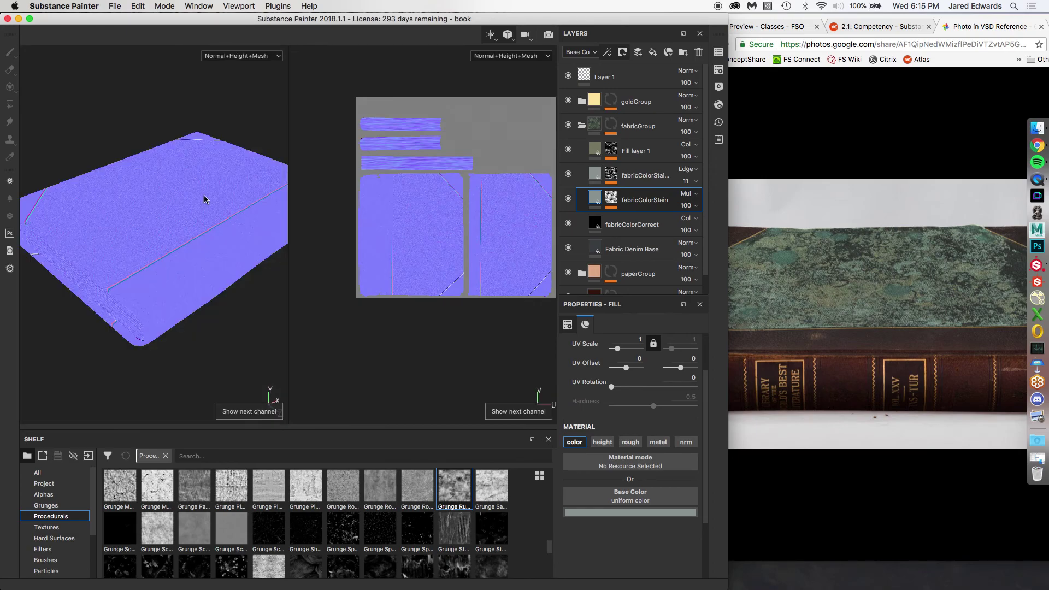
{"action": "key", "text": "c"}
{"action": "key", "text": "c"}
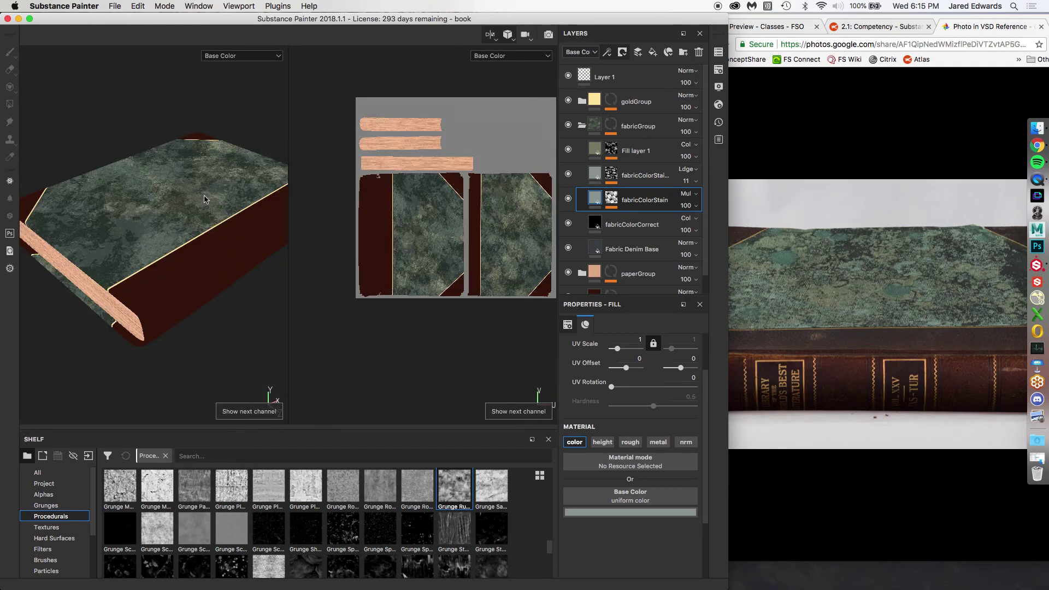
{"action": "key", "text": "c"}
{"action": "key", "text": "c"}
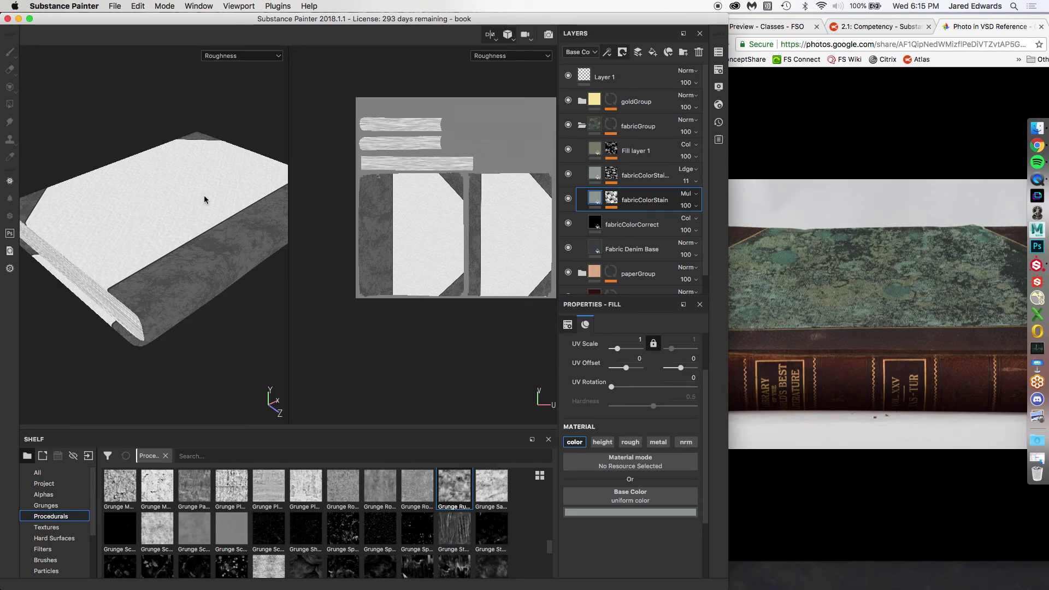
{"action": "left_click_drag", "start_coordinate": [190, 179], "coordinate": [199, 204], "text": "alt"}
{"action": "right_click_drag", "start_coordinate": [199, 203], "coordinate": [221, 221], "text": "alt"}
{"action": "left_click_drag", "start_coordinate": [222, 221], "coordinate": [216, 195], "text": "alt"}
{"action": "right_click_drag", "start_coordinate": [216, 195], "coordinate": [130, 185], "text": "alt"}
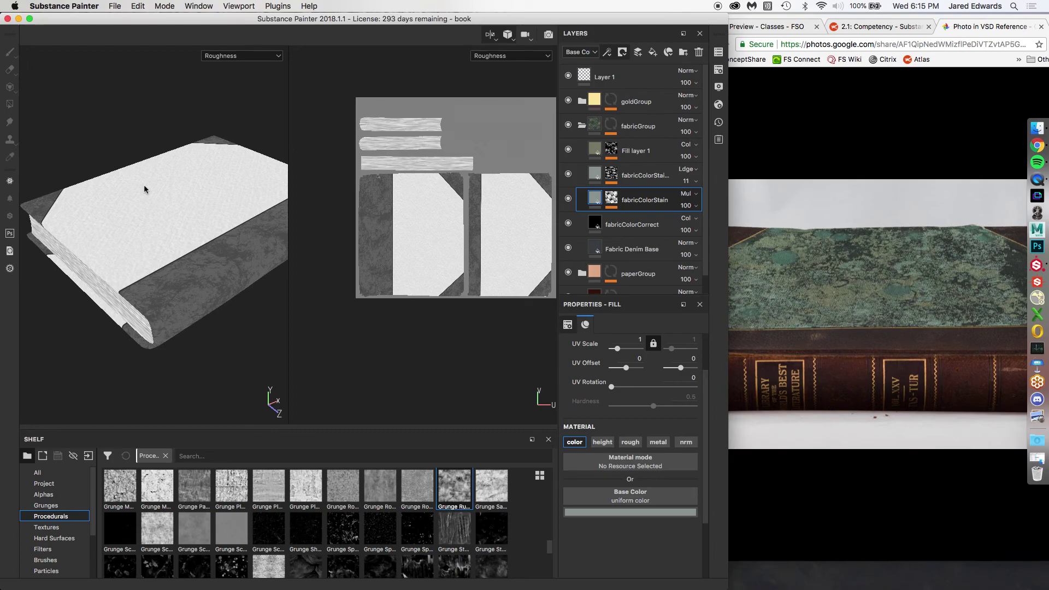
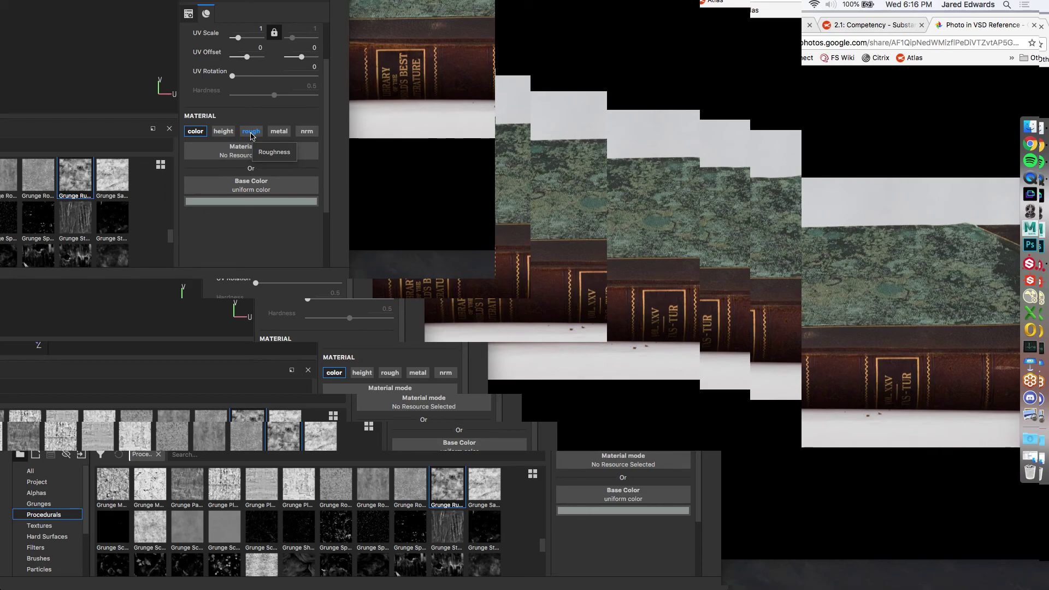
Enable the roughness channel on the fabricColorStain fill, toggling it off and on again to compare the cover.
{"action": "left_click", "coordinate": [251, 131]}
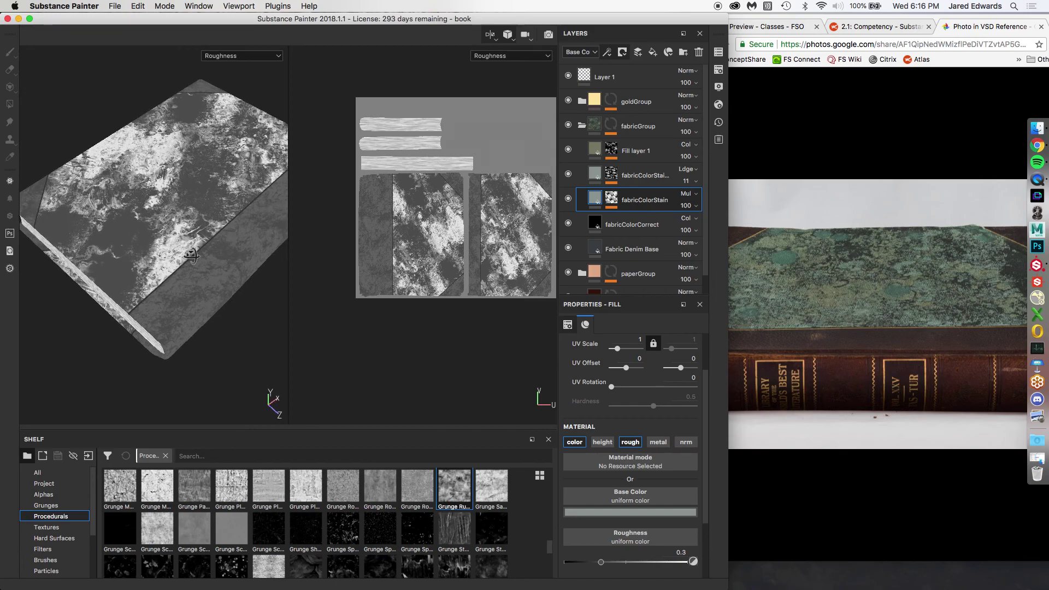
{"action": "left_click_drag", "start_coordinate": [191, 255], "coordinate": [192, 246], "text": "alt"}
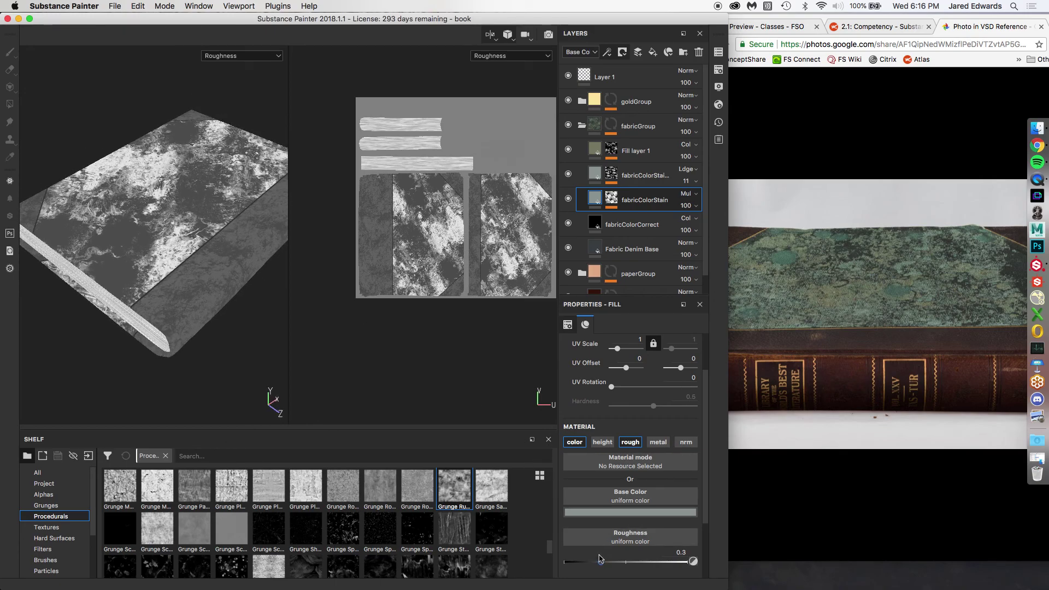
{"action": "left_click", "coordinate": [630, 443]}
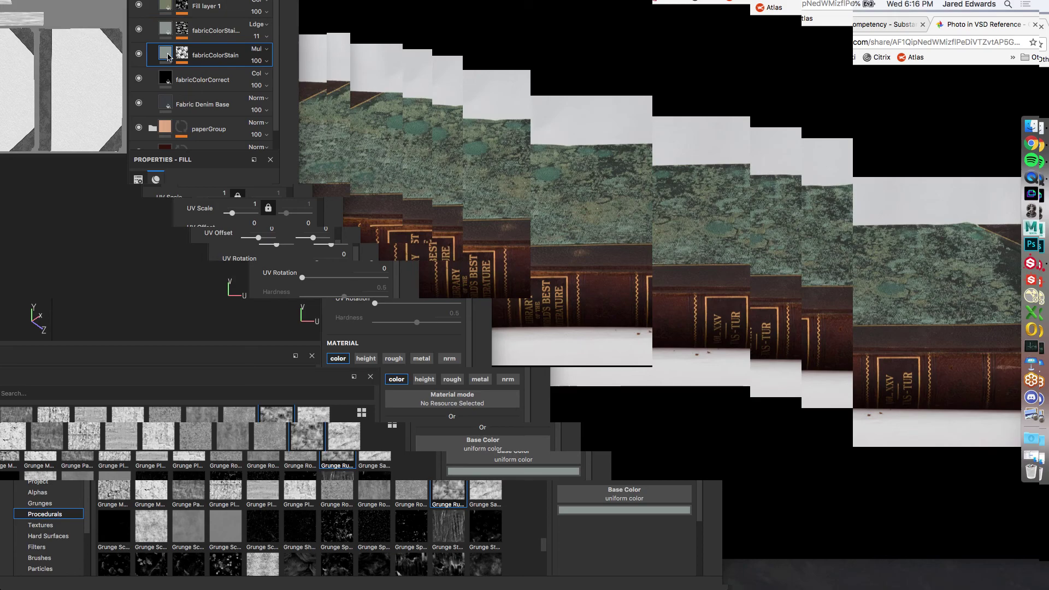
{"action": "scroll", "coordinate": [200, 119], "scroll_direction": "up", "scroll_amount": 3}
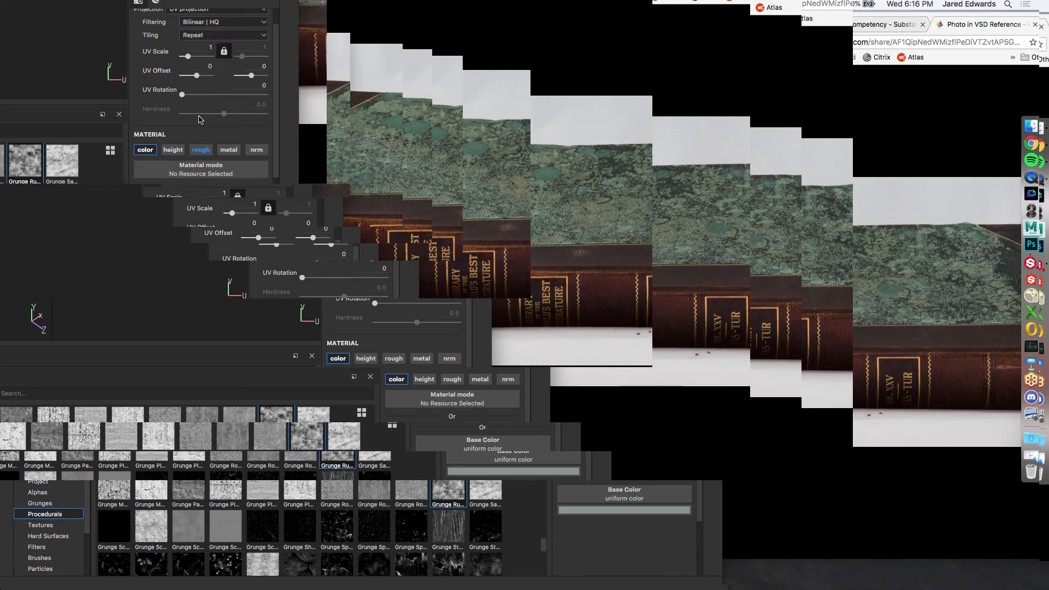
{"action": "left_click", "coordinate": [199, 150]}
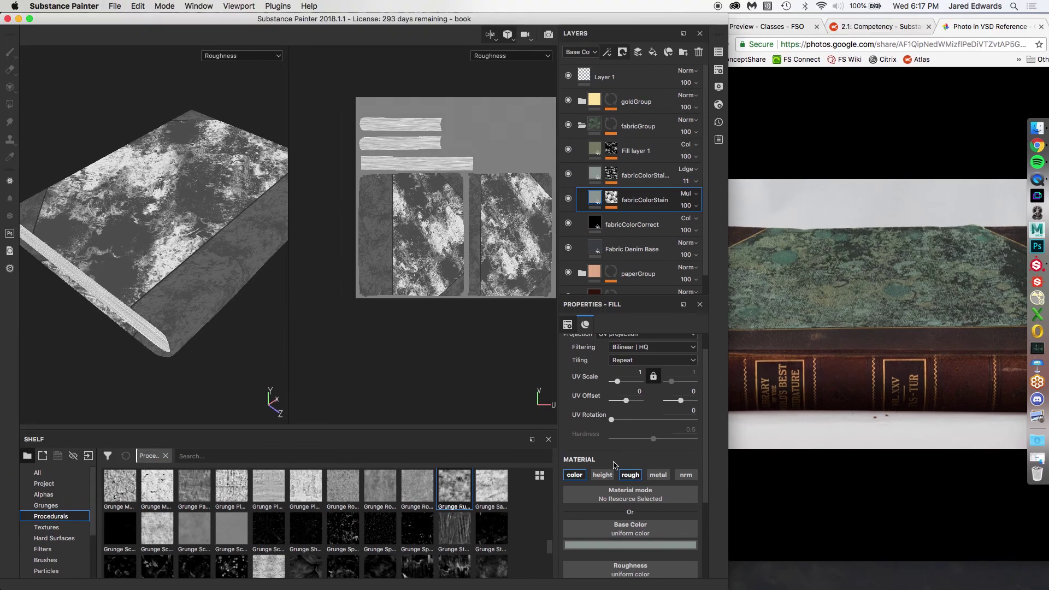
Try roughness values of 0.5778 and 0.2089 on the fabricColorStain layer.
{"action": "scroll", "coordinate": [618, 567], "scroll_direction": "down", "scroll_amount": 5}
{"action": "left_click_drag", "start_coordinate": [607, 476], "coordinate": [635, 480]}
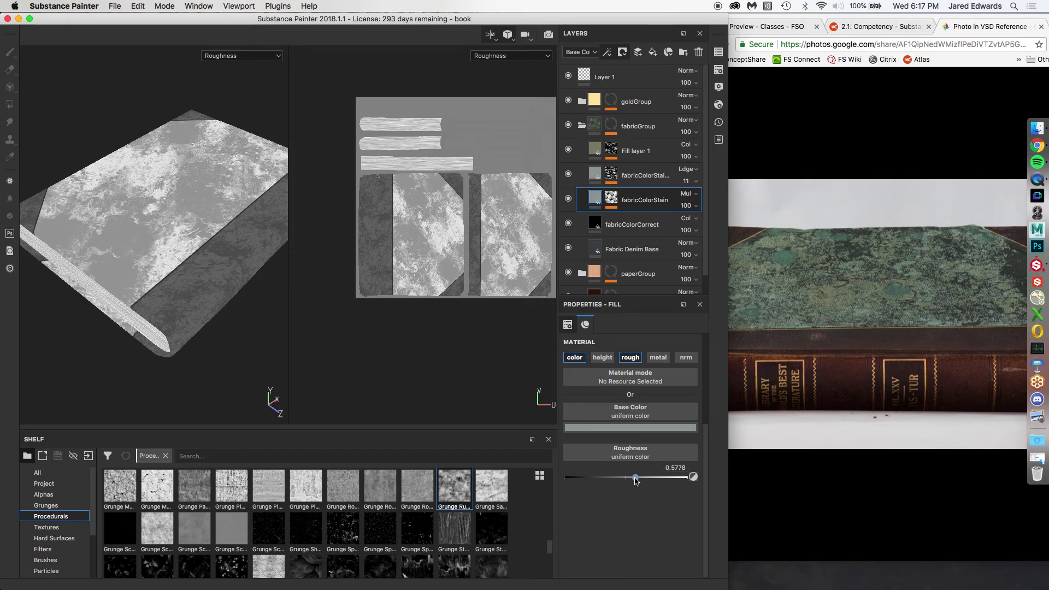
{"action": "left_click_drag", "start_coordinate": [635, 480], "coordinate": [590, 481]}
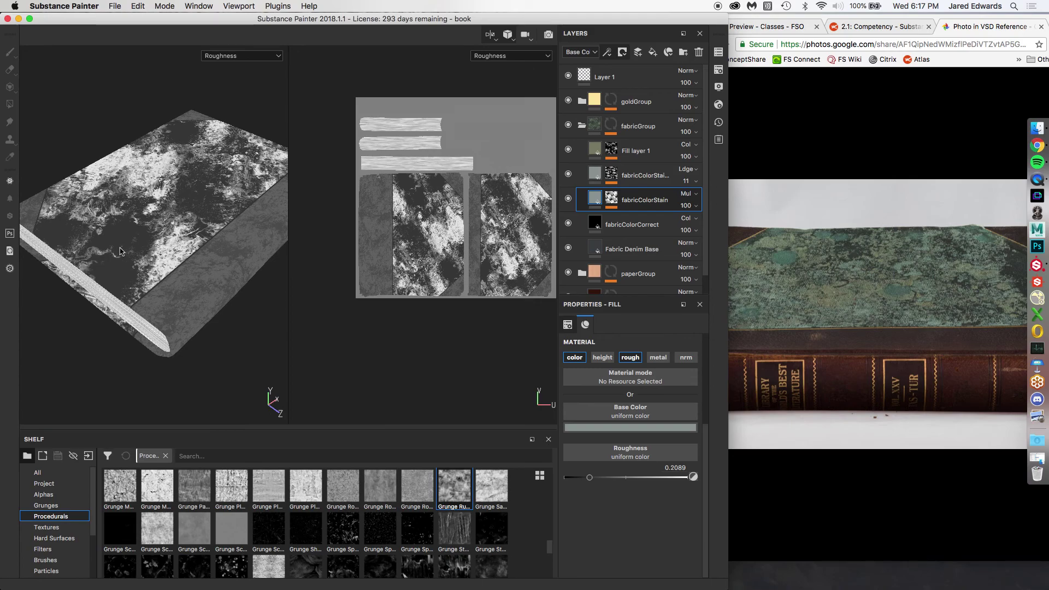
Examine the cover in material view under rotated lighting and from several angles, toggling the stain layer above fabricColorStain to compare.
{"action": "key", "text": "c"}
{"action": "key", "text": "c"}
{"action": "key", "text": "c"}
{"action": "key", "text": "c"}
{"action": "key", "text": "m"}
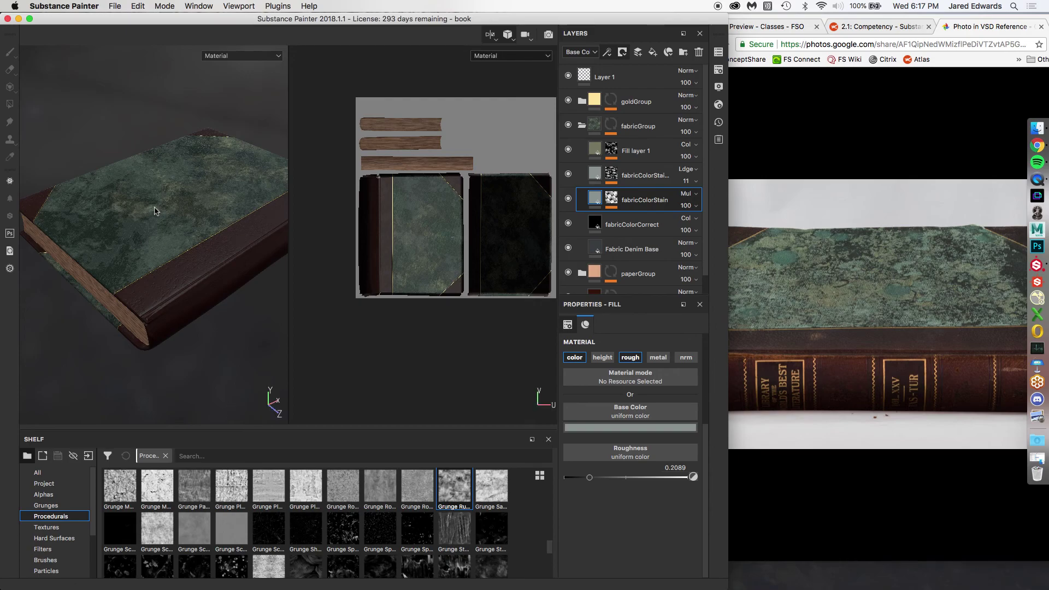
{"action": "right_click_drag", "start_coordinate": [157, 210], "coordinate": [177, 213], "text": "shift"}
{"action": "mouse_move", "coordinate": [165, 214]}
{"action": "right_mouse_down", "text": "shift"}
{"action": "mouse_move", "coordinate": [176, 213]}
{"action": "mouse_move", "coordinate": [159, 210]}
{"action": "right_mouse_up", "text": "shift"}
{"action": "left_click_drag", "start_coordinate": [158, 210], "coordinate": [164, 219], "text": "alt"}
{"action": "right_click_drag", "start_coordinate": [163, 218], "coordinate": [172, 228], "text": "alt"}
{"action": "left_click", "coordinate": [567, 174]}
{"action": "left_click", "coordinate": [567, 175]}
{"action": "left_click_drag", "start_coordinate": [240, 209], "coordinate": [236, 188], "text": "alt"}
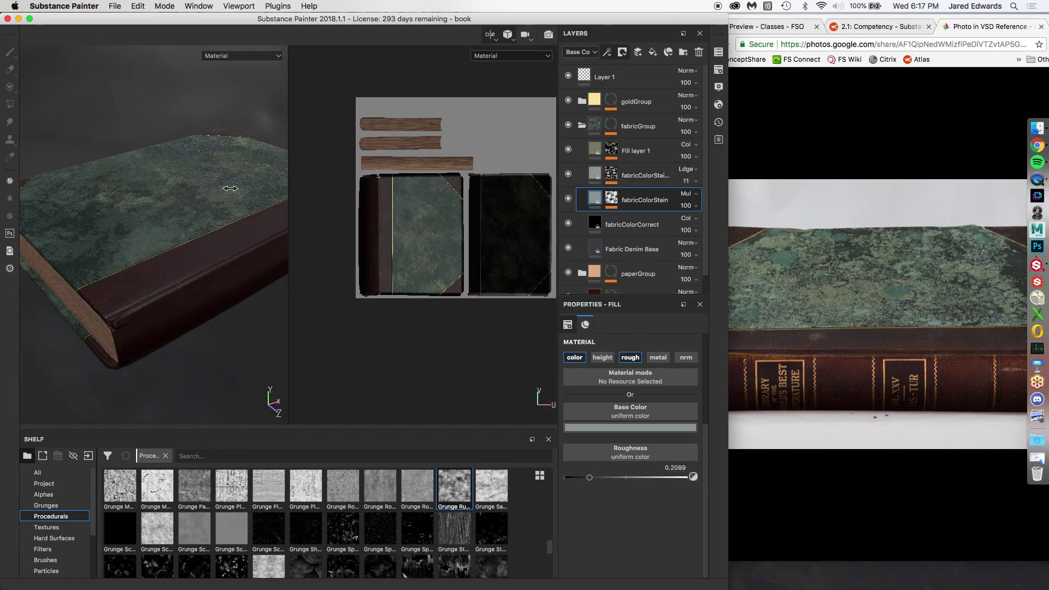
{"action": "mouse_move", "coordinate": [231, 188]}
{"action": "left_mouse_down", "text": "alt"}
{"action": "mouse_move", "coordinate": [241, 189]}
{"action": "mouse_move", "coordinate": [217, 217]}
{"action": "mouse_move", "coordinate": [185, 206]}
{"action": "mouse_move", "coordinate": [219, 202]}
{"action": "mouse_move", "coordinate": [202, 225]}
{"action": "mouse_move", "coordinate": [228, 196]}
{"action": "mouse_move", "coordinate": [216, 196]}
{"action": "left_mouse_up", "text": "alt"}
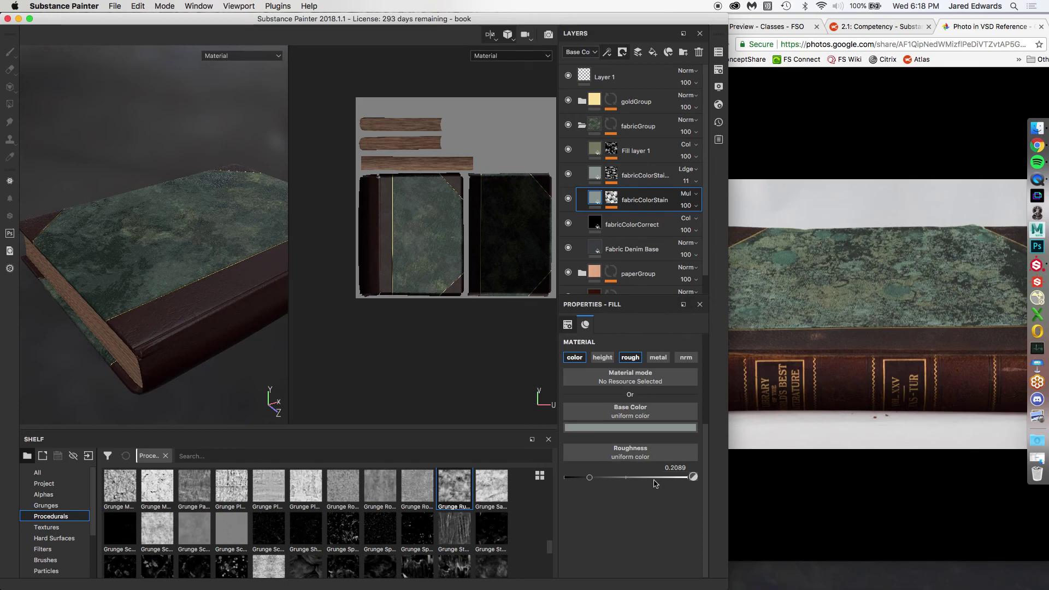
Set the fabricColorStain layer's roughness to 0.4889, checking the cover in material view and in the roughness channel.
{"action": "left_click_drag", "start_coordinate": [594, 479], "coordinate": [613, 479]}
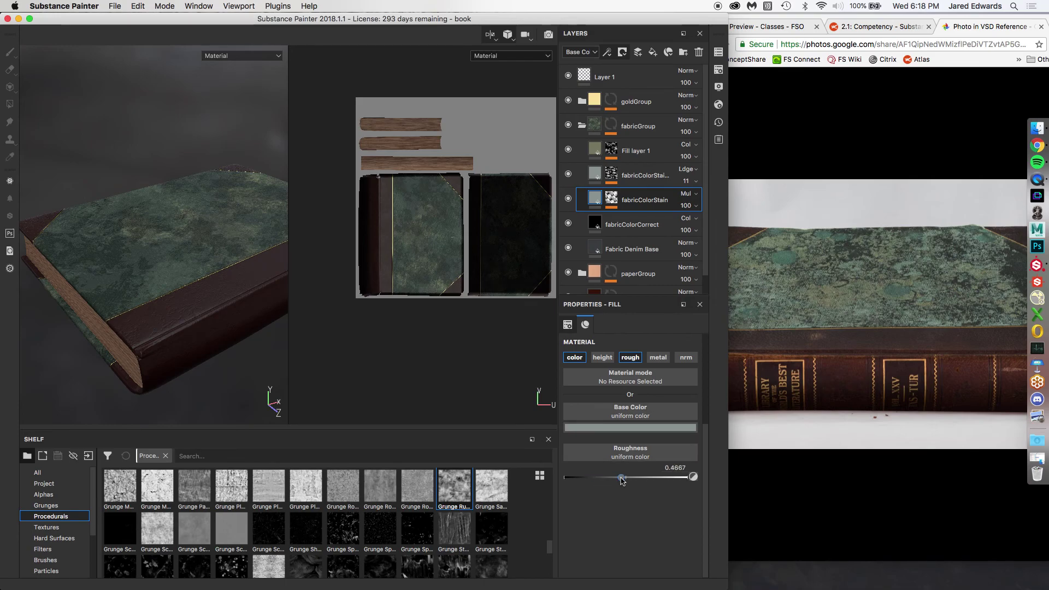
{"action": "mouse_move", "coordinate": [251, 222]}
{"action": "right_mouse_down", "text": "shift"}
{"action": "mouse_move", "coordinate": [236, 221]}
{"action": "mouse_move", "coordinate": [247, 224]}
{"action": "right_mouse_up", "text": "shift"}
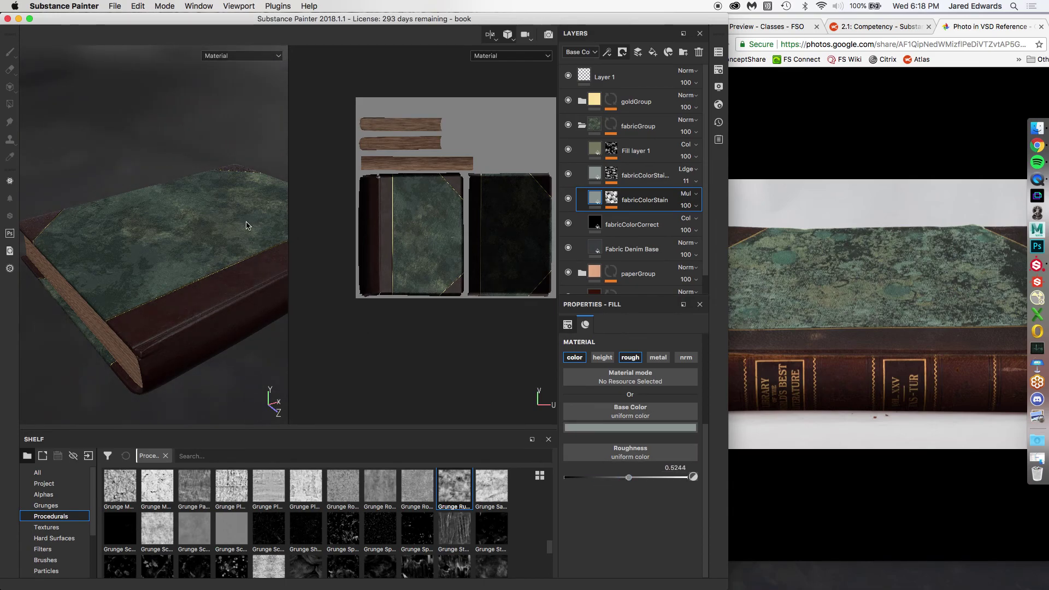
{"action": "key", "text": "c"}
{"action": "key", "text": "c"}
{"action": "key", "text": "c"}
{"action": "key", "text": "c"}
{"action": "key", "text": "shift+c"}
{"action": "mouse_move", "coordinate": [628, 475]}
{"action": "left_mouse_down"}
{"action": "mouse_move", "coordinate": [638, 479]}
{"action": "mouse_move", "coordinate": [625, 478]}
{"action": "left_mouse_up"}
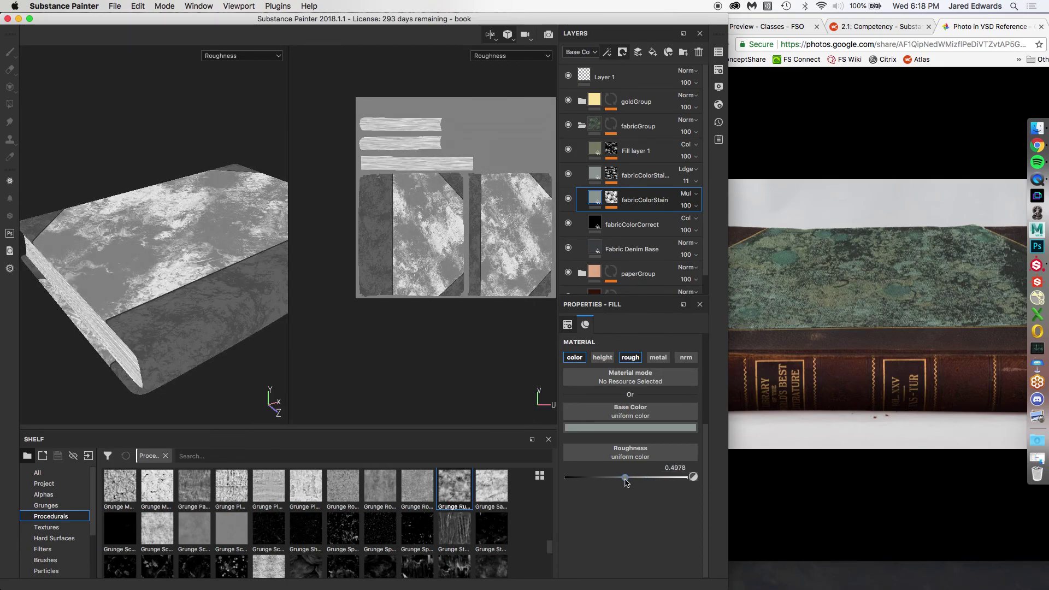
Enable the roughness channel on the stain layer directly above fabricColorStain and set its roughness to 0.5556.
{"action": "left_click", "coordinate": [597, 175]}
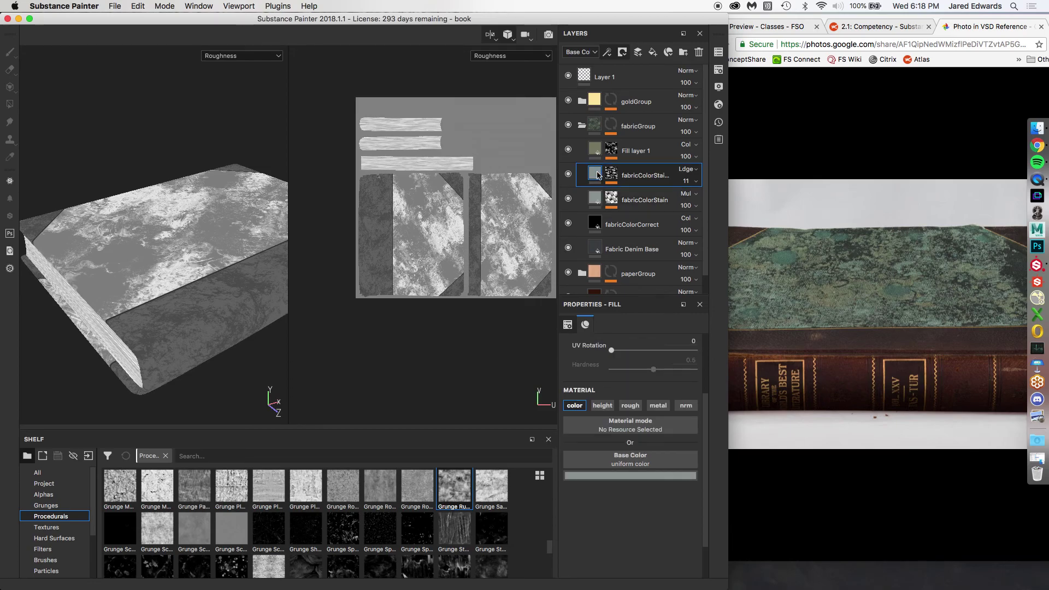
{"action": "left_click", "coordinate": [631, 406]}
{"action": "left_click_drag", "start_coordinate": [618, 526], "coordinate": [631, 526]}
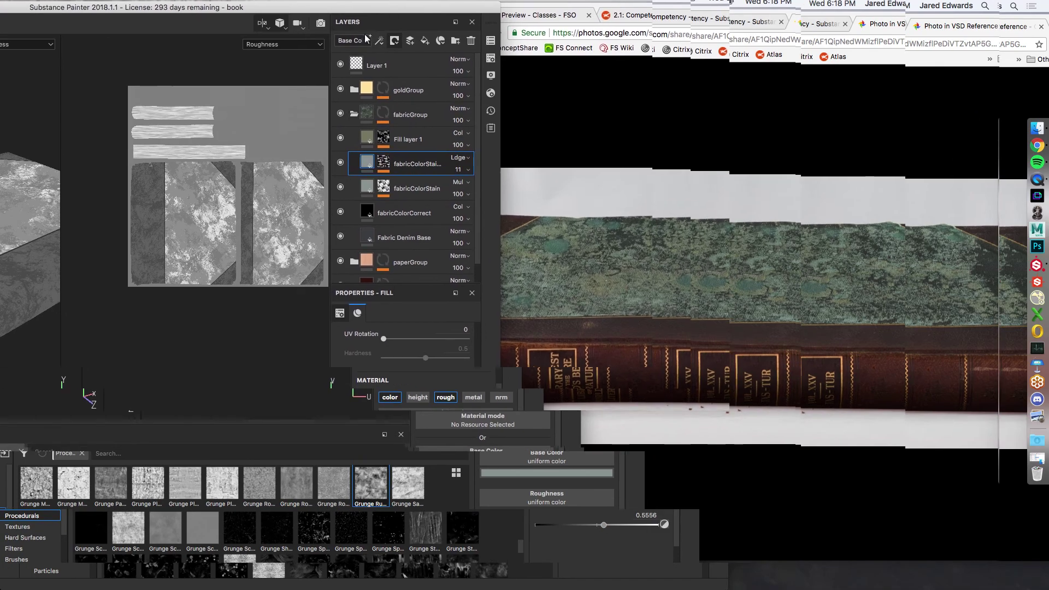
Switch the layer stack to the Roughness channel and set the upper stain layer's opacity to 50.
{"action": "left_click", "coordinate": [581, 53]}
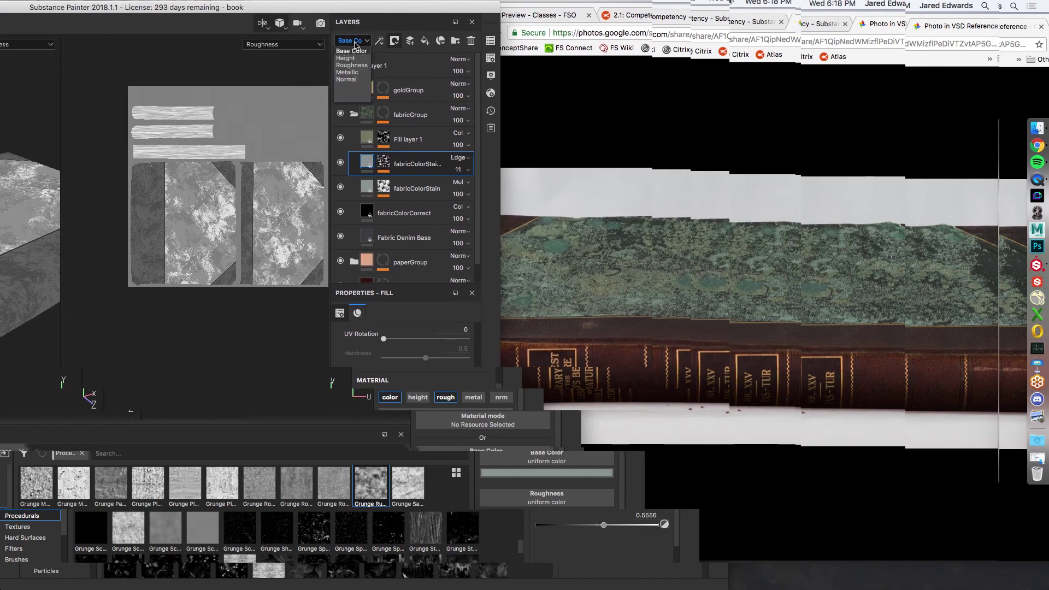
{"action": "left_click", "coordinate": [352, 65]}
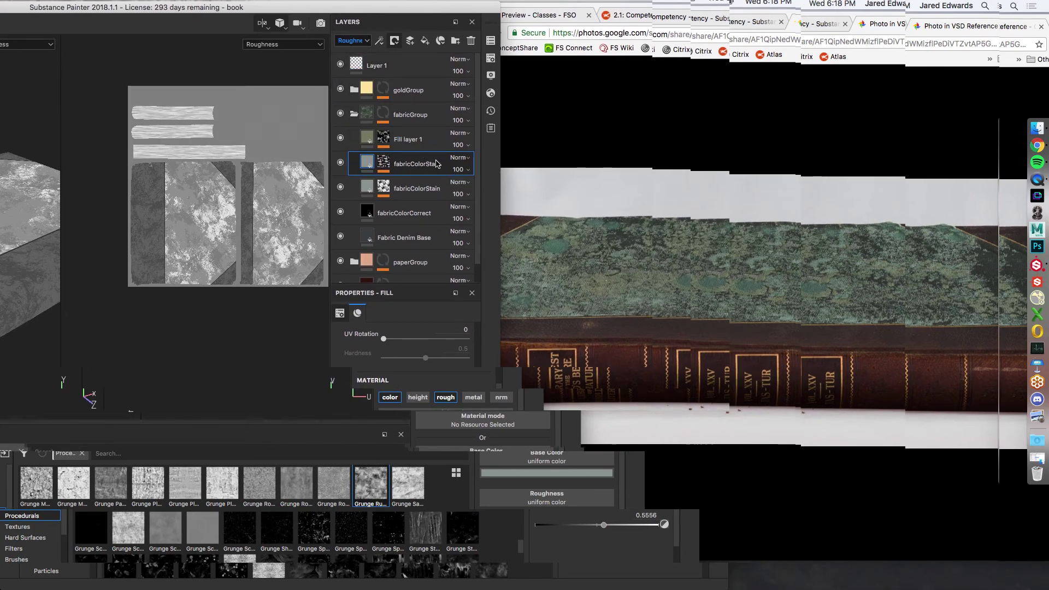
{"action": "left_click", "coordinate": [469, 171]}
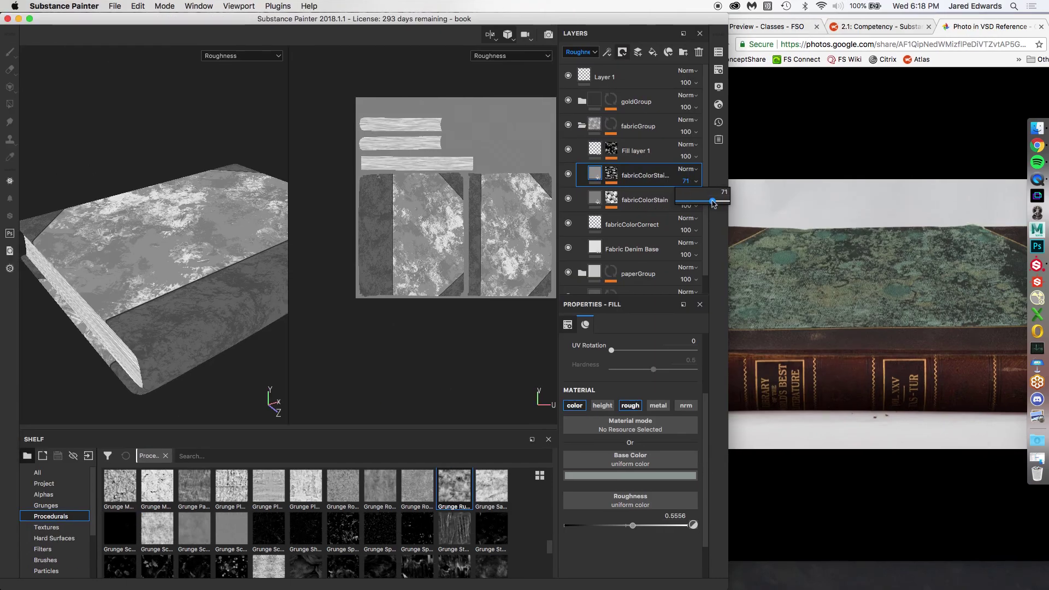
{"action": "left_click_drag", "start_coordinate": [712, 202], "coordinate": [693, 202]}
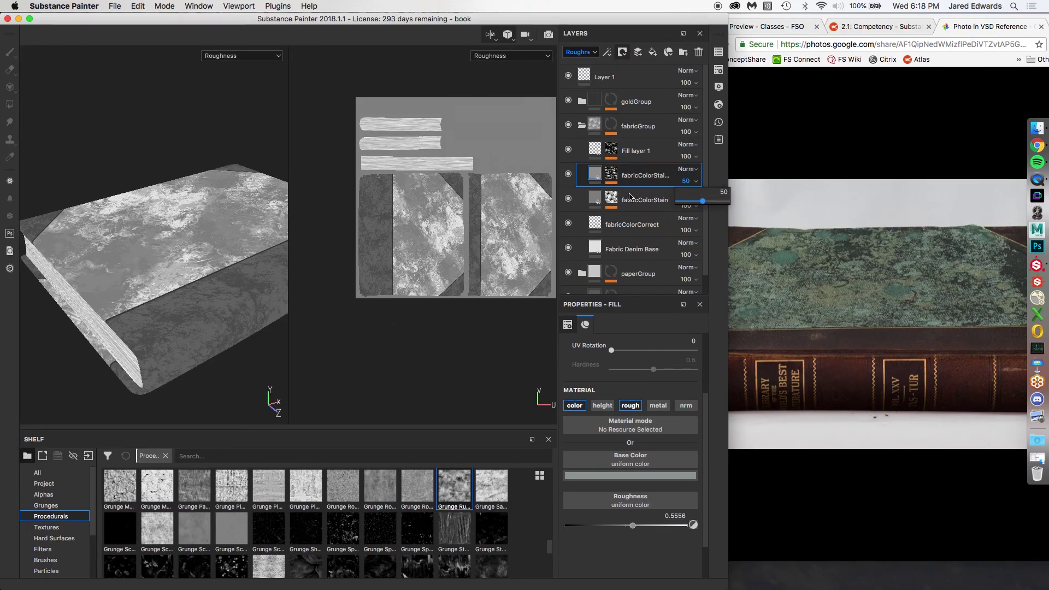
Set the fabricColorStain layer's opacity in the Roughness channel to 52.
{"action": "left_click", "coordinate": [604, 201]}
{"action": "left_click", "coordinate": [686, 193]}
{"action": "left_click", "coordinate": [665, 202]}
{"action": "left_click", "coordinate": [691, 205]}
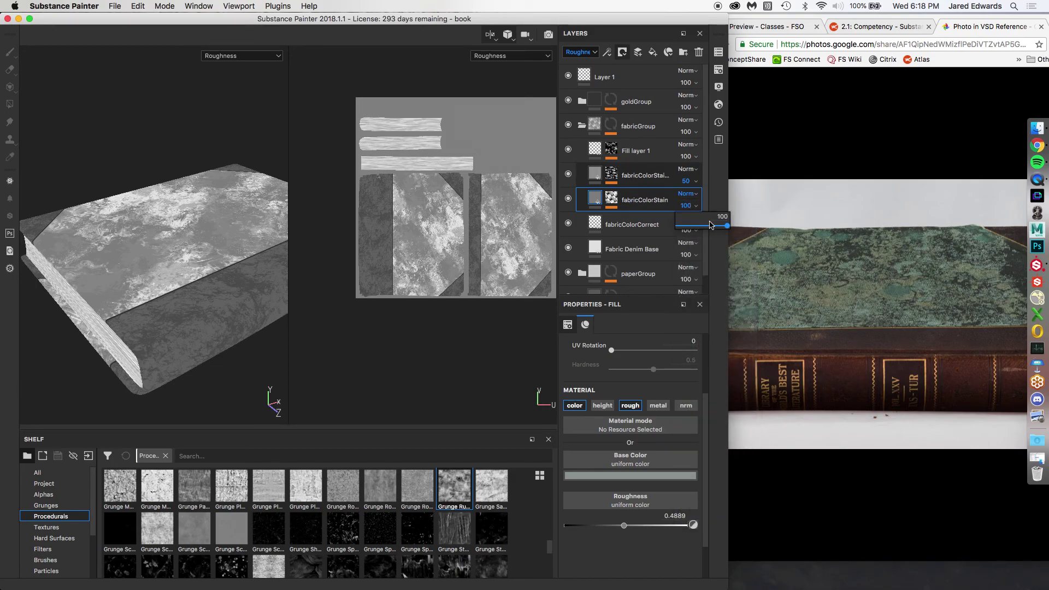
{"action": "left_click_drag", "start_coordinate": [712, 225], "coordinate": [702, 227]}
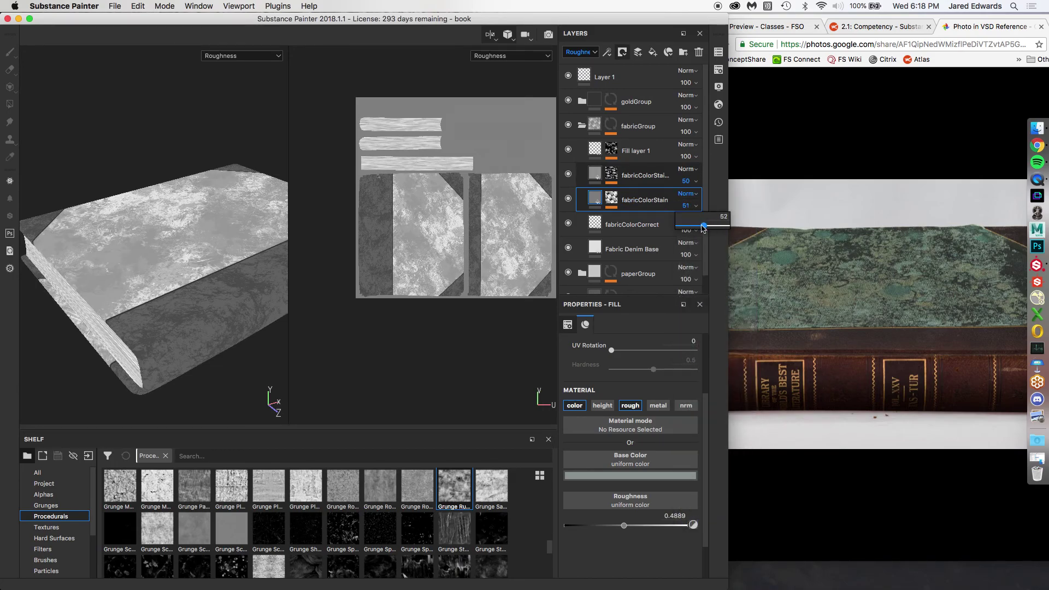
Set the olive Fill layer 1's Roughness channel opacity to 44 and enable roughness on its fill.
{"action": "left_click", "coordinate": [601, 176]}
{"action": "left_click", "coordinate": [595, 154]}
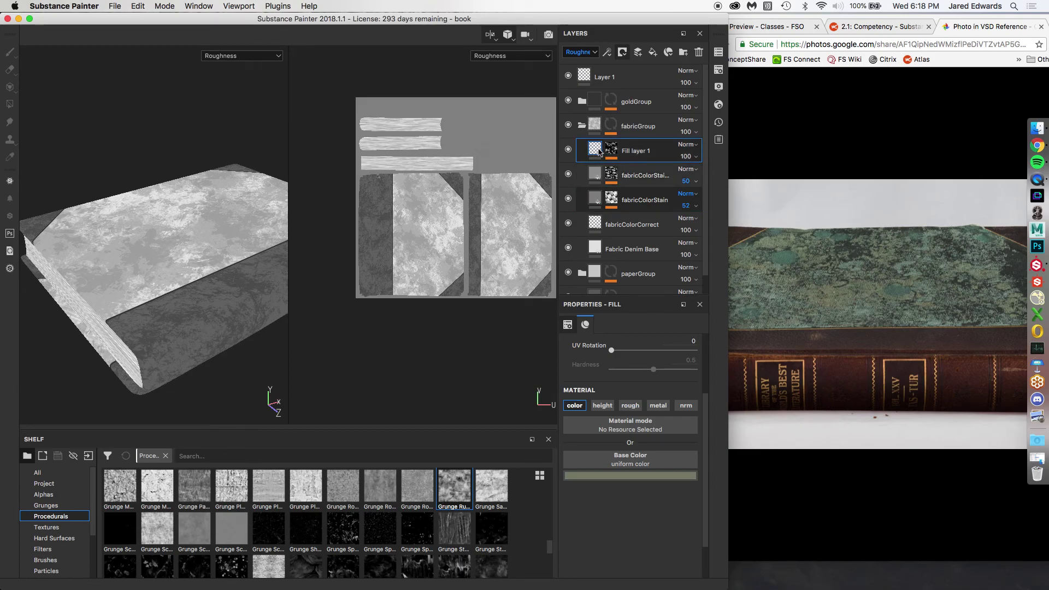
{"action": "left_click", "coordinate": [691, 156]}
{"action": "left_click_drag", "start_coordinate": [726, 177], "coordinate": [701, 178]}
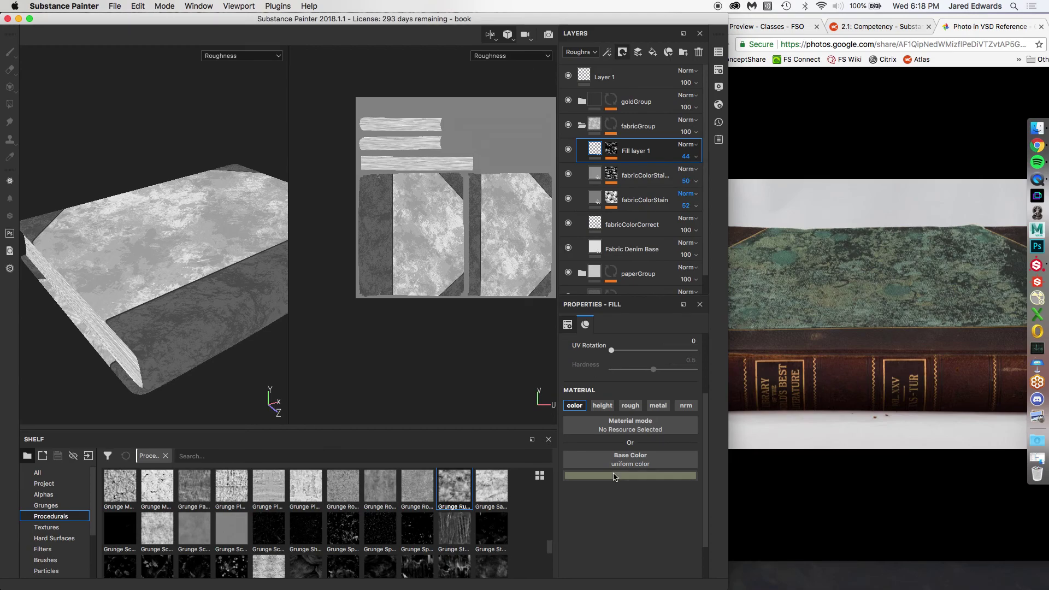
{"action": "left_click", "coordinate": [630, 405]}
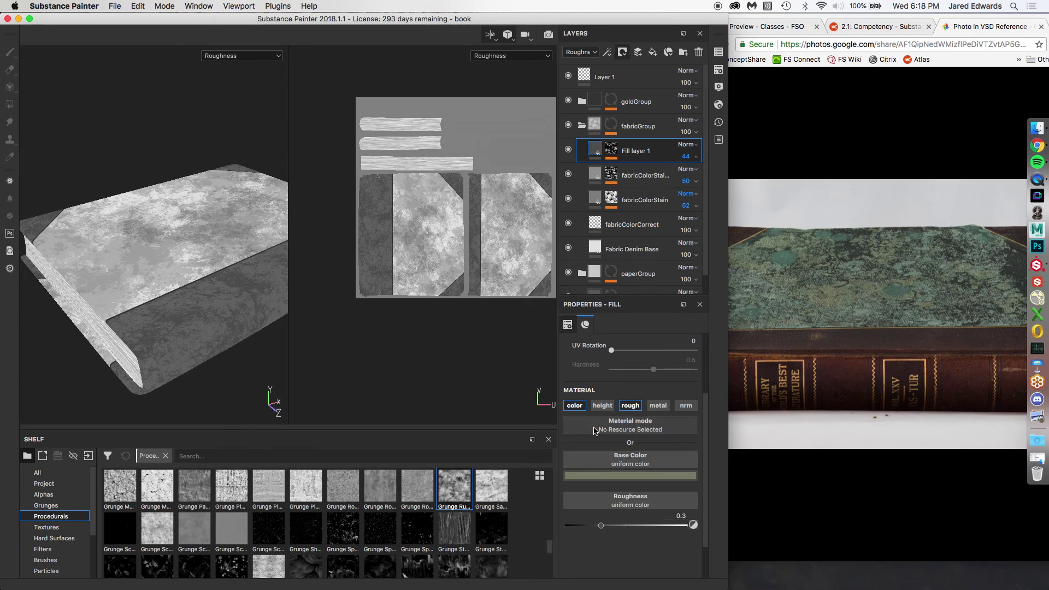
Set Fill layer 1's roughness to 0.2844 and return the layer stack to Base Color with the viewports in Material display.
{"action": "left_click_drag", "start_coordinate": [614, 529], "coordinate": [601, 529]}
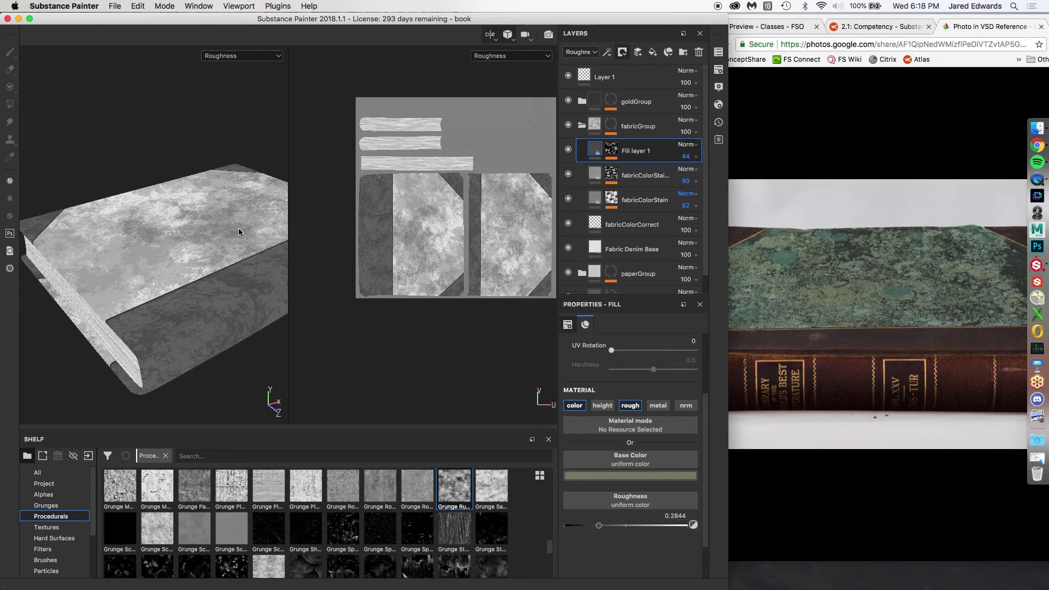
{"action": "left_click", "coordinate": [589, 54]}
{"action": "left_click", "coordinate": [580, 62]}
{"action": "key", "text": "m"}
{"action": "mouse_move", "coordinate": [220, 245]}
{"action": "left_mouse_down", "text": "alt"}
{"action": "mouse_move", "coordinate": [231, 306]}
{"action": "mouse_move", "coordinate": [243, 244]}
{"action": "mouse_move", "coordinate": [208, 239]}
{"action": "left_mouse_up", "text": "alt"}
{"action": "right_click_drag", "start_coordinate": [208, 238], "coordinate": [207, 239], "text": "shift"}
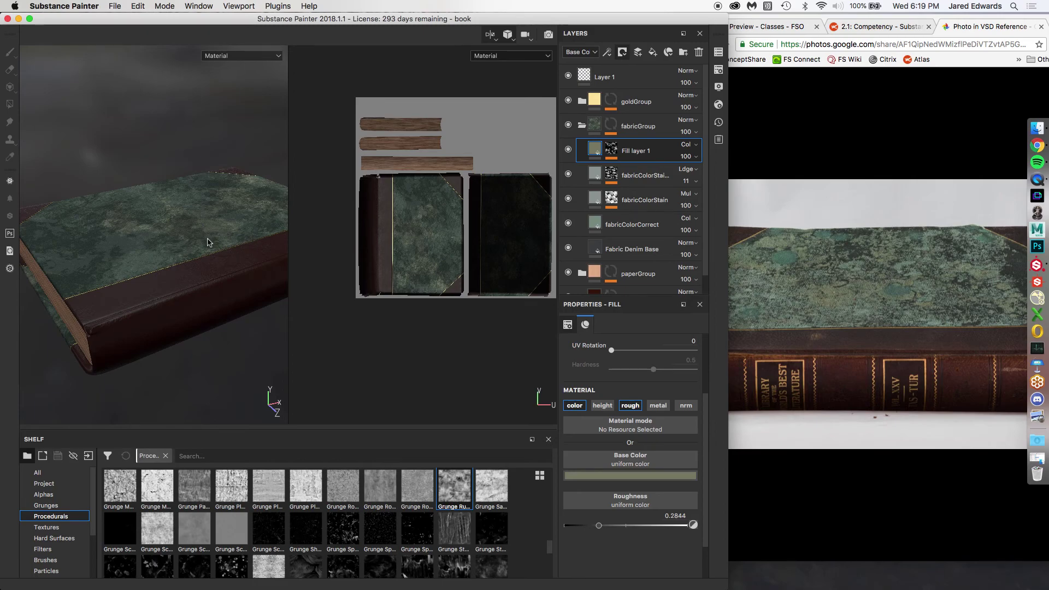
{"action": "left_click_drag", "start_coordinate": [228, 243], "coordinate": [251, 261], "text": "alt"}
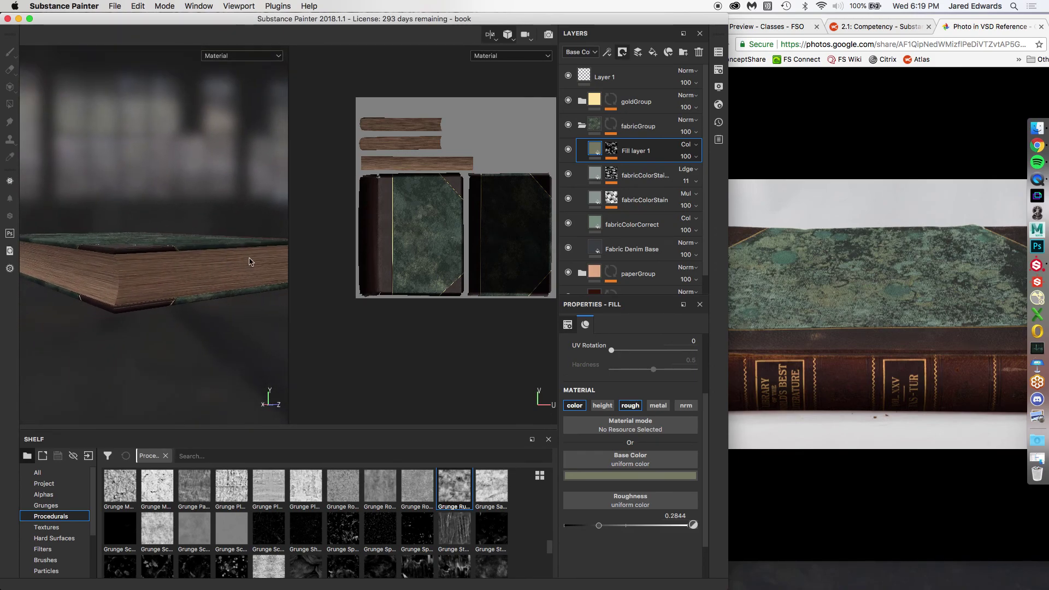
{"action": "left_click_drag", "start_coordinate": [179, 272], "coordinate": [186, 290], "text": "alt"}
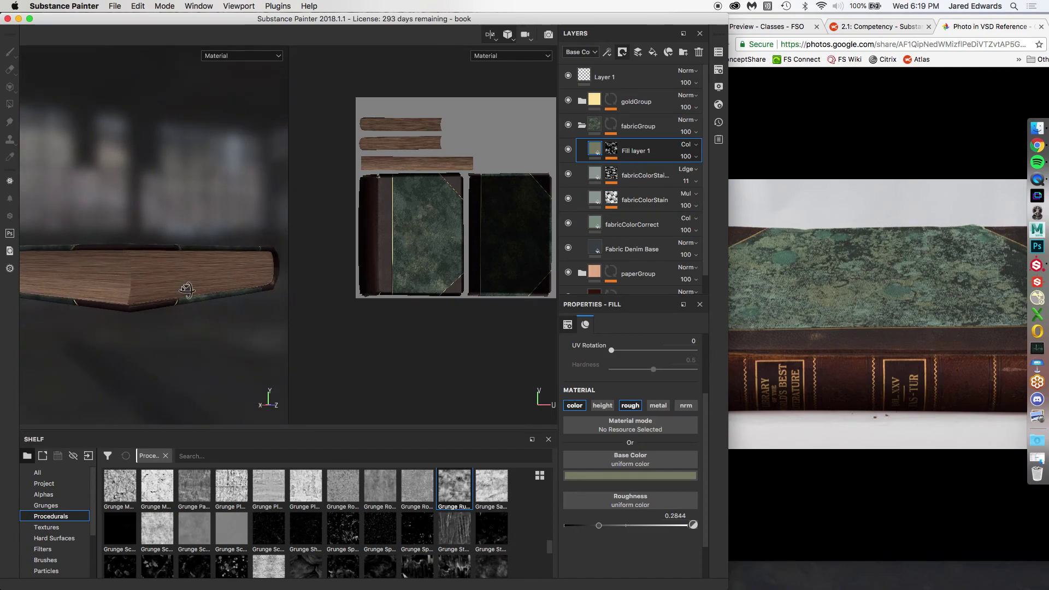
Collapse fabricGroup and expand and select paperGroup in the layer stack.
{"action": "left_click", "coordinate": [582, 126]}
{"action": "left_click", "coordinate": [593, 152]}
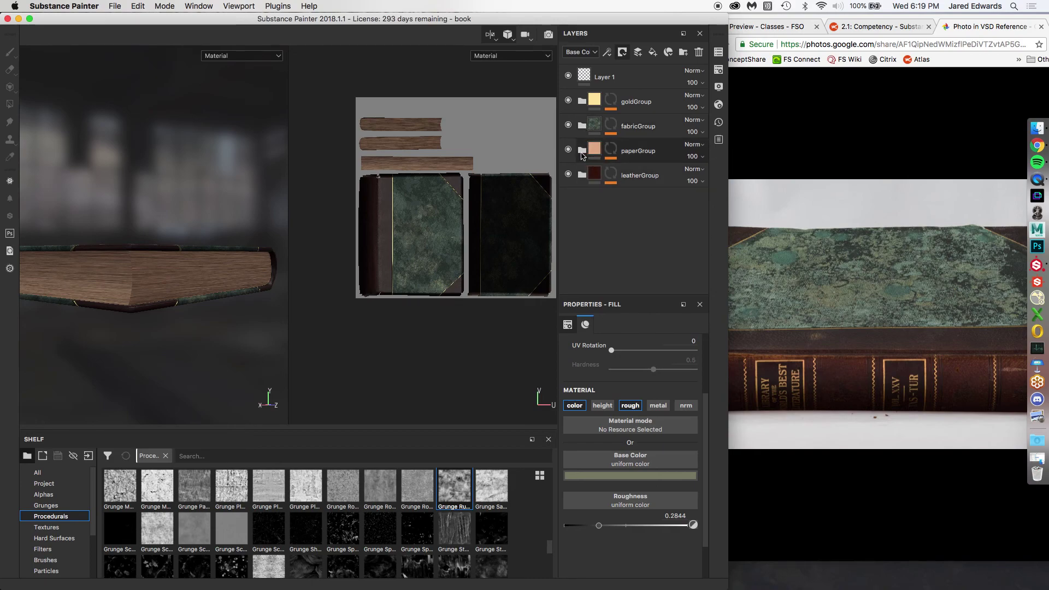
{"action": "left_click", "coordinate": [582, 151]}
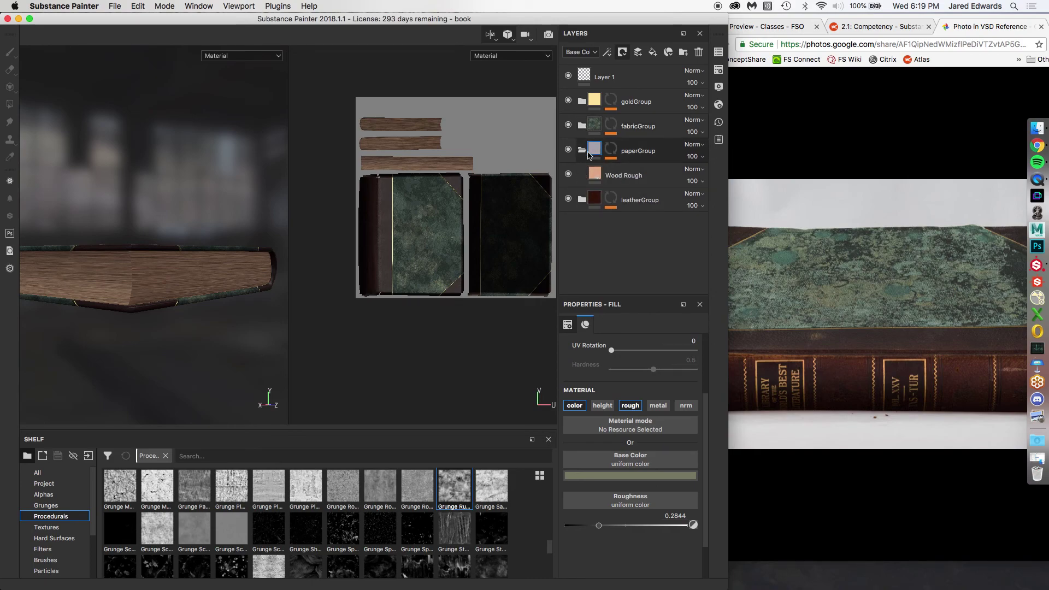
{"action": "mouse_move", "coordinate": [593, 154]}
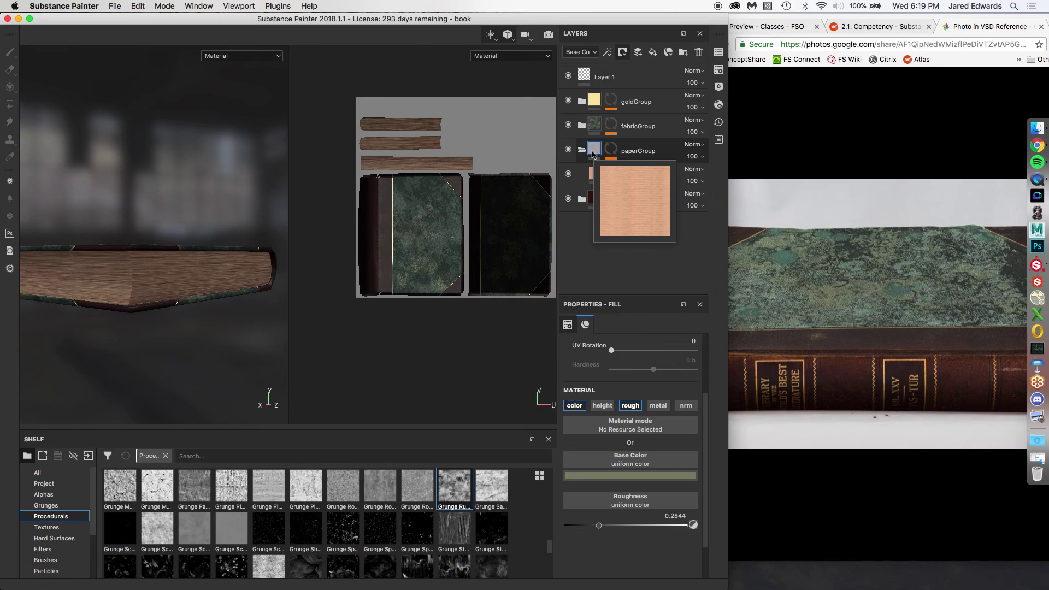
{"action": "left_click", "coordinate": [594, 154]}
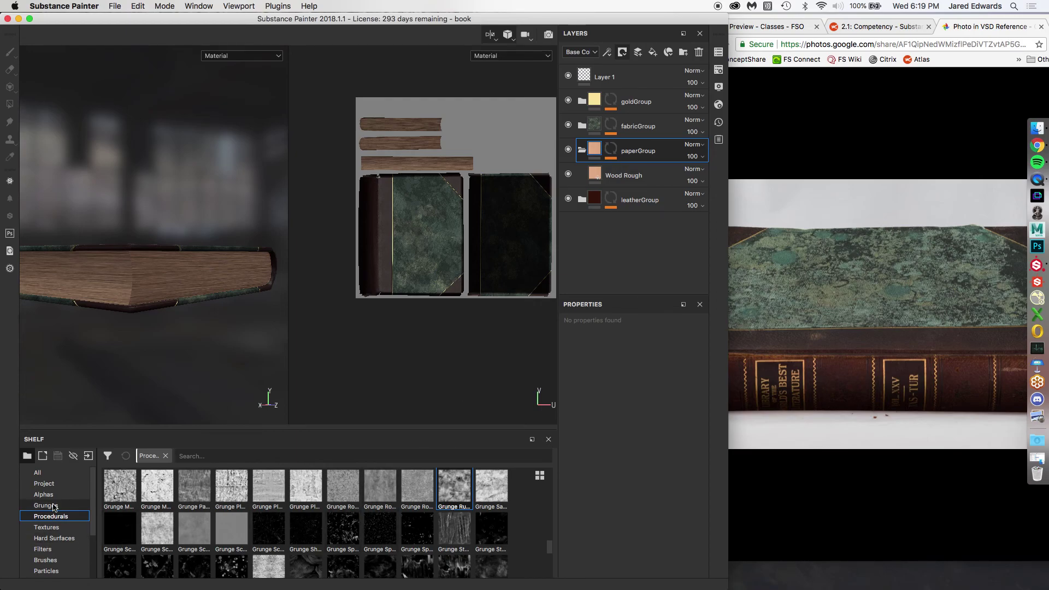
Show the shelf's Materials category and browse its presets for a material to layer over the wood-grain page edges.
{"action": "scroll", "coordinate": [59, 531], "scroll_direction": "down", "scroll_amount": 3}
{"action": "left_click", "coordinate": [47, 527]}
{"action": "scroll", "coordinate": [283, 555], "scroll_direction": "down", "scroll_amount": 5}
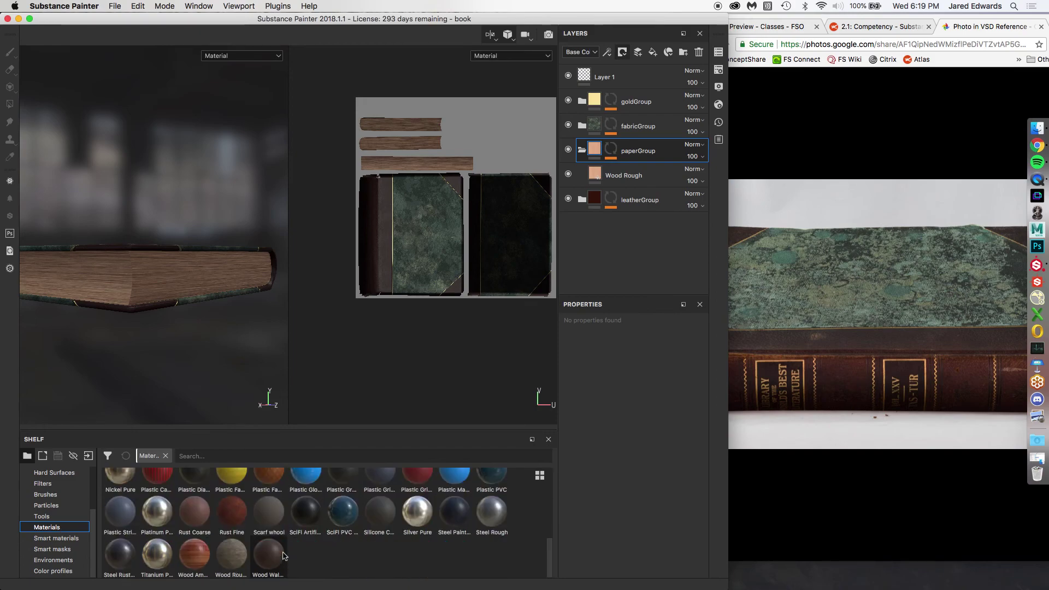
{"action": "scroll", "coordinate": [279, 556], "scroll_direction": "up", "scroll_amount": 3}
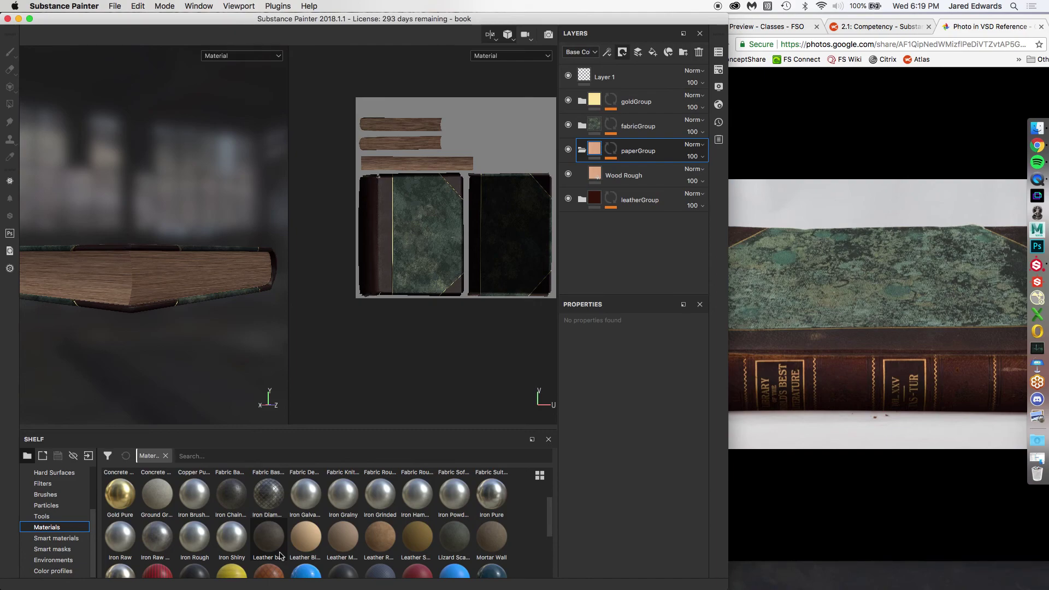
{"action": "mouse_move", "coordinate": [280, 555]}
{"action": "left_mouse_down"}
{"action": "mouse_move", "coordinate": [476, 341]}
{"action": "mouse_move", "coordinate": [670, 93]}
{"action": "mouse_move", "coordinate": [628, 153]}
{"action": "mouse_move", "coordinate": [656, 153]}
{"action": "left_mouse_up"}
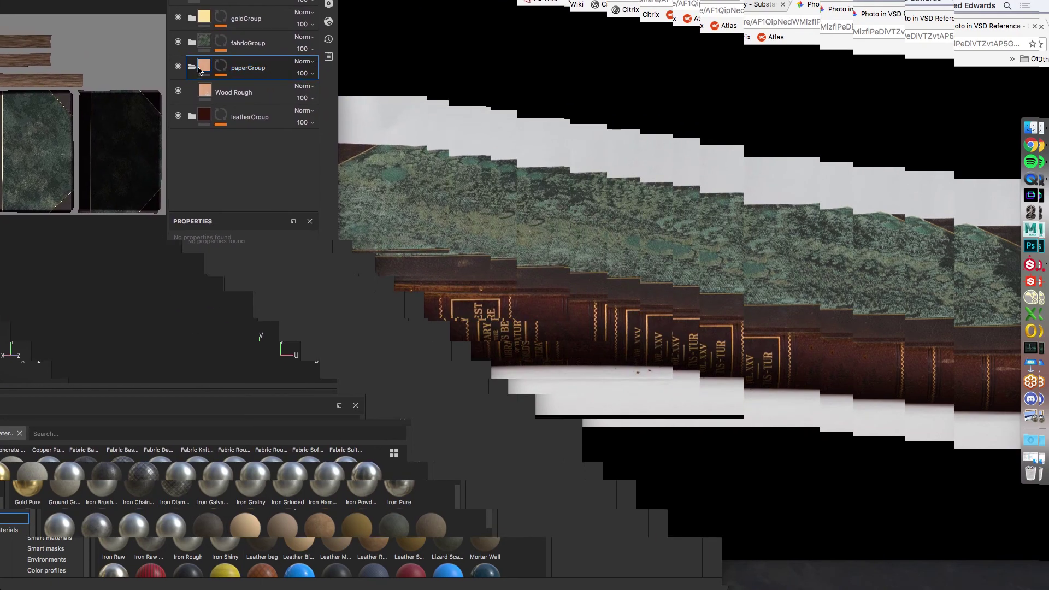
{"action": "left_click_drag", "start_coordinate": [199, 70], "coordinate": [212, 96]}
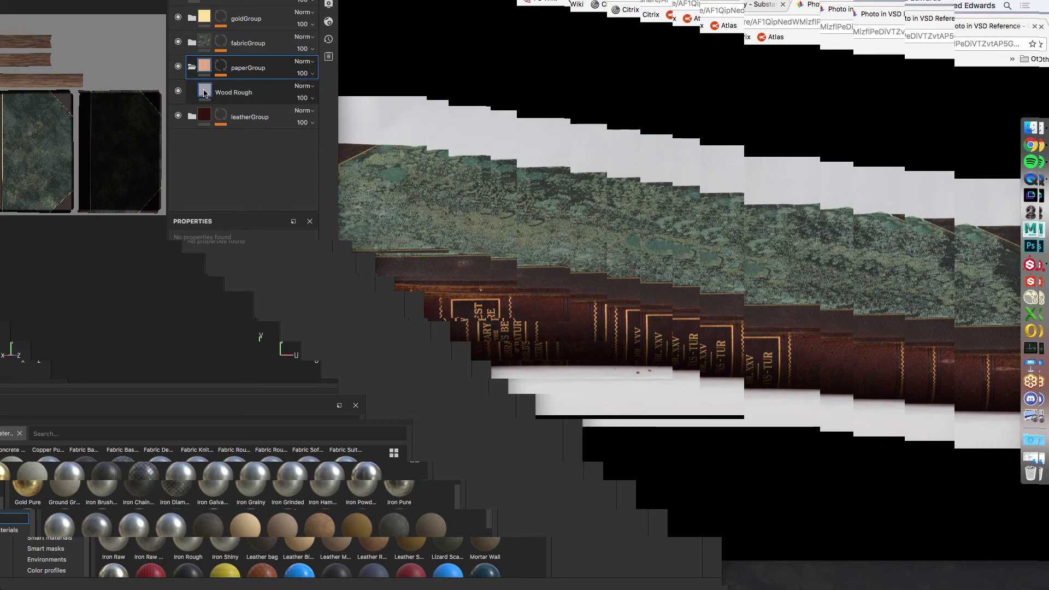
{"action": "mouse_move", "coordinate": [204, 93]}
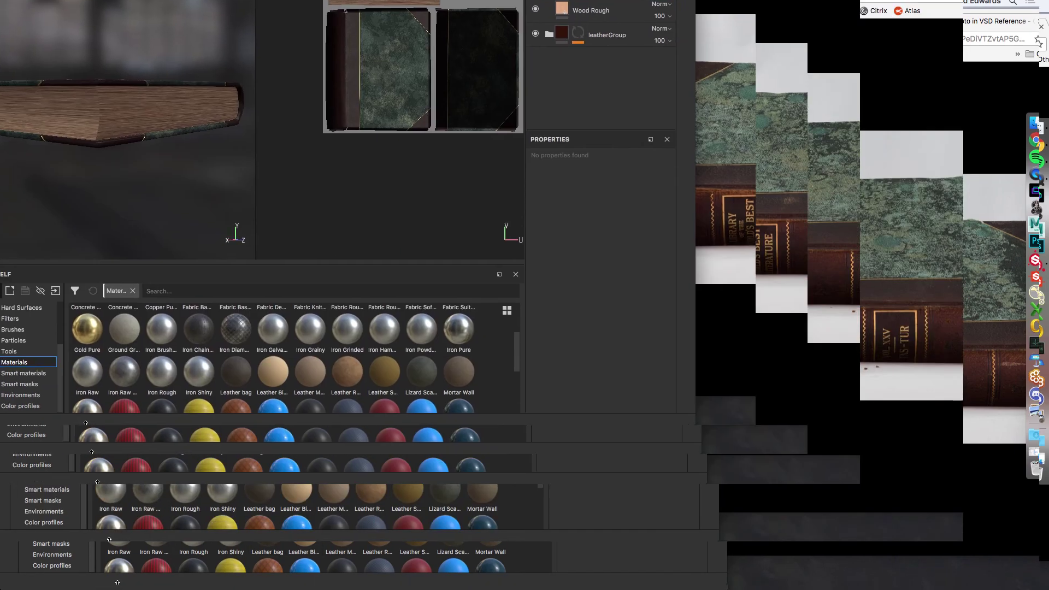
{"action": "scroll", "coordinate": [205, 373], "scroll_direction": "down", "scroll_amount": 3}
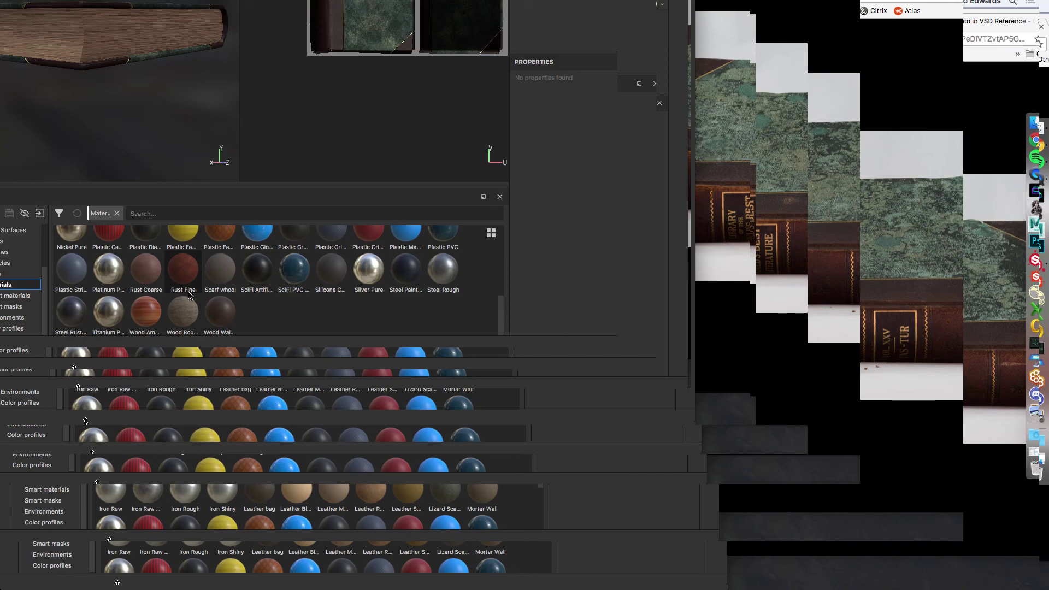
Search the shelf's materials for "dirt" and clear the search.
{"action": "left_click", "coordinate": [236, 213]}
{"action": "type", "text": "dirt"}
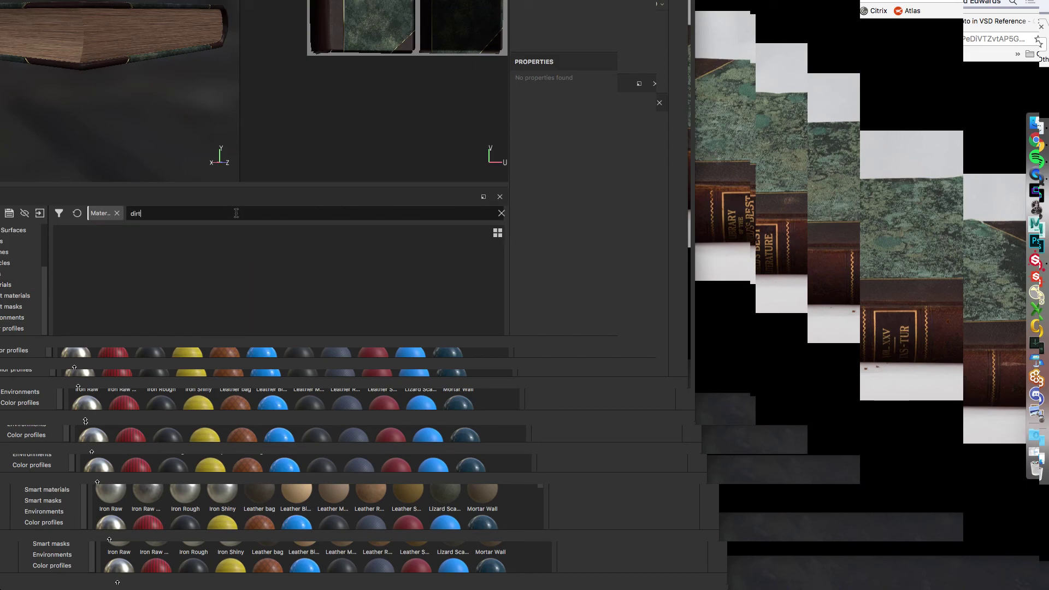
{"action": "key", "text": "BackSpace"}
{"action": "key", "text": "BackSpace"}
{"action": "key", "text": "BackSpace"}
{"action": "key", "text": "BackSpace"}
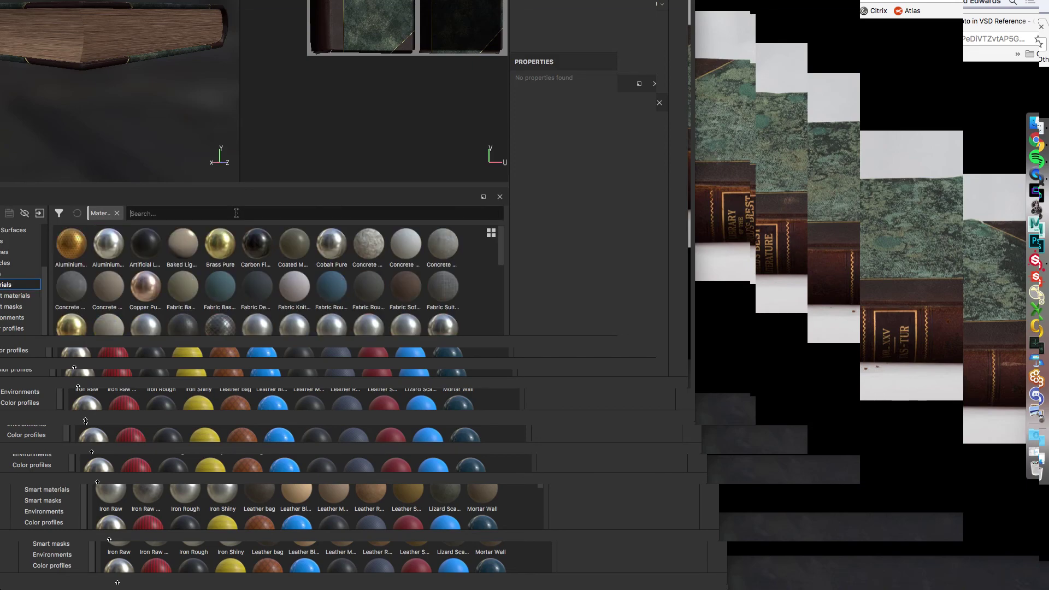
Add the Concrete Bare material as a new layer inside paperGroup, directly above Wood Rough.
{"action": "mouse_move", "coordinate": [413, 300]}
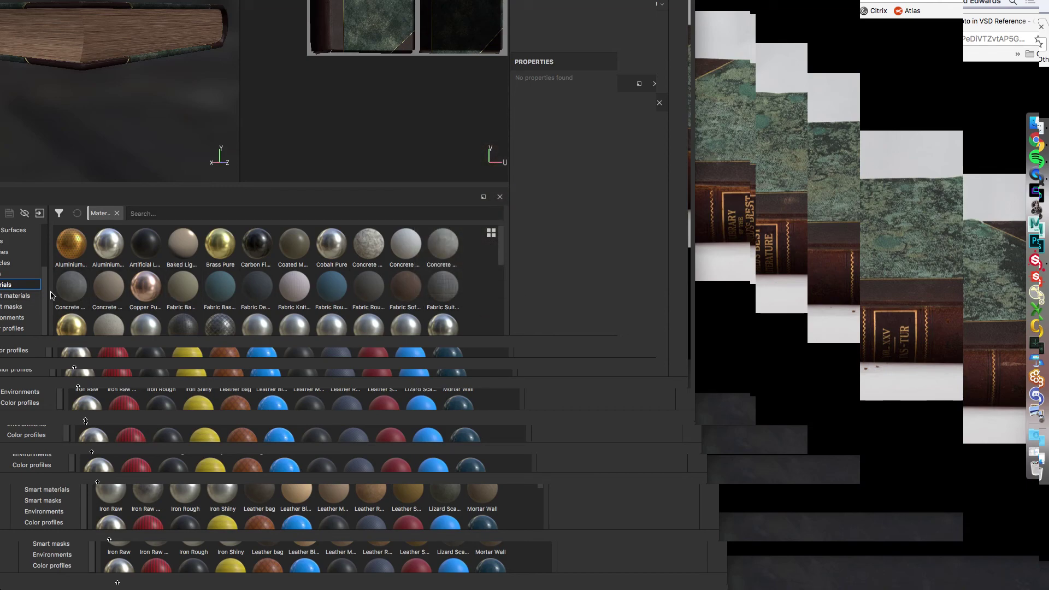
{"action": "mouse_move", "coordinate": [69, 295]}
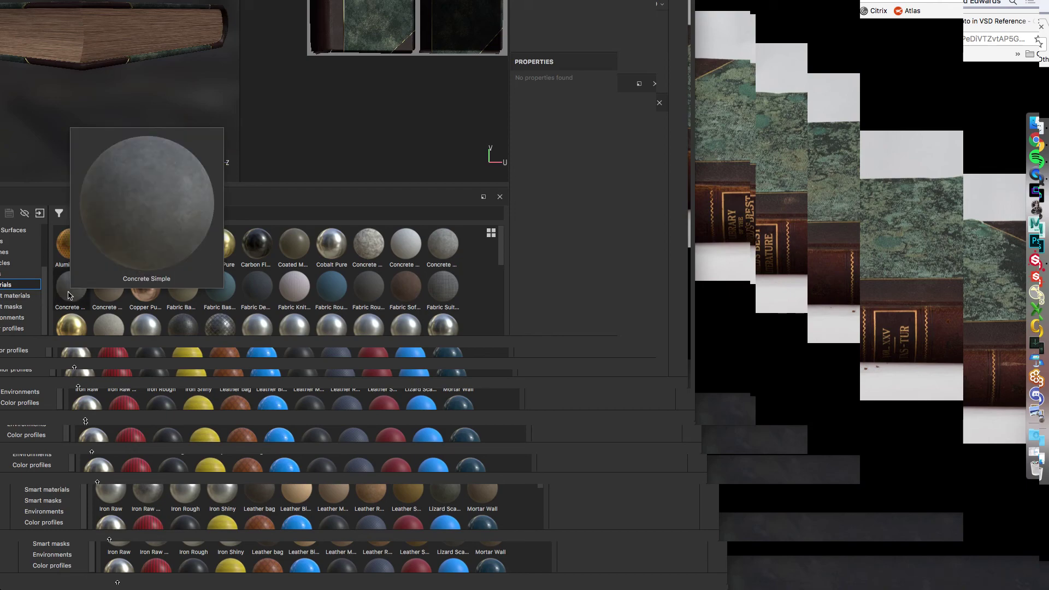
{"action": "mouse_move", "coordinate": [121, 297]}
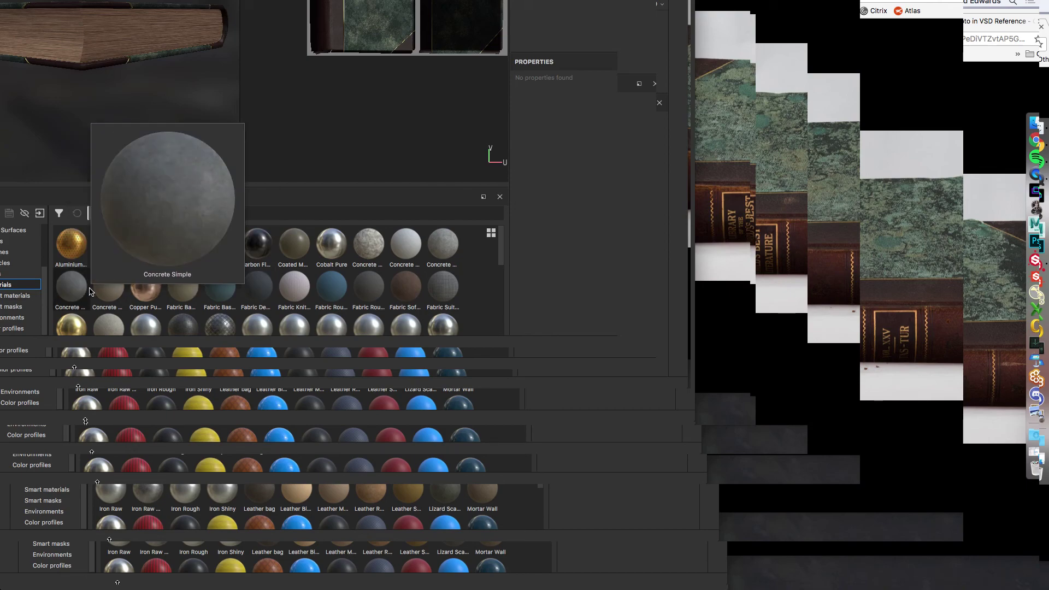
{"action": "mouse_move", "coordinate": [443, 251]}
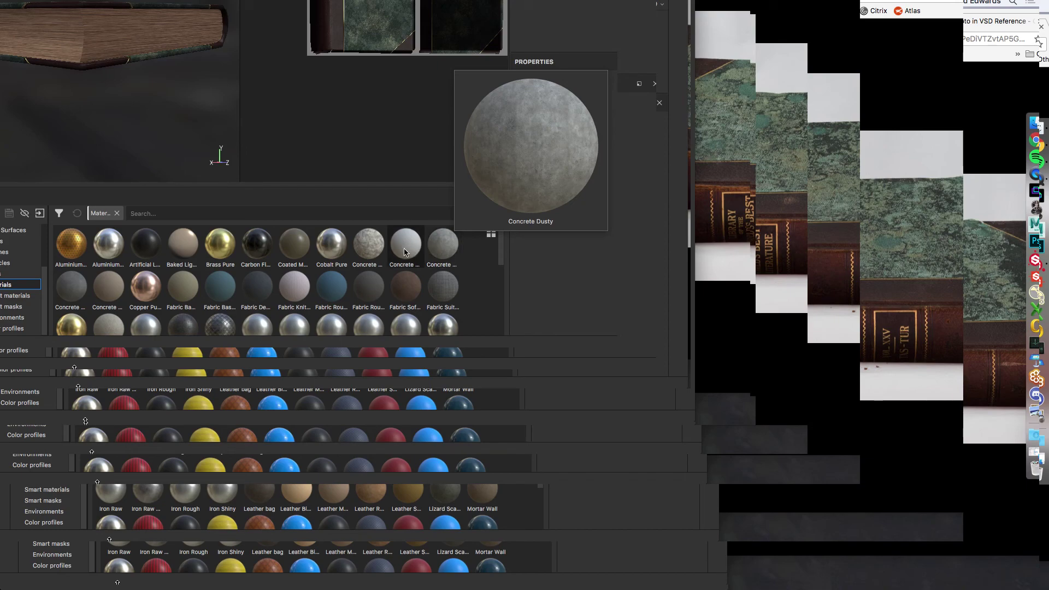
{"action": "mouse_move", "coordinate": [370, 252]}
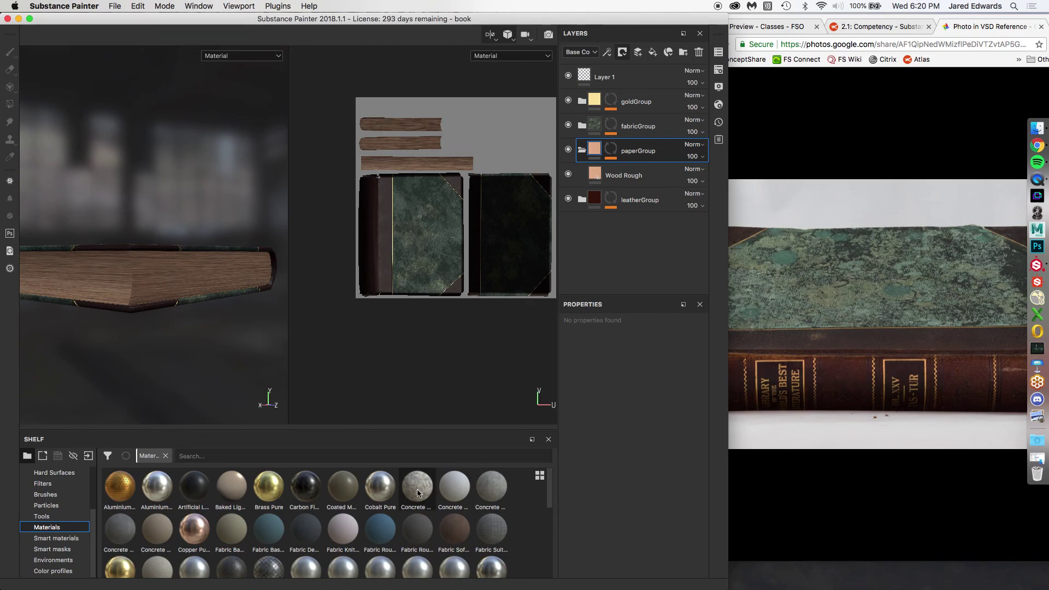
{"action": "mouse_move", "coordinate": [418, 493]}
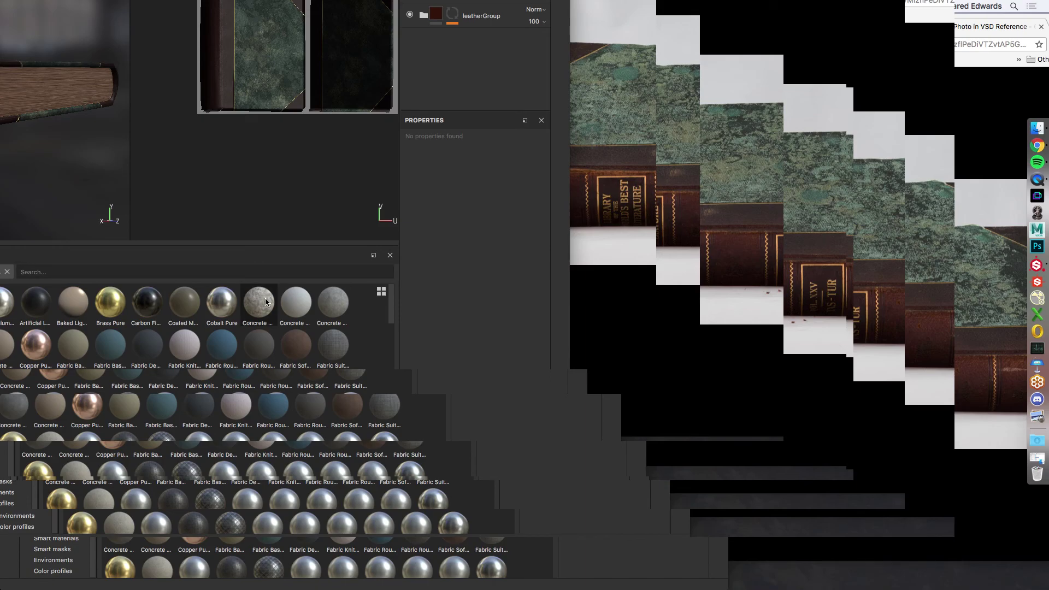
{"action": "mouse_move", "coordinate": [264, 298]}
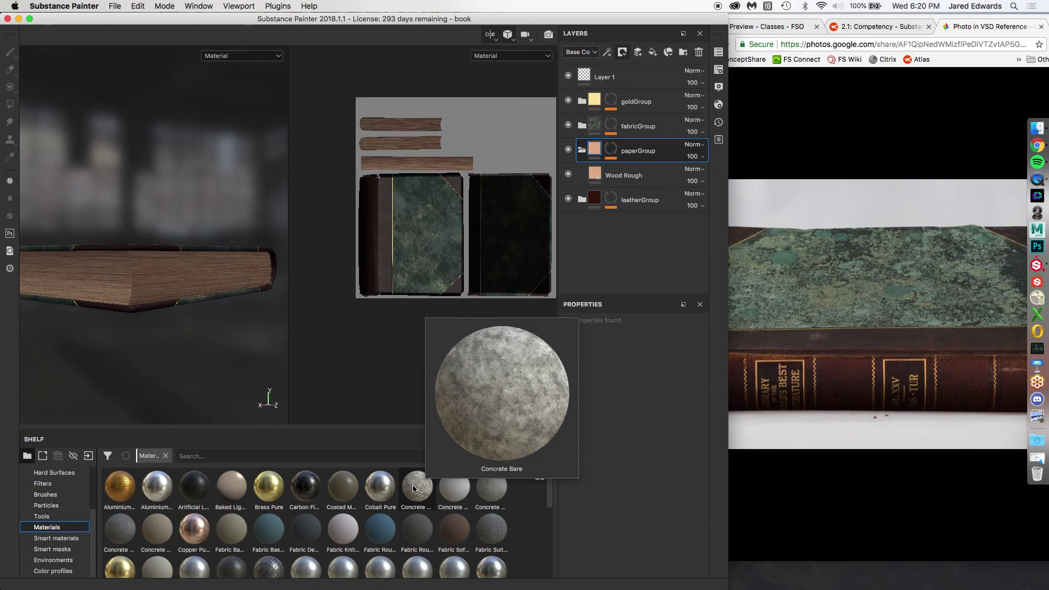
{"action": "left_click_drag", "start_coordinate": [413, 497], "coordinate": [621, 170]}
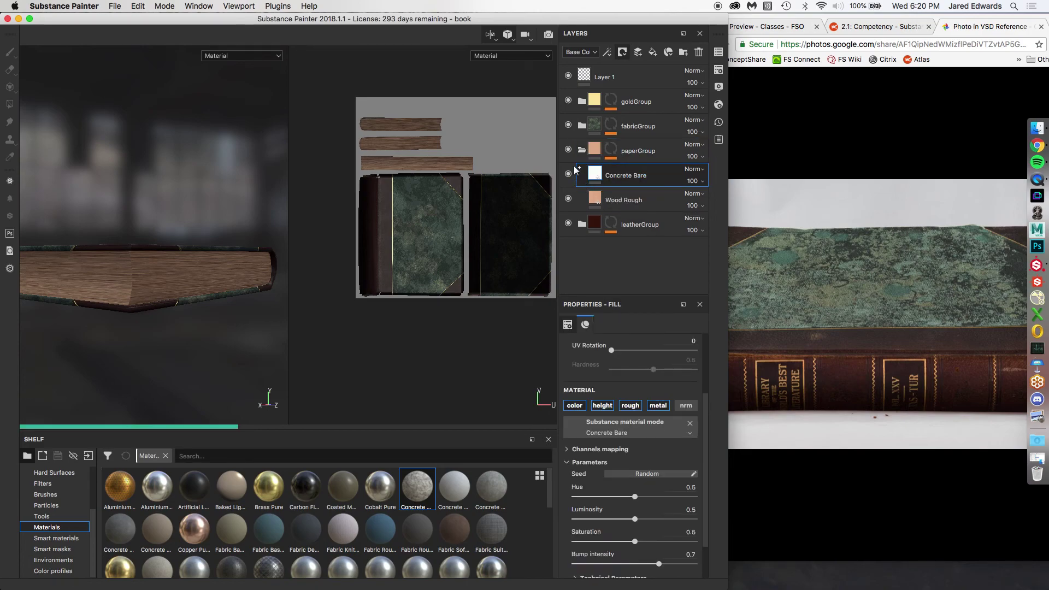
Disable the height and metal channels on the Concrete Bare layer, keeping only color and roughness.
{"action": "left_click_drag", "start_coordinate": [207, 313], "coordinate": [171, 285], "text": "alt"}
{"action": "right_click_drag", "start_coordinate": [171, 285], "coordinate": [269, 339], "text": "alt"}
{"action": "left_click_drag", "start_coordinate": [143, 307], "coordinate": [218, 302], "text": "alt"}
{"action": "right_click_drag", "start_coordinate": [218, 301], "coordinate": [101, 300], "text": "alt"}
{"action": "left_click_drag", "start_coordinate": [100, 300], "coordinate": [162, 308], "text": "alt"}
{"action": "right_click_drag", "start_coordinate": [161, 308], "coordinate": [213, 337], "text": "alt"}
{"action": "left_click_drag", "start_coordinate": [213, 337], "coordinate": [205, 331], "text": "alt"}
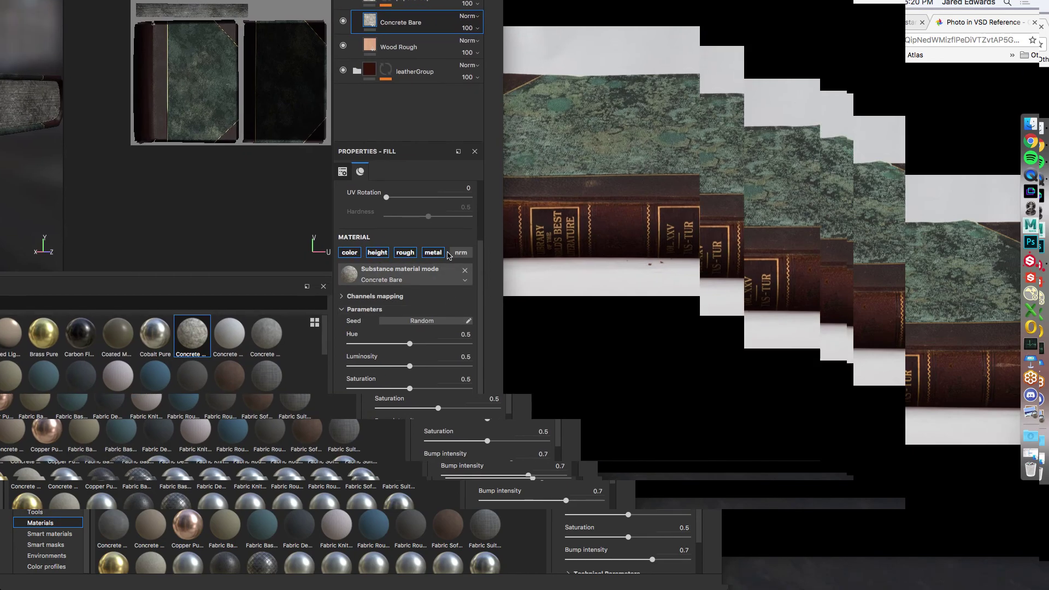
{"action": "left_click", "coordinate": [377, 252]}
{"action": "left_click", "coordinate": [437, 254]}
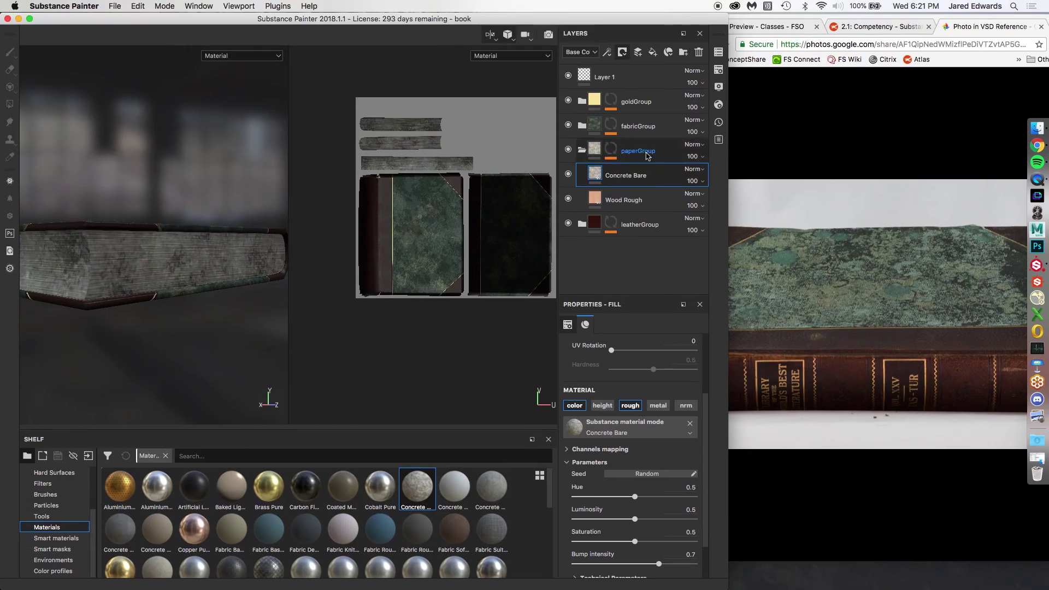
Try the Overlay blending mode on the Concrete Bare layer and inspect the page edges.
{"action": "left_click_drag", "start_coordinate": [206, 275], "coordinate": [232, 283], "text": "alt"}
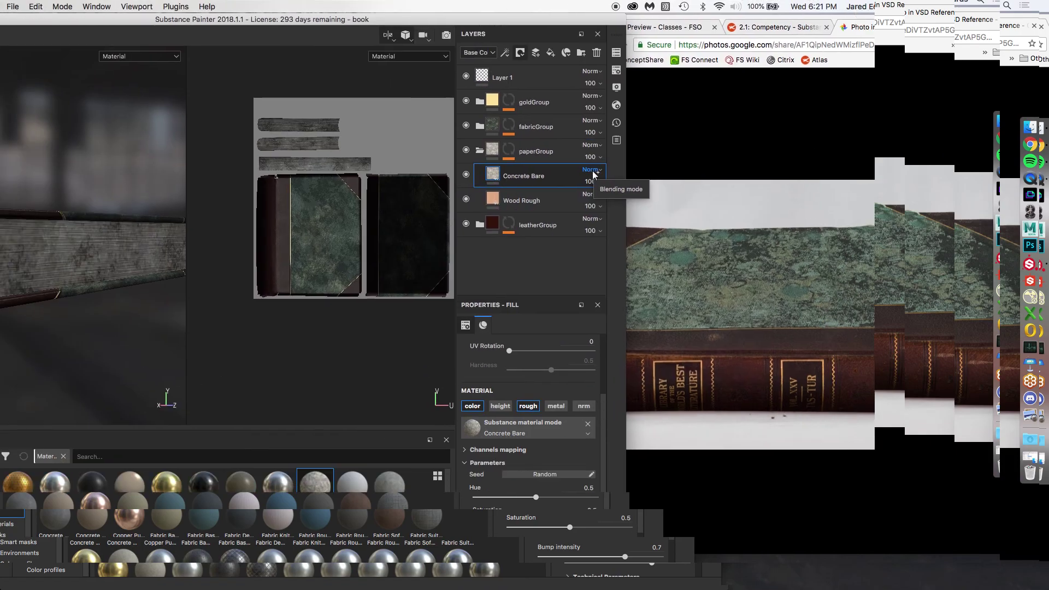
{"action": "left_click", "coordinate": [595, 173]}
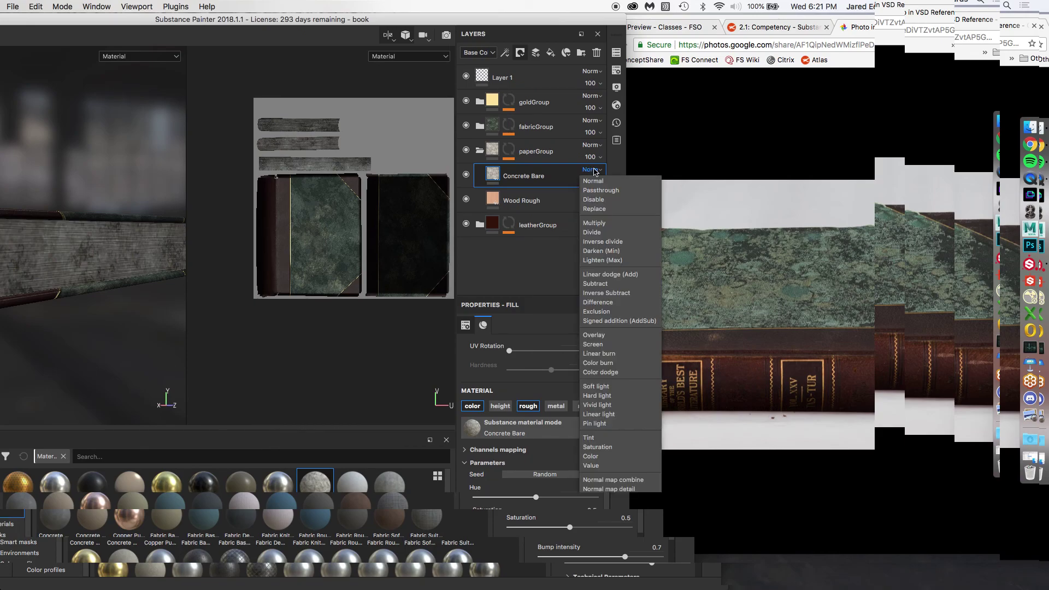
{"action": "left_click", "coordinate": [603, 335]}
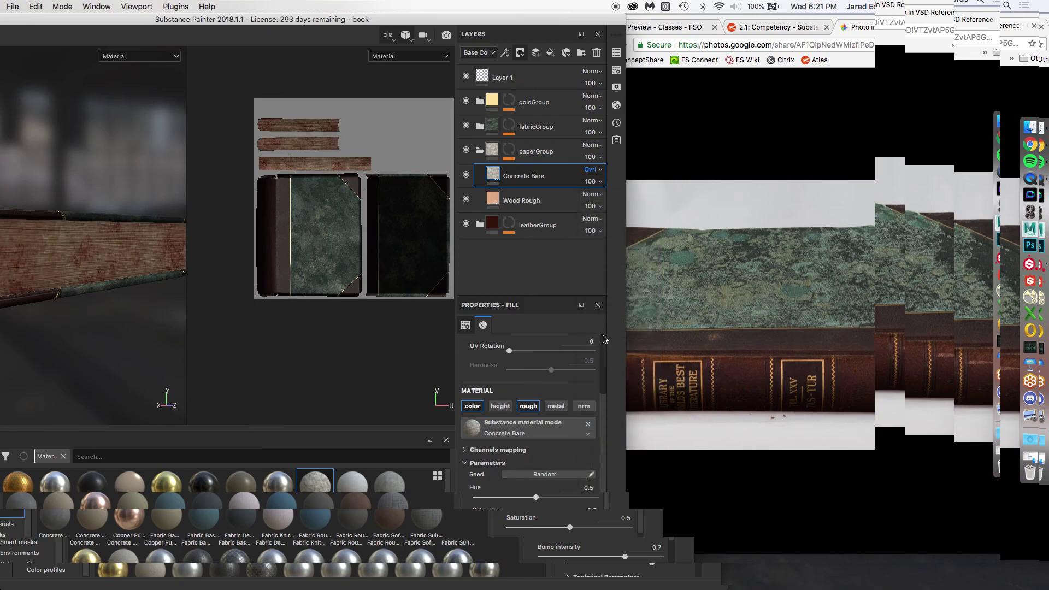
{"action": "left_click_drag", "start_coordinate": [38, 240], "coordinate": [110, 234], "text": "alt"}
{"action": "mouse_move", "coordinate": [211, 232]}
{"action": "left_mouse_down", "text": "alt"}
{"action": "mouse_move", "coordinate": [209, 246]}
{"action": "mouse_move", "coordinate": [192, 234]}
{"action": "mouse_move", "coordinate": [211, 236]}
{"action": "left_mouse_up", "text": "alt"}
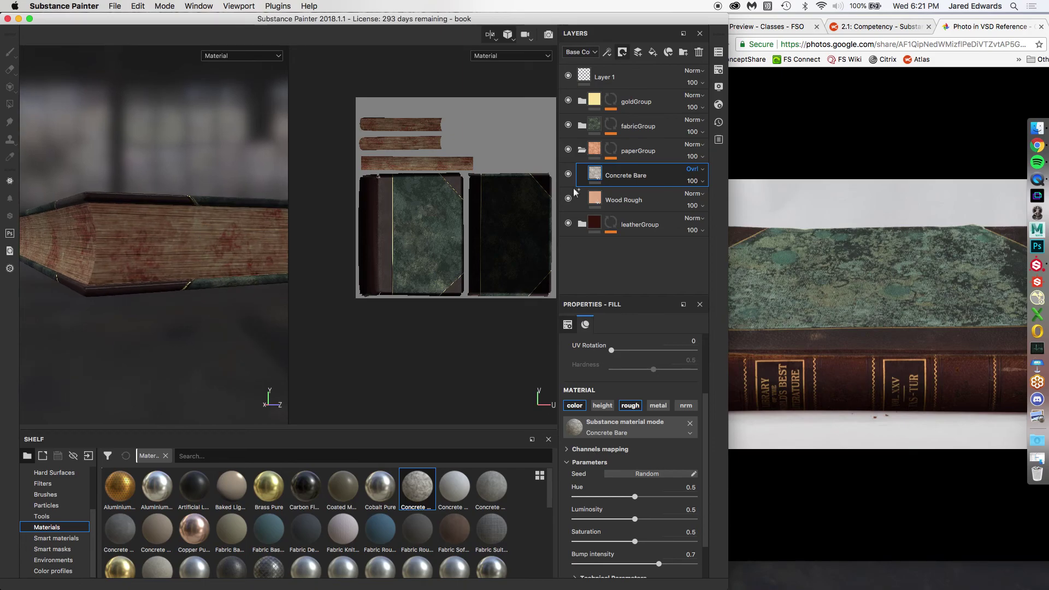
Set the Concrete Bare layer's blending mode to Multiply and its Base Color opacity to 90.
{"action": "left_click", "coordinate": [689, 169]}
{"action": "left_click", "coordinate": [702, 224]}
{"action": "left_click_drag", "start_coordinate": [227, 245], "coordinate": [181, 245], "text": "alt"}
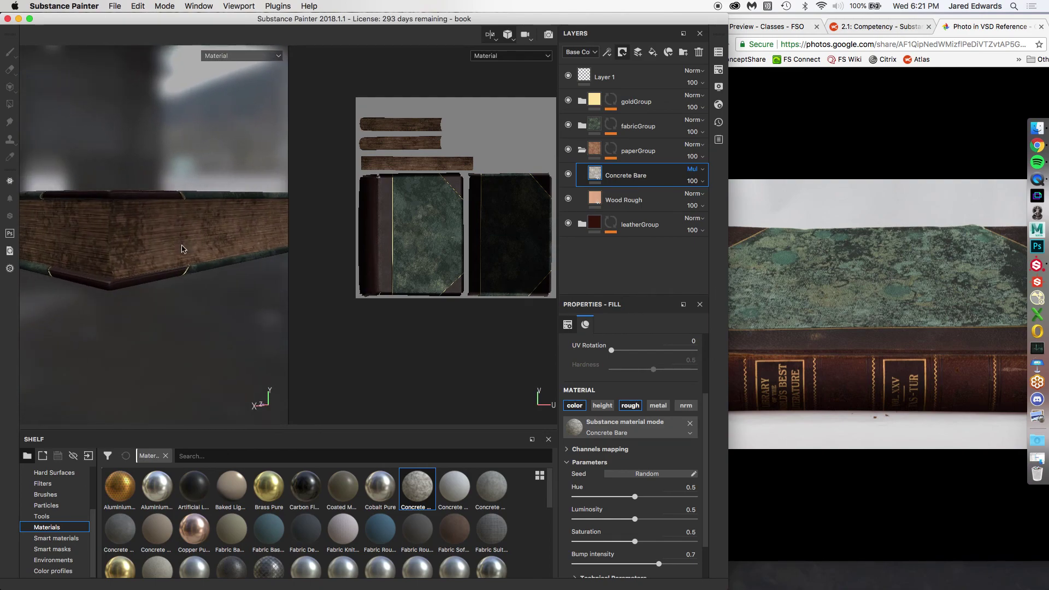
{"action": "left_click", "coordinate": [692, 181]}
{"action": "mouse_move", "coordinate": [732, 201]}
{"action": "left_mouse_down"}
{"action": "mouse_move", "coordinate": [706, 204]}
{"action": "mouse_move", "coordinate": [729, 202]}
{"action": "left_mouse_up"}
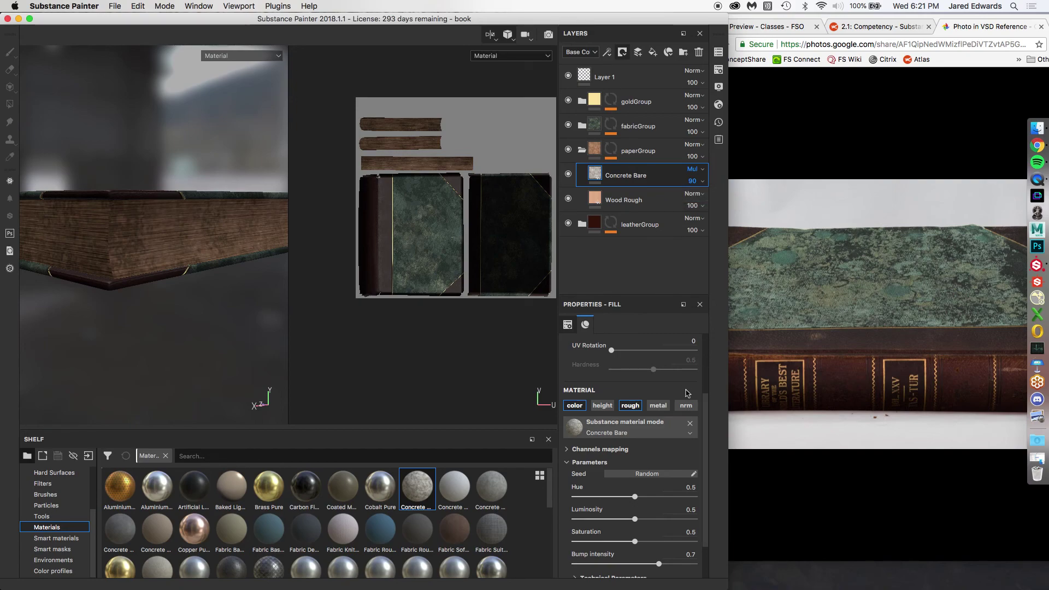
{"action": "left_click_drag", "start_coordinate": [284, 264], "coordinate": [173, 271], "text": "alt"}
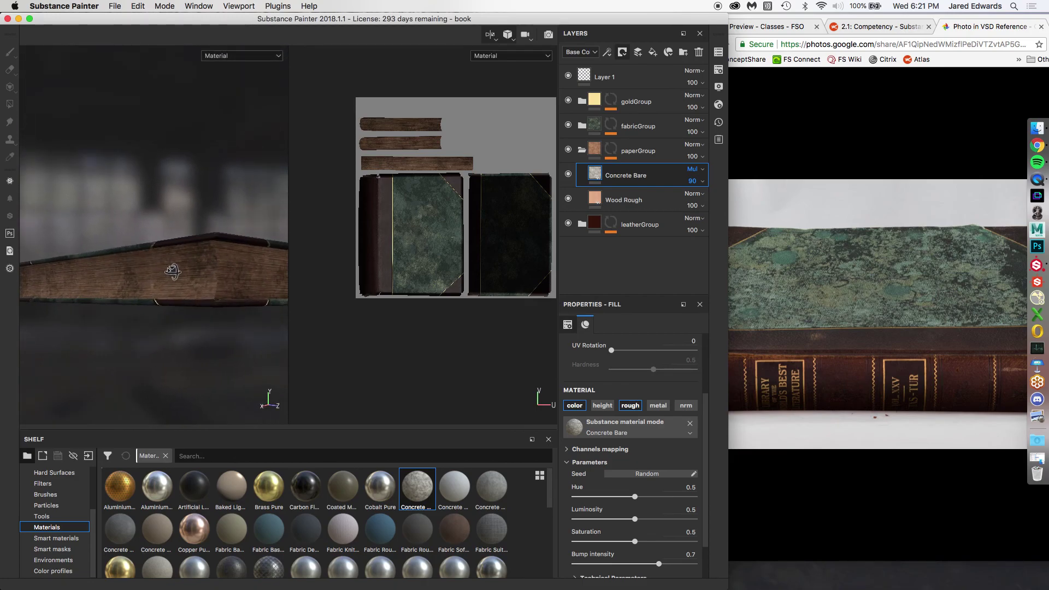
Examine the Concrete Bare layer's channels mapping, parameters and technical parameters.
{"action": "scroll", "coordinate": [627, 517], "scroll_direction": "down", "scroll_amount": 3}
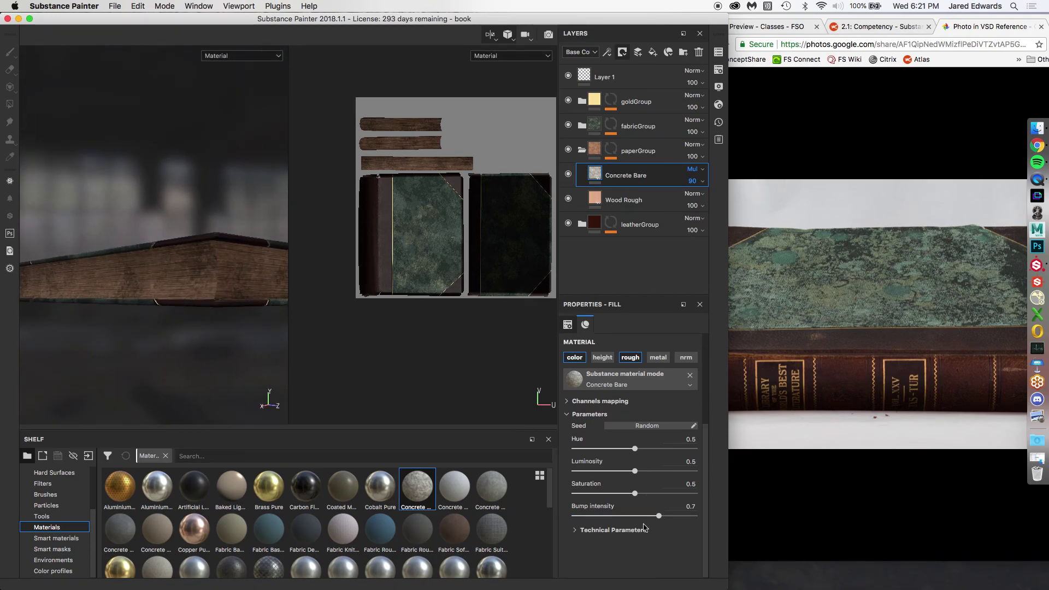
{"action": "scroll", "coordinate": [627, 517], "scroll_direction": "down", "scroll_amount": 2}
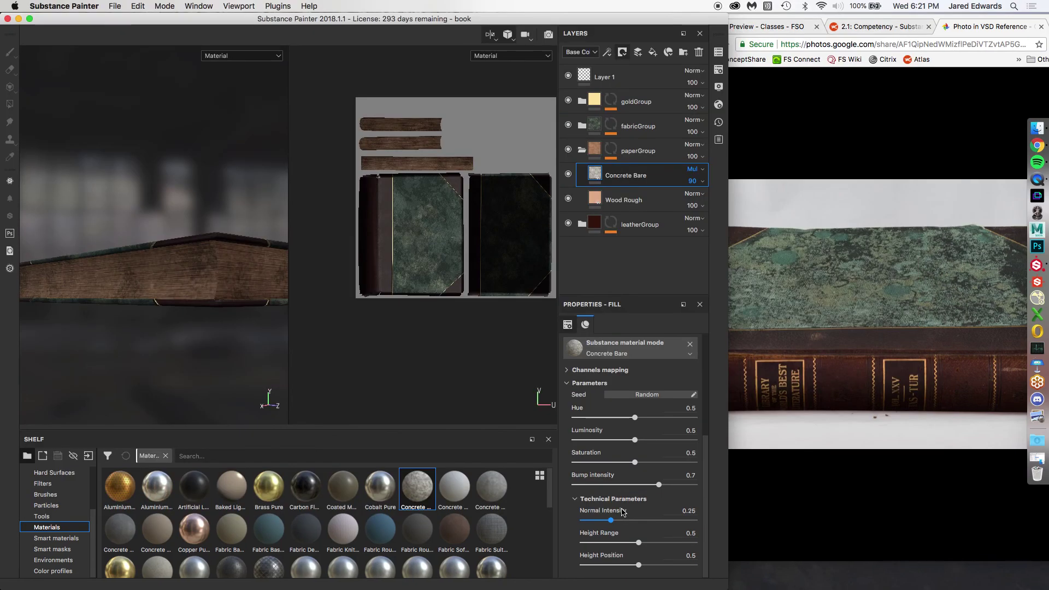
{"action": "scroll", "coordinate": [627, 349], "scroll_direction": "up", "scroll_amount": 5}
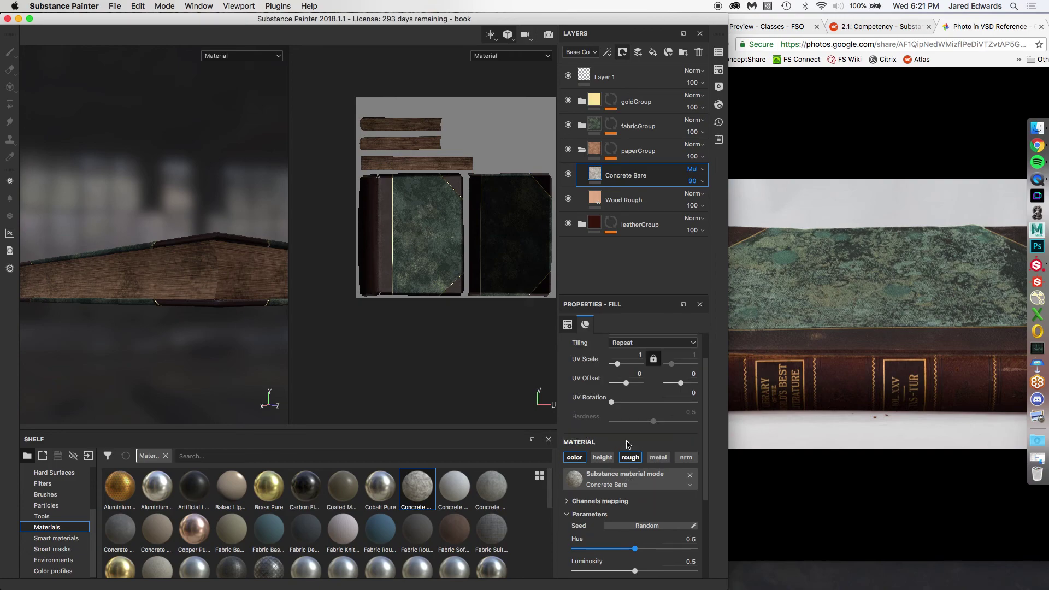
{"action": "scroll", "coordinate": [627, 444], "scroll_direction": "down", "scroll_amount": 5}
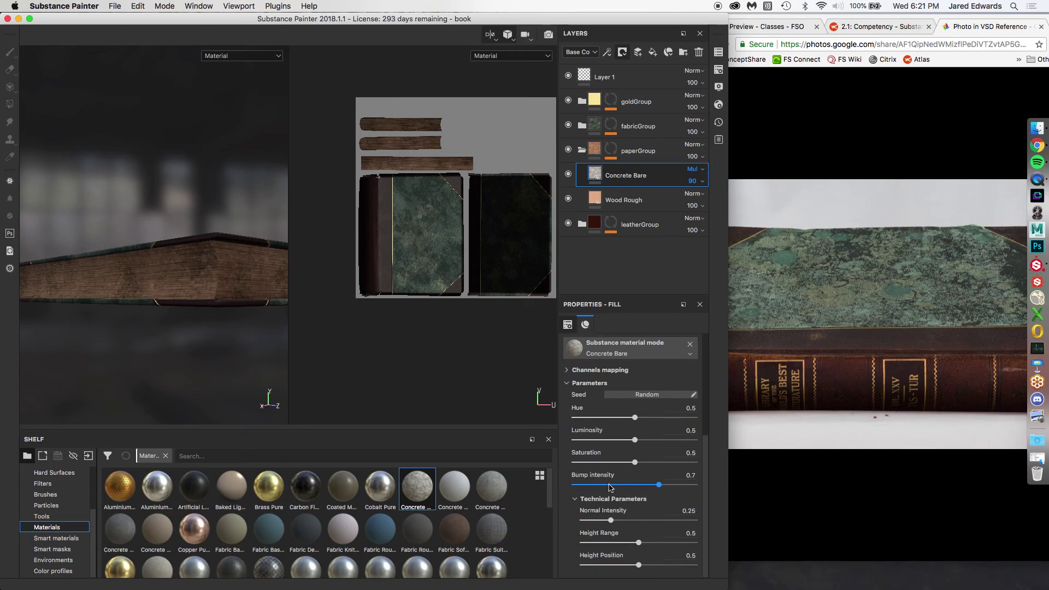
{"action": "left_click", "coordinate": [606, 371]}
{"action": "left_click", "coordinate": [606, 371]}
{"action": "left_click", "coordinate": [599, 389]}
Display the roughness channel on its own and set the Concrete Bare layer's UV scale to 1.5.
{"action": "key", "text": "c"}
{"action": "key", "text": "c"}
{"action": "key", "text": "c"}
{"action": "key", "text": "c"}
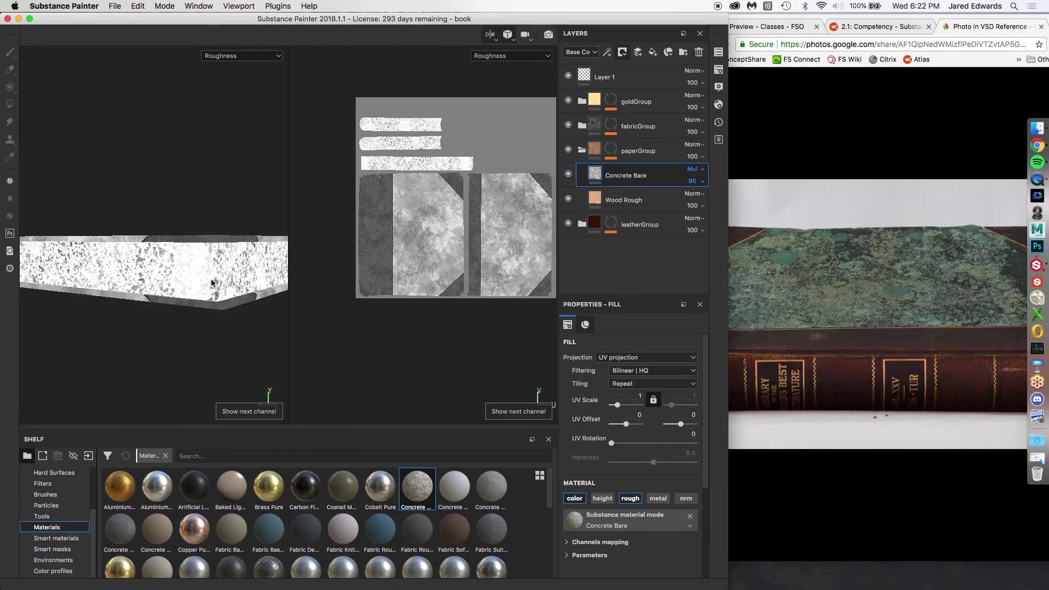
{"action": "key", "text": "c"}
{"action": "key", "text": "c"}
{"action": "key", "text": "c"}
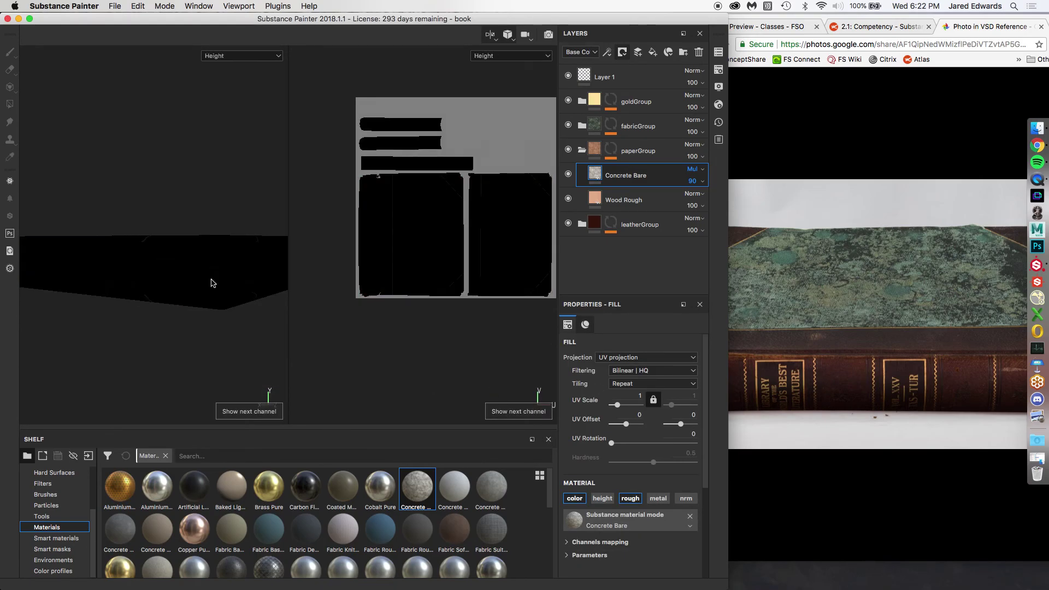
{"action": "left_click_drag", "start_coordinate": [212, 283], "coordinate": [182, 275], "text": "alt"}
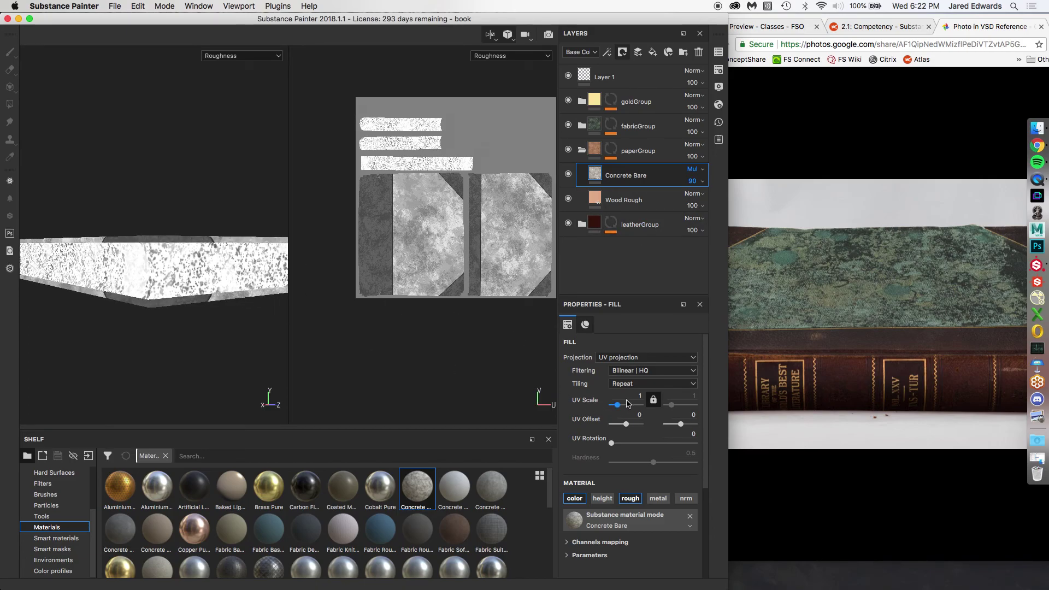
{"action": "type", "text": ".5"}
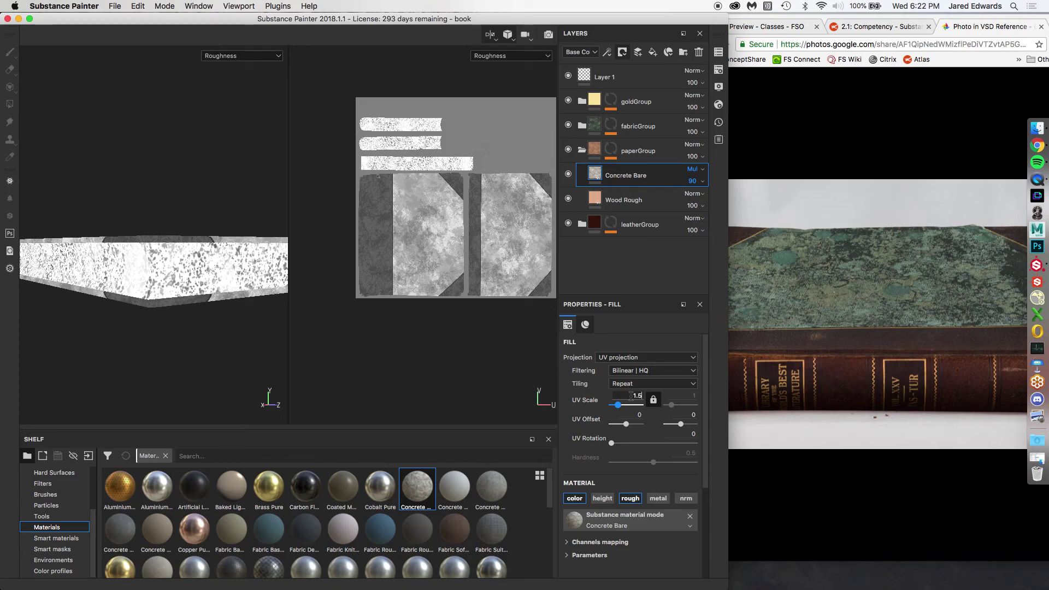
{"action": "key", "text": "Return"}
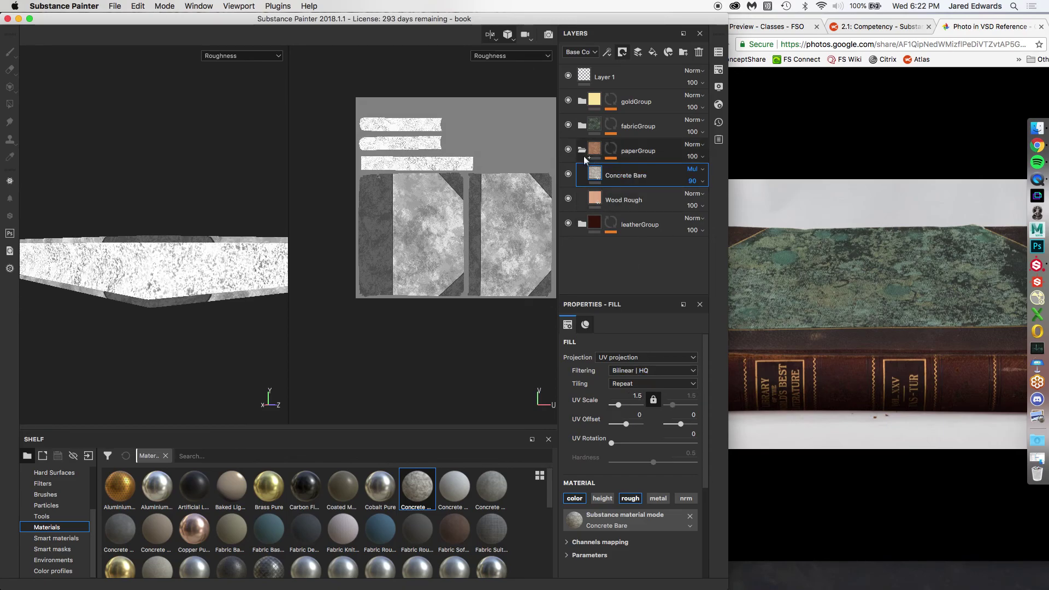
Restore the full material display, inspect the book's page edges and spine, and collapse paperGroup.
{"action": "key", "text": "m"}
{"action": "left_click_drag", "start_coordinate": [184, 259], "coordinate": [138, 246], "text": "alt"}
{"action": "middle_click_drag", "start_coordinate": [138, 246], "coordinate": [195, 239], "text": "alt"}
{"action": "left_click_drag", "start_coordinate": [194, 239], "coordinate": [150, 234], "text": "alt"}
{"action": "middle_click_drag", "start_coordinate": [150, 234], "coordinate": [131, 227], "text": "alt"}
{"action": "left_click_drag", "start_coordinate": [131, 227], "coordinate": [176, 235], "text": "alt"}
{"action": "left_click", "coordinate": [582, 151]}
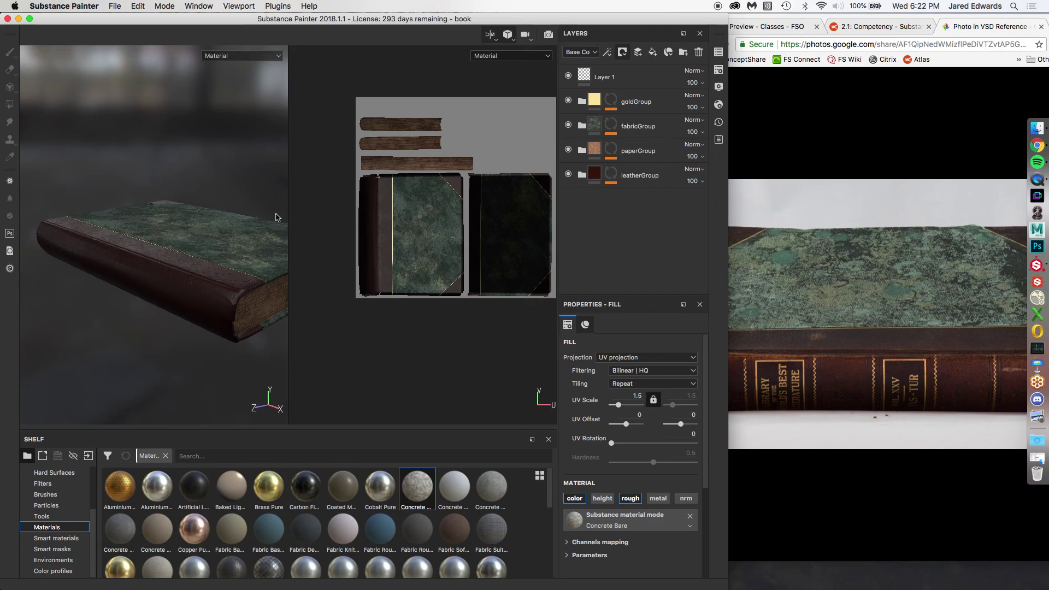
Move the reference photo's browser window out of the way and widen the painting window across most of the screen.
{"action": "left_click_drag", "start_coordinate": [1002, 20], "coordinate": [599, 28]}
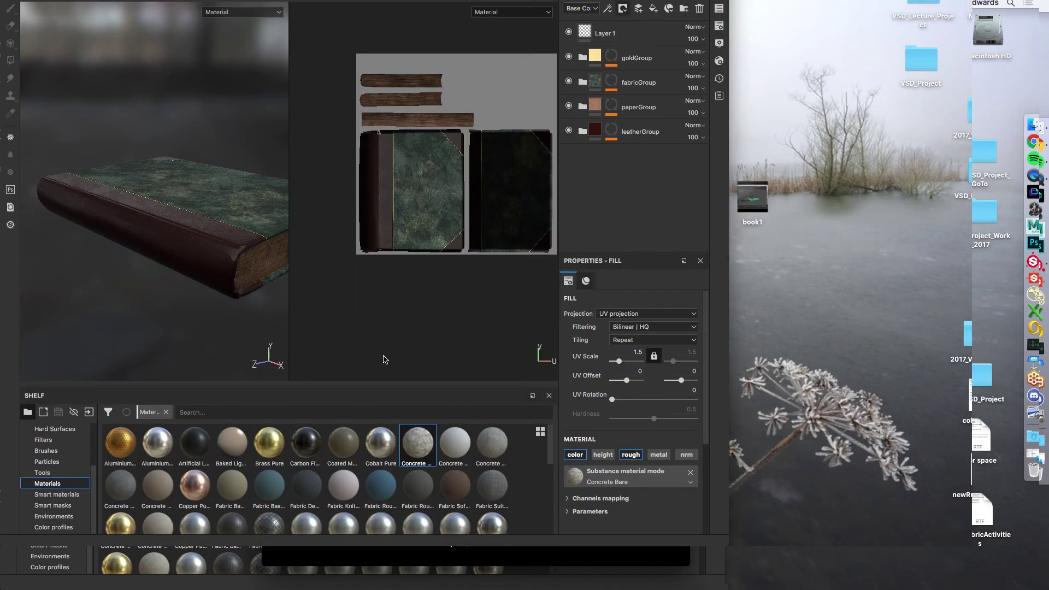
{"action": "left_click_drag", "start_coordinate": [170, 208], "coordinate": [211, 199], "text": "alt"}
{"action": "double_click", "coordinate": [565, 26]}
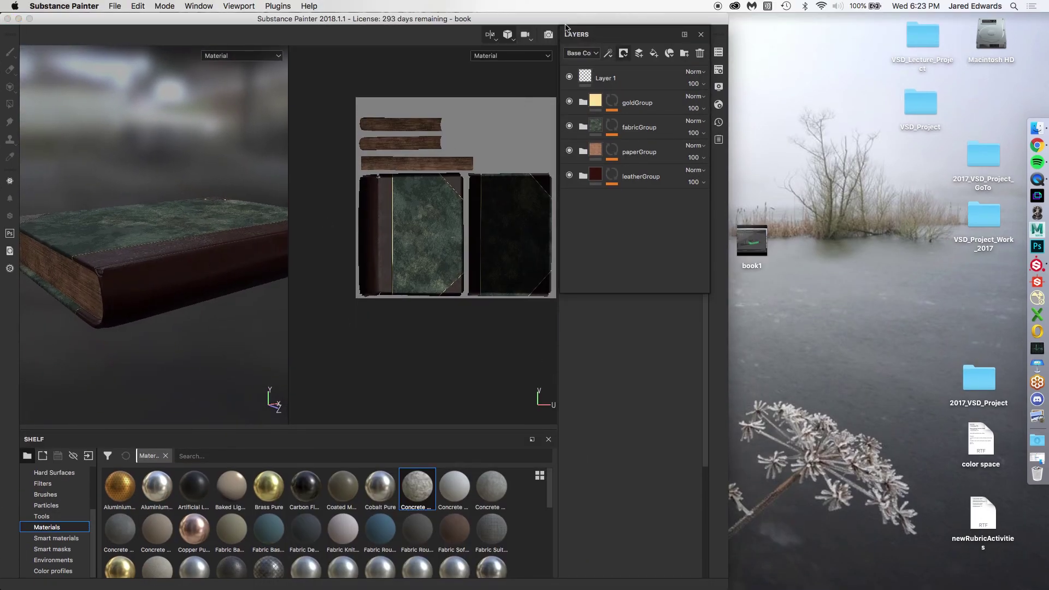
{"action": "double_click", "coordinate": [565, 19]}
{"action": "left_click_drag", "start_coordinate": [661, 38], "coordinate": [957, 38]}
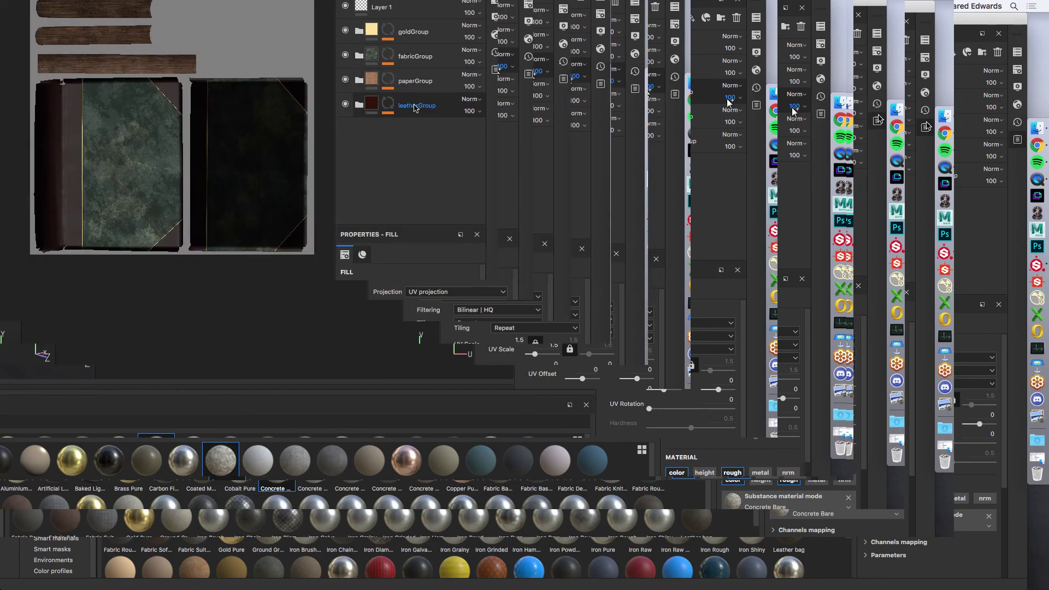
Select leatherGroup and compare the book's leather spine with the reference photo in the browser.
{"action": "left_click", "coordinate": [415, 107]}
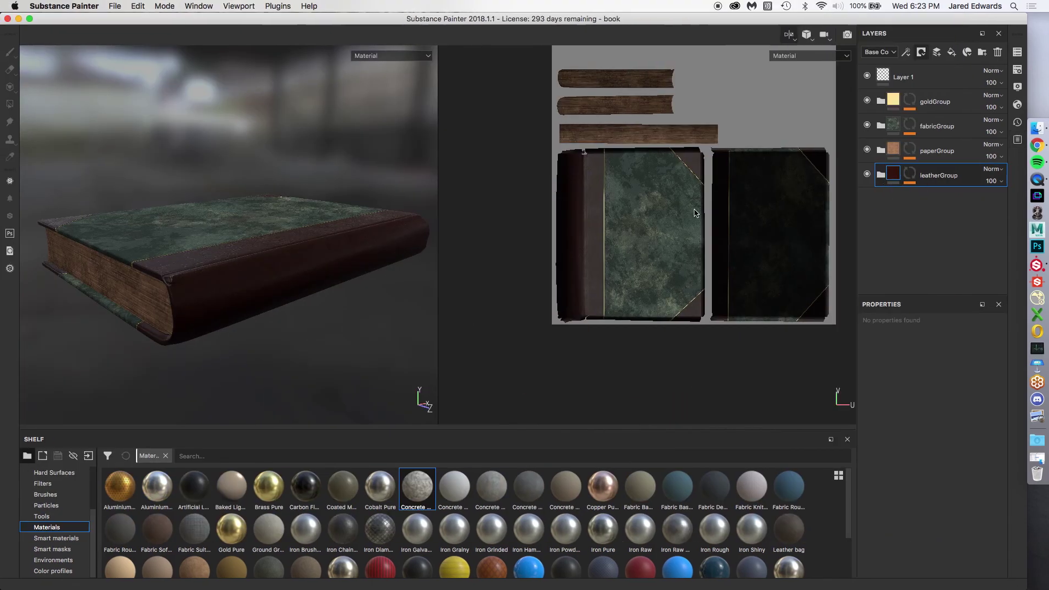
{"action": "mouse_move", "coordinate": [424, 398]}
{"action": "left_mouse_down", "text": "alt"}
{"action": "mouse_move", "coordinate": [307, 204]}
{"action": "mouse_move", "coordinate": [355, 206]}
{"action": "left_mouse_up", "text": "alt"}
{"action": "scroll", "coordinate": [333, 223], "scroll_direction": "up", "scroll_amount": 5}
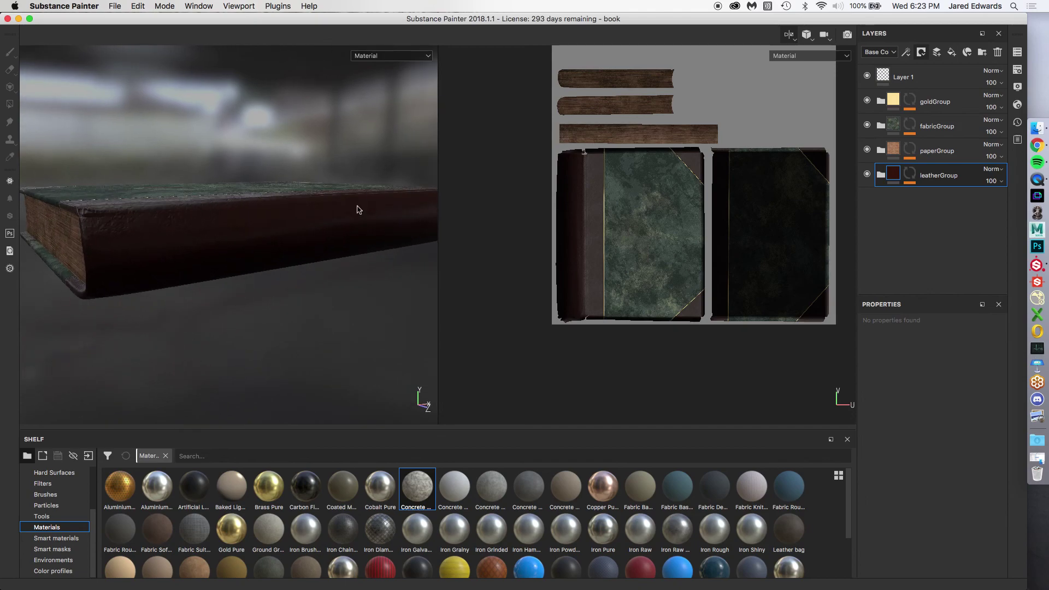
{"action": "left_click", "coordinate": [1038, 144]}
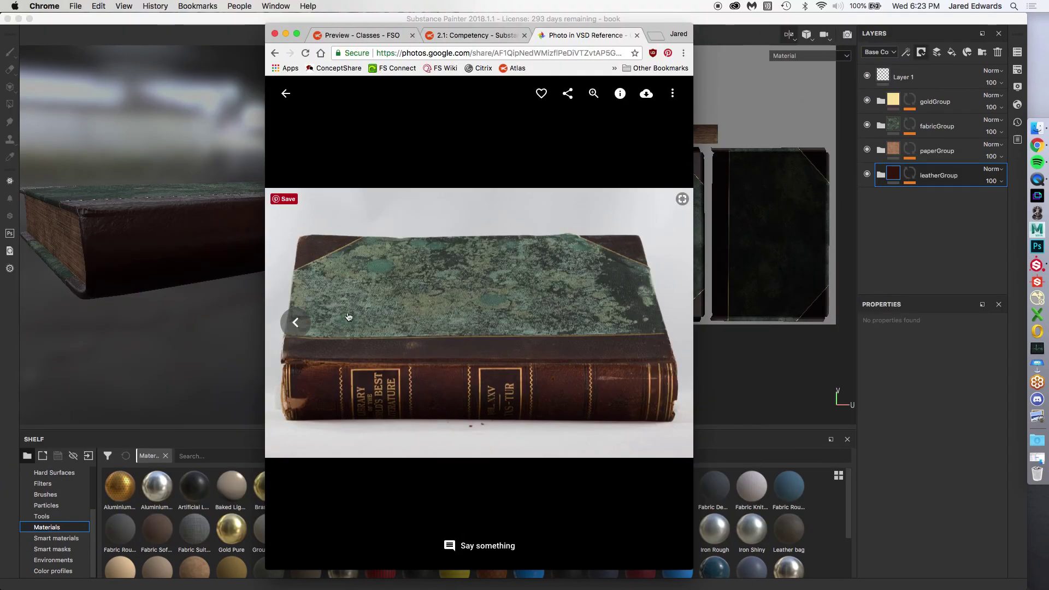
{"action": "key", "text": "super+Tab"}
Expand leatherGroup and add a new fill layer inside it, directly above Artificial Leather.
{"action": "left_click_drag", "start_coordinate": [911, 171], "coordinate": [911, 172]}
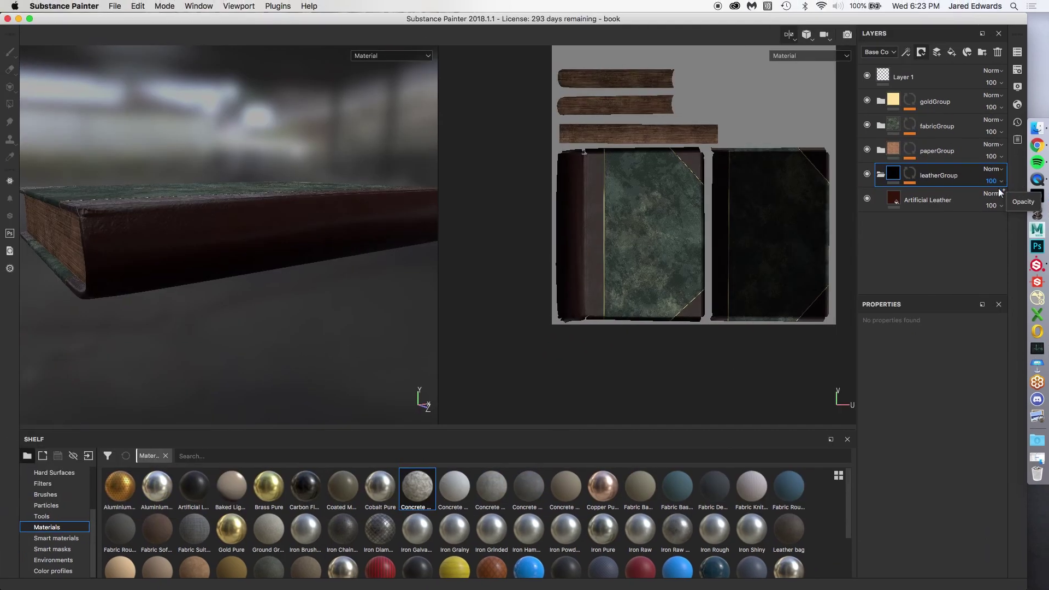
{"action": "mouse_move", "coordinate": [236, 232]}
{"action": "left_mouse_down", "text": "alt"}
{"action": "mouse_move", "coordinate": [274, 241]}
{"action": "mouse_move", "coordinate": [268, 251]}
{"action": "mouse_move", "coordinate": [274, 238]}
{"action": "mouse_move", "coordinate": [273, 251]}
{"action": "left_mouse_up", "text": "alt"}
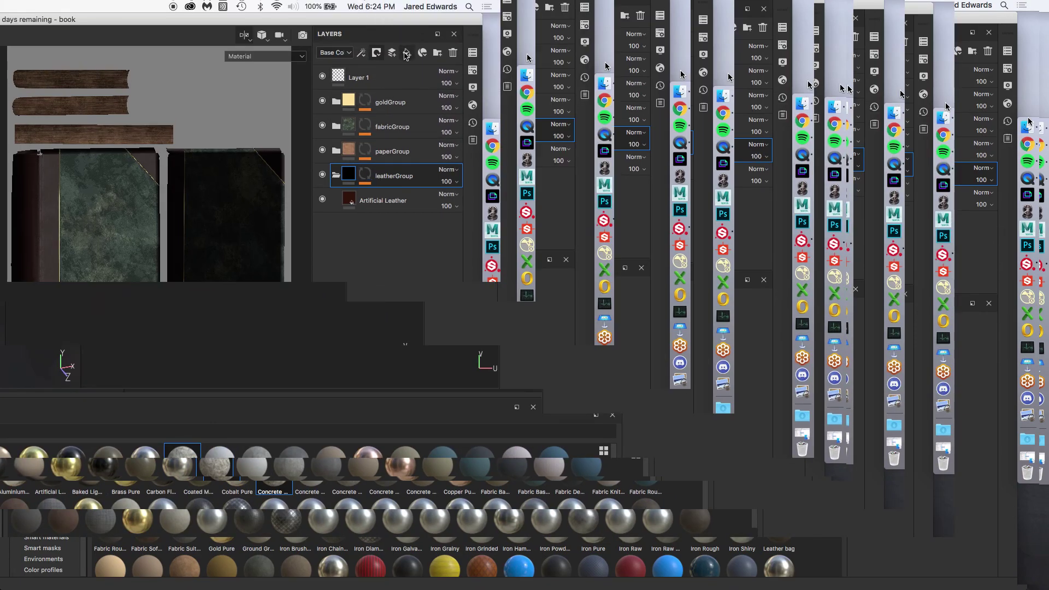
{"action": "left_click", "coordinate": [406, 55]}
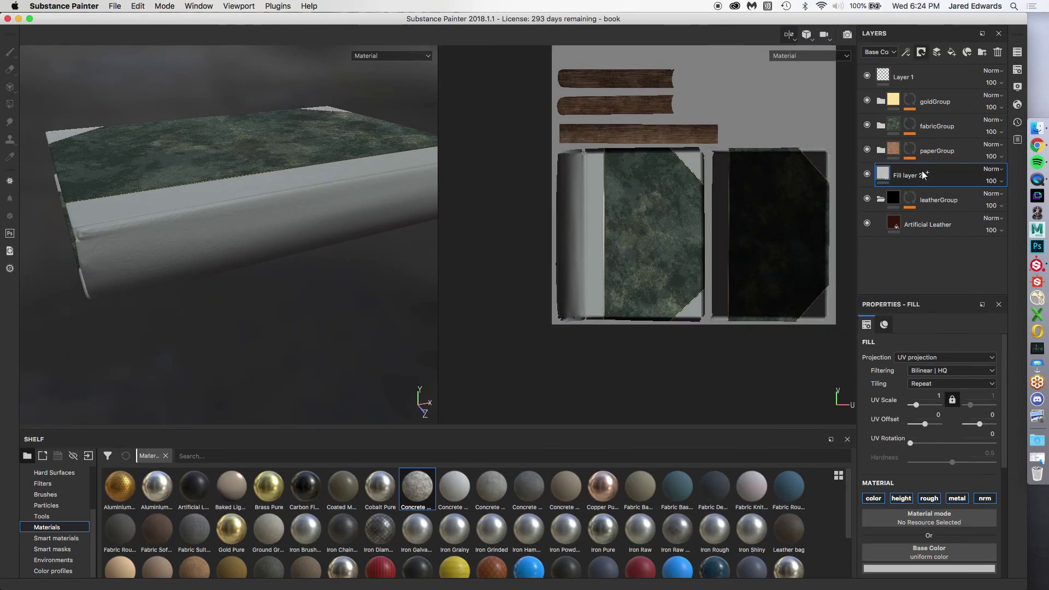
{"action": "left_click_drag", "start_coordinate": [922, 174], "coordinate": [973, 200]}
{"action": "left_click_drag", "start_coordinate": [368, 68], "coordinate": [384, 90]}
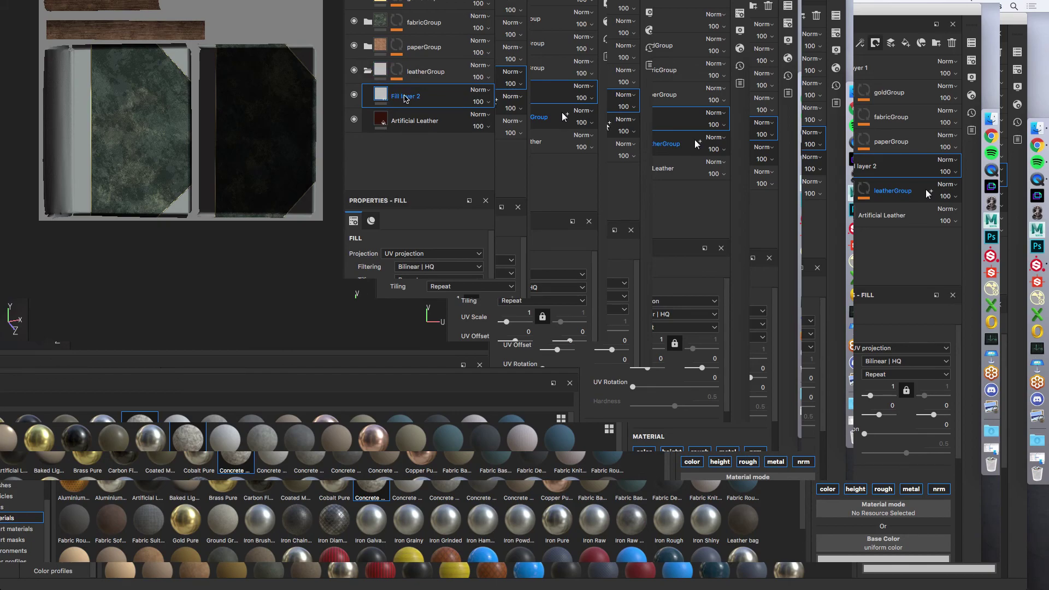
Rename the new fill layer leatherDarkSquare and keep only its color and height channels enabled.
{"action": "double_click", "coordinate": [405, 97]}
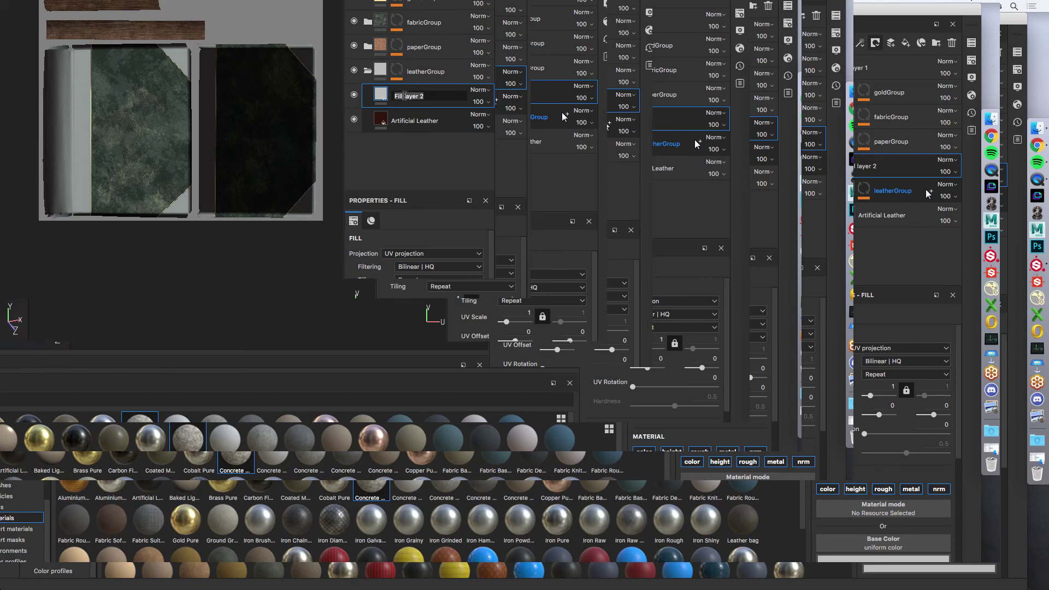
{"action": "type", "text": "leatherDarkSquare"}
{"action": "key", "text": "Return"}
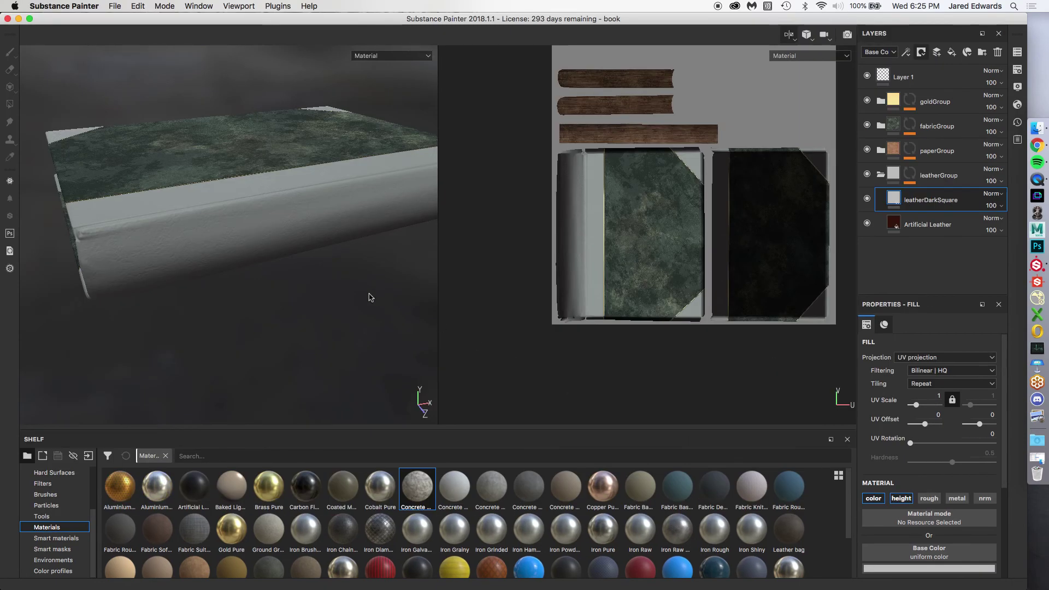
{"action": "left_click_drag", "start_coordinate": [347, 227], "coordinate": [328, 208], "text": "alt"}
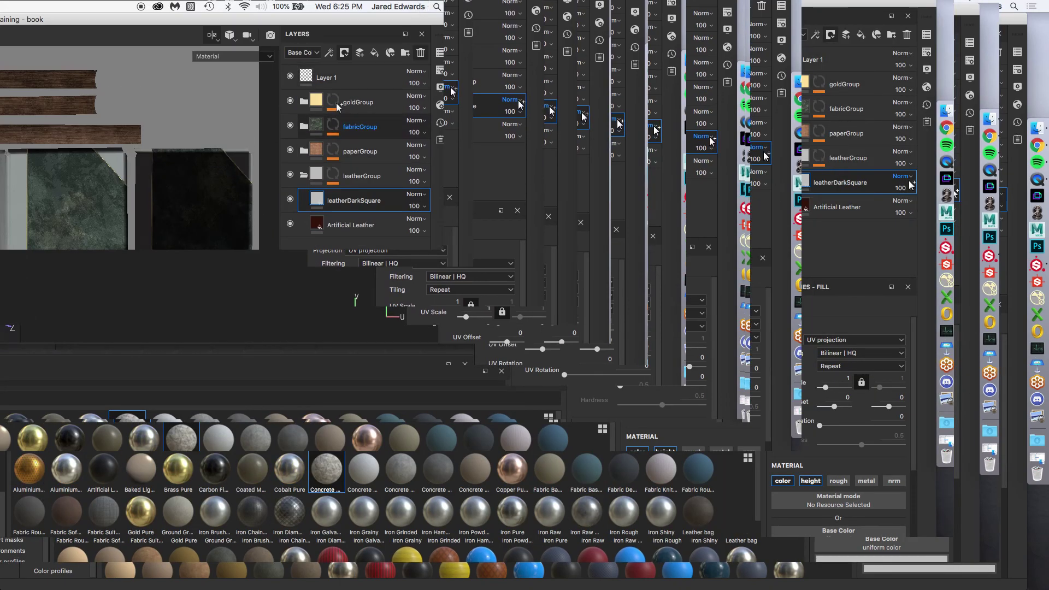
Set the leatherDarkSquare layer's blending mode for the Base Color channel to Multiply.
{"action": "left_click", "coordinate": [312, 53]}
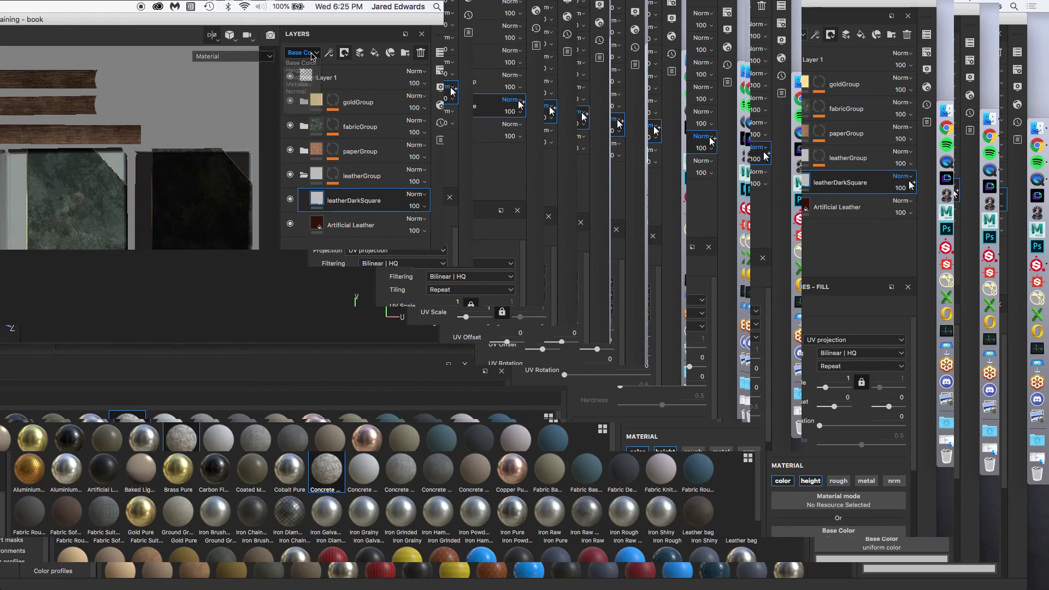
{"action": "left_click", "coordinate": [311, 53]}
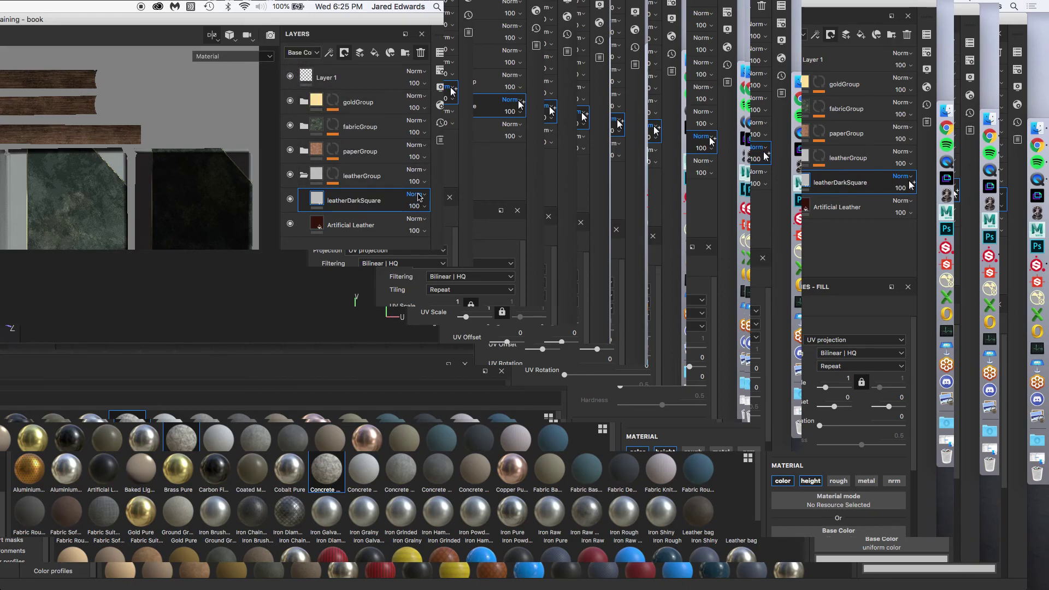
{"action": "left_click", "coordinate": [419, 197]}
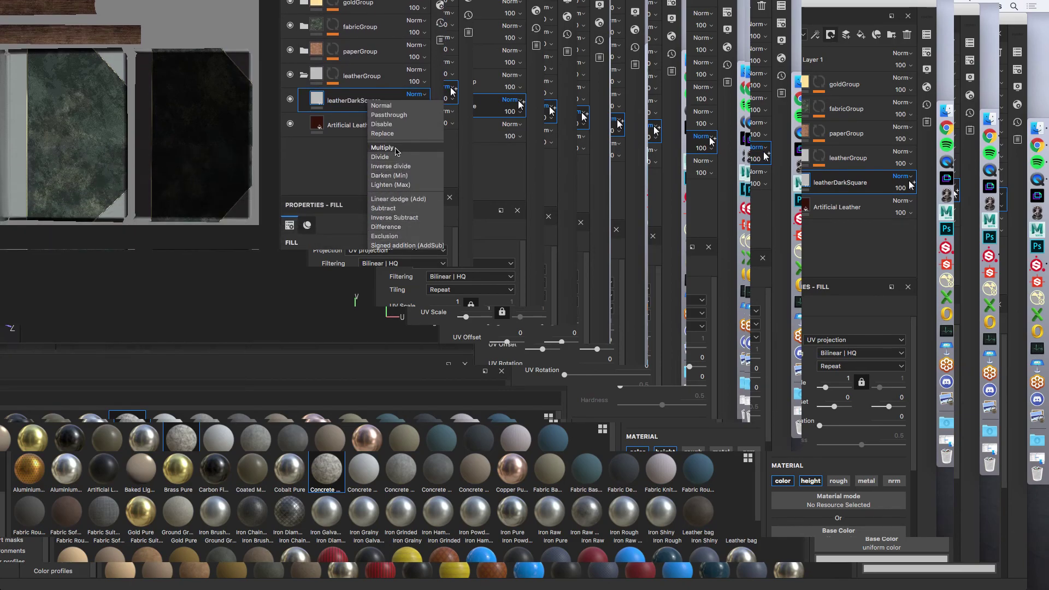
{"action": "left_click", "coordinate": [383, 147]}
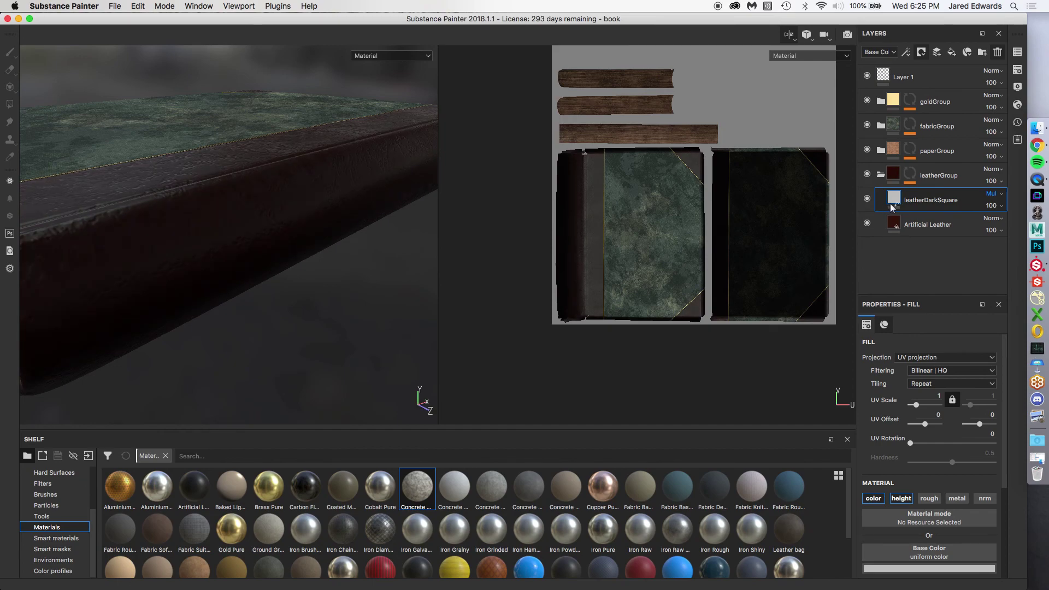
Darken the leatherDarkSquare fill's base color to a neutral gray with a value of 0.258.
{"action": "left_click", "coordinate": [922, 559]}
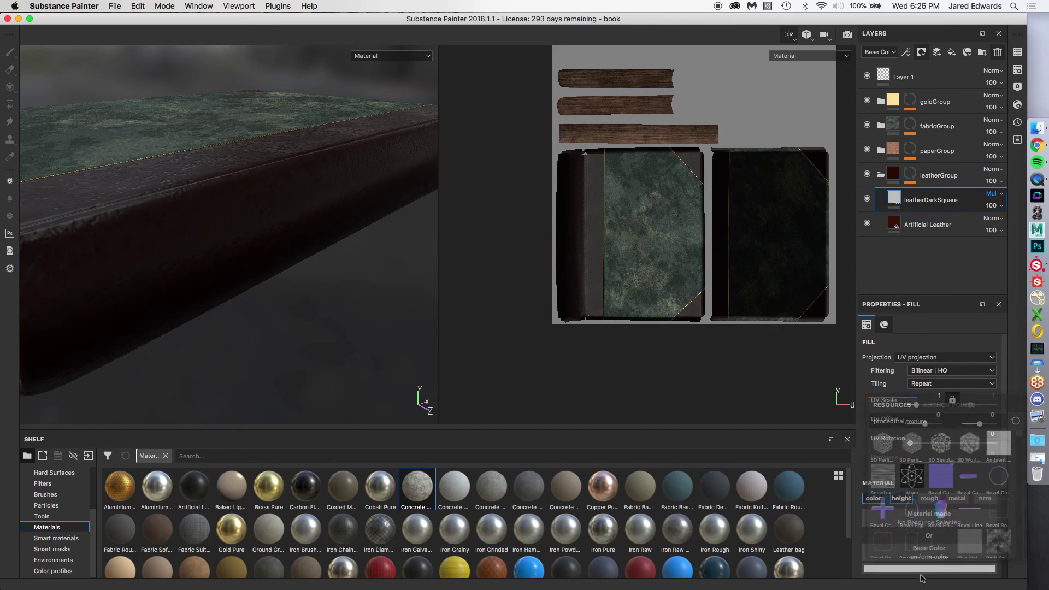
{"action": "scroll", "coordinate": [931, 489], "scroll_direction": "down", "scroll_amount": 3}
{"action": "left_click", "coordinate": [929, 470]}
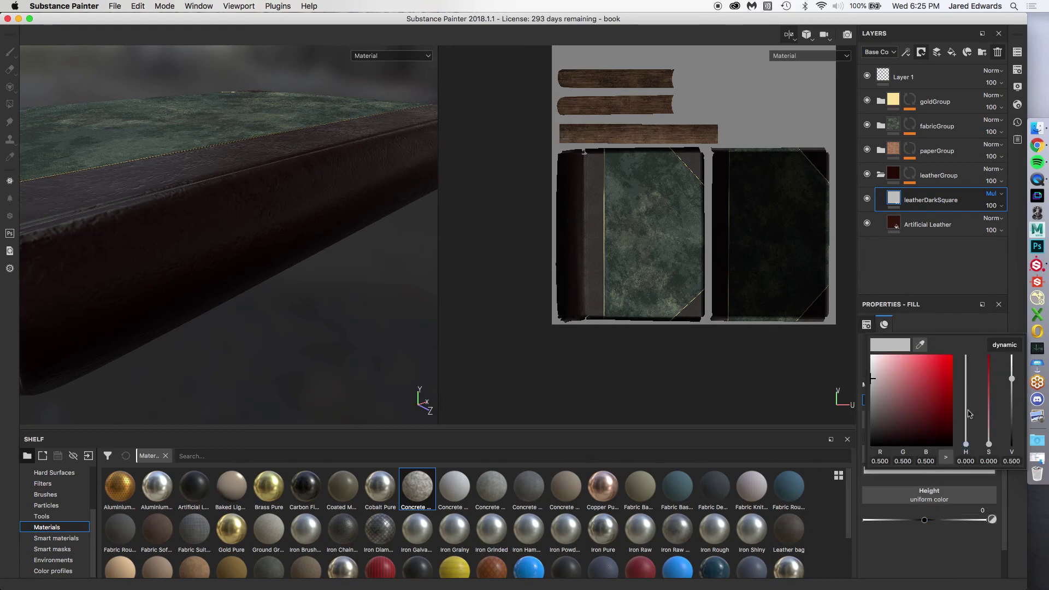
{"action": "left_click_drag", "start_coordinate": [1017, 385], "coordinate": [1026, 492]}
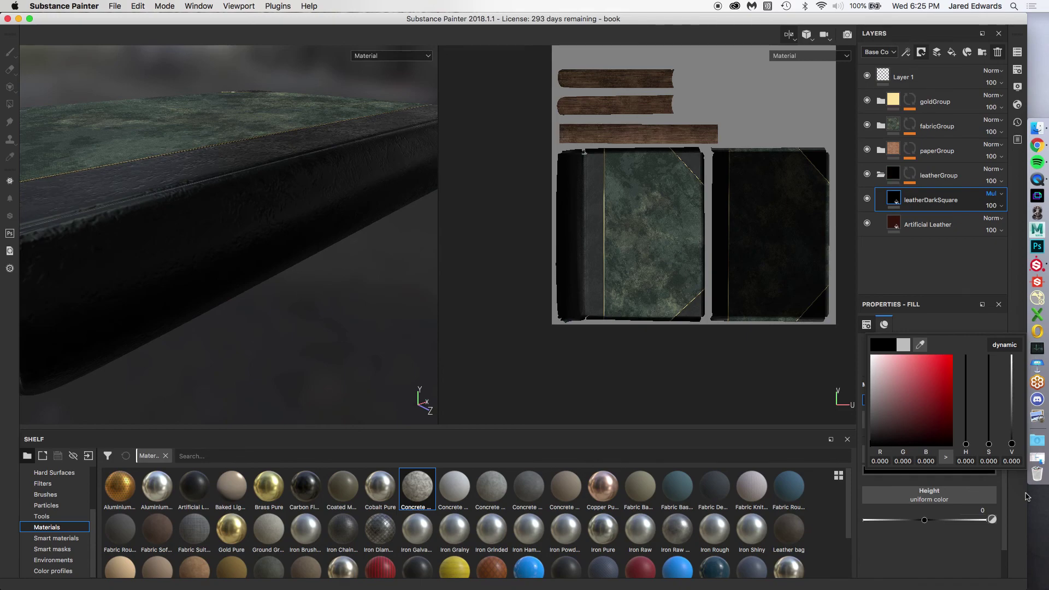
{"action": "left_click_drag", "start_coordinate": [1011, 444], "coordinate": [1011, 398]}
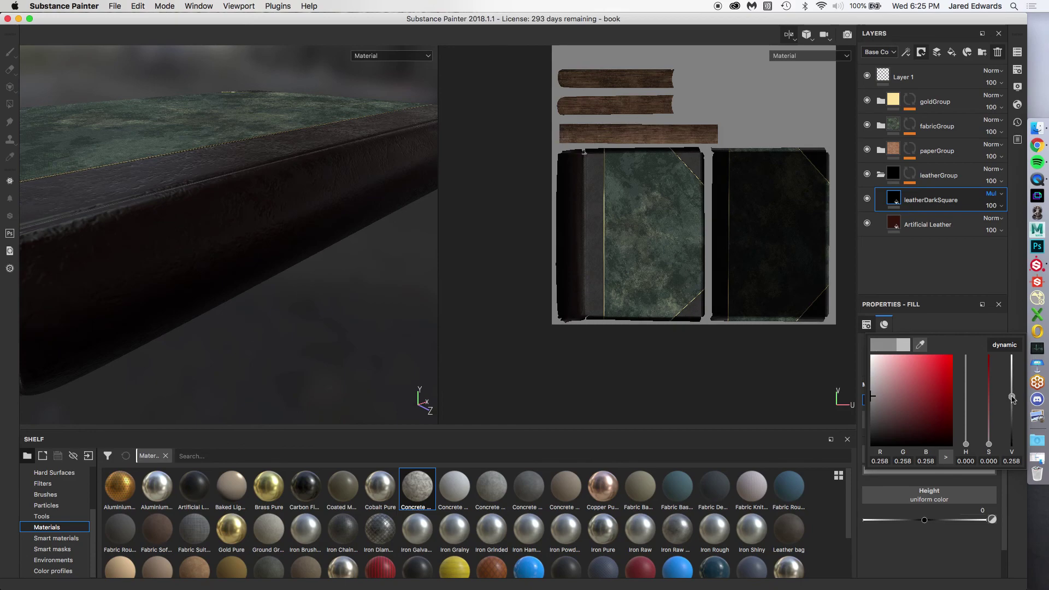
{"action": "left_click", "coordinate": [909, 549]}
Raise the viewport's environment exposure to 2.17 EV in the display settings to brighten the book.
{"action": "left_click_drag", "start_coordinate": [283, 235], "coordinate": [282, 219], "text": "alt"}
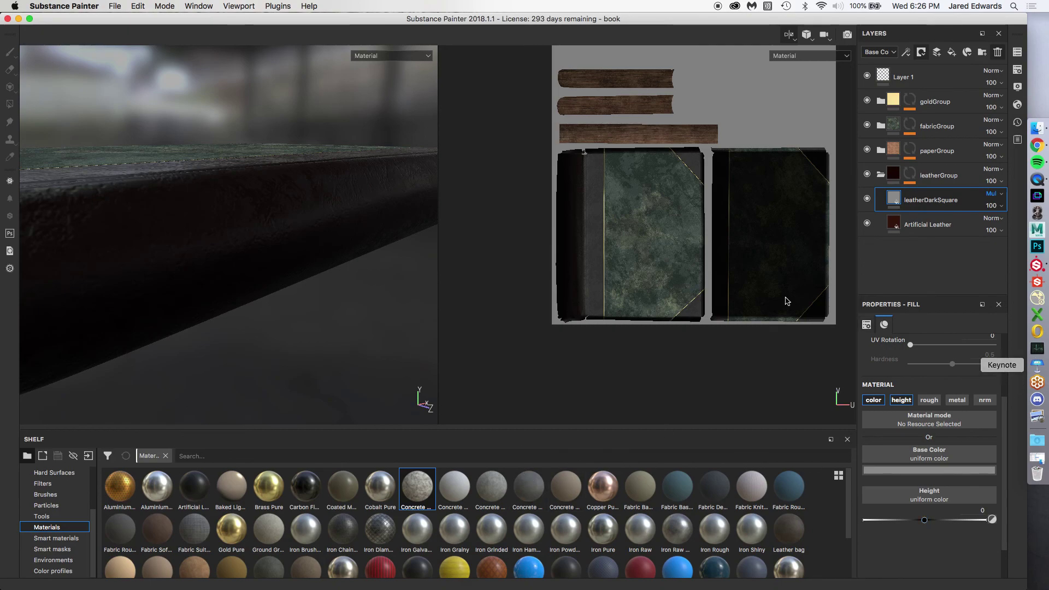
{"action": "left_click", "coordinate": [1017, 87]}
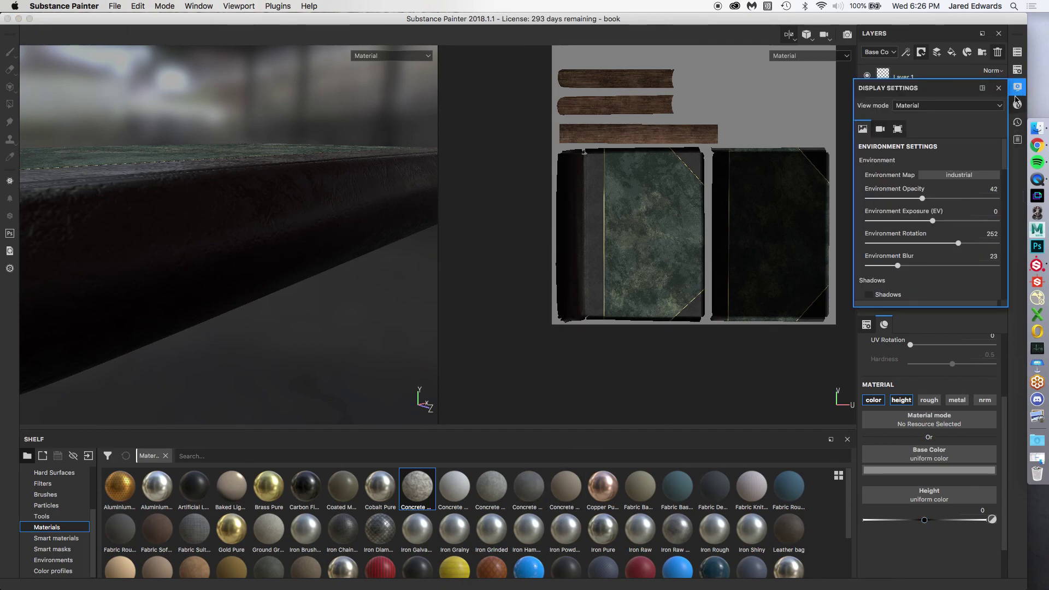
{"action": "left_click_drag", "start_coordinate": [931, 220], "coordinate": [947, 224]}
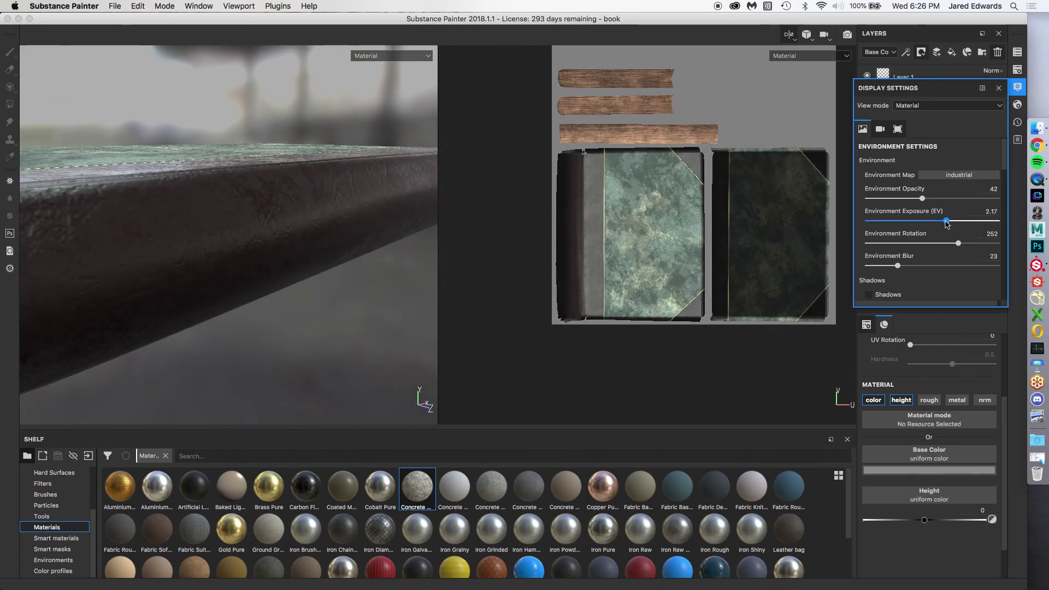
{"action": "left_click_drag", "start_coordinate": [336, 257], "coordinate": [327, 245], "text": "alt"}
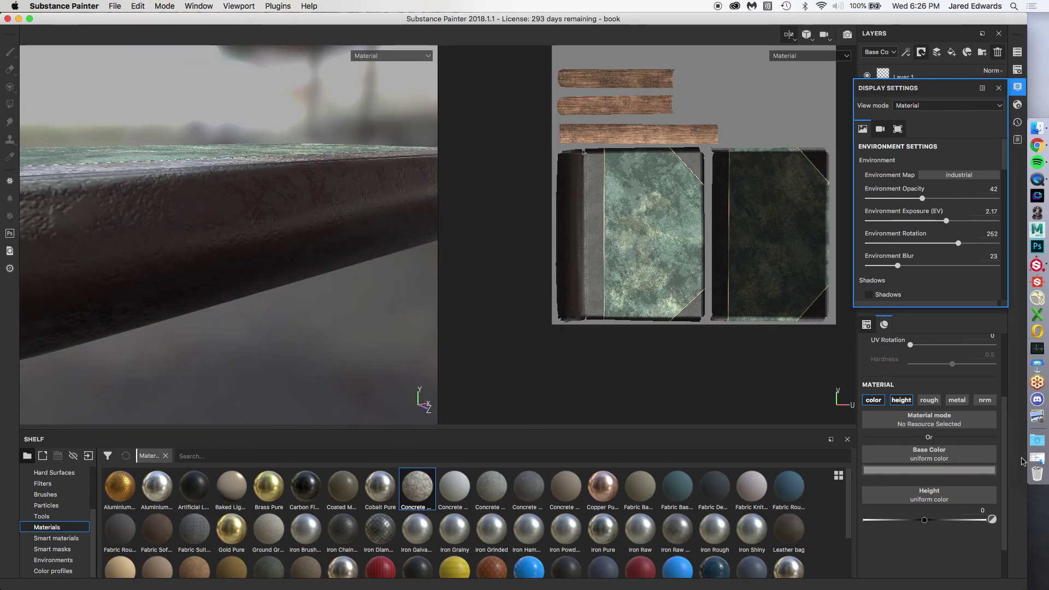
Try lowering the leatherDarkSquare fill's height to -0.3867.
{"action": "left_click_drag", "start_coordinate": [924, 520], "coordinate": [896, 524]}
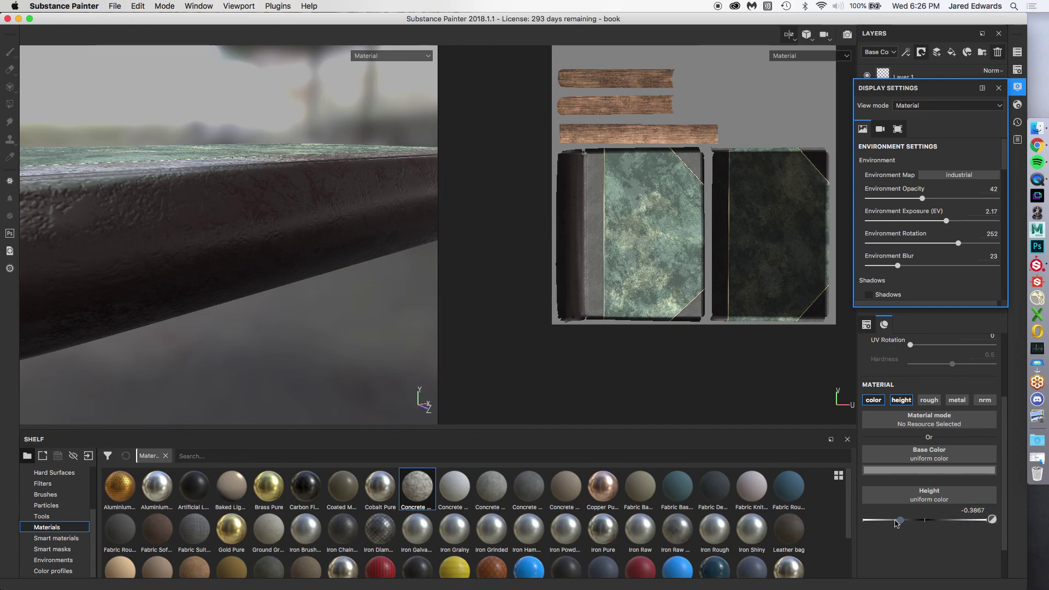
{"action": "left_click", "coordinate": [991, 519]}
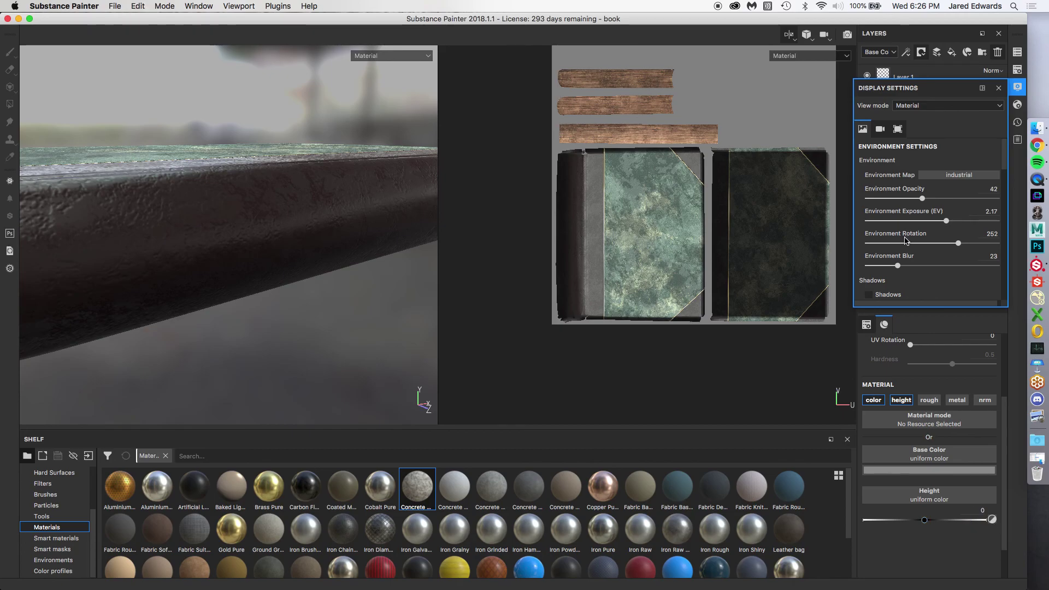
Close the display settings and set leatherDarkSquare's blending mode for the Height channel to Normal.
{"action": "left_click", "coordinate": [999, 88]}
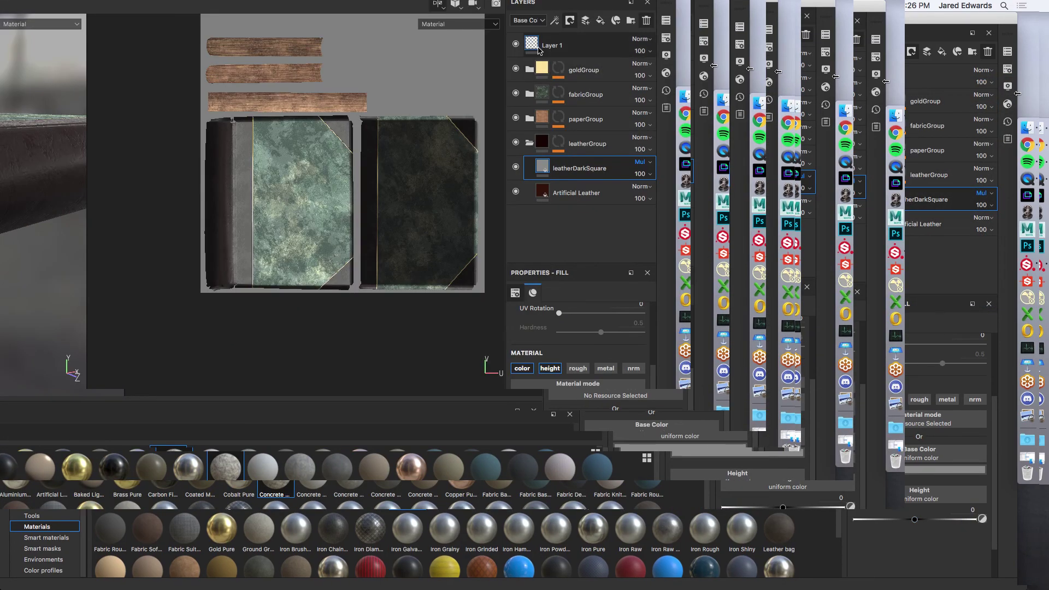
{"action": "left_click", "coordinate": [526, 20]}
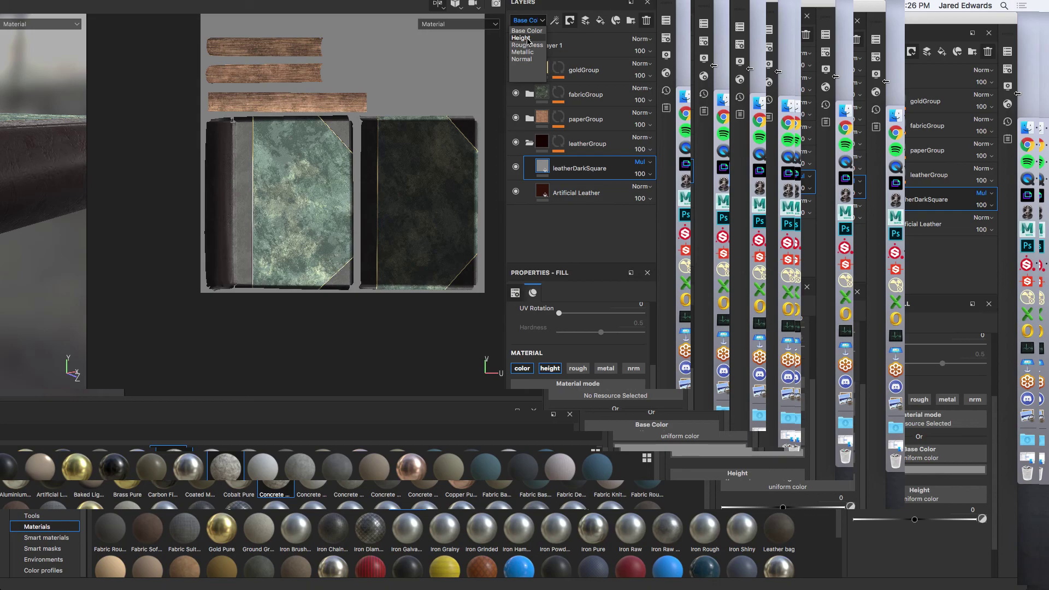
{"action": "left_click", "coordinate": [526, 38]}
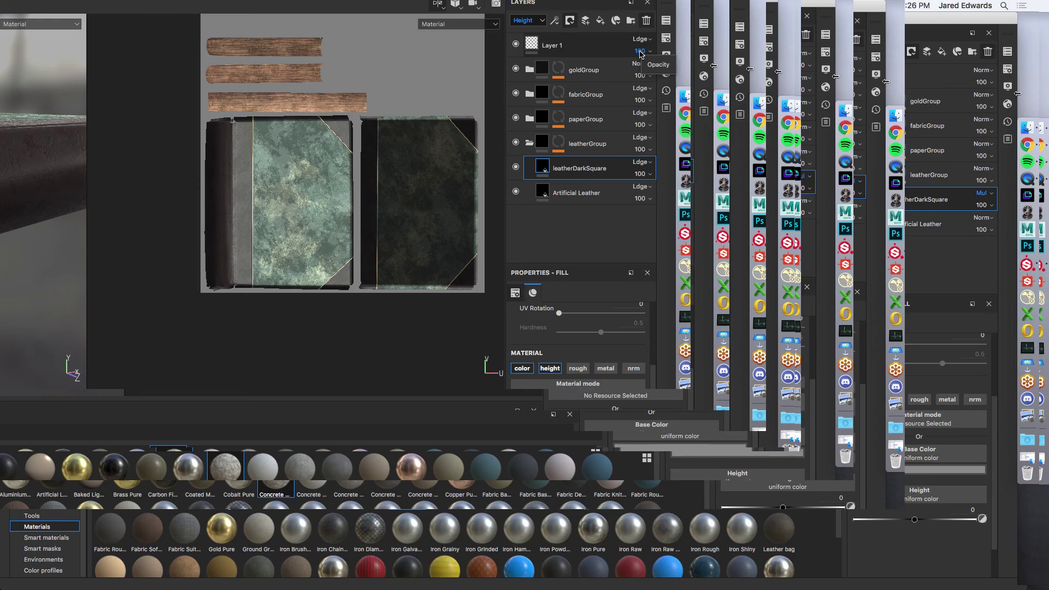
{"action": "left_click", "coordinate": [635, 163]}
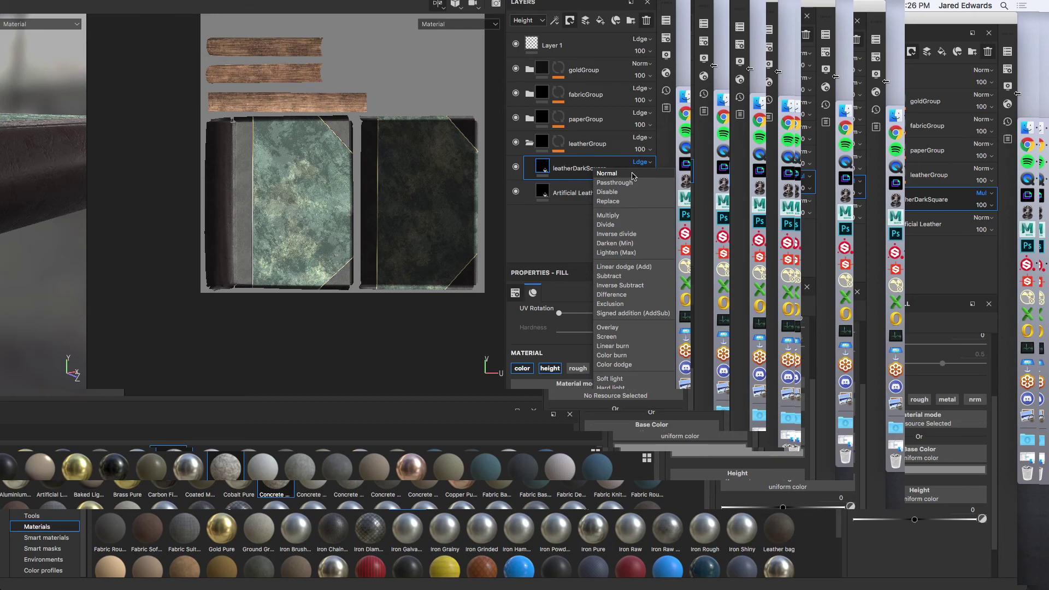
{"action": "left_click", "coordinate": [632, 174]}
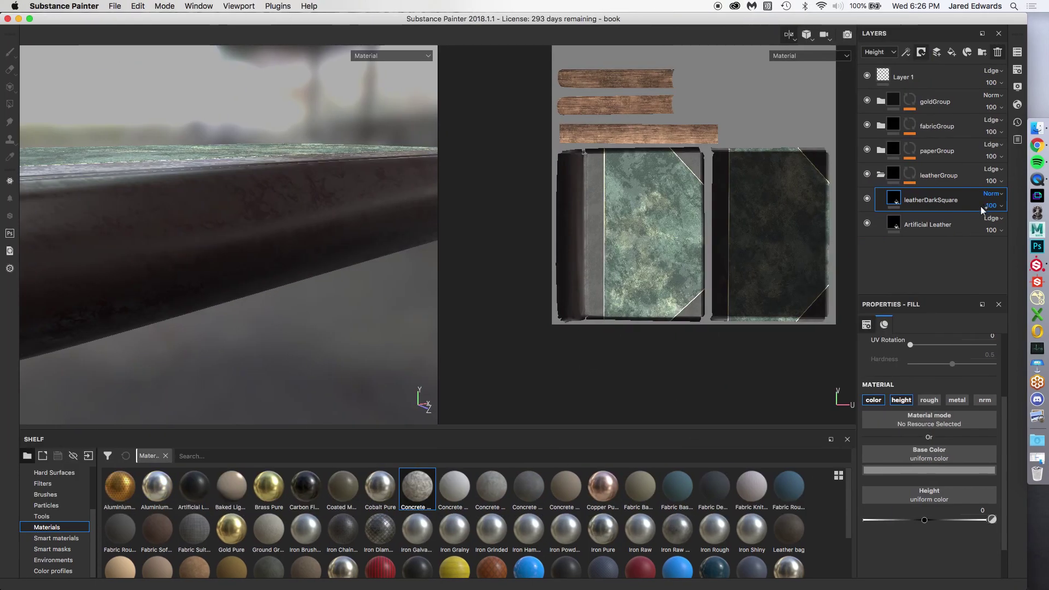
Set the leatherDarkSquare fill's height to -0.2 and save the project.
{"action": "left_click_drag", "start_coordinate": [925, 520], "coordinate": [913, 522]}
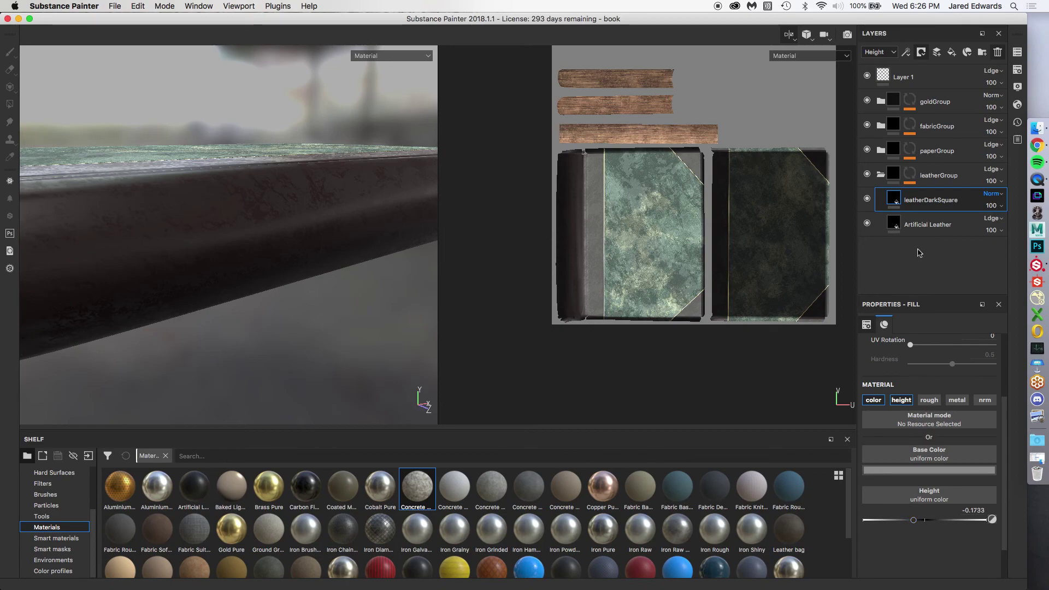
{"action": "mouse_move", "coordinate": [228, 252]}
{"action": "left_mouse_down", "text": "alt"}
{"action": "mouse_move", "coordinate": [216, 246]}
{"action": "mouse_move", "coordinate": [217, 263]}
{"action": "mouse_move", "coordinate": [220, 251]}
{"action": "left_mouse_up", "text": "alt"}
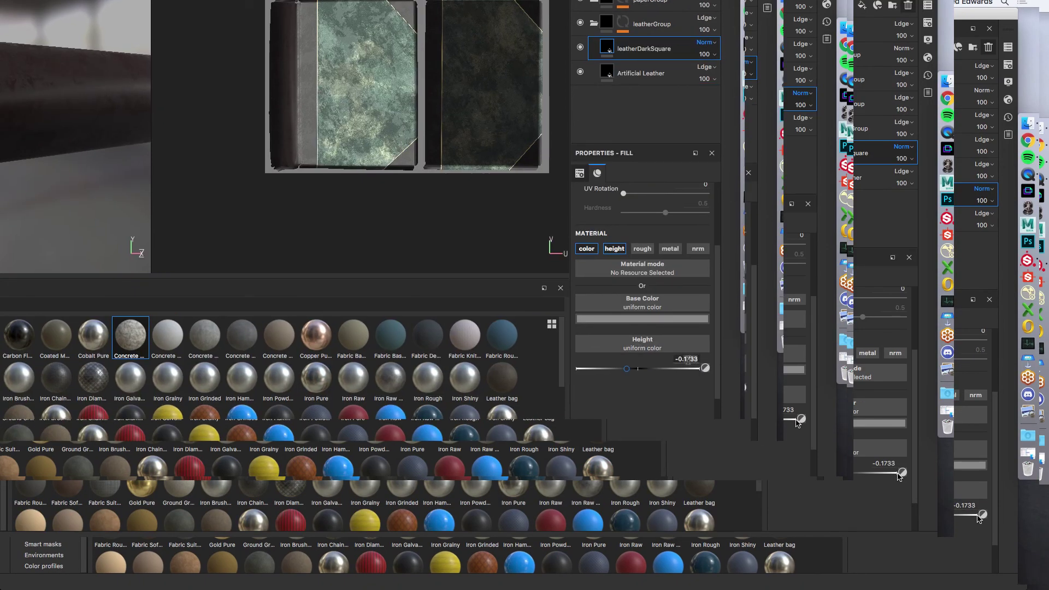
{"action": "type", "text": "-0.2"}
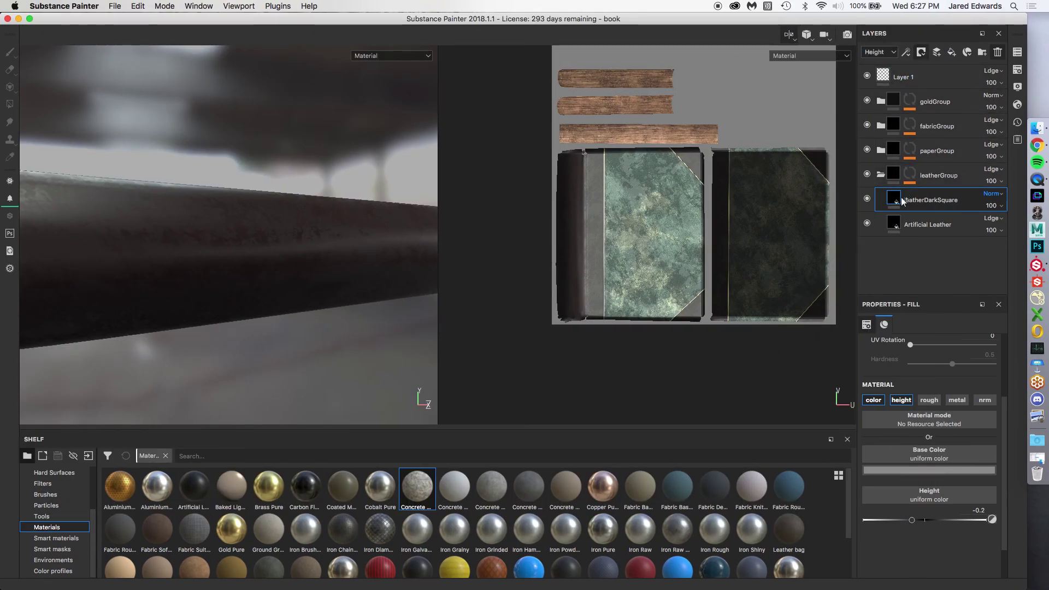
{"action": "key", "text": "super+s"}
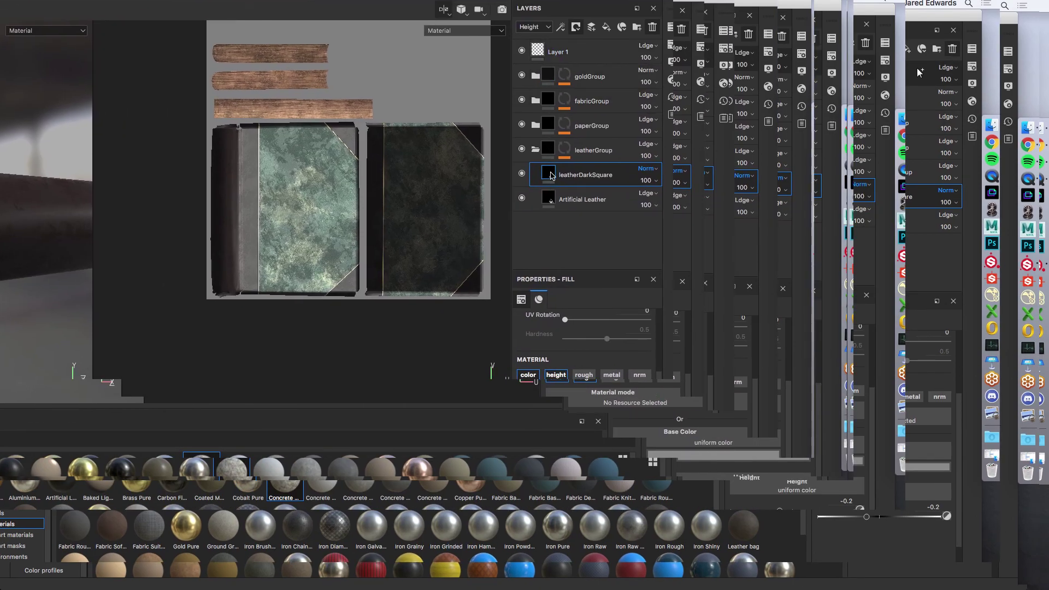
Add a black mask with a Paint effect to the leatherDarkSquare layer.
{"action": "left_click", "coordinate": [577, 28]}
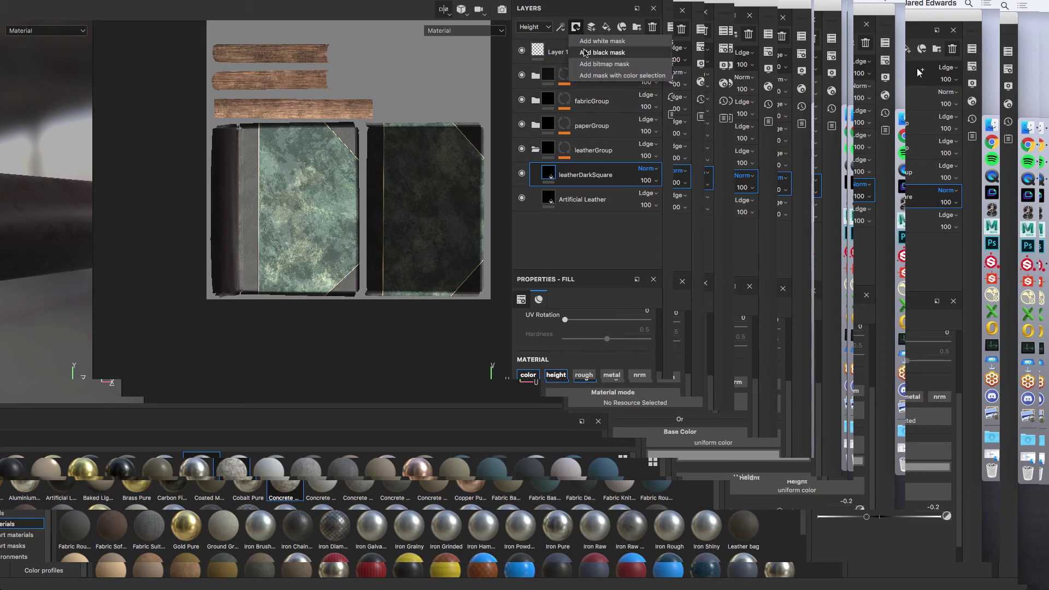
{"action": "left_click", "coordinate": [601, 52]}
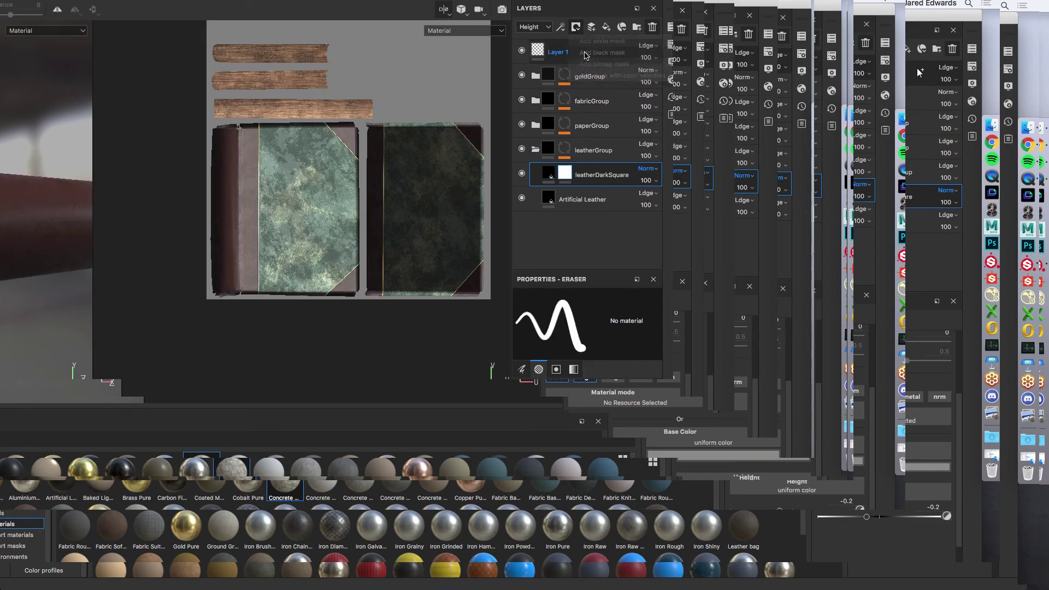
{"action": "left_click", "coordinate": [562, 30]}
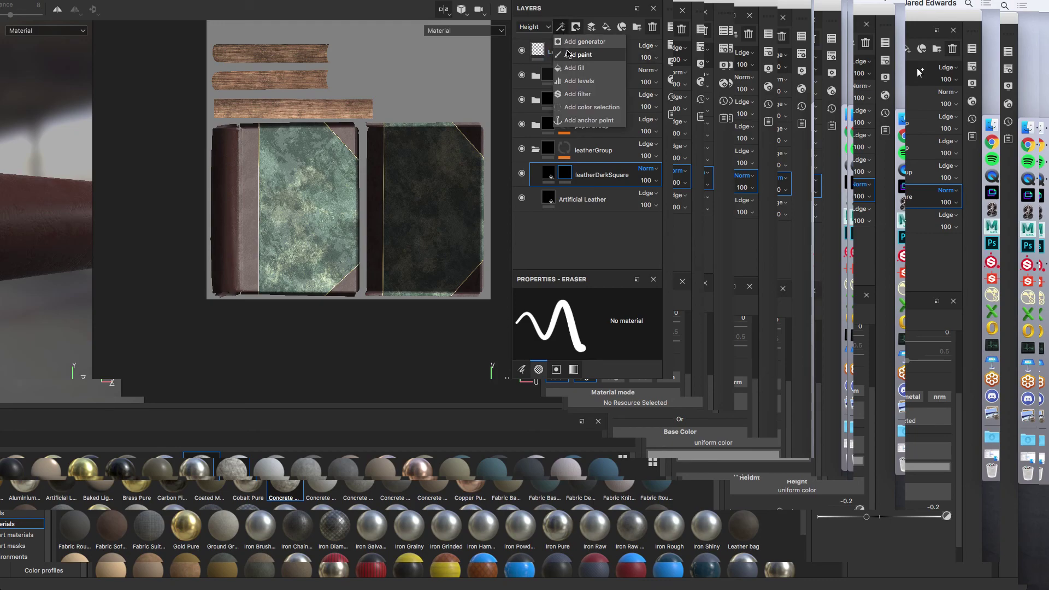
{"action": "left_click", "coordinate": [568, 55]}
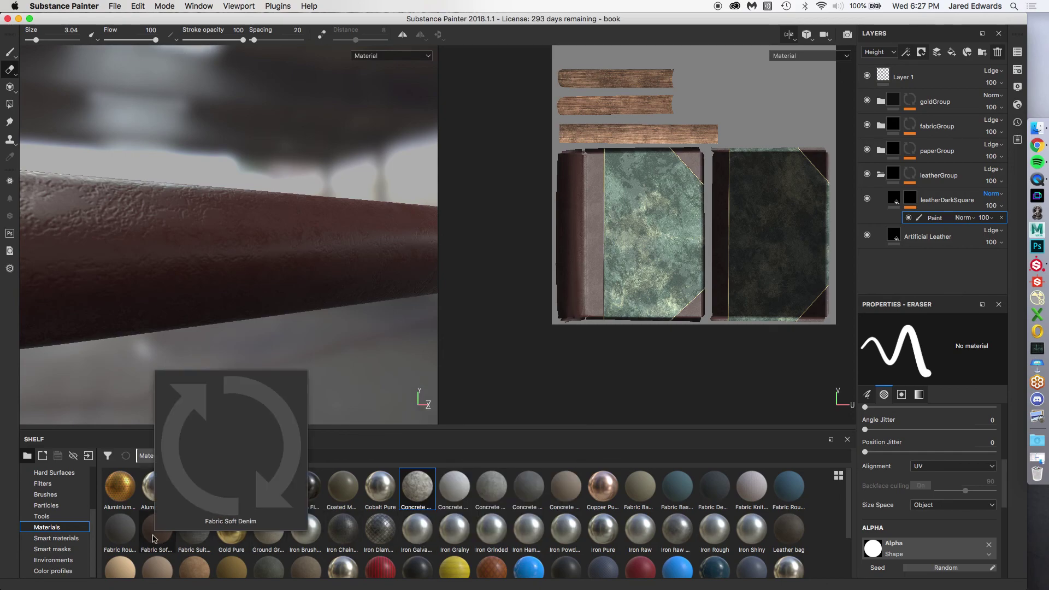
Show the Brushes category in the shelf and activate the Paint tool with a brush size of 3.15.
{"action": "left_click", "coordinate": [83, 494]}
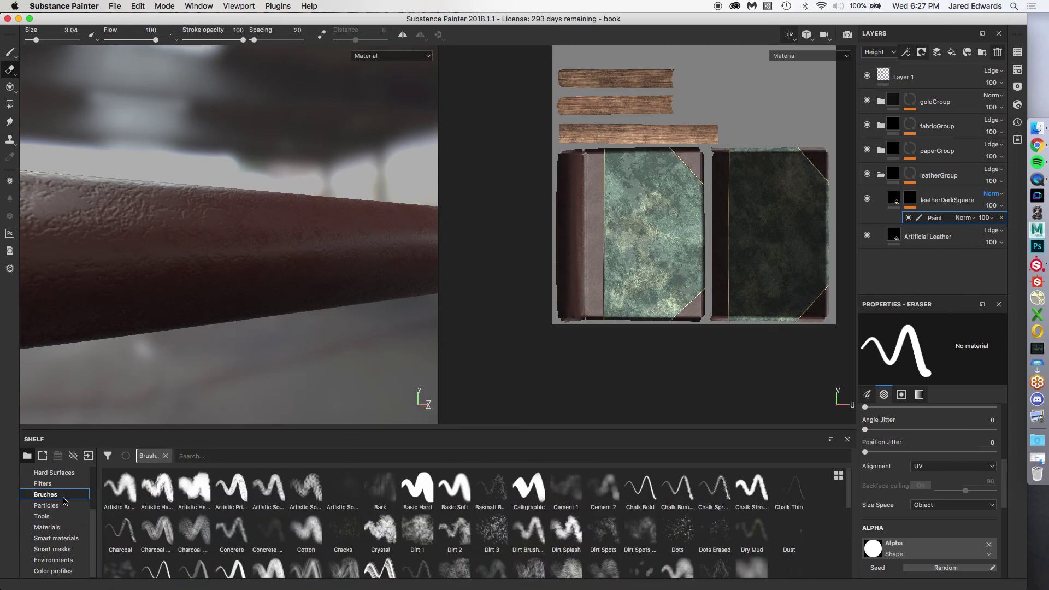
{"action": "left_click_drag", "start_coordinate": [285, 273], "coordinate": [329, 244], "text": "alt"}
{"action": "middle_click_drag", "start_coordinate": [613, 240], "coordinate": [639, 257], "text": "alt"}
{"action": "right_click_drag", "start_coordinate": [639, 258], "coordinate": [554, 257], "text": "alt"}
{"action": "middle_click_drag", "start_coordinate": [554, 257], "coordinate": [630, 304], "text": "alt"}
{"action": "right_click_drag", "start_coordinate": [630, 305], "coordinate": [651, 330], "text": "alt"}
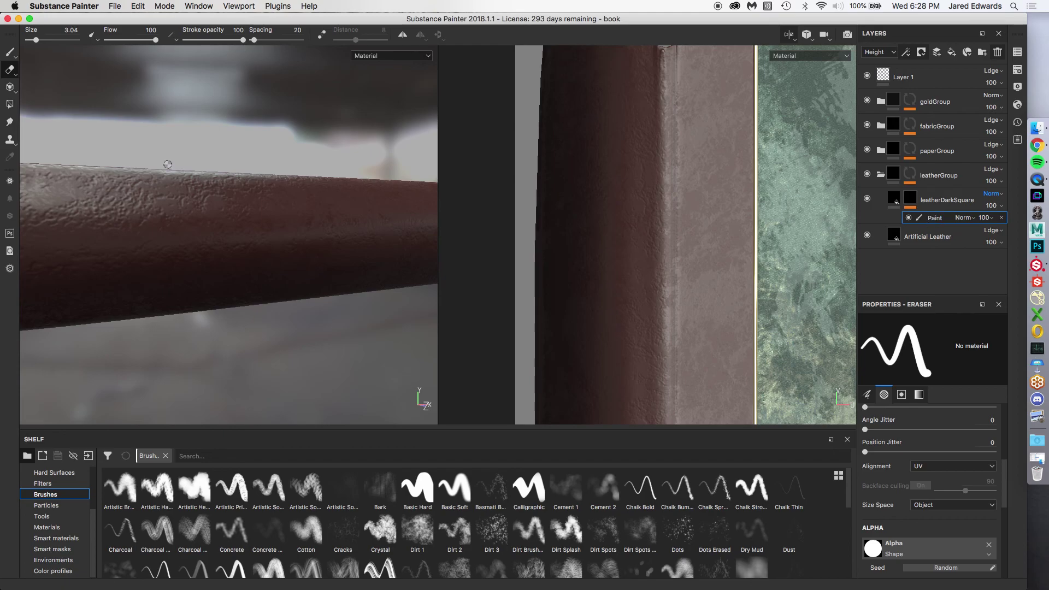
{"action": "left_click", "coordinate": [9, 55]}
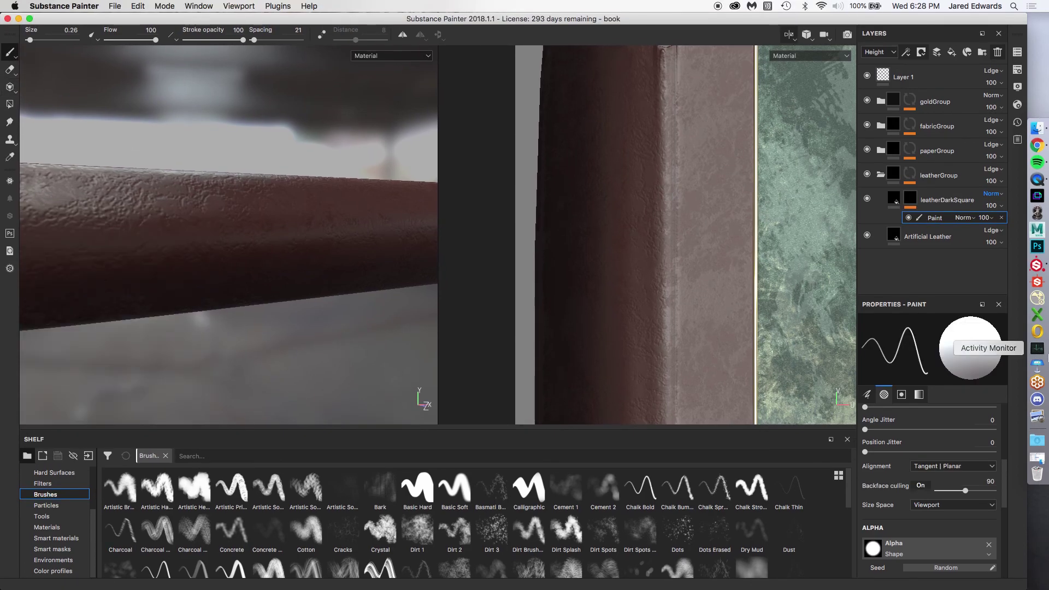
{"action": "scroll", "coordinate": [935, 548], "scroll_direction": "down", "scroll_amount": 5}
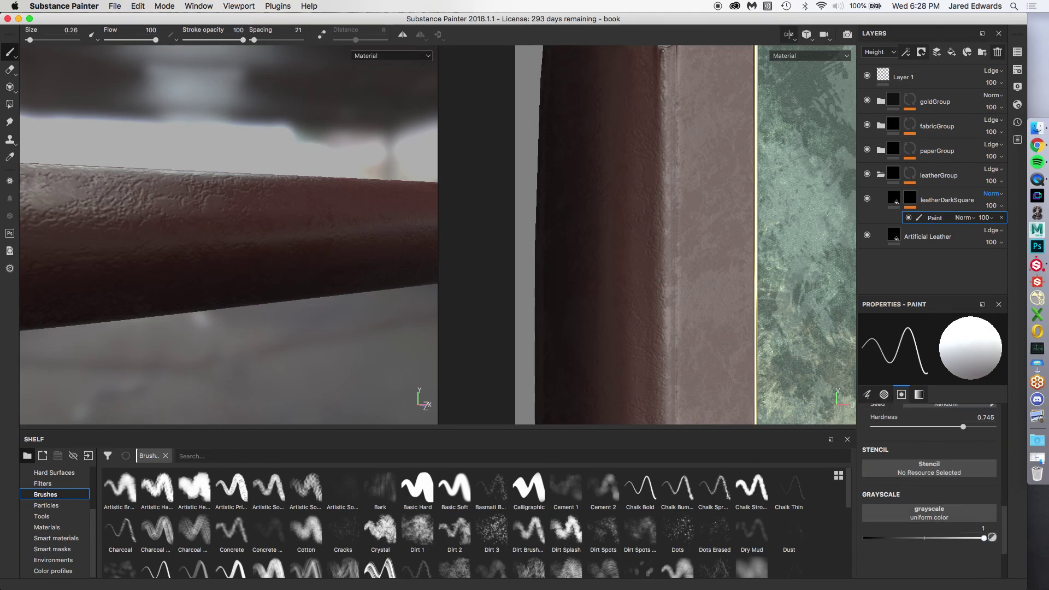
{"action": "right_click_drag", "start_coordinate": [234, 219], "coordinate": [257, 219], "text": "ctrl"}
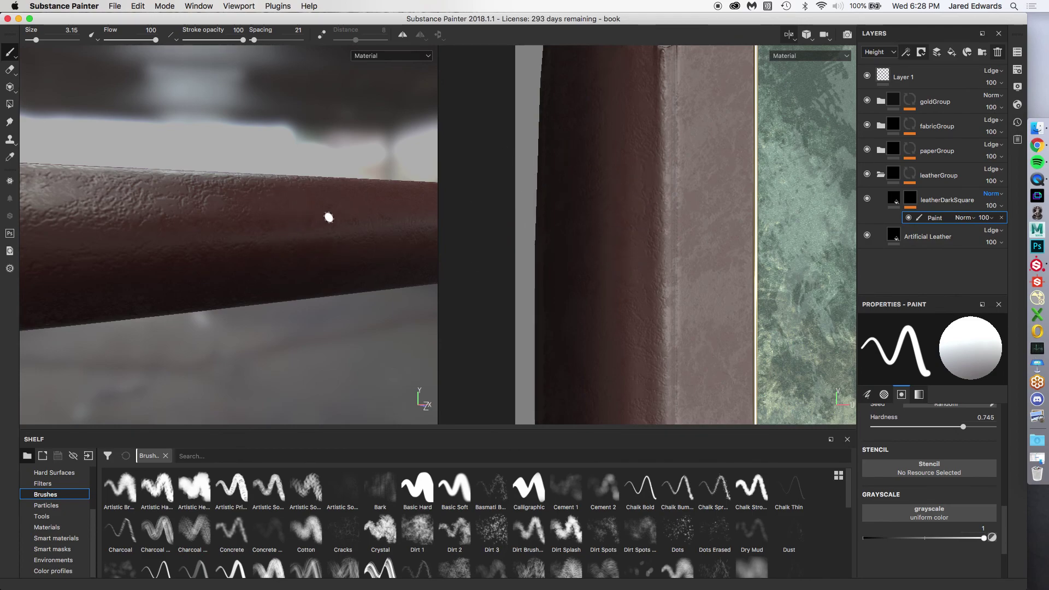
Paint a short zigzag test stroke into leatherDarkSquare's mask on the book's leather spine, replacing the first attempt.
{"action": "mouse_move", "coordinate": [347, 206]}
{"action": "left_mouse_down"}
{"action": "mouse_move", "coordinate": [251, 263]}
{"action": "mouse_move", "coordinate": [276, 217]}
{"action": "mouse_move", "coordinate": [214, 239]}
{"action": "left_mouse_up"}
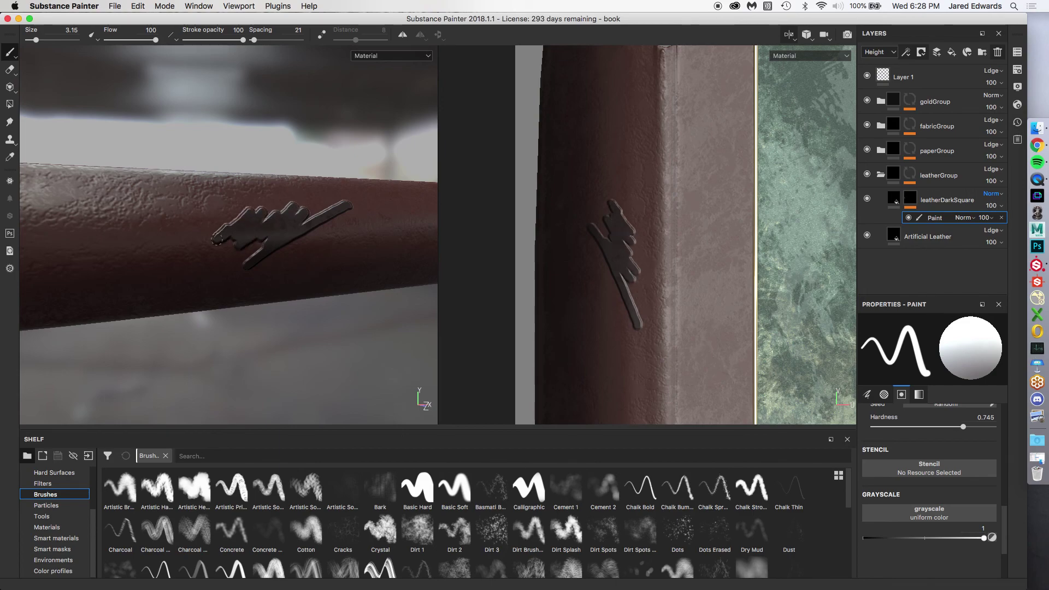
{"action": "key", "text": "super+z"}
{"action": "mouse_move", "coordinate": [344, 210]}
{"action": "left_mouse_down"}
{"action": "mouse_move", "coordinate": [285, 238]}
{"action": "mouse_move", "coordinate": [274, 230]}
{"action": "mouse_move", "coordinate": [345, 244]}
{"action": "mouse_move", "coordinate": [276, 230]}
{"action": "mouse_move", "coordinate": [232, 246]}
{"action": "mouse_move", "coordinate": [206, 236]}
{"action": "mouse_move", "coordinate": [229, 240]}
{"action": "left_mouse_up"}
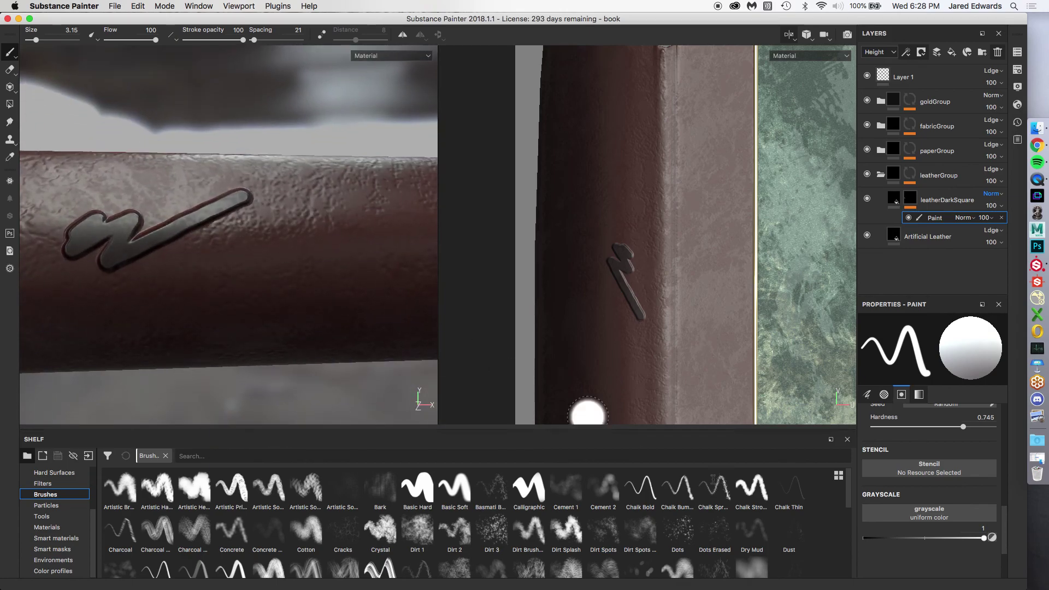
{"action": "key", "text": "super+z"}
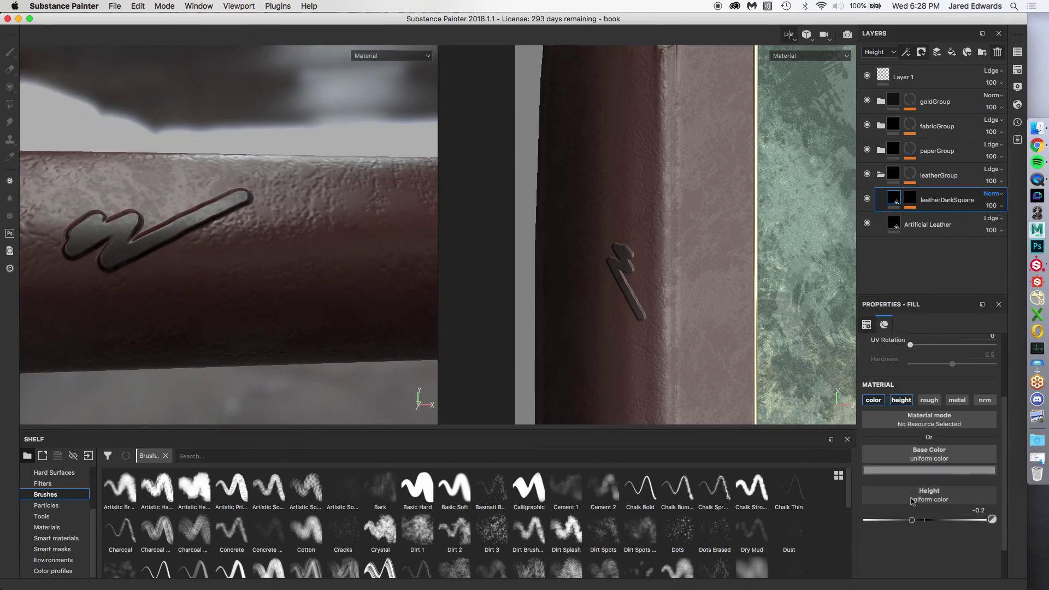
Set the leatherDarkSquare fill's height to -0.4489 for a deeper recess in the leather.
{"action": "mouse_move", "coordinate": [913, 524]}
{"action": "left_mouse_down"}
{"action": "mouse_move", "coordinate": [948, 525]}
{"action": "mouse_move", "coordinate": [885, 525]}
{"action": "mouse_move", "coordinate": [916, 525]}
{"action": "left_mouse_up"}
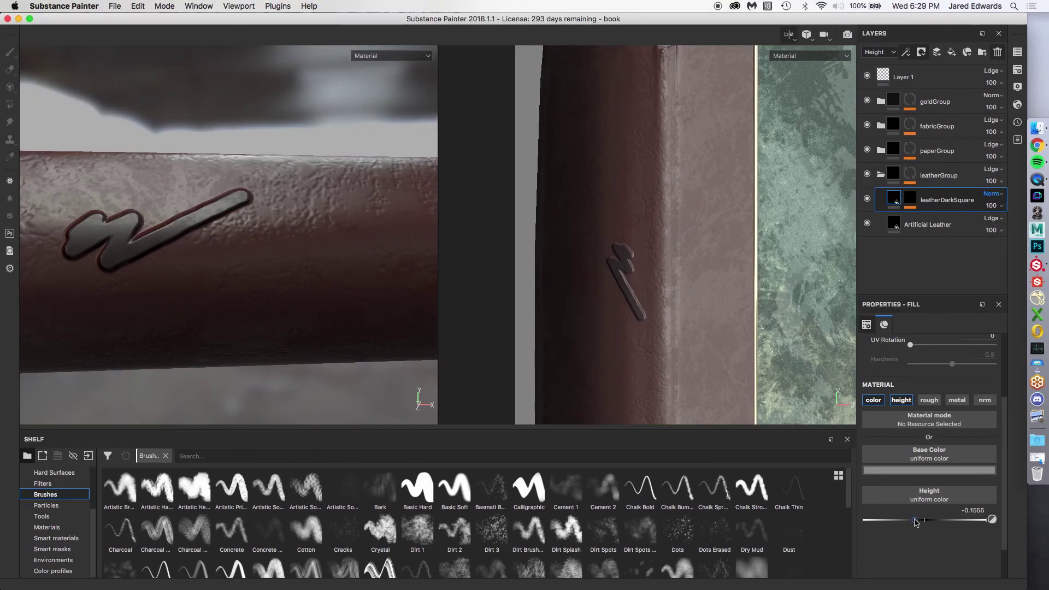
{"action": "left_click_drag", "start_coordinate": [915, 520], "coordinate": [899, 522]}
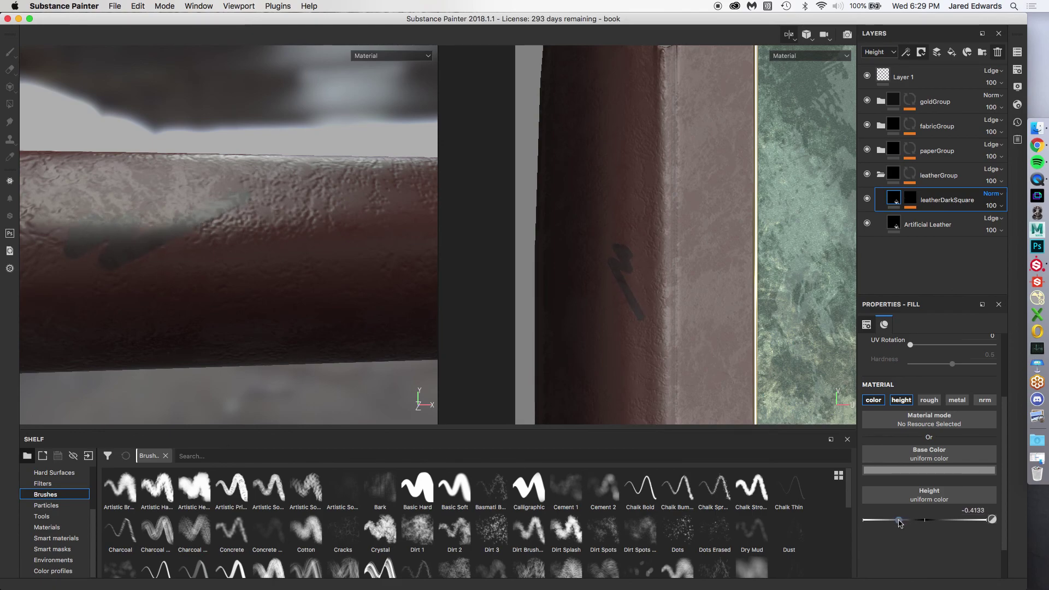
{"action": "mouse_move", "coordinate": [899, 522]}
{"action": "left_mouse_down"}
{"action": "mouse_move", "coordinate": [879, 524]}
{"action": "mouse_move", "coordinate": [919, 525]}
{"action": "mouse_move", "coordinate": [897, 526]}
{"action": "left_mouse_up"}
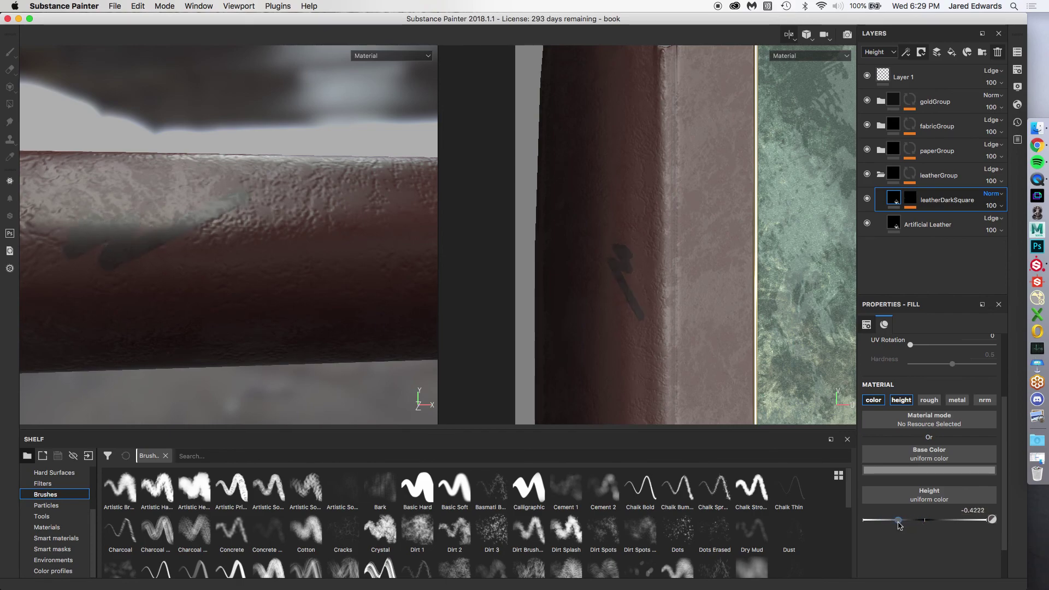
{"action": "left_click_drag", "start_coordinate": [233, 269], "coordinate": [312, 269], "text": "alt"}
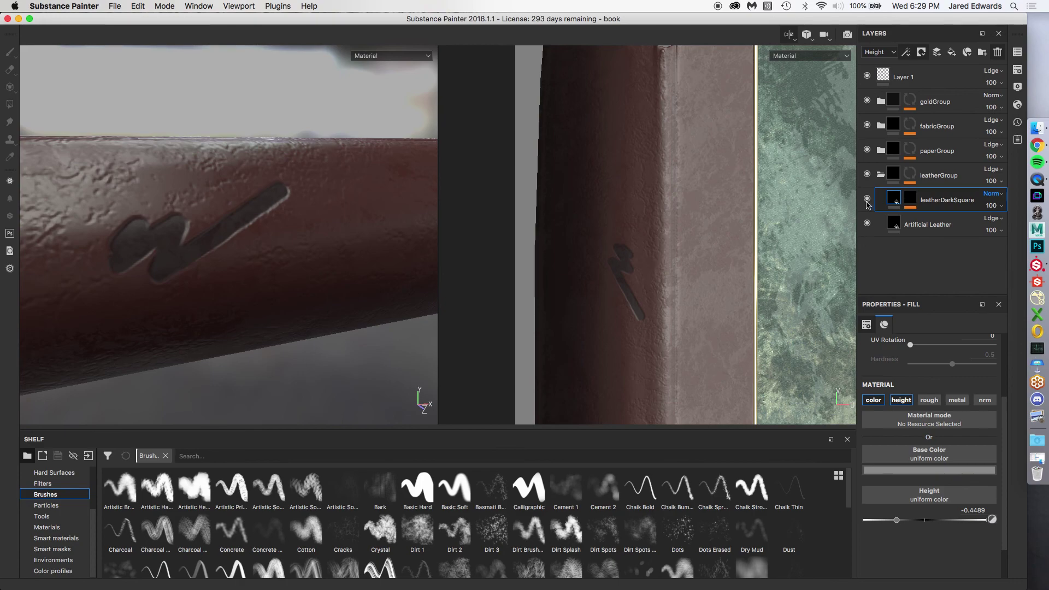
Erase the zigzag test stroke from the Paint effect in leatherDarkSquare's mask and return to the Paint tool.
{"action": "key", "text": "1"}
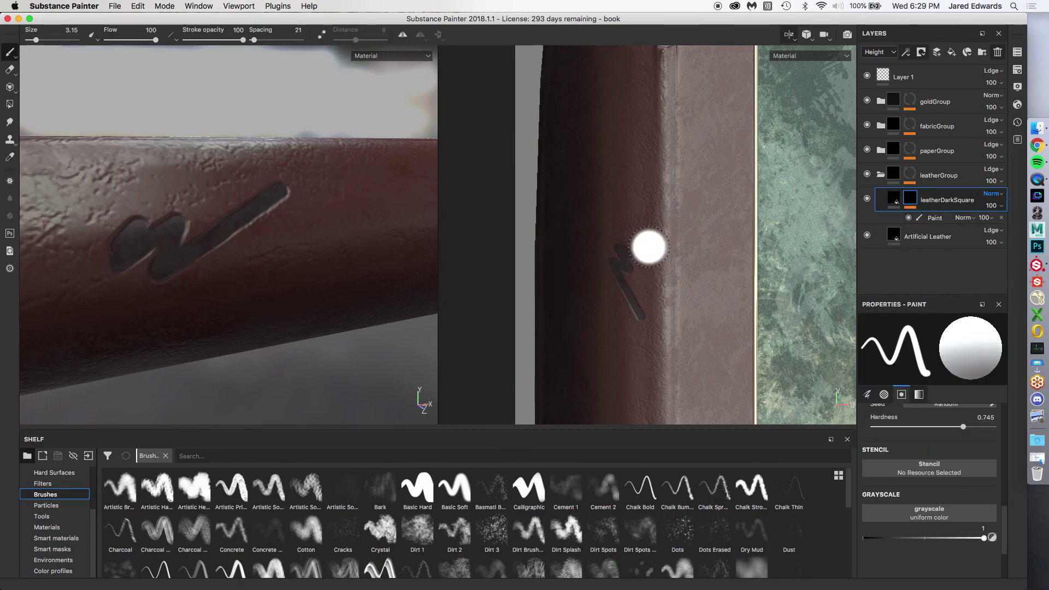
{"action": "middle_click_drag", "start_coordinate": [223, 213], "coordinate": [267, 232], "text": "alt"}
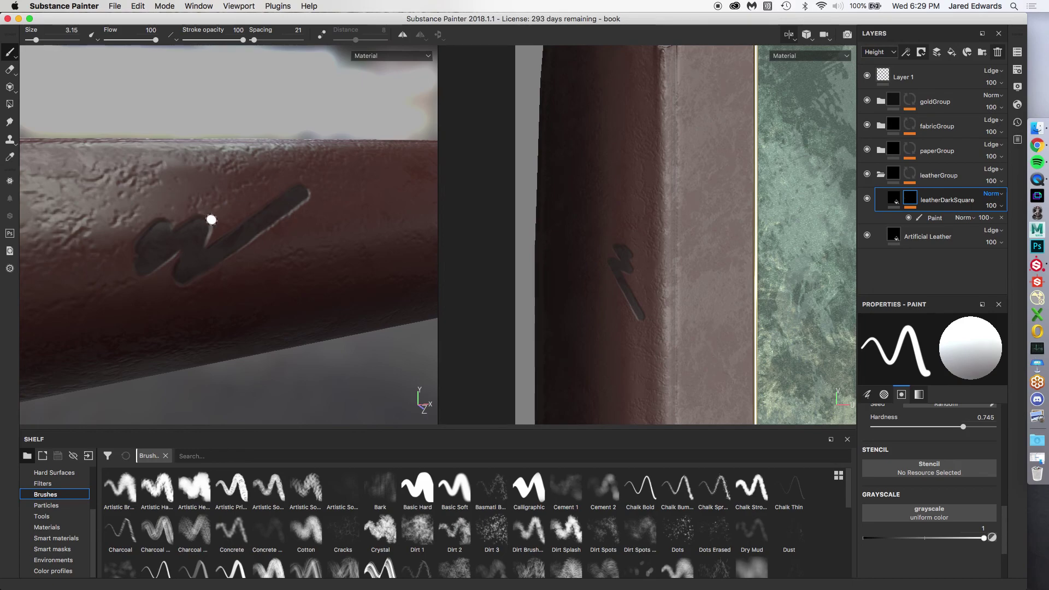
{"action": "left_click", "coordinate": [932, 219]}
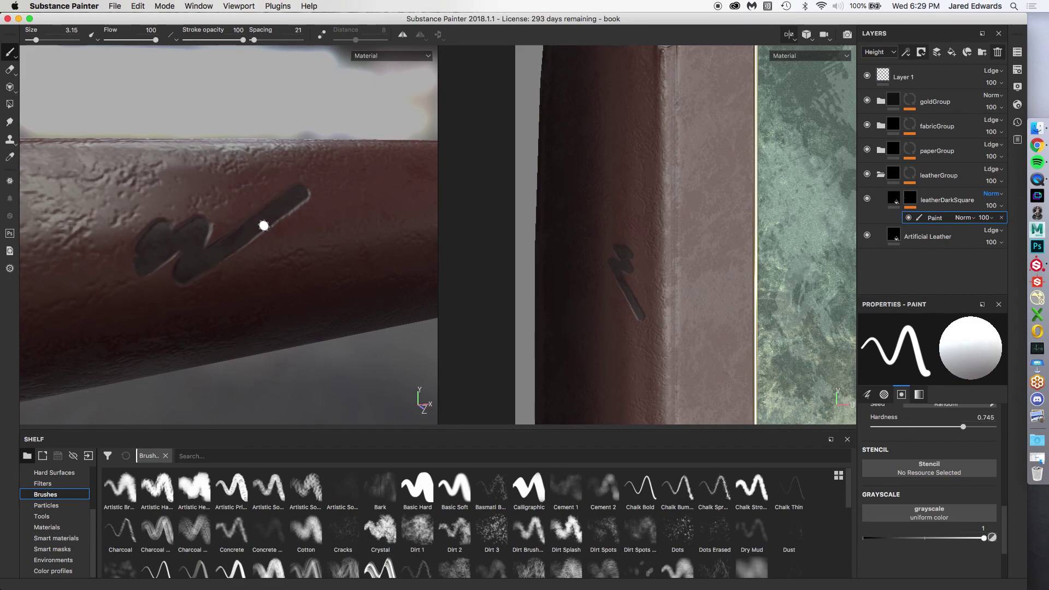
{"action": "key", "text": "e"}
{"action": "mouse_move", "coordinate": [309, 191]}
{"action": "left_mouse_down"}
{"action": "mouse_move", "coordinate": [148, 254]}
{"action": "mouse_move", "coordinate": [185, 276]}
{"action": "left_mouse_up"}
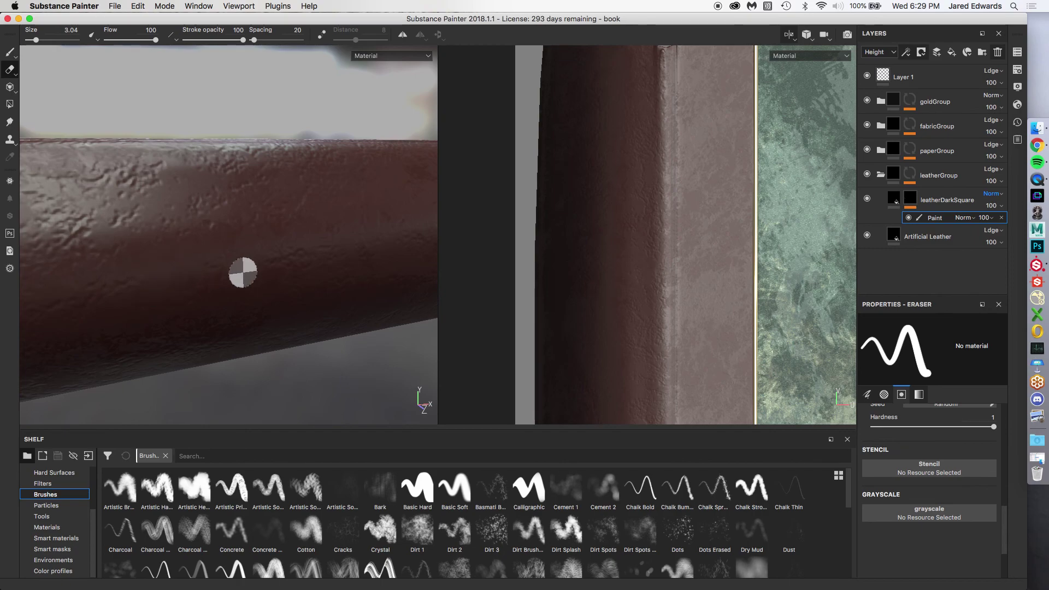
{"action": "middle_click_drag", "start_coordinate": [632, 190], "coordinate": [636, 192], "text": "alt"}
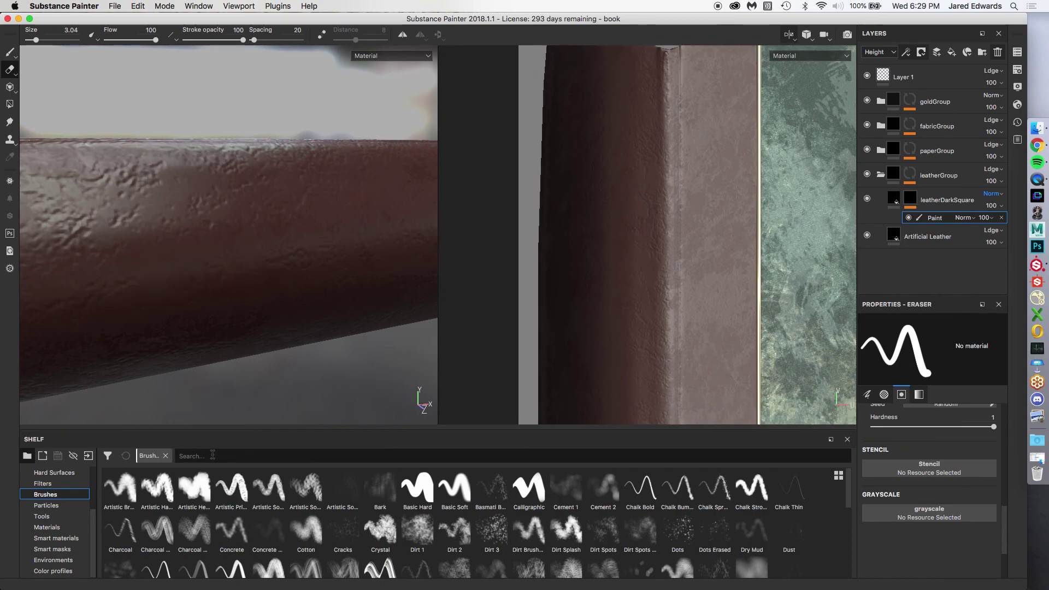
{"action": "left_click", "coordinate": [11, 53]}
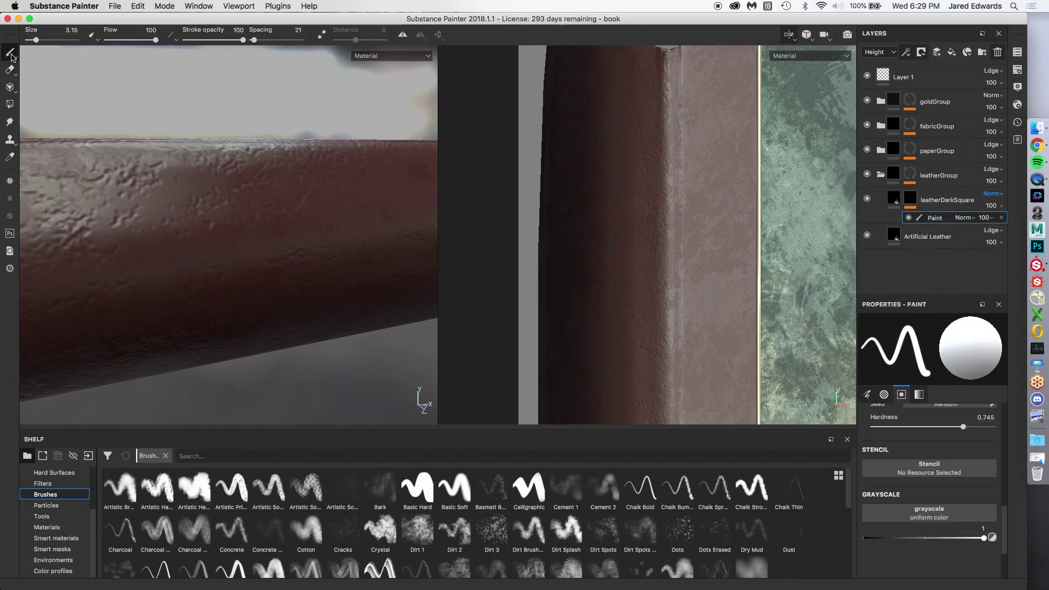
Paint a straight line across the spine in leatherDarkSquare's mask with brush size 0.96.
{"action": "mouse_move", "coordinate": [603, 206]}
{"action": "middle_mouse_down", "text": "alt"}
{"action": "mouse_move", "coordinate": [614, 218]}
{"action": "mouse_move", "coordinate": [609, 254]}
{"action": "middle_mouse_up", "text": "alt"}
{"action": "right_click_drag", "start_coordinate": [609, 254], "coordinate": [555, 221], "text": "alt"}
{"action": "scroll", "coordinate": [555, 221], "scroll_direction": "up", "scroll_amount": 5}
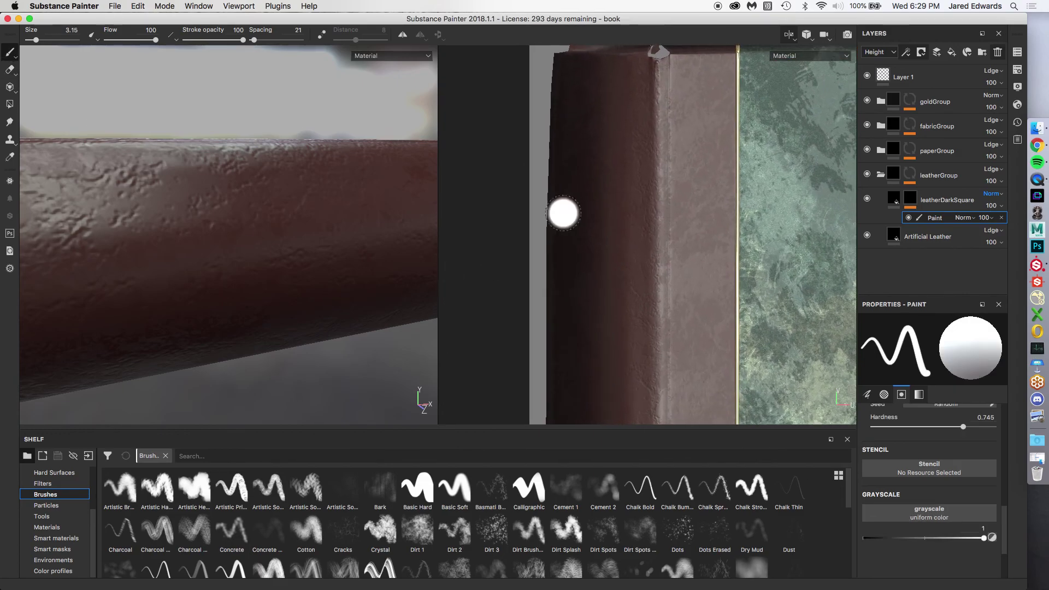
{"action": "right_click_drag", "start_coordinate": [608, 185], "coordinate": [656, 186], "text": "ctrl"}
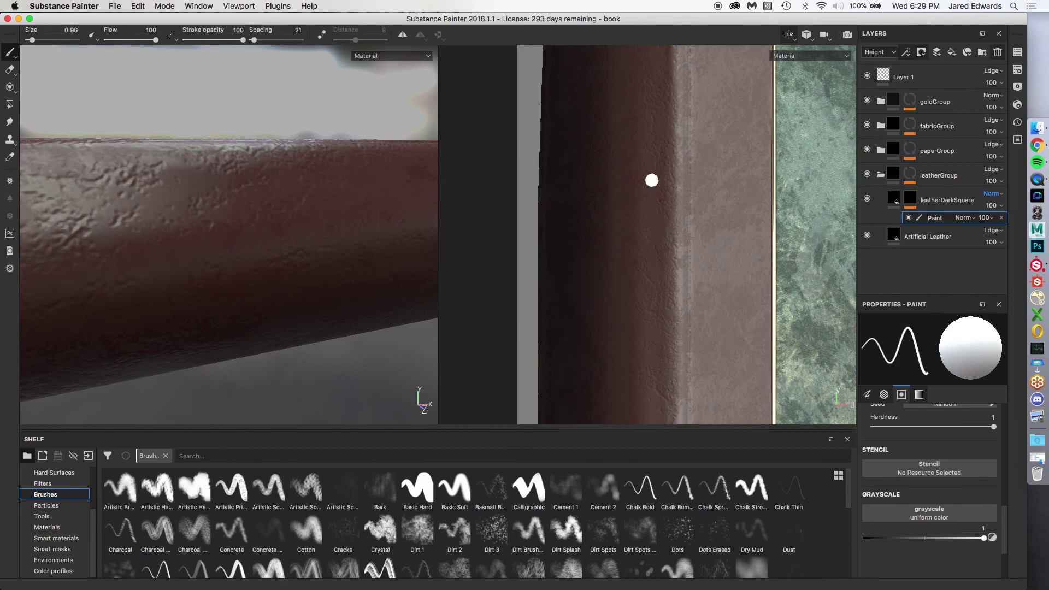
{"action": "key", "text": "shift"}
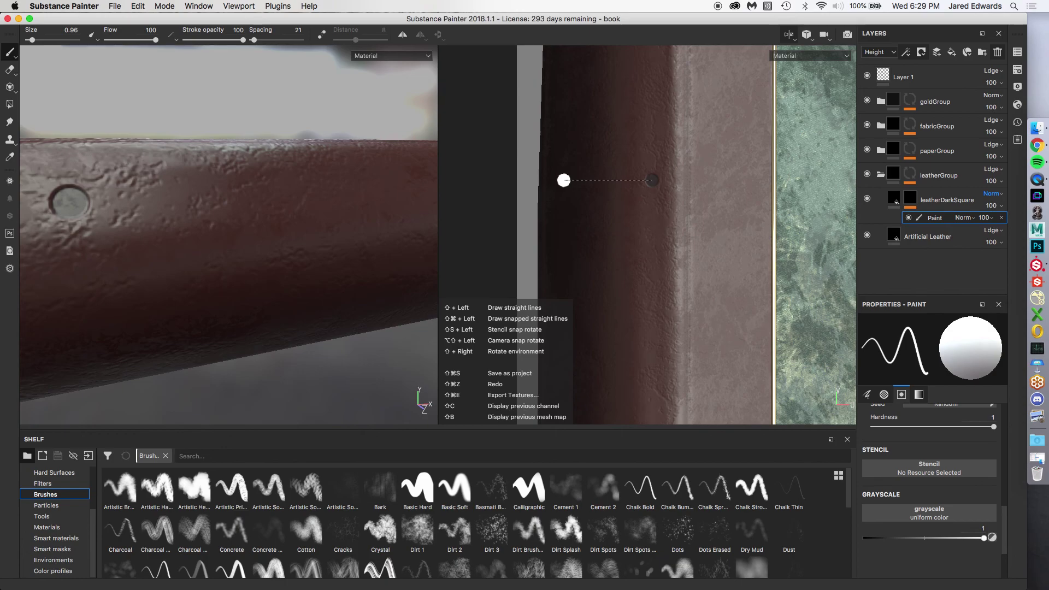
{"action": "left_click", "coordinate": [564, 180], "text": "shift"}
{"action": "mouse_move", "coordinate": [180, 207]}
{"action": "left_mouse_down", "text": "alt"}
{"action": "mouse_move", "coordinate": [162, 200]}
{"action": "mouse_move", "coordinate": [159, 228]}
{"action": "left_mouse_up", "text": "alt"}
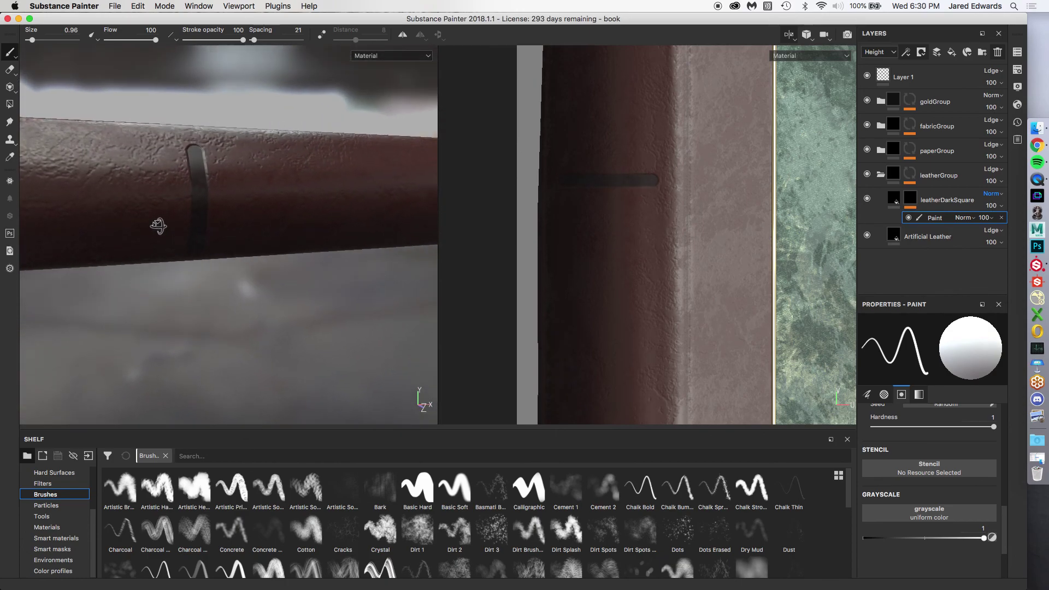
Undo the straight line across the spine and its starting dot.
{"action": "left_click", "coordinate": [1038, 145]}
{"action": "key", "text": "super+Tab"}
{"action": "mouse_move", "coordinate": [405, 283]}
{"action": "left_mouse_down", "text": "alt"}
{"action": "mouse_move", "coordinate": [396, 256]}
{"action": "mouse_move", "coordinate": [401, 266]}
{"action": "left_mouse_up", "text": "alt"}
{"action": "key", "text": "super+z"}
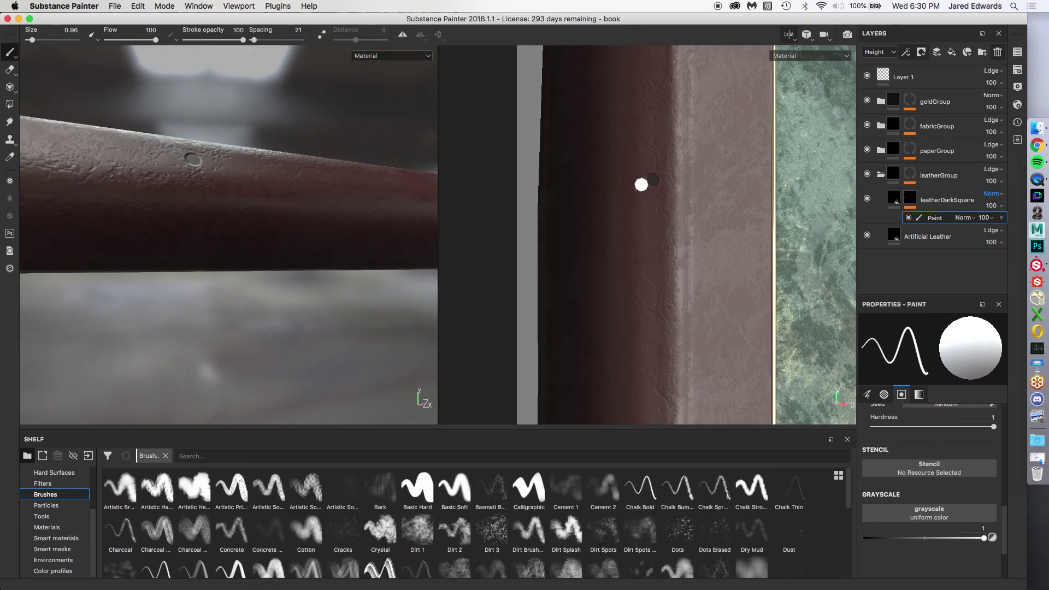
{"action": "key", "text": "shift"}
{"action": "key", "text": "super+z"}
Paint a closed rectangle outline of straight lines on the spine in leatherDarkSquare's mask with brush size 0.57 and hardness 0.99.
{"action": "mouse_move", "coordinate": [655, 179]}
{"action": "right_mouse_down", "text": "ctrl"}
{"action": "mouse_move", "coordinate": [639, 180]}
{"action": "mouse_move", "coordinate": [655, 175]}
{"action": "right_mouse_up", "text": "ctrl"}
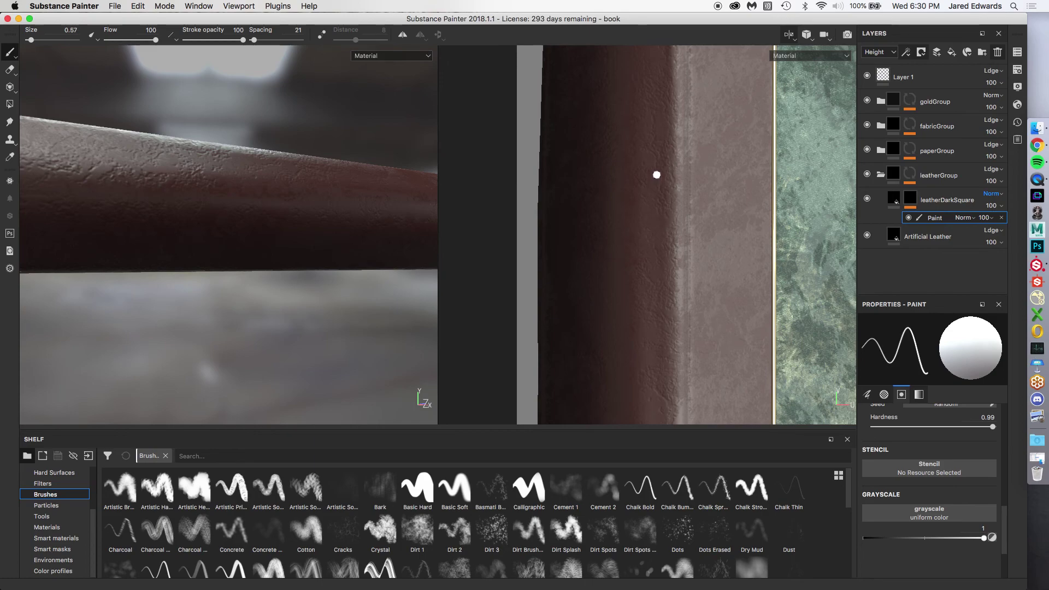
{"action": "key", "text": "shift"}
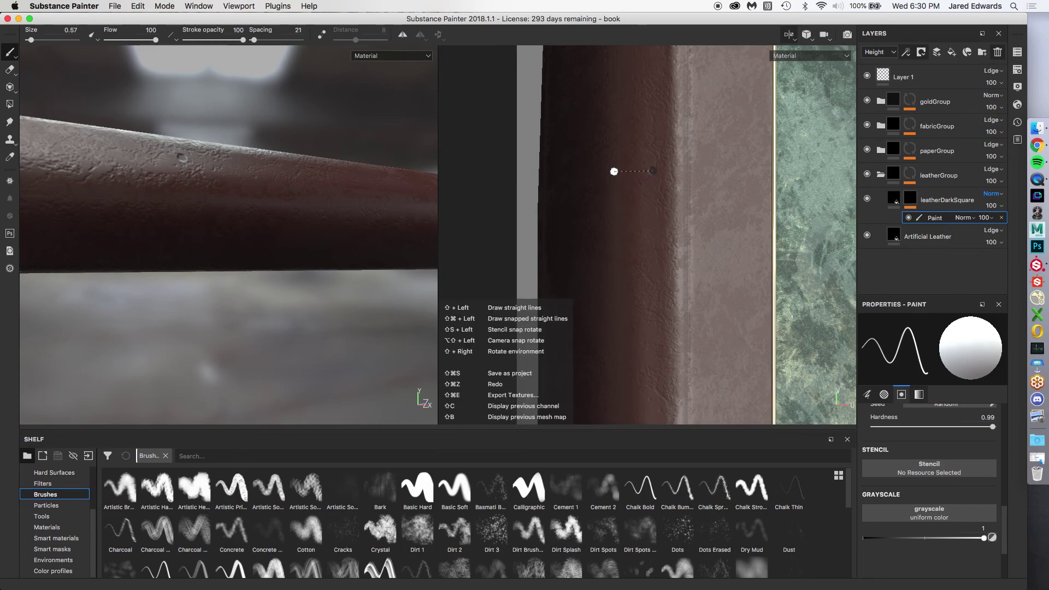
{"action": "left_click", "coordinate": [569, 171], "text": "shift"}
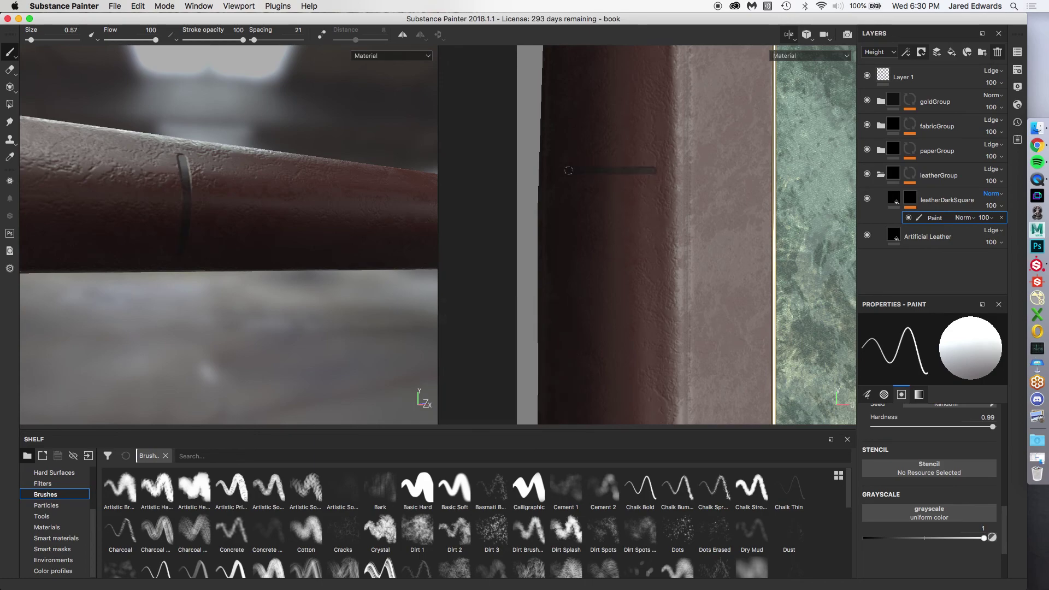
{"action": "left_click_drag", "start_coordinate": [348, 187], "coordinate": [245, 182], "text": "alt"}
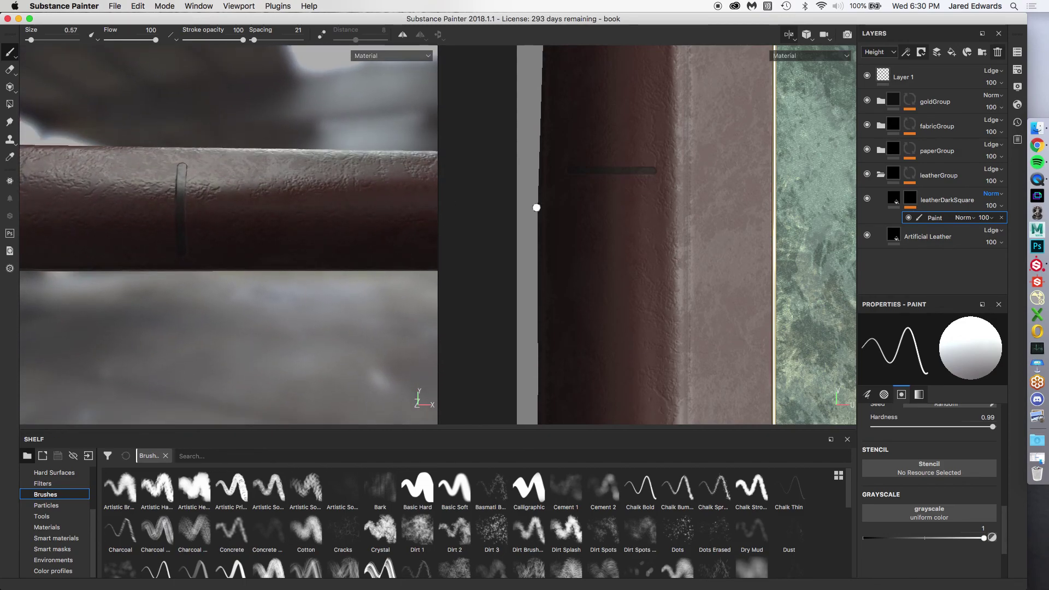
{"action": "middle_click_drag", "start_coordinate": [633, 185], "coordinate": [648, 191], "text": "alt"}
{"action": "scroll", "coordinate": [650, 193], "scroll_direction": "up", "scroll_amount": 2}
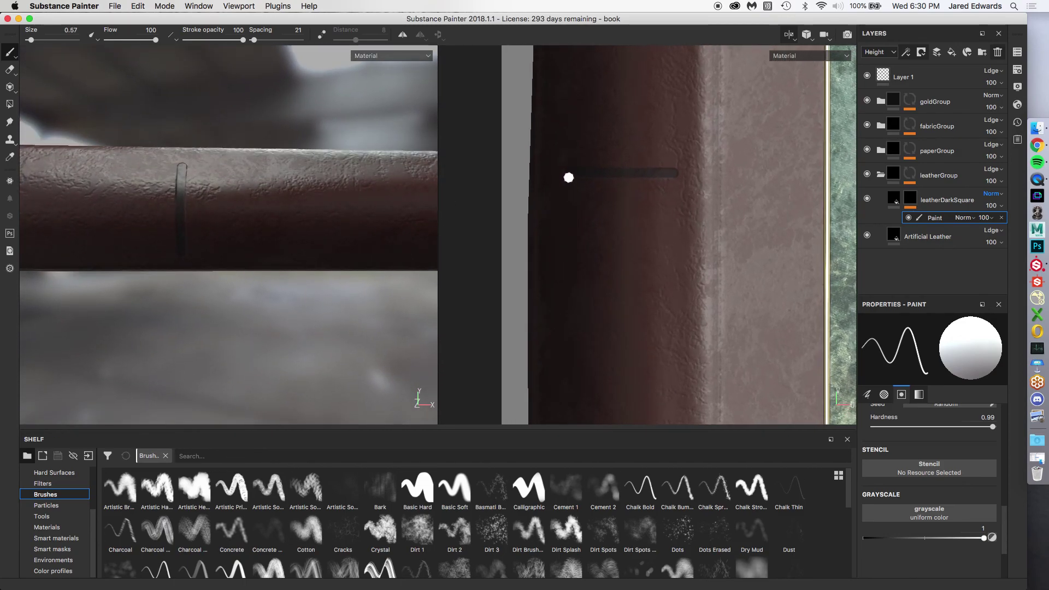
{"action": "key", "text": "shift"}
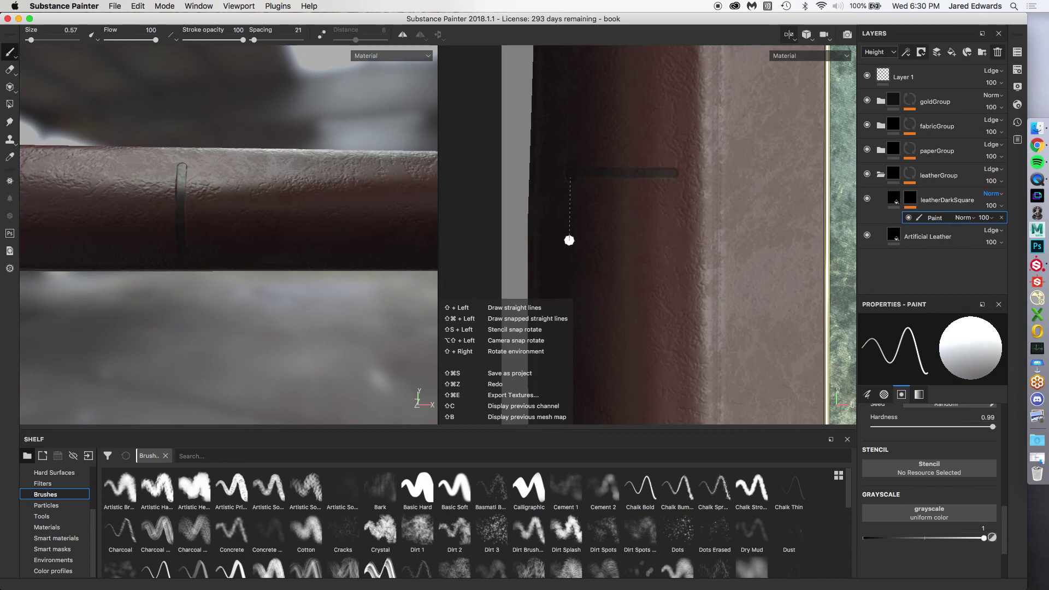
{"action": "left_click", "coordinate": [569, 241], "text": "shift"}
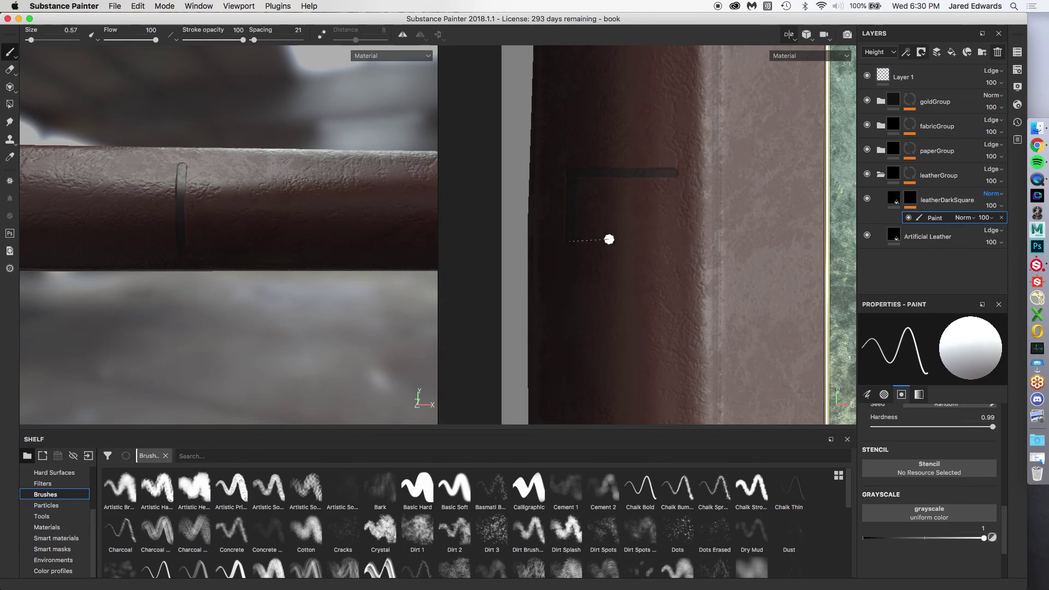
{"action": "left_click", "coordinate": [672, 240], "text": "shift"}
{"action": "left_click", "coordinate": [674, 176], "text": "shift"}
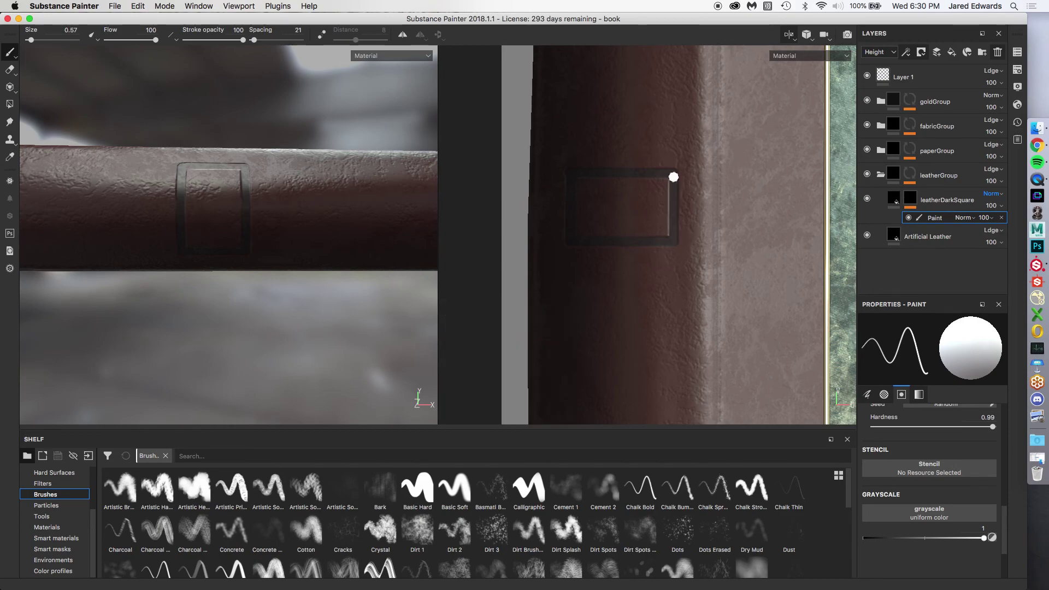
Fill the inside of the rectangle outline in the mask with brush size 1.54.
{"action": "left_click_drag", "start_coordinate": [466, 193], "coordinate": [328, 198], "text": "alt"}
{"action": "right_click_drag", "start_coordinate": [679, 205], "coordinate": [771, 252], "text": "alt"}
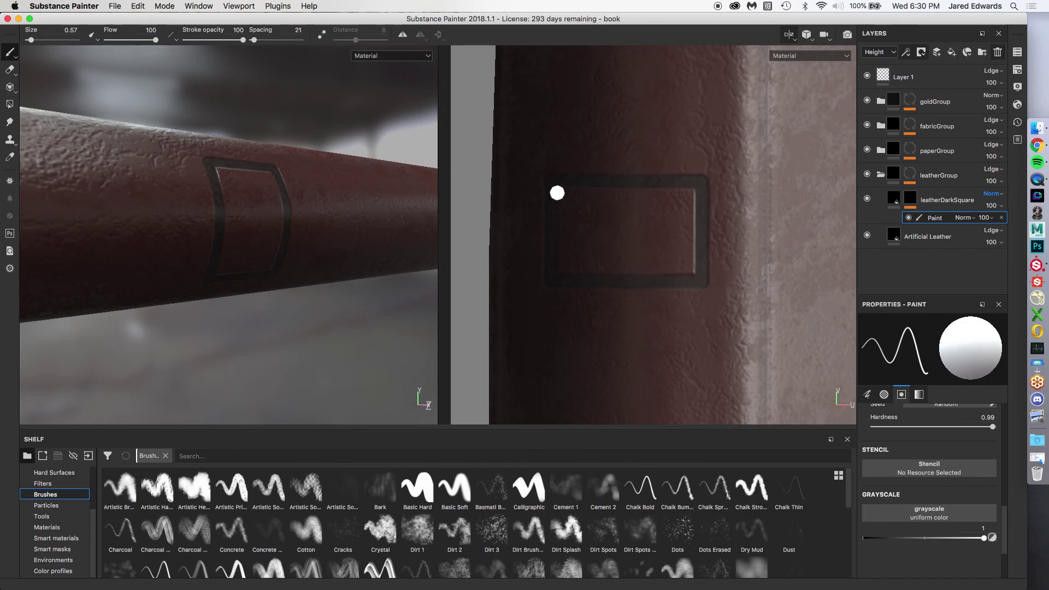
{"action": "left_click_drag", "start_coordinate": [553, 197], "coordinate": [598, 209]}
{"action": "right_click_drag", "start_coordinate": [606, 227], "coordinate": [619, 227], "text": "ctrl"}
{"action": "mouse_move", "coordinate": [601, 209]}
{"action": "left_mouse_down"}
{"action": "mouse_move", "coordinate": [640, 205]}
{"action": "mouse_move", "coordinate": [682, 234]}
{"action": "mouse_move", "coordinate": [675, 261]}
{"action": "mouse_move", "coordinate": [597, 259]}
{"action": "mouse_move", "coordinate": [580, 224]}
{"action": "left_mouse_up"}
{"action": "mouse_move", "coordinate": [572, 261]}
{"action": "left_mouse_down"}
{"action": "mouse_move", "coordinate": [568, 199]}
{"action": "mouse_move", "coordinate": [565, 265]}
{"action": "left_mouse_up"}
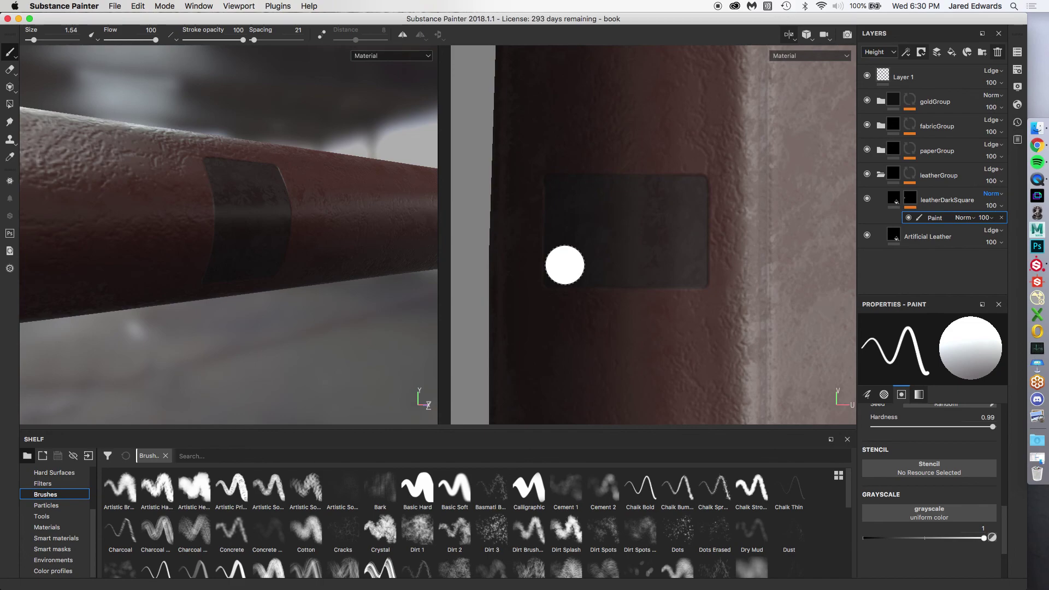
{"action": "mouse_move", "coordinate": [285, 202]}
{"action": "left_mouse_down", "text": "alt"}
{"action": "mouse_move", "coordinate": [291, 182]}
{"action": "mouse_move", "coordinate": [245, 171]}
{"action": "mouse_move", "coordinate": [266, 183]}
{"action": "left_mouse_up", "text": "alt"}
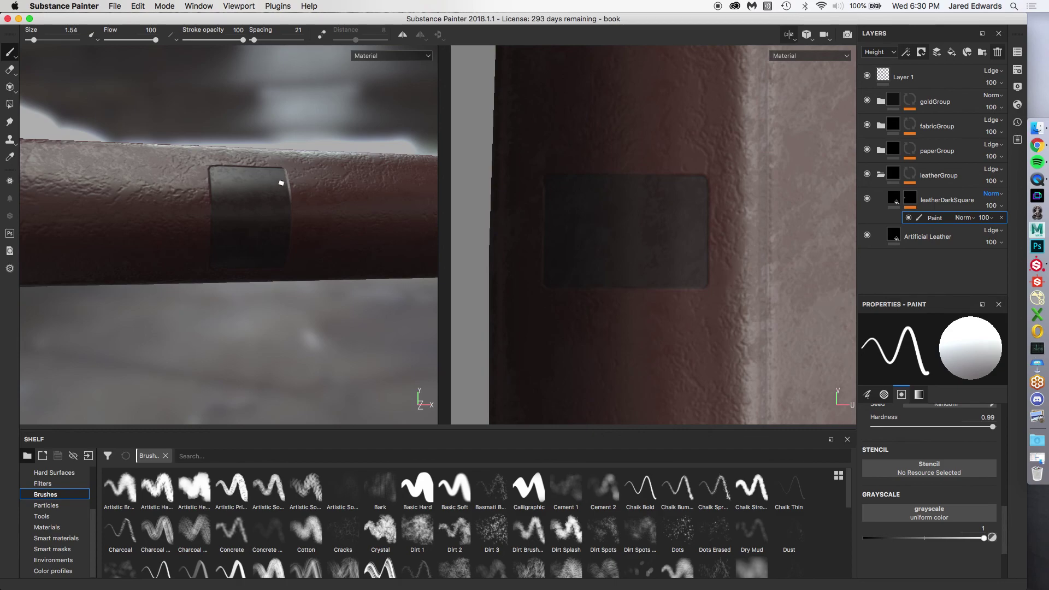
{"action": "middle_click_drag", "start_coordinate": [279, 184], "coordinate": [219, 187]}
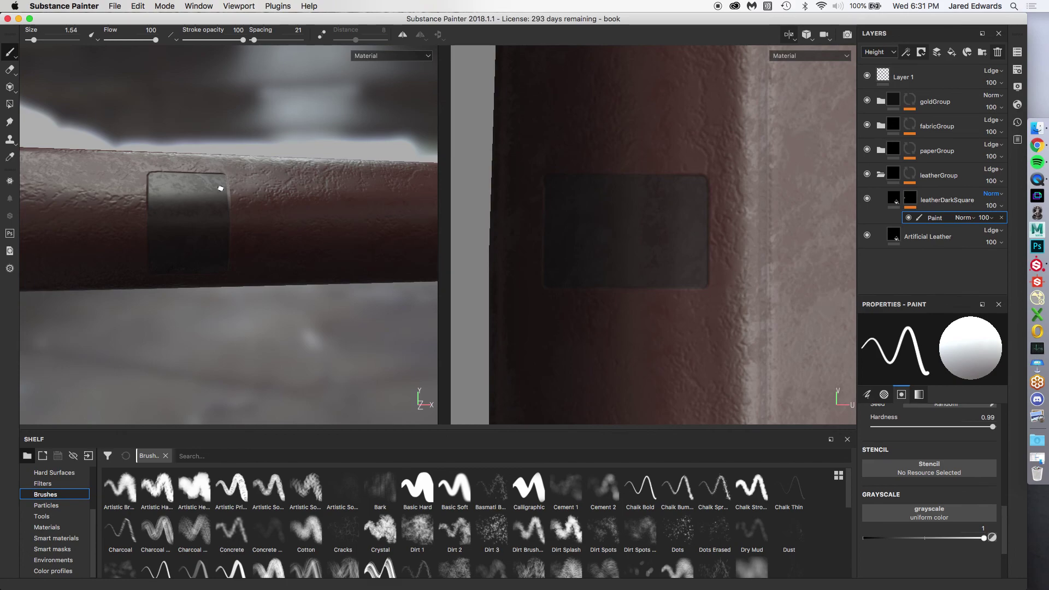
{"action": "left_click_drag", "start_coordinate": [324, 195], "coordinate": [246, 187], "text": "alt"}
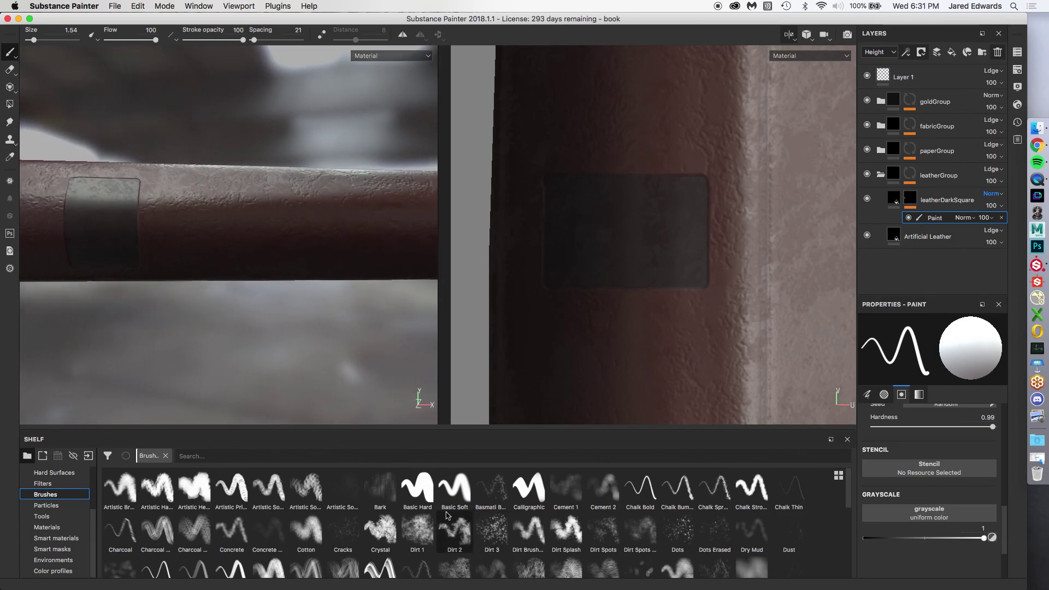
Show the brush's alpha settings and look through the available brushes, including the Stitches presets.
{"action": "left_click", "coordinate": [867, 394]}
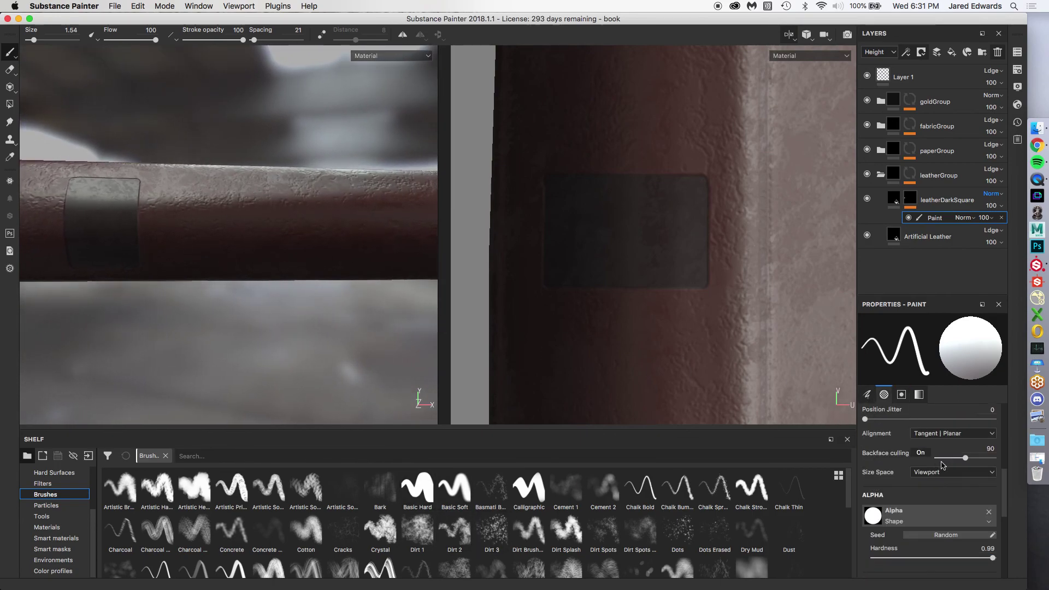
{"action": "scroll", "coordinate": [975, 478], "scroll_direction": "down", "scroll_amount": 5}
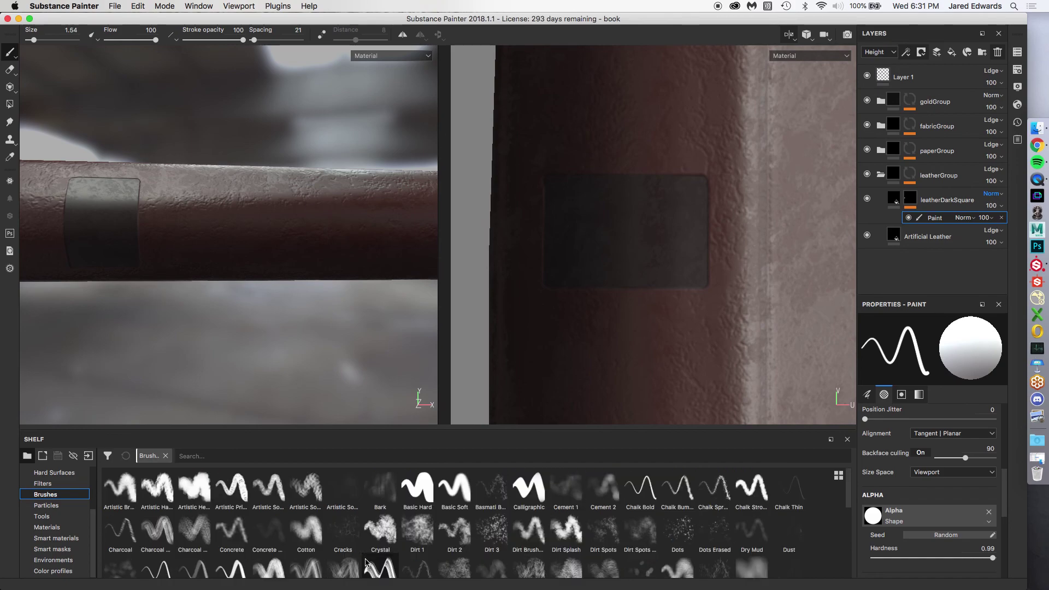
{"action": "scroll", "coordinate": [240, 502], "scroll_direction": "down", "scroll_amount": 3}
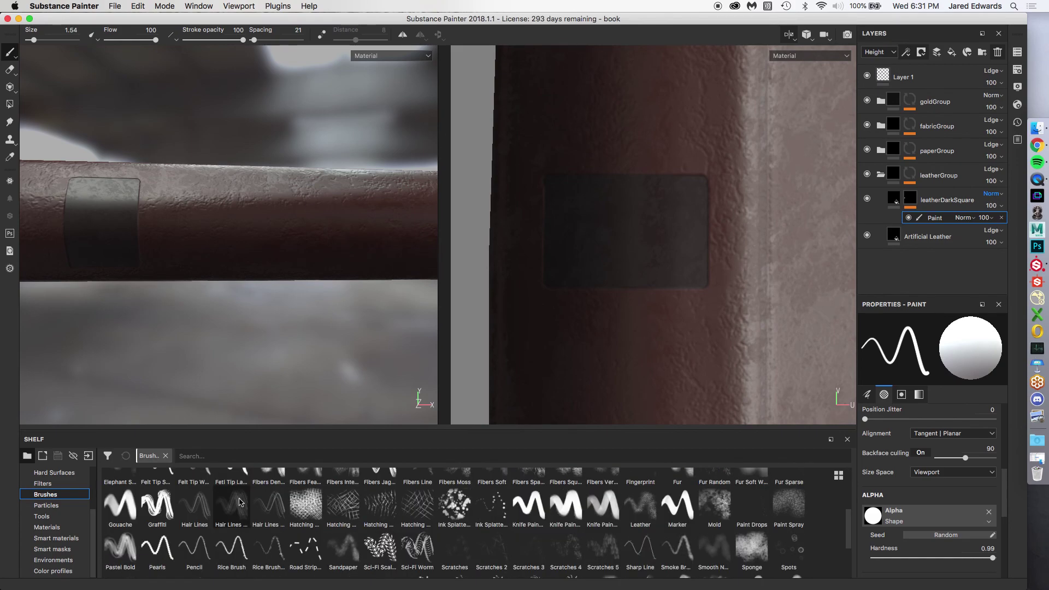
{"action": "scroll", "coordinate": [268, 513], "scroll_direction": "up", "scroll_amount": 3}
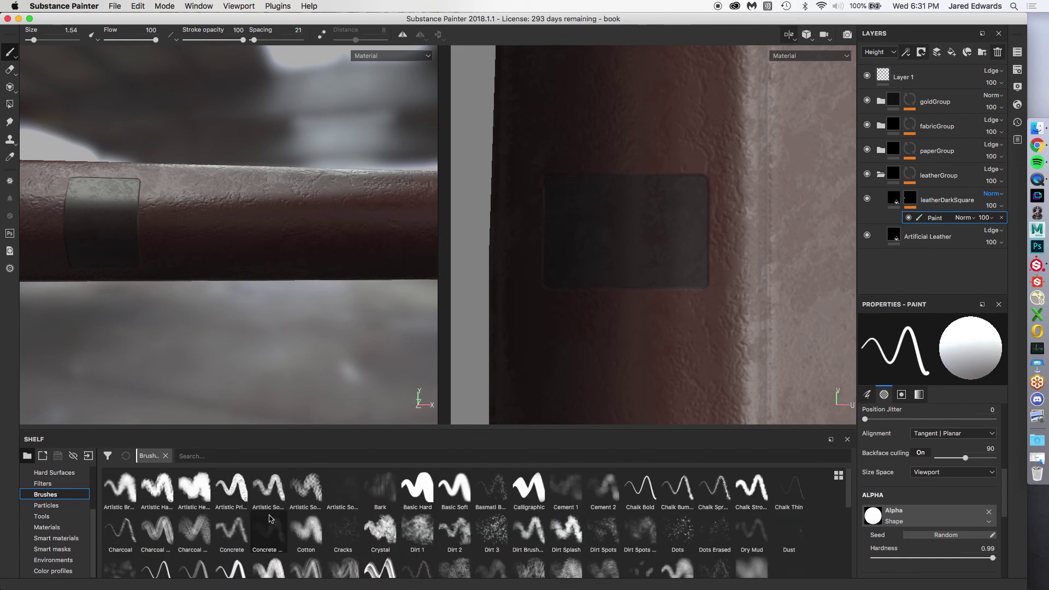
{"action": "scroll", "coordinate": [303, 509], "scroll_direction": "down", "scroll_amount": 5}
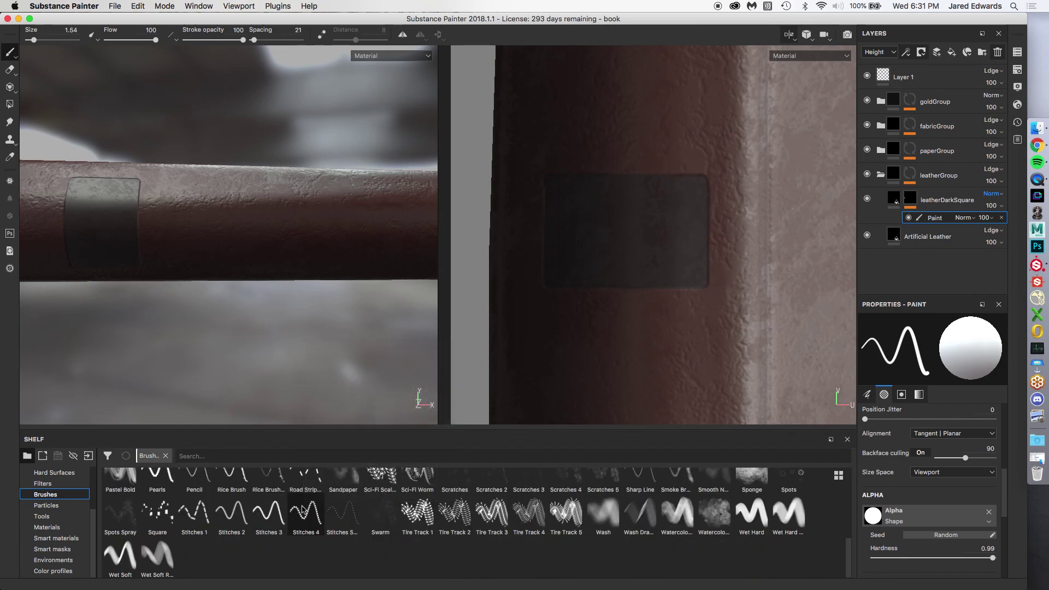
{"action": "scroll", "coordinate": [55, 519], "scroll_direction": "up", "scroll_amount": 3}
Search the shelf's alphas for a default shape and then for "hard", clearing each search.
{"action": "left_click", "coordinate": [60, 495]}
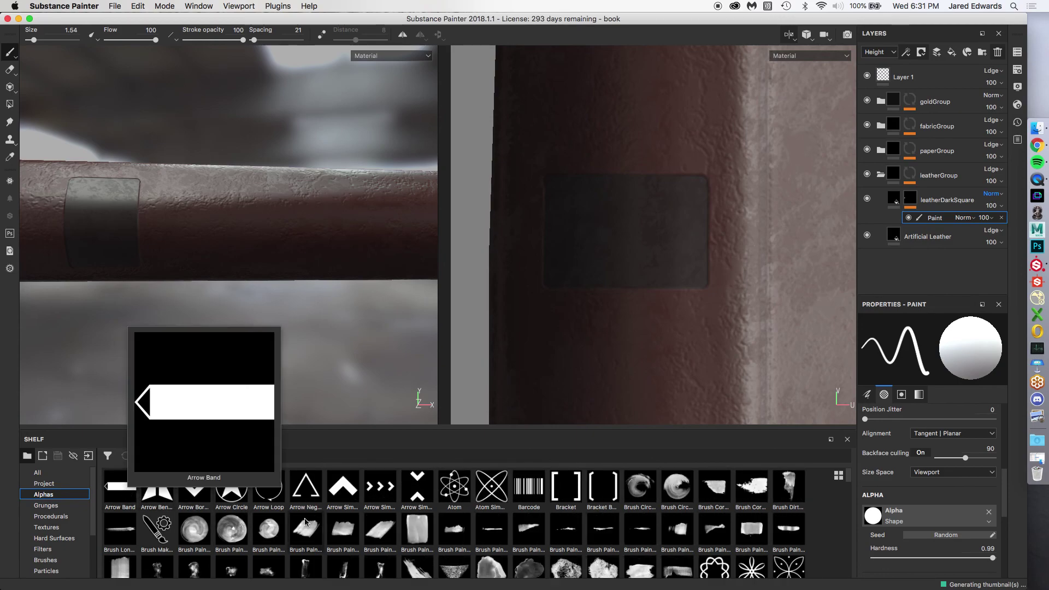
{"action": "left_click", "coordinate": [443, 455]}
{"action": "type", "text": "def"}
{"action": "key", "text": "BackSpace"}
{"action": "key", "text": "BackSpace"}
{"action": "key", "text": "BackSpace"}
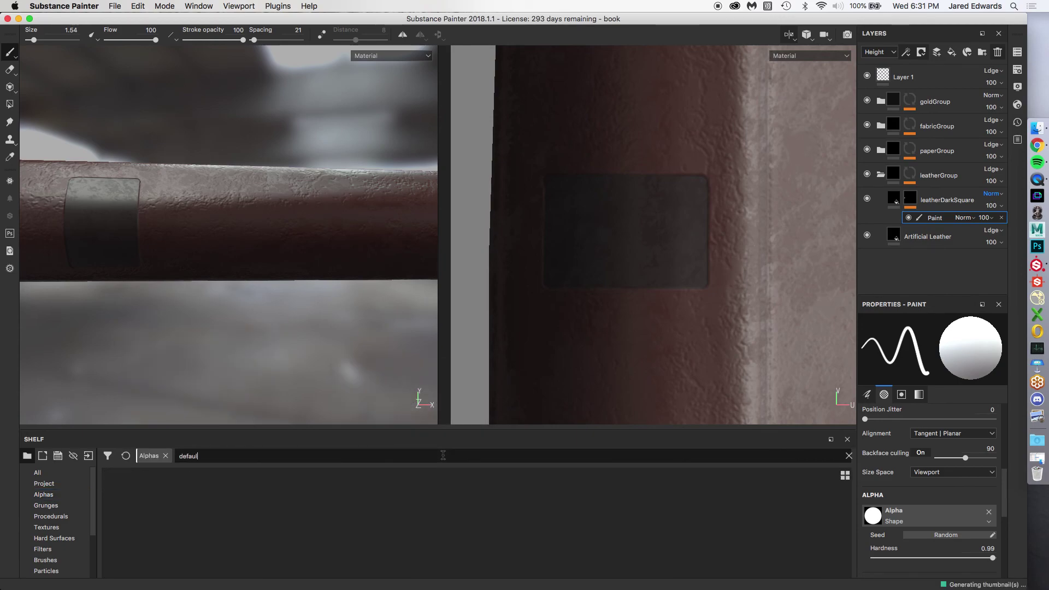
{"action": "type", "text": "hard"}
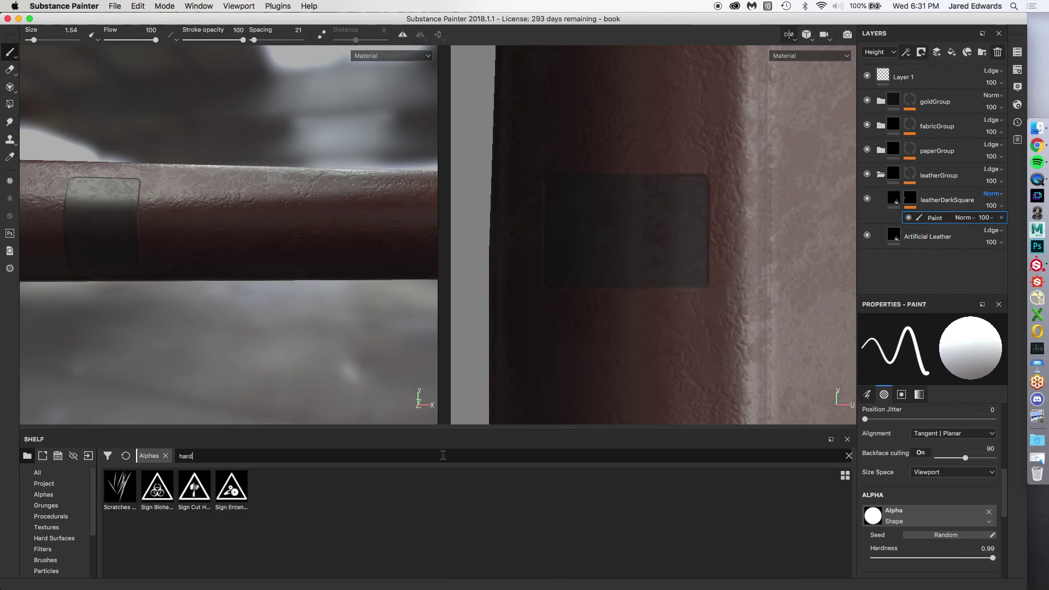
{"action": "key", "text": "BackSpace"}
{"action": "key", "text": "BackSpace"}
{"action": "key", "text": "BackSpace"}
{"action": "key", "text": "BackSpace"}
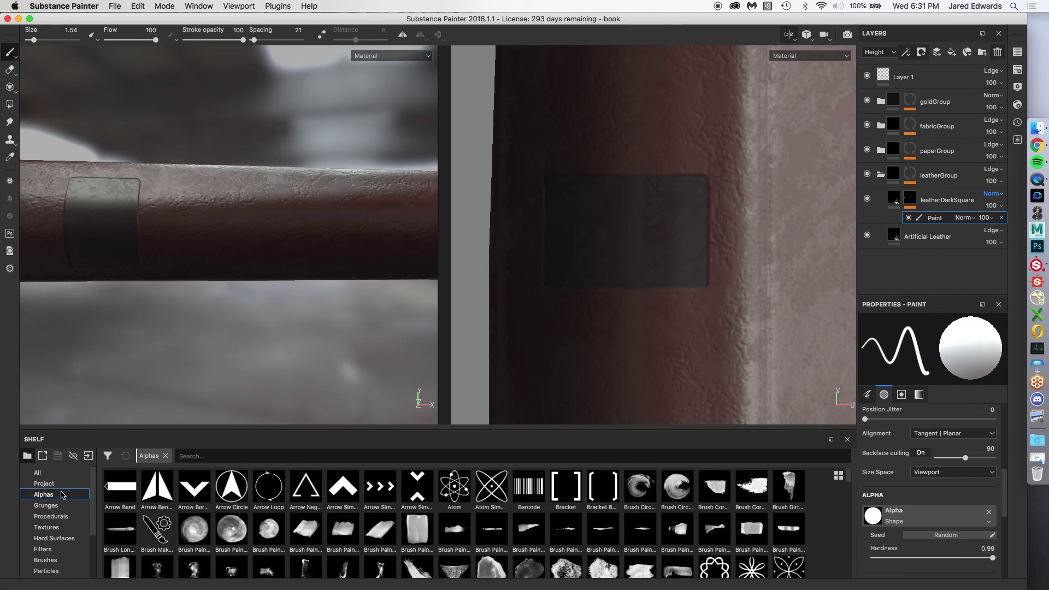
Assign the Square Rectangle alpha to the brush and stamp a test square on the spine at brush size 14.29.
{"action": "left_click", "coordinate": [251, 453]}
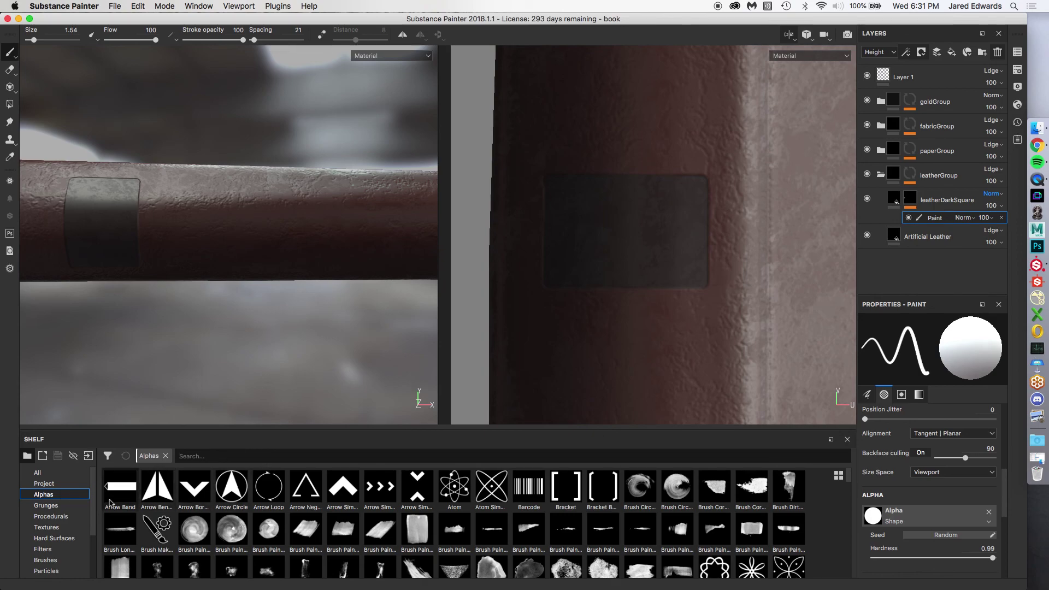
{"action": "type", "text": "sq"}
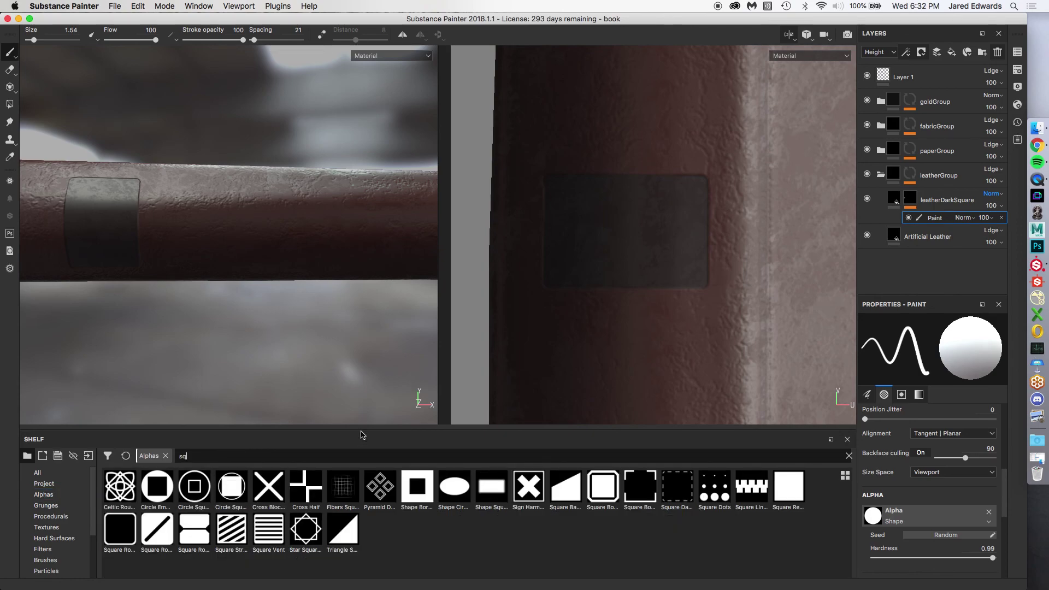
{"action": "left_click", "coordinate": [794, 493]}
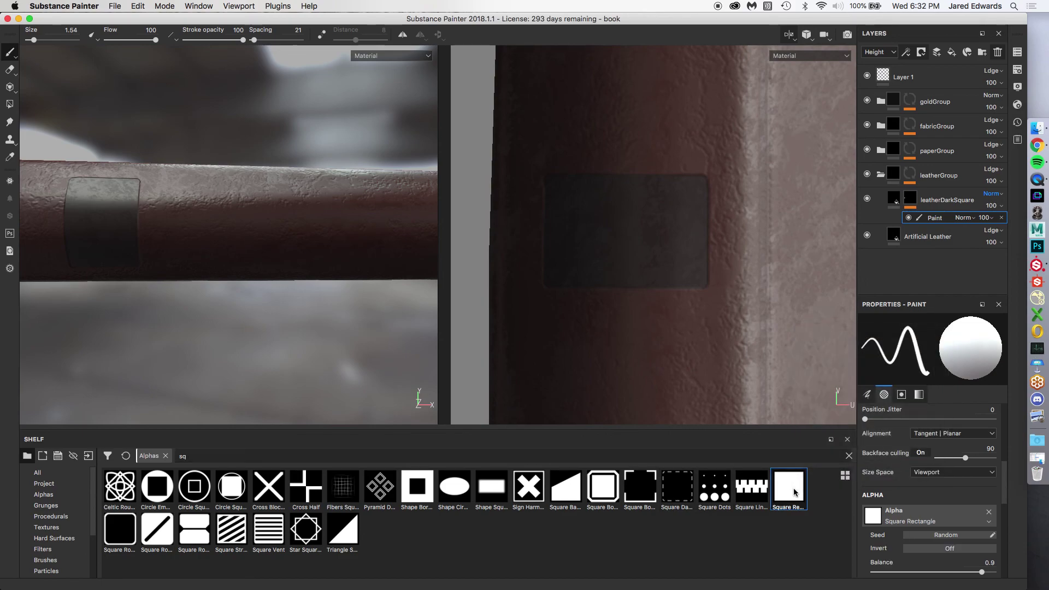
{"action": "right_click_drag", "start_coordinate": [257, 216], "coordinate": [267, 216], "text": "ctrl"}
{"action": "left_click_drag", "start_coordinate": [267, 216], "coordinate": [305, 316], "text": "ctrl"}
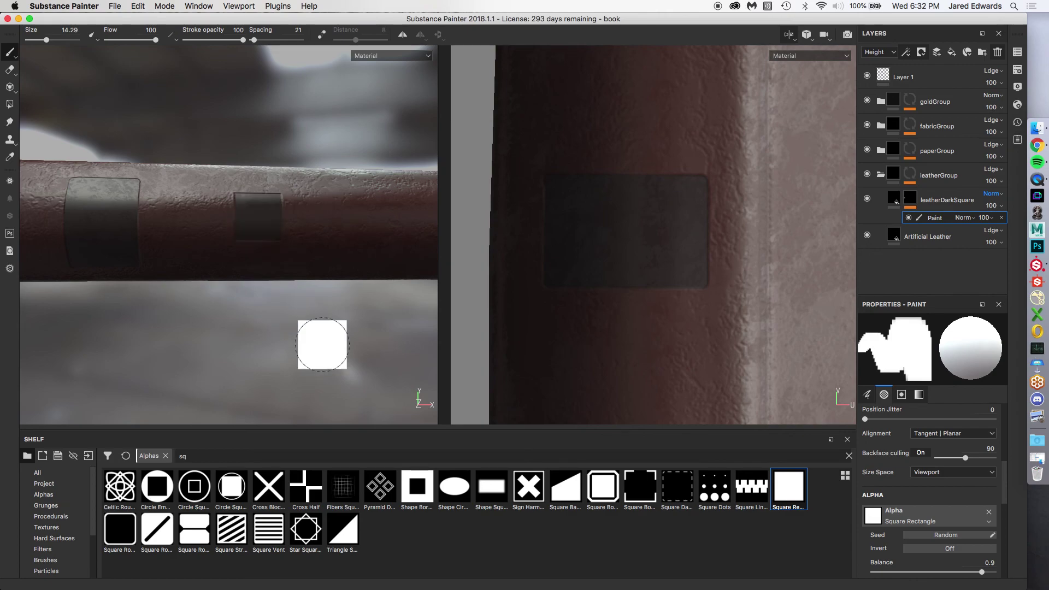
Remove the alpha from the brush so it paints plain squares, and undo the test stamping on the spine.
{"action": "left_click", "coordinate": [988, 511]}
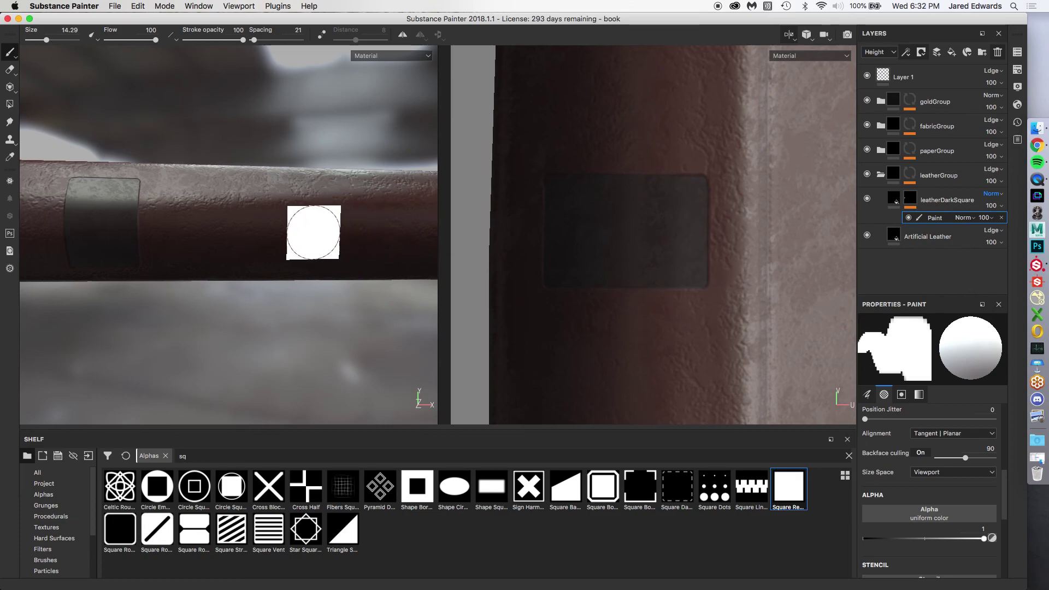
{"action": "left_click", "coordinate": [319, 216]}
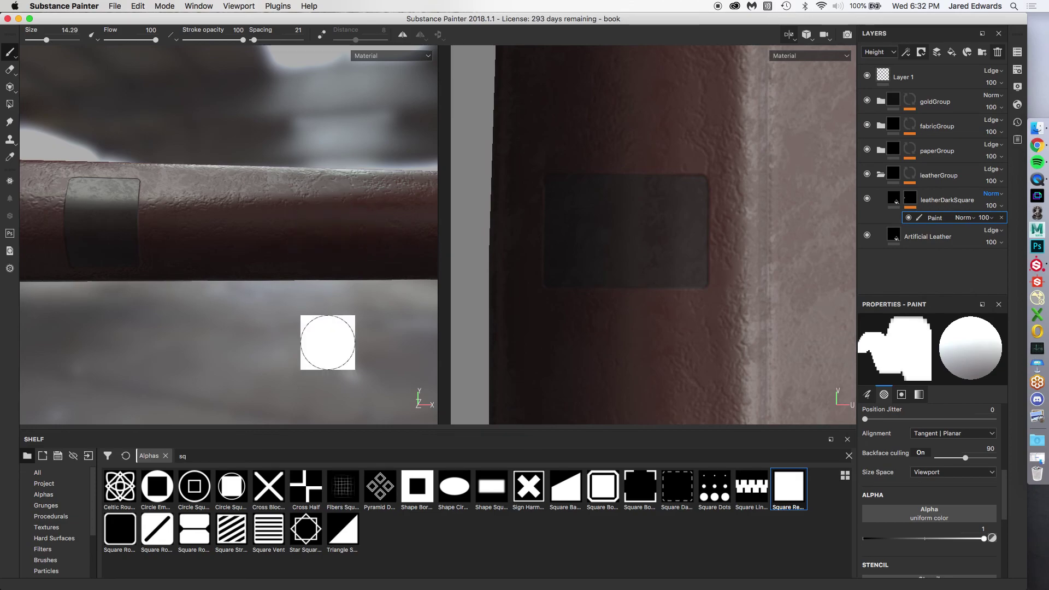
{"action": "key", "text": "super+z"}
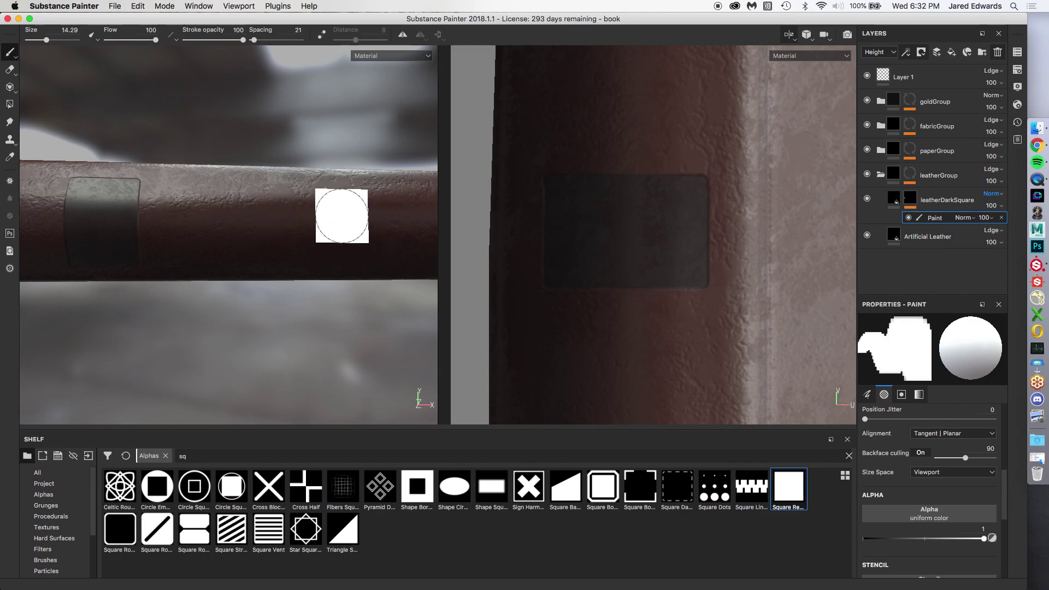
{"action": "mouse_move", "coordinate": [341, 215]}
{"action": "right_mouse_down", "text": "super"}
{"action": "mouse_move", "coordinate": [359, 215]}
{"action": "mouse_move", "coordinate": [329, 214]}
{"action": "right_mouse_up", "text": "super"}
{"action": "left_click", "coordinate": [305, 221]}
Paint a second dark rectangle below the first on the spine in the 2D view with the square brush at size 2.5.
{"action": "mouse_move", "coordinate": [375, 304]}
{"action": "left_mouse_down", "text": "alt"}
{"action": "mouse_move", "coordinate": [421, 398]}
{"action": "mouse_move", "coordinate": [323, 313]}
{"action": "mouse_move", "coordinate": [379, 321]}
{"action": "mouse_move", "coordinate": [354, 306]}
{"action": "left_mouse_up", "text": "alt"}
{"action": "right_click_drag", "start_coordinate": [657, 253], "coordinate": [606, 253], "text": "super"}
{"action": "scroll", "coordinate": [655, 257], "scroll_direction": "down", "scroll_amount": 3}
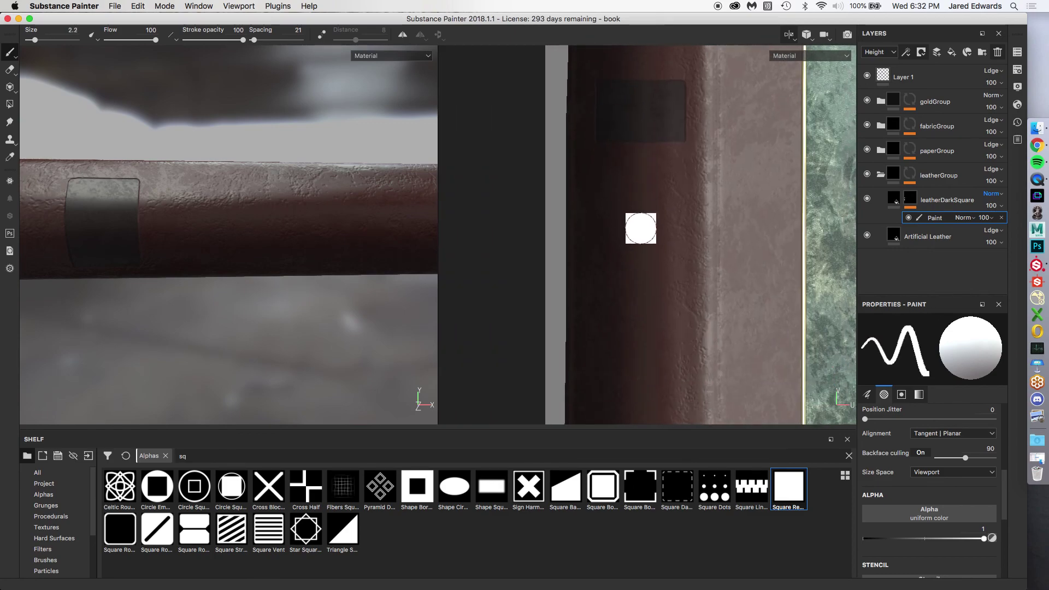
{"action": "right_click_drag", "start_coordinate": [604, 199], "coordinate": [613, 199], "text": "super"}
{"action": "left_click_drag", "start_coordinate": [613, 199], "coordinate": [661, 200]}
{"action": "left_click", "coordinate": [667, 200]}
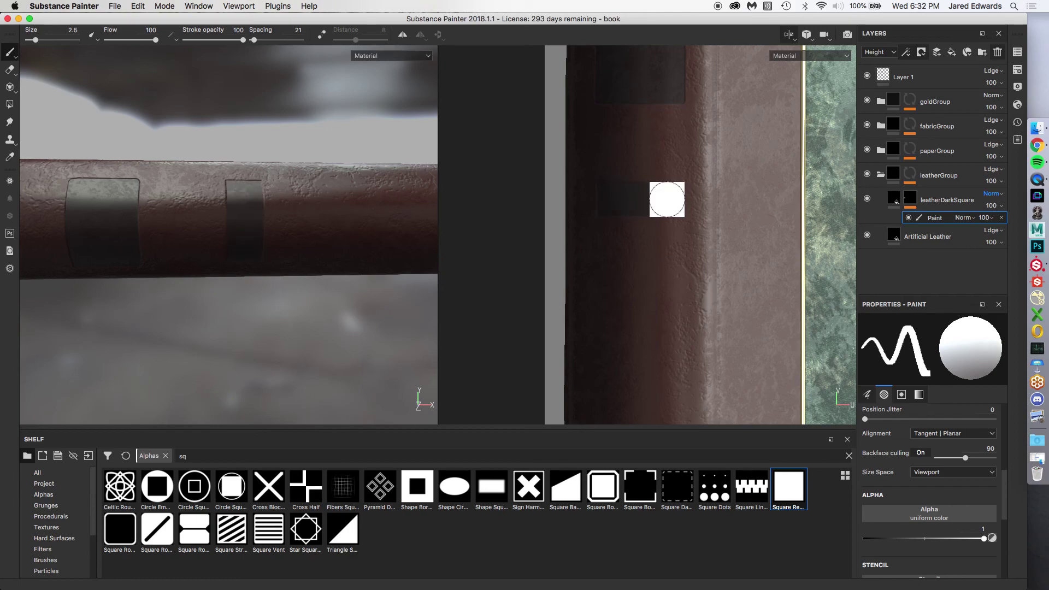
{"action": "left_click", "coordinate": [667, 258], "text": "shift"}
{"action": "mouse_move", "coordinate": [643, 259]}
{"action": "left_mouse_down"}
{"action": "mouse_move", "coordinate": [614, 255]}
{"action": "mouse_move", "coordinate": [623, 268]}
{"action": "mouse_move", "coordinate": [606, 229]}
{"action": "mouse_move", "coordinate": [642, 214]}
{"action": "left_mouse_up"}
Examine both dark spine rectangles in 3D and compare them with the spine of the reference book photo in Chrome.
{"action": "left_click_drag", "start_coordinate": [234, 241], "coordinate": [243, 241], "text": "alt"}
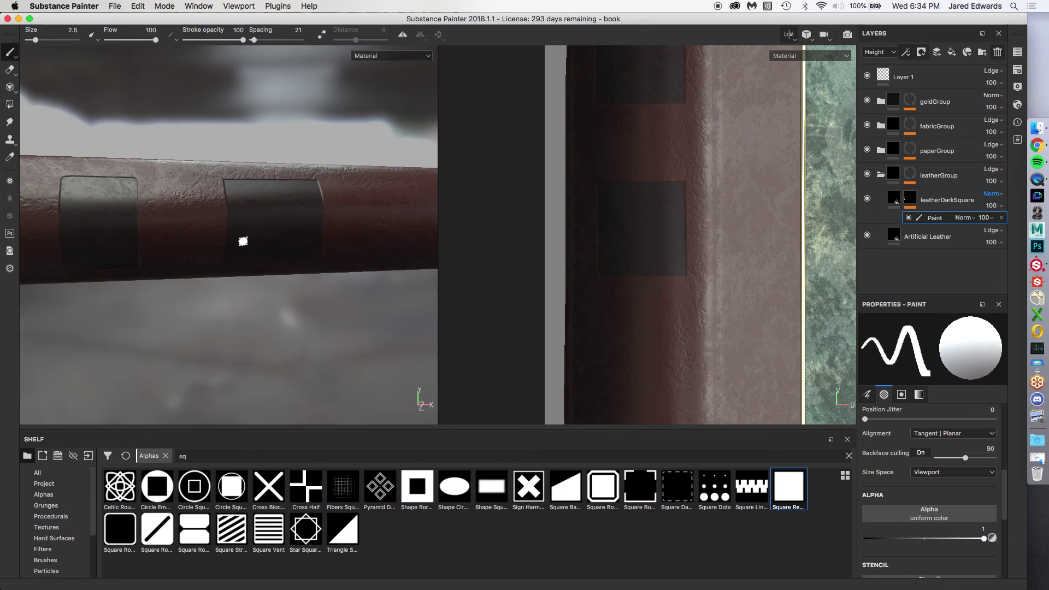
{"action": "right_click_drag", "start_coordinate": [243, 240], "coordinate": [116, 238], "text": "alt"}
{"action": "middle_click_drag", "start_coordinate": [154, 234], "coordinate": [168, 224], "text": "alt"}
{"action": "left_click_drag", "start_coordinate": [168, 225], "coordinate": [186, 246], "text": "alt"}
{"action": "right_click_drag", "start_coordinate": [186, 246], "coordinate": [273, 295], "text": "alt"}
{"action": "mouse_move", "coordinate": [273, 295]}
{"action": "left_mouse_down", "text": "alt"}
{"action": "mouse_move", "coordinate": [232, 271]}
{"action": "mouse_move", "coordinate": [228, 280]}
{"action": "left_mouse_up", "text": "alt"}
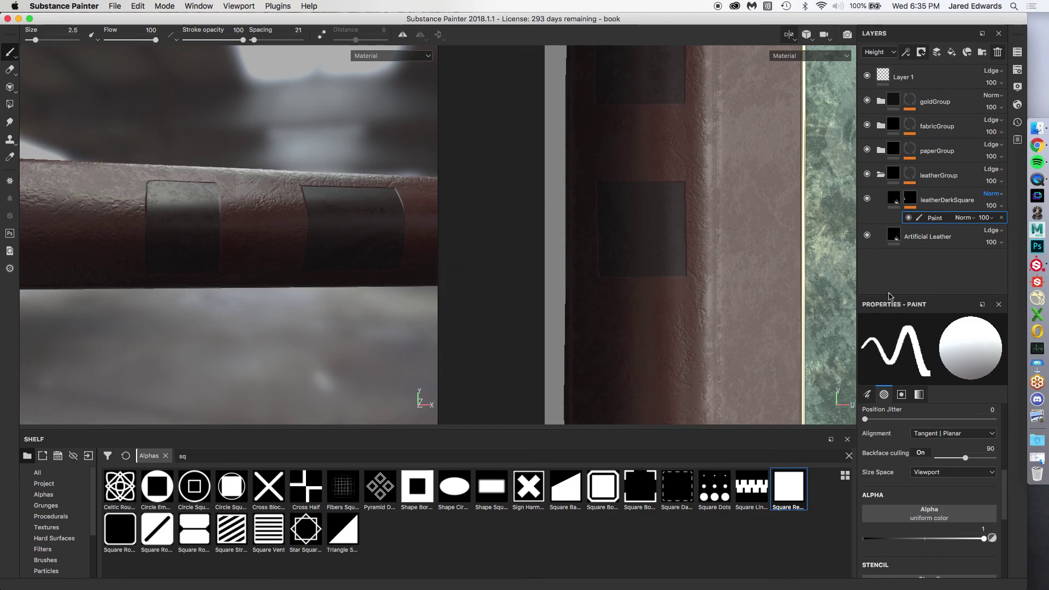
{"action": "left_click", "coordinate": [1036, 145]}
{"action": "scroll", "coordinate": [361, 436], "scroll_direction": "up", "scroll_amount": 10, "text": "ctrl"}
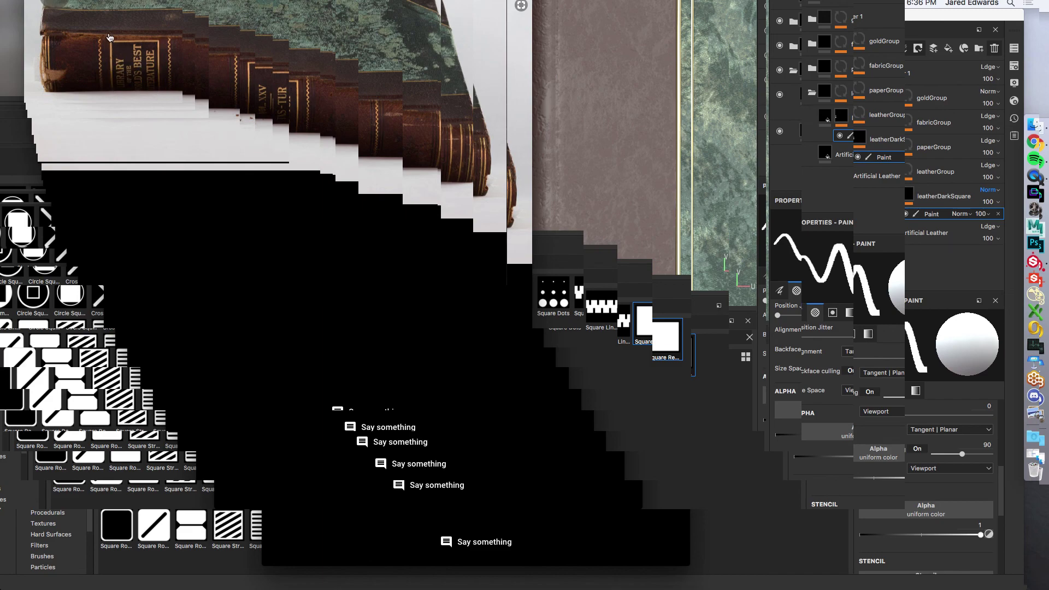
{"action": "scroll", "coordinate": [136, 65], "scroll_direction": "down", "scroll_amount": 5, "text": "ctrl"}
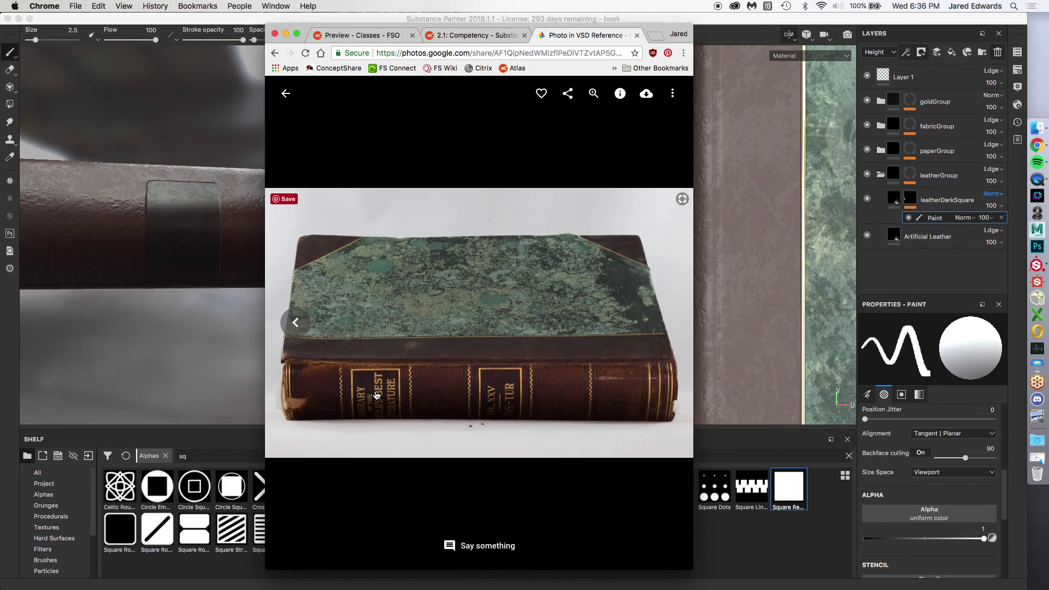
{"action": "left_click", "coordinate": [873, 187]}
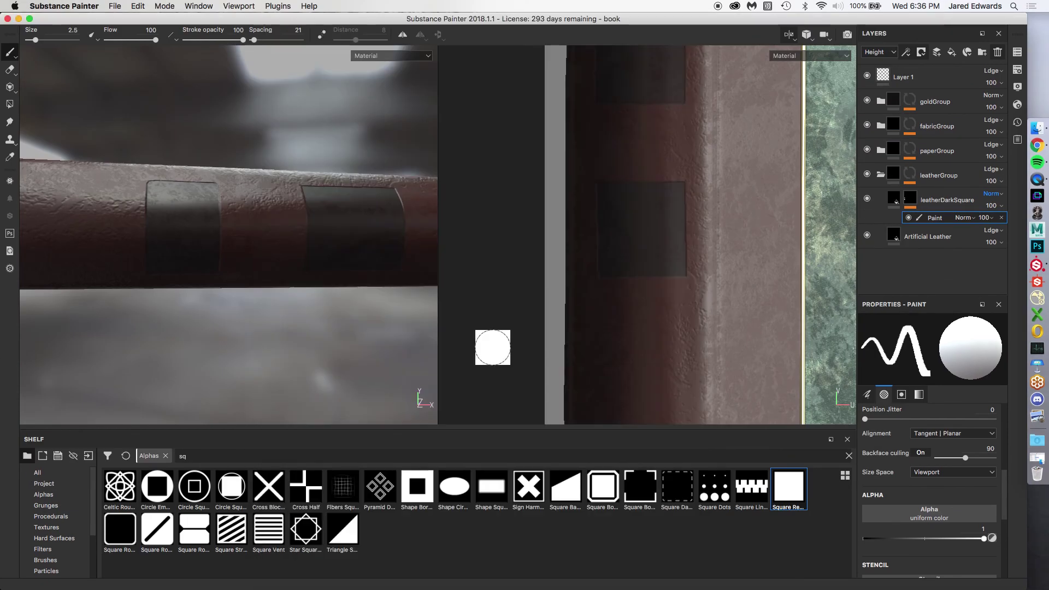
Collapse leatherGroup and view goldGroup's mask on its own across the book.
{"action": "left_click", "coordinate": [880, 175]}
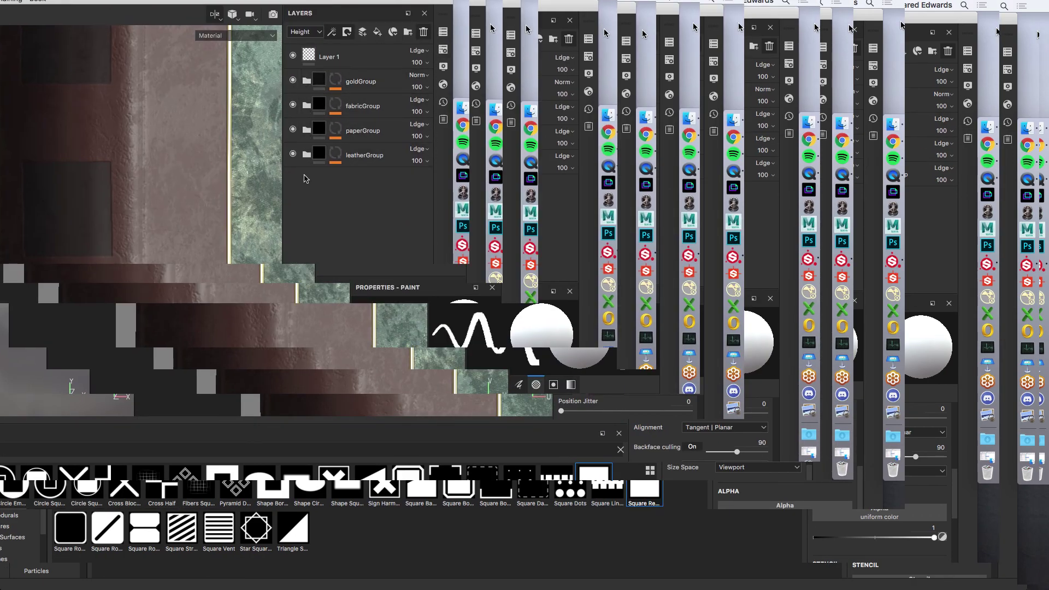
{"action": "left_click", "coordinate": [322, 82]}
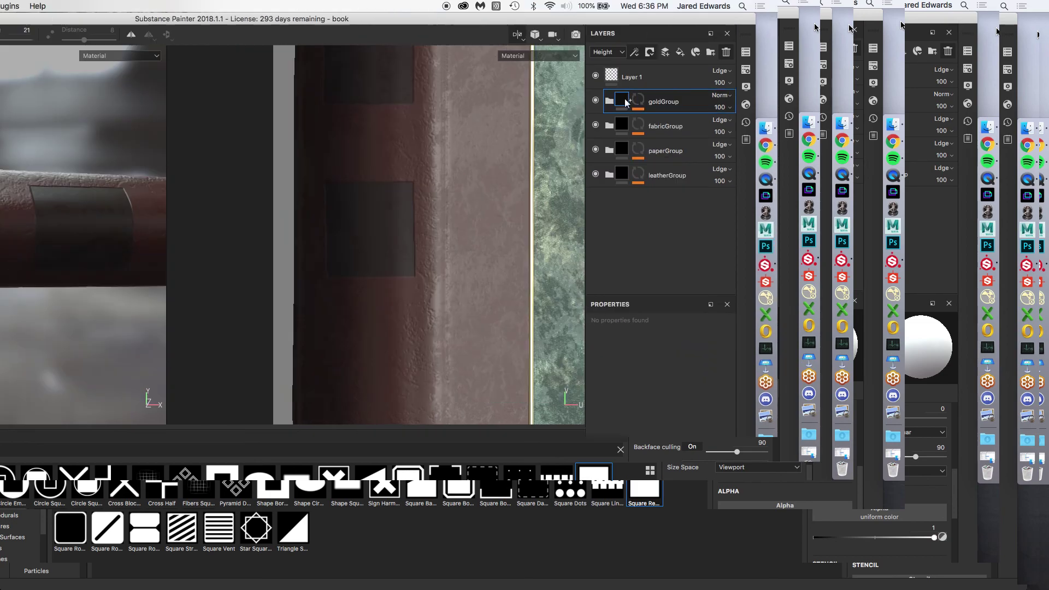
{"action": "mouse_move", "coordinate": [625, 102]}
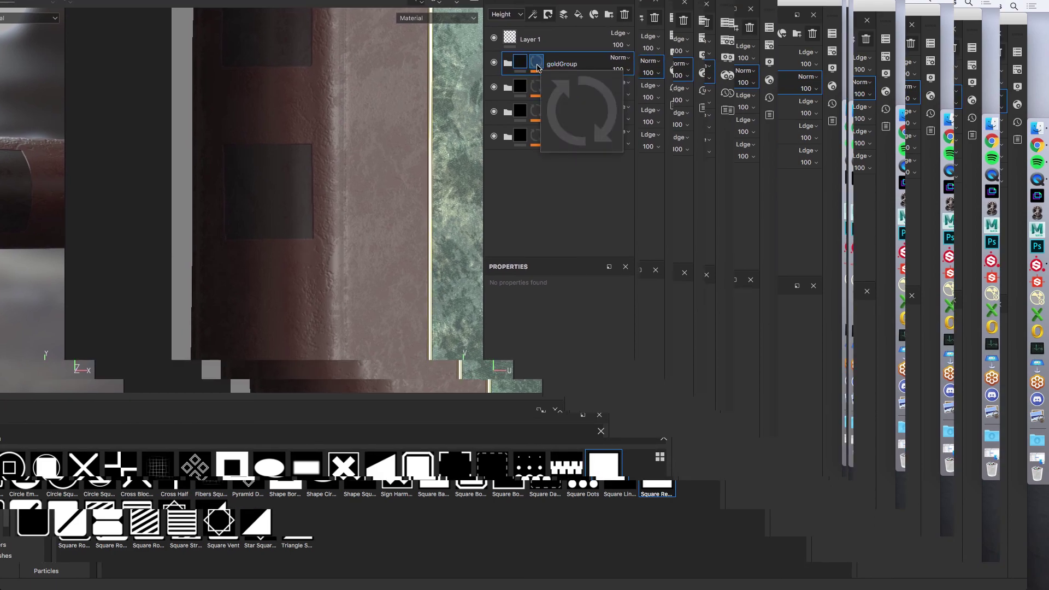
{"action": "left_click", "coordinate": [537, 65]}
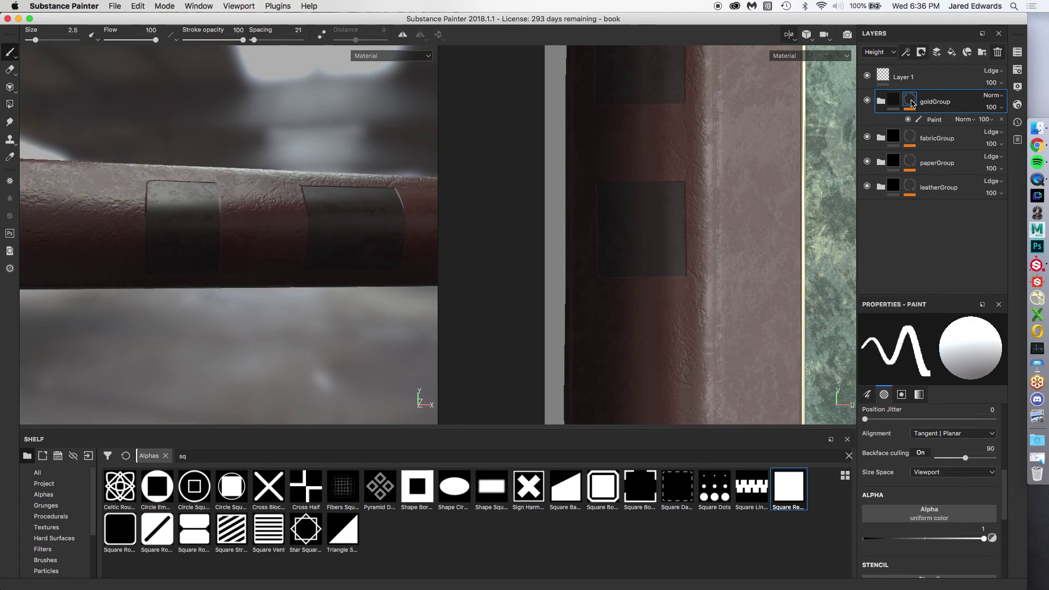
{"action": "left_click", "coordinate": [910, 101], "text": "alt"}
{"action": "left_click_drag", "start_coordinate": [393, 213], "coordinate": [328, 163], "text": "alt"}
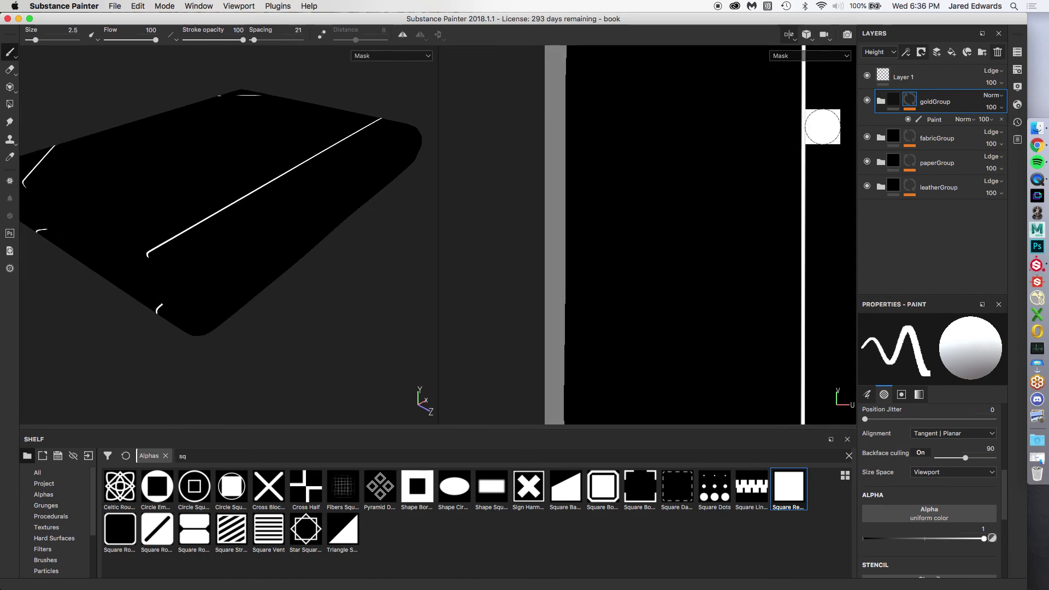
{"action": "left_click", "coordinate": [910, 102], "text": "alt"}
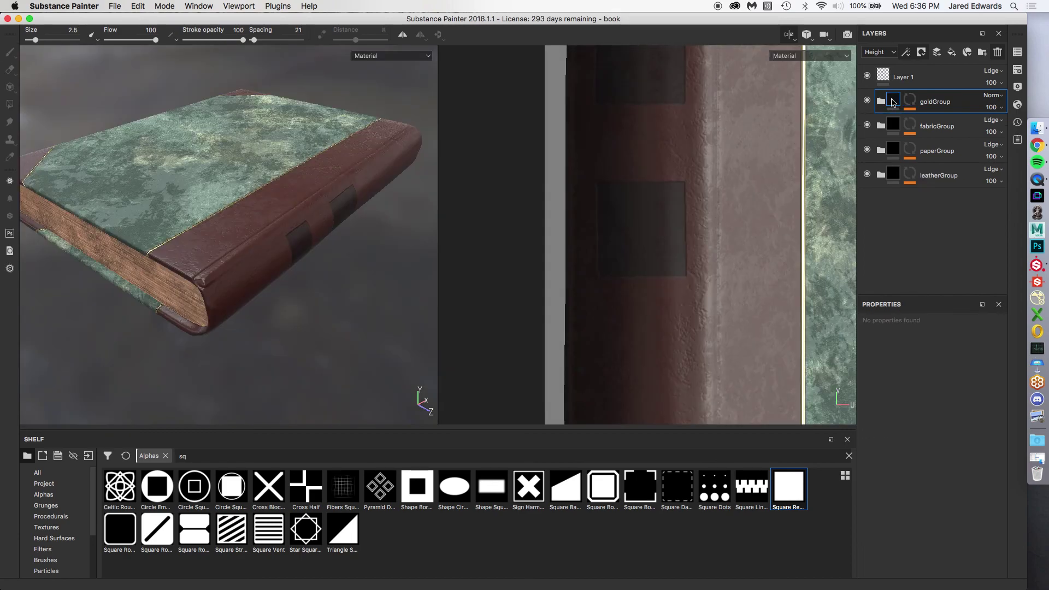
Add a second paint effect to goldGroup's mask.
{"action": "left_click", "coordinate": [910, 102], "text": "alt"}
{"action": "left_click", "coordinate": [893, 101]}
{"action": "left_click", "coordinate": [909, 101]}
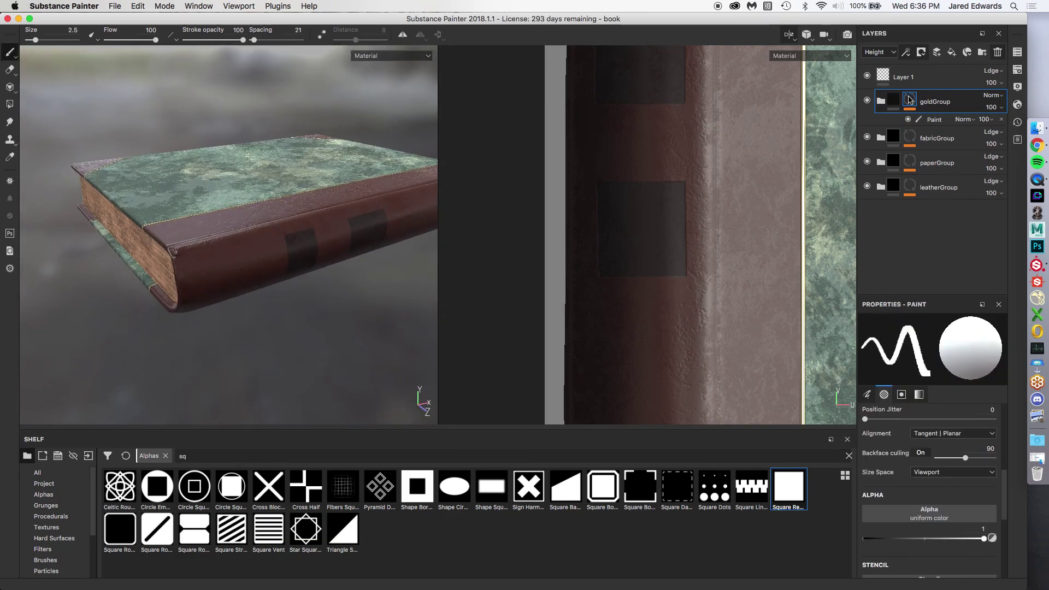
{"action": "left_click_drag", "start_coordinate": [383, 224], "coordinate": [250, 188], "text": "alt"}
{"action": "scroll", "coordinate": [251, 211], "scroll_direction": "up", "scroll_amount": 5}
{"action": "right_click_drag", "start_coordinate": [218, 195], "coordinate": [336, 240], "text": "alt"}
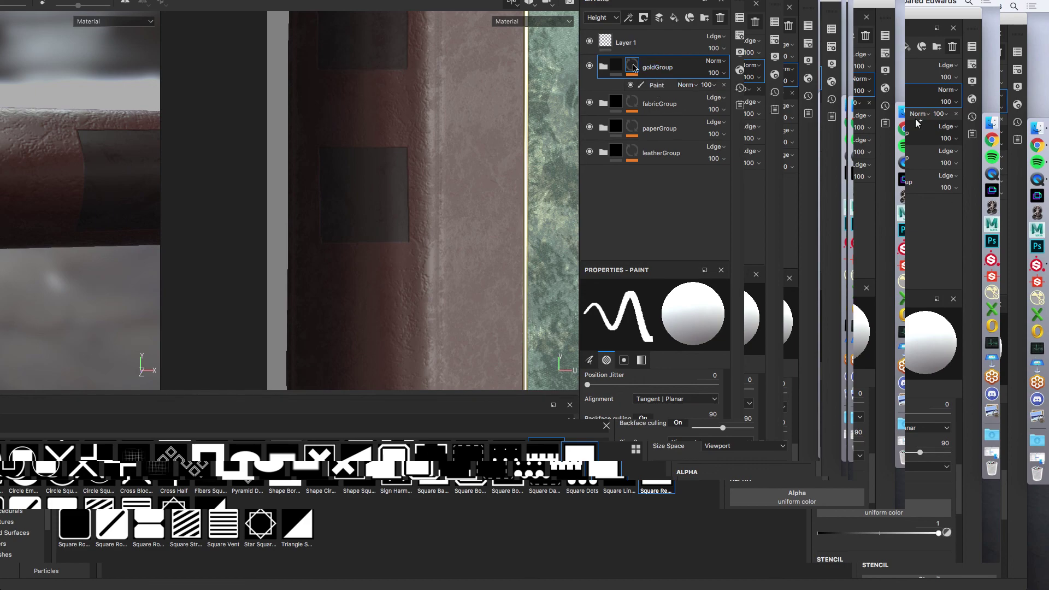
{"action": "left_click", "coordinate": [628, 18]}
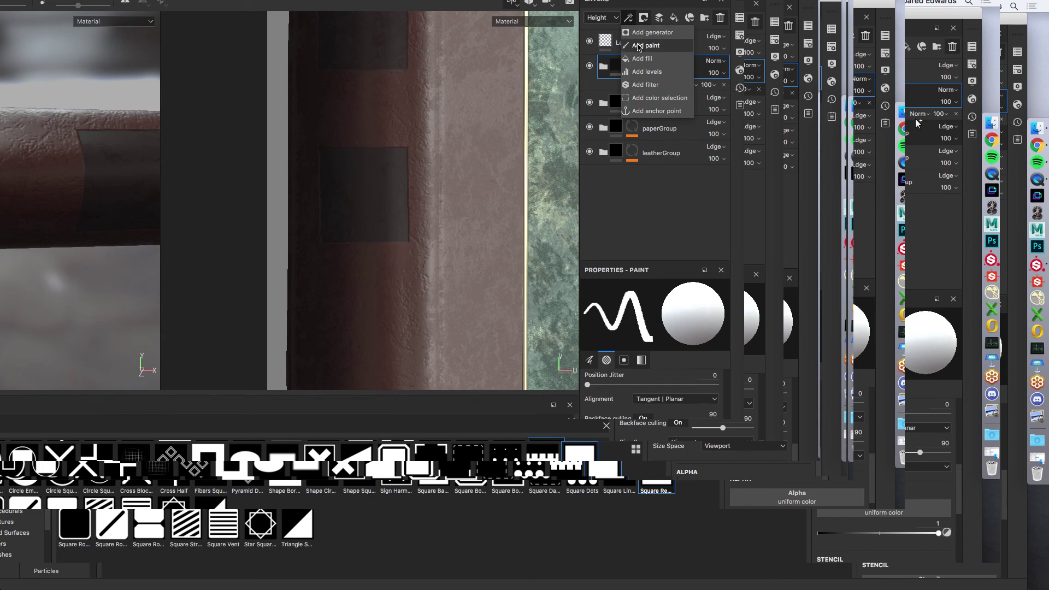
{"action": "left_click", "coordinate": [637, 47]}
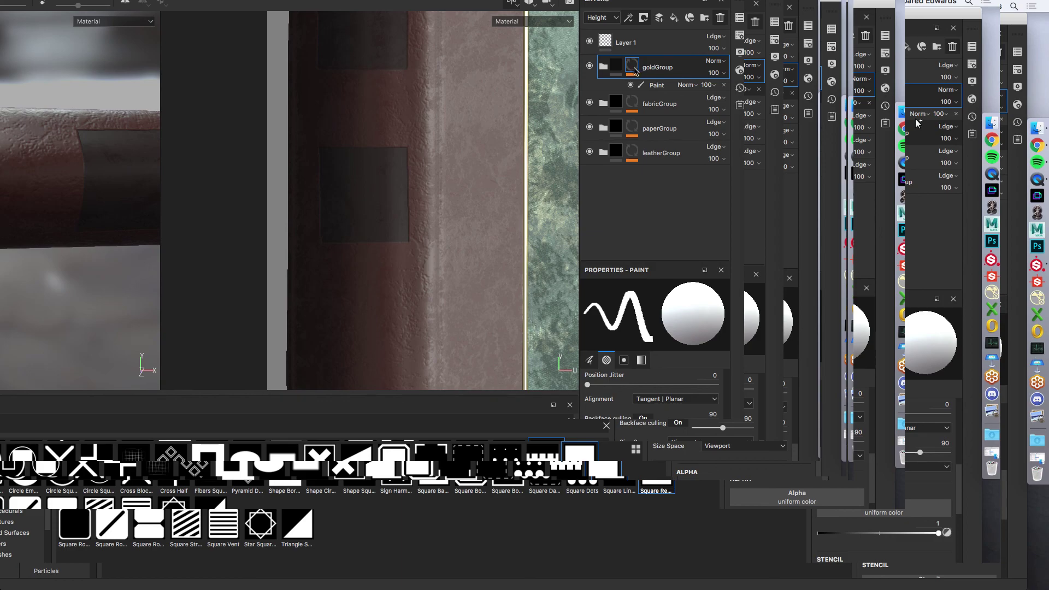
{"action": "left_click", "coordinate": [629, 20]}
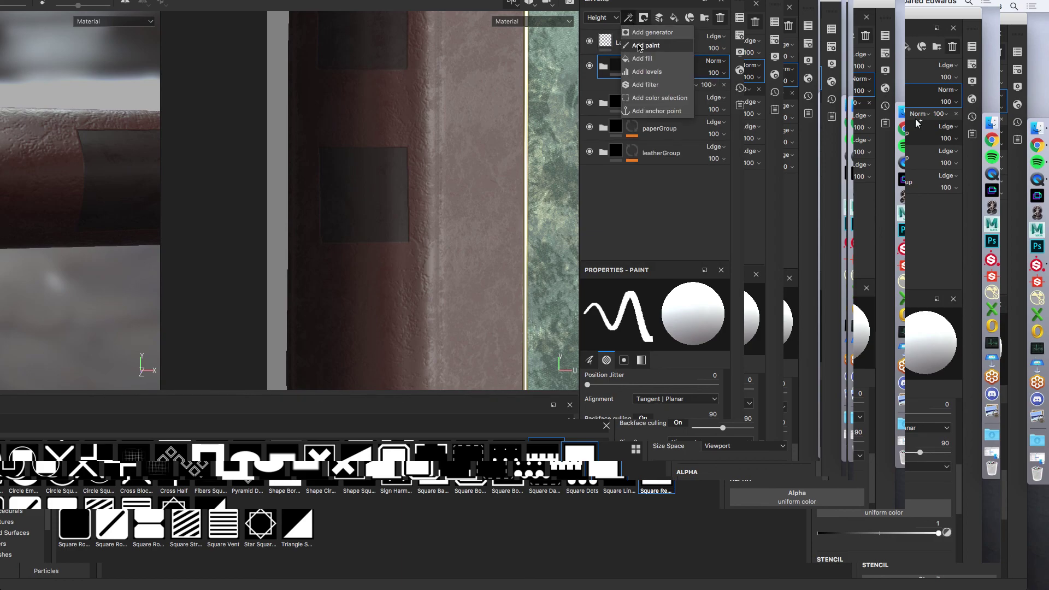
{"action": "left_click", "coordinate": [653, 41]}
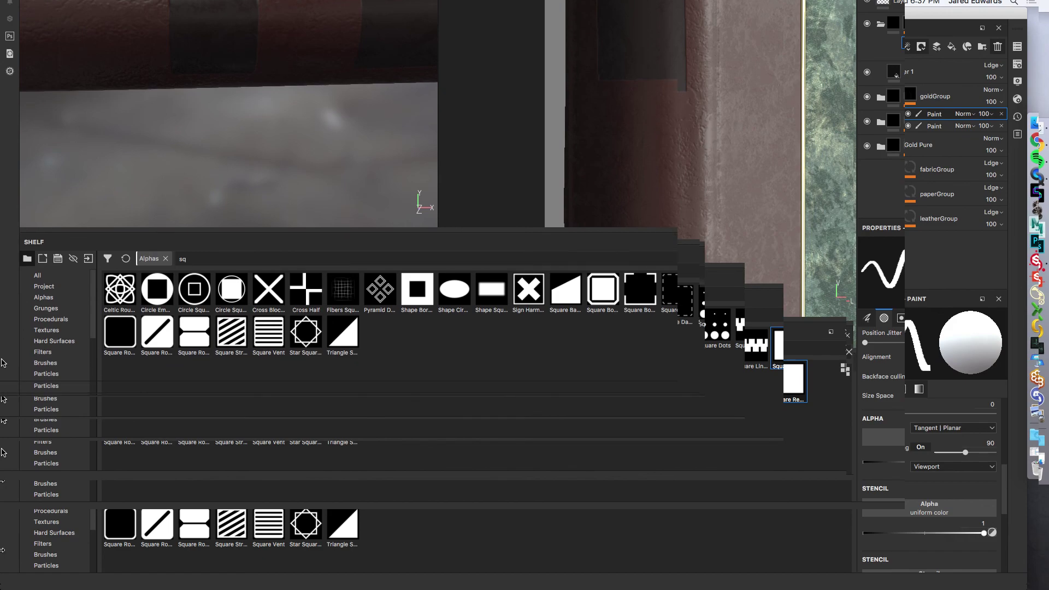
Find the Basic Soft preset among the shelf's brushes and load it as the current brush.
{"action": "left_click", "coordinate": [50, 364]}
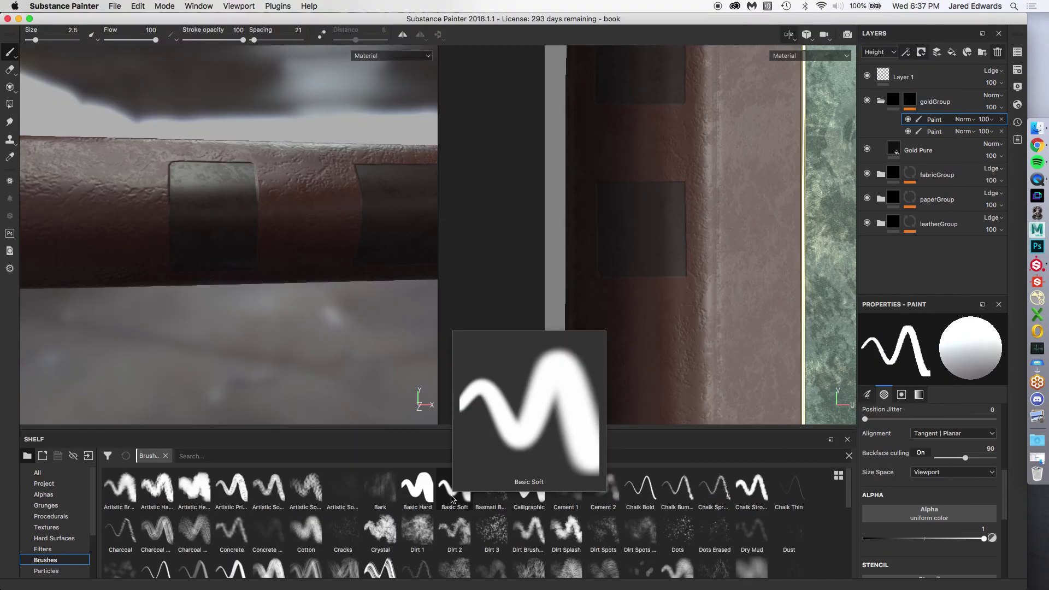
{"action": "mouse_move", "coordinate": [451, 301]}
{"action": "left_mouse_down"}
{"action": "mouse_move", "coordinate": [953, 522]}
{"action": "mouse_move", "coordinate": [932, 513]}
{"action": "left_mouse_up"}
{"action": "scroll", "coordinate": [931, 511], "scroll_direction": "down", "scroll_amount": 5}
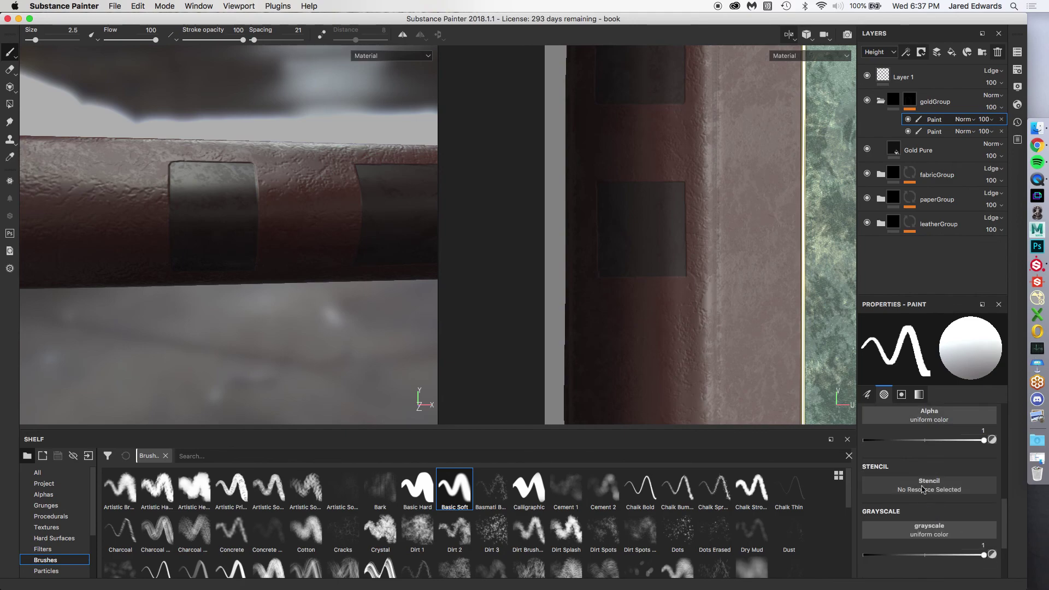
{"action": "scroll", "coordinate": [960, 430], "scroll_direction": "up", "scroll_amount": 1}
{"action": "left_click_drag", "start_coordinate": [470, 493], "coordinate": [928, 452]}
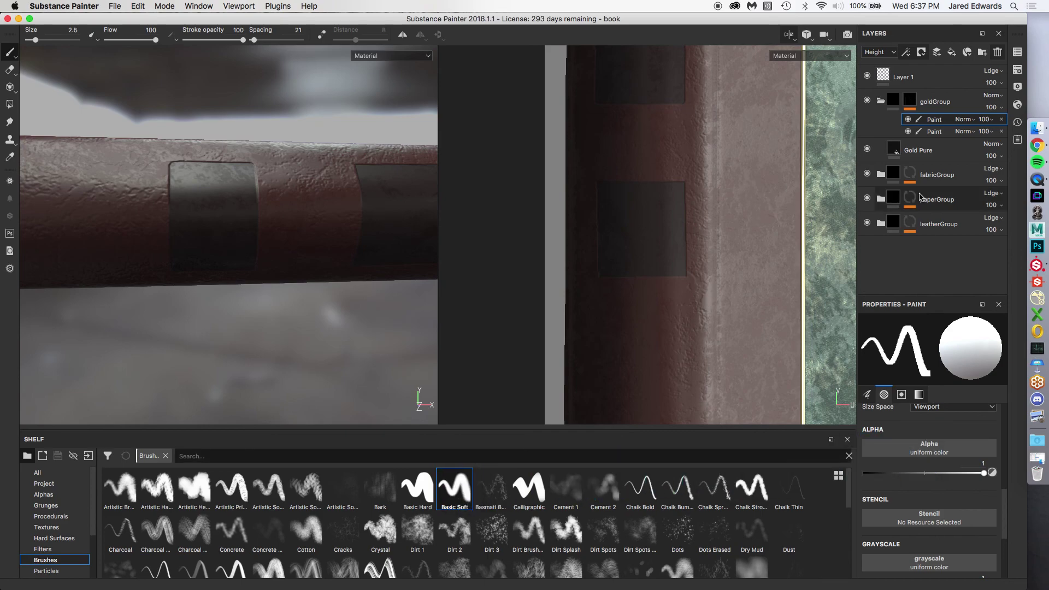
{"action": "left_click", "coordinate": [464, 494]}
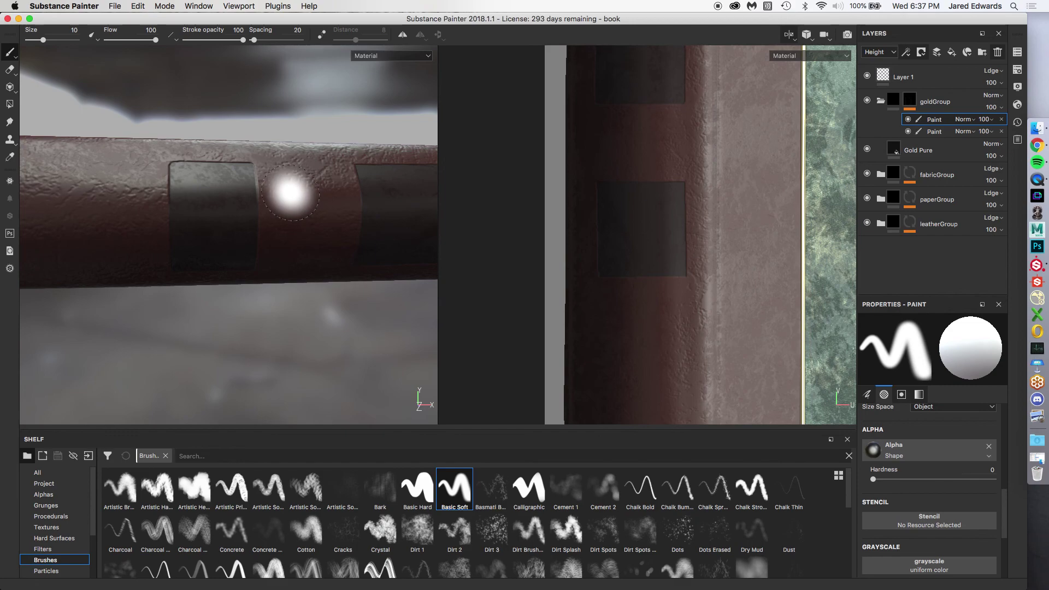
Reduce the brush size to 1.26 for outlining the smaller dark rectangle on the spine.
{"action": "right_click_drag", "start_coordinate": [279, 192], "coordinate": [280, 195], "text": "ctrl"}
{"action": "middle_click_drag", "start_coordinate": [288, 218], "coordinate": [378, 265], "text": "alt"}
{"action": "left_click_drag", "start_coordinate": [378, 265], "coordinate": [351, 256], "text": "alt"}
{"action": "right_click_drag", "start_coordinate": [351, 256], "coordinate": [417, 307], "text": "alt"}
{"action": "scroll", "coordinate": [972, 432], "scroll_direction": "down", "scroll_amount": 5}
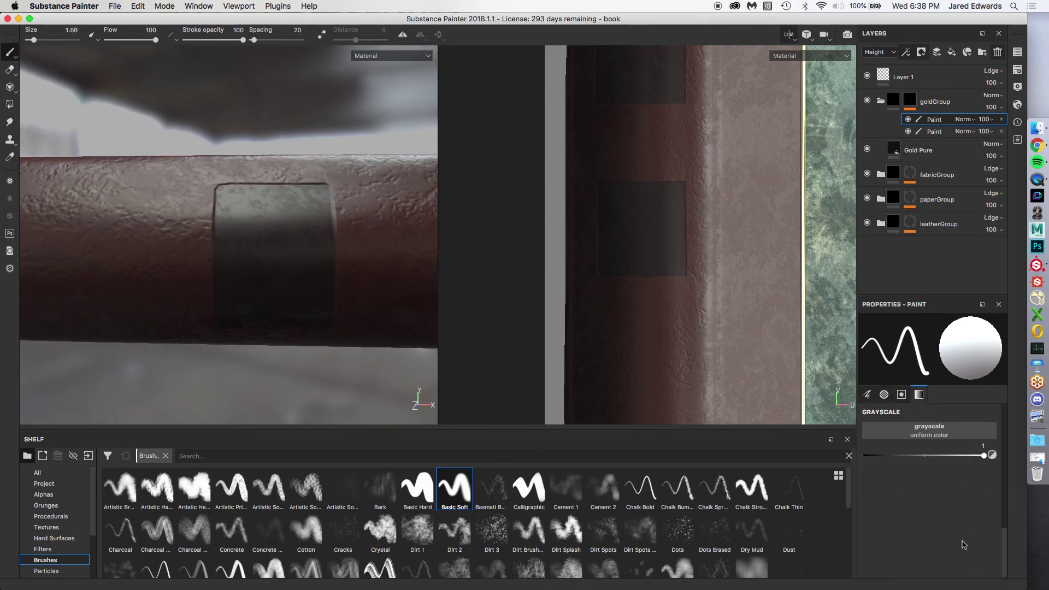
{"action": "left_click_drag", "start_coordinate": [217, 268], "coordinate": [316, 262], "text": "alt"}
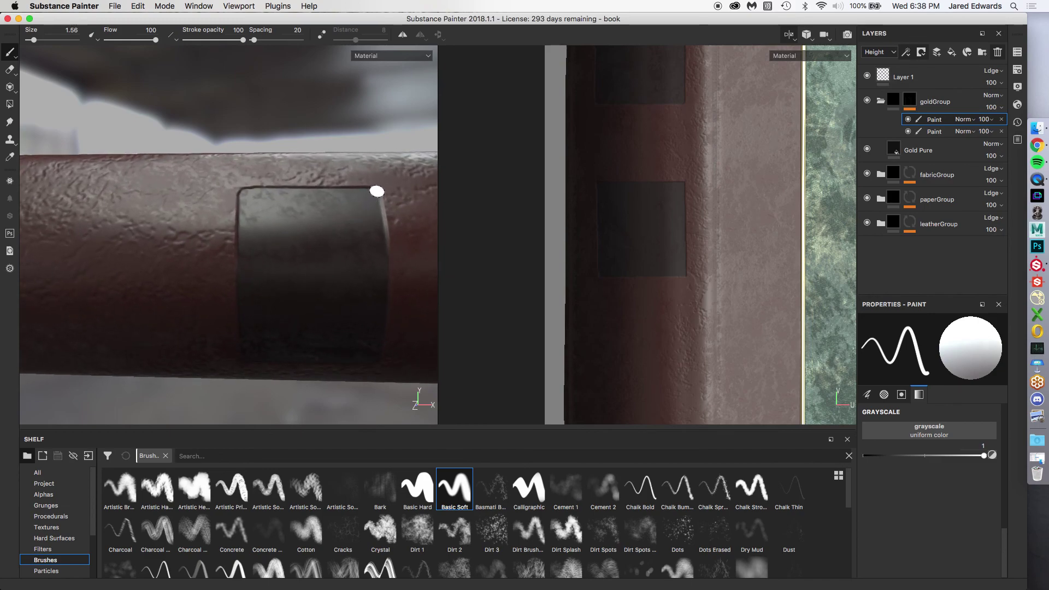
{"action": "middle_click_drag", "start_coordinate": [667, 178], "coordinate": [746, 290], "text": "alt"}
{"action": "right_click_drag", "start_coordinate": [746, 291], "coordinate": [812, 312], "text": "alt"}
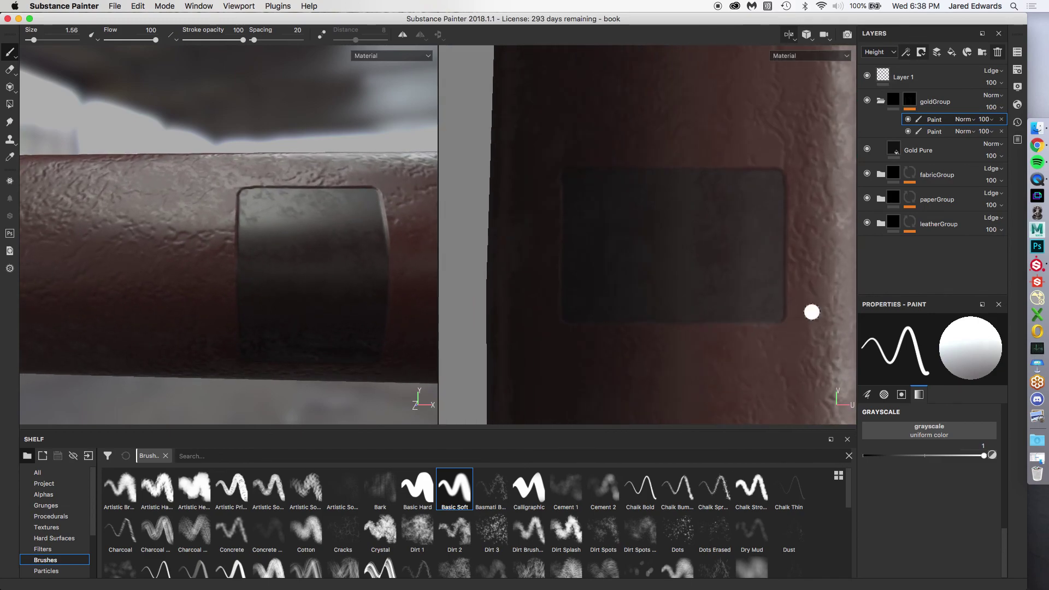
{"action": "key", "text": "bracketleft"}
{"action": "key", "text": "bracketleft"}
Try to paint a straight gold line along the upper edge of the smaller dark spine rectangle.
{"action": "middle_click_drag", "start_coordinate": [779, 172], "coordinate": [653, 189], "text": "alt"}
{"action": "right_click_drag", "start_coordinate": [669, 190], "coordinate": [646, 191], "text": "alt"}
{"action": "mouse_move", "coordinate": [647, 191]}
{"action": "middle_mouse_down", "text": "alt"}
{"action": "mouse_move", "coordinate": [588, 212]}
{"action": "mouse_move", "coordinate": [603, 206]}
{"action": "middle_mouse_up", "text": "alt"}
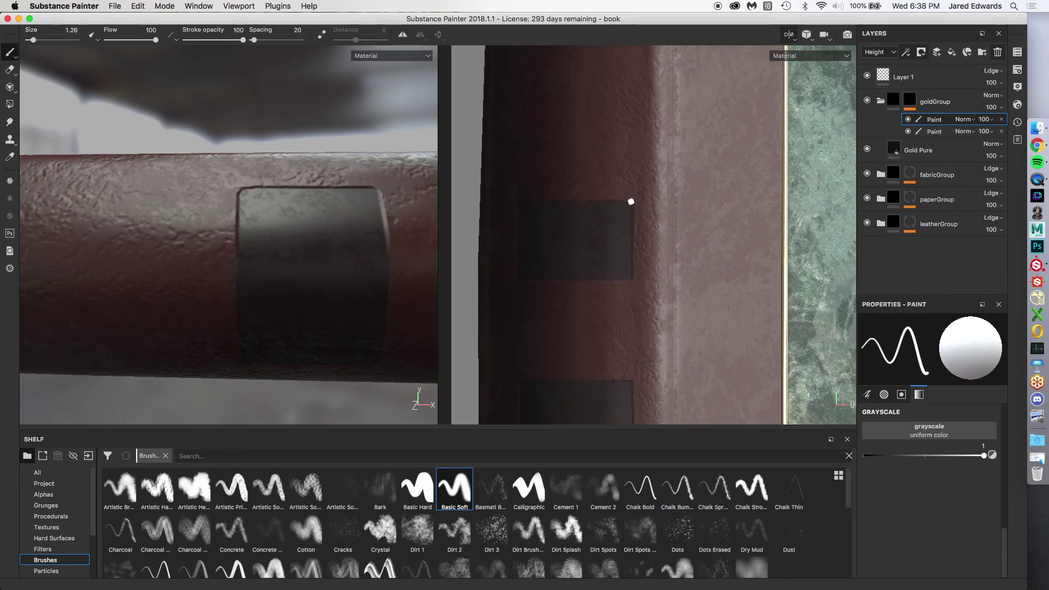
{"action": "left_click", "coordinate": [631, 201]}
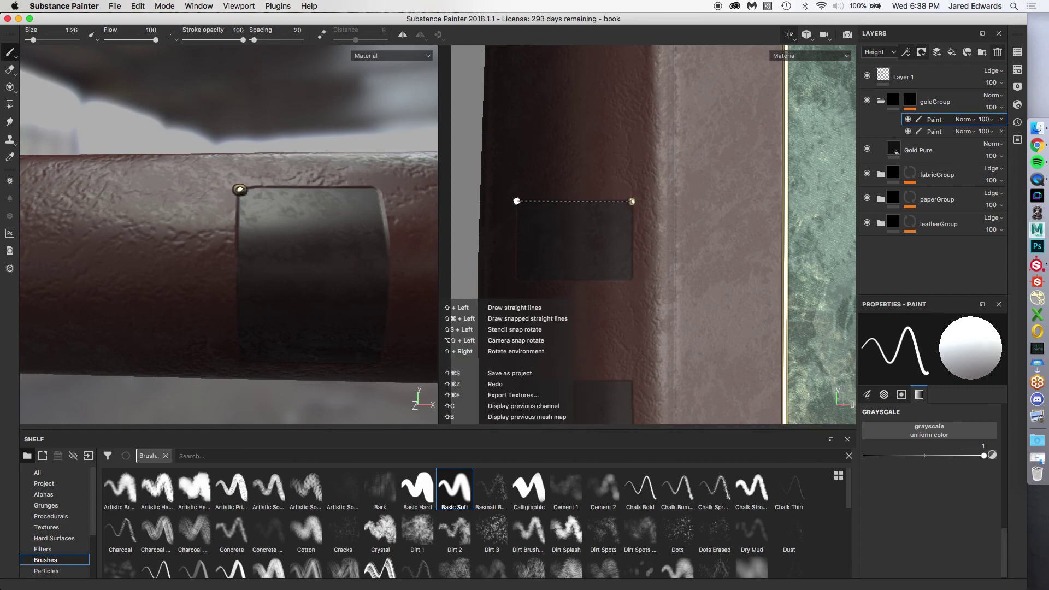
{"action": "left_click", "coordinate": [517, 201], "text": "shift"}
{"action": "key", "text": "super+z"}
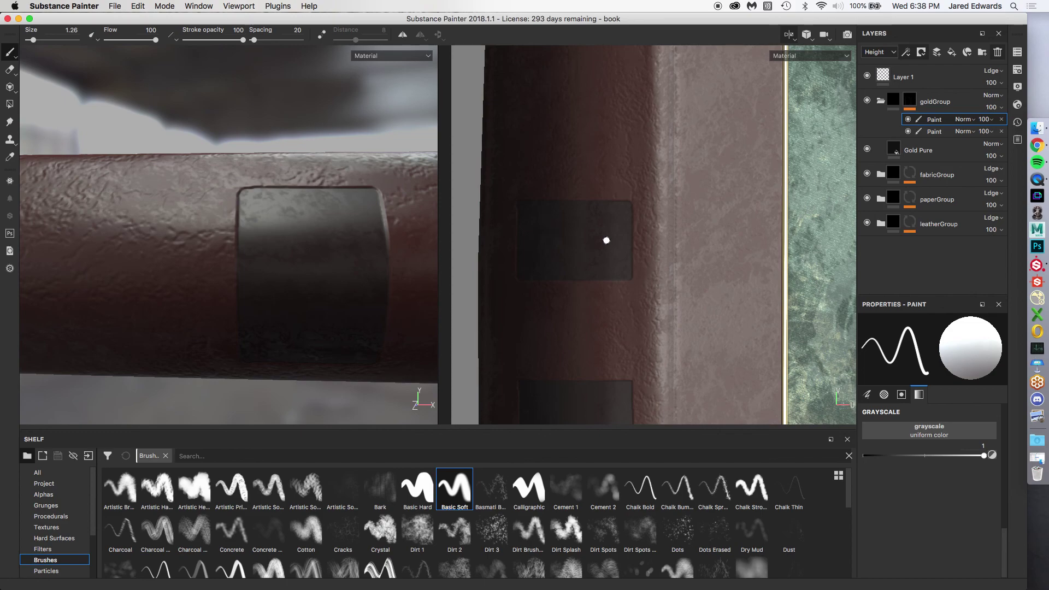
Reduce the brush size to 0.92 and paint a straight gold line along the smaller rectangle's upper edge.
{"action": "key", "text": "bracketleft"}
{"action": "key", "text": "bracketleft"}
{"action": "key", "text": "bracketleft"}
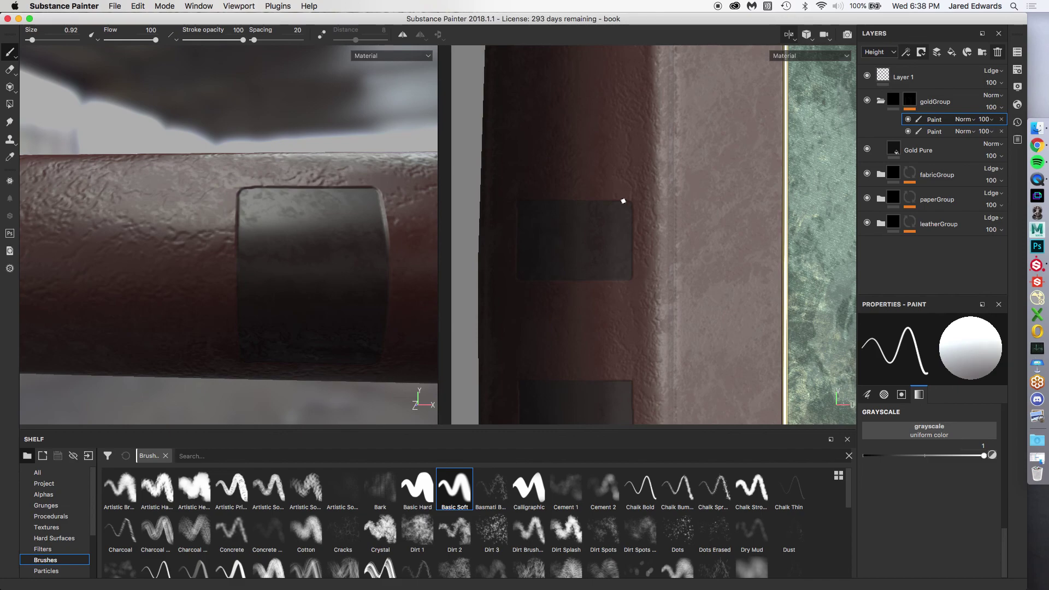
{"action": "middle_click_drag", "start_coordinate": [622, 196], "coordinate": [667, 206]}
{"action": "scroll", "coordinate": [710, 207], "scroll_direction": "up", "scroll_amount": 3}
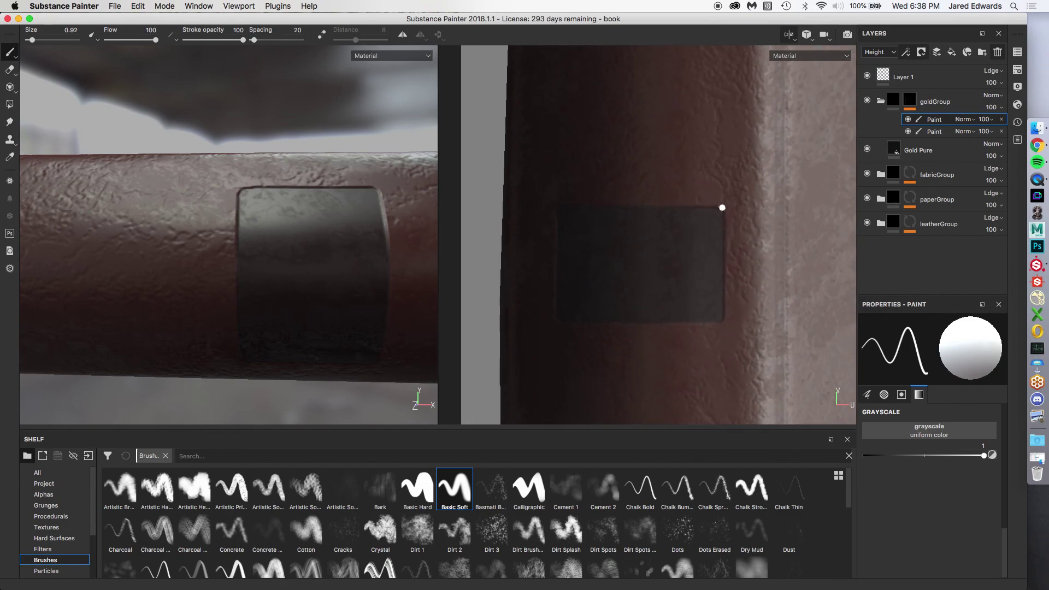
{"action": "left_click", "coordinate": [722, 207]}
{"action": "key", "text": "shift"}
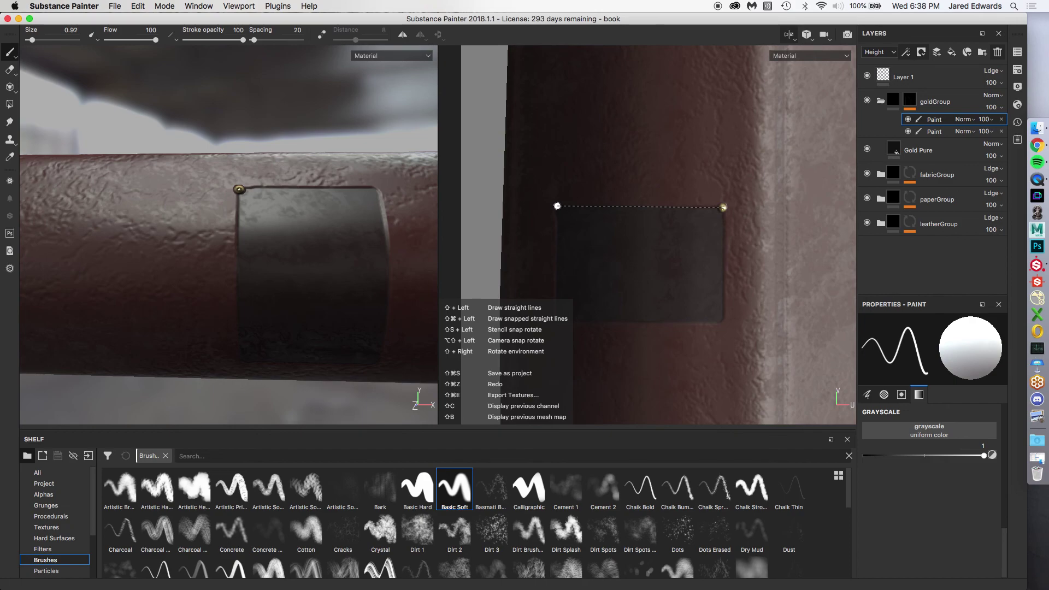
{"action": "left_click", "coordinate": [557, 206], "text": "shift"}
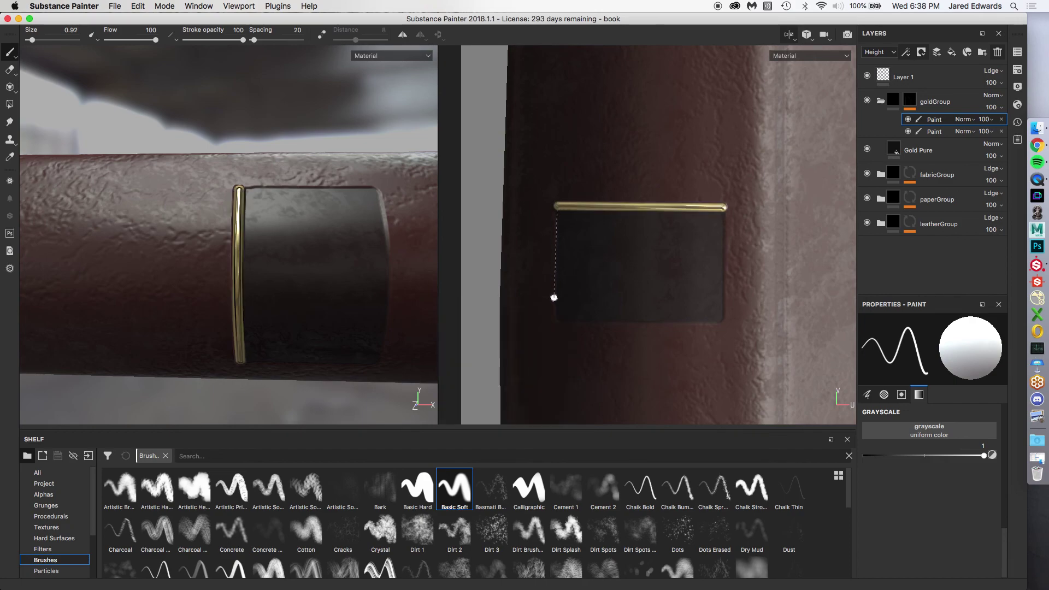
Paint straight gold lines along the smaller rectangle's three remaining edges to close its frame.
{"action": "left_click", "coordinate": [554, 319], "text": "shift"}
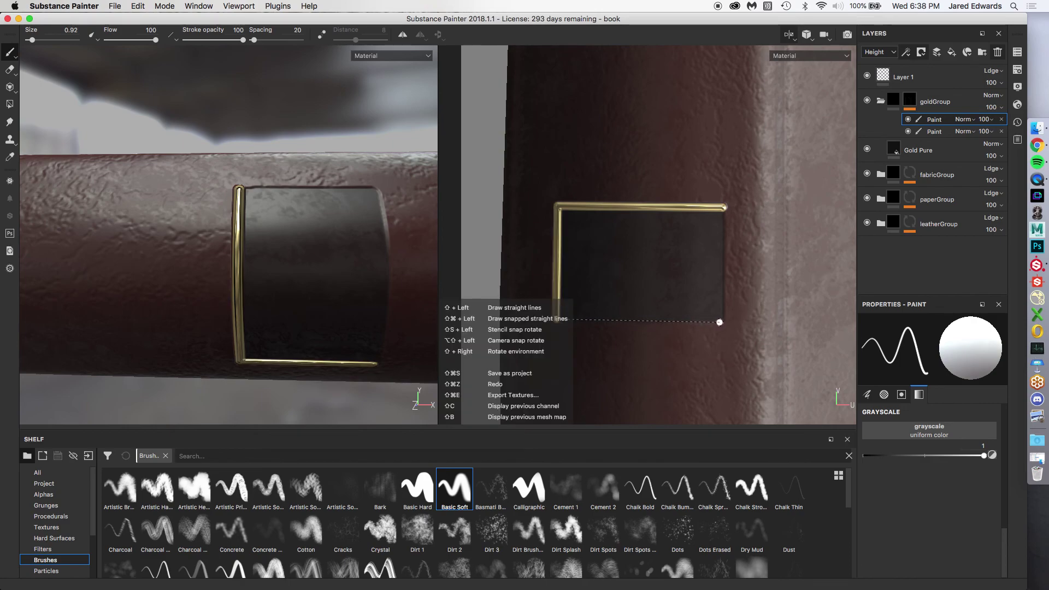
{"action": "left_click", "coordinate": [723, 321]}
{"action": "key", "text": "super+z"}
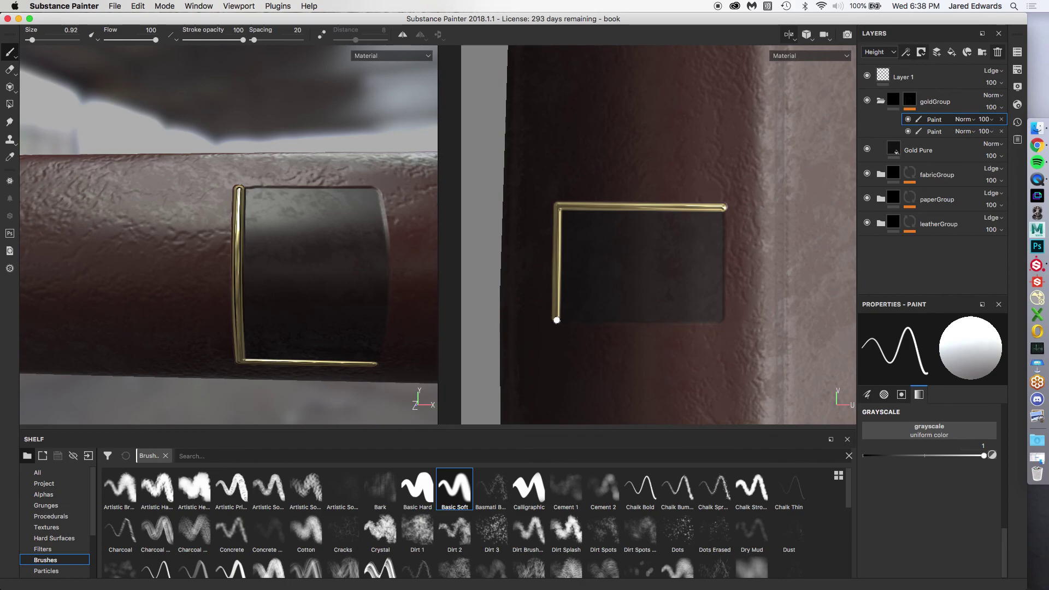
{"action": "left_click", "coordinate": [723, 321], "text": "shift"}
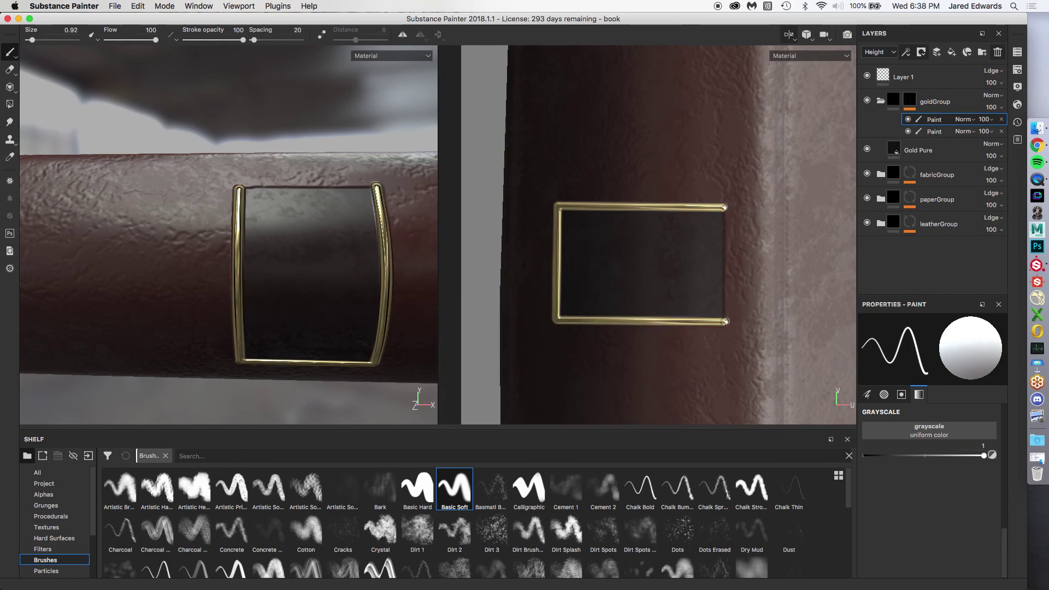
{"action": "left_click", "coordinate": [723, 207], "text": "shift"}
Frame the larger dark spine rectangle with straight gold lines along all four edges at brush size 0.92.
{"action": "right_click_drag", "start_coordinate": [723, 207], "coordinate": [628, 232], "text": "alt"}
{"action": "middle_click_drag", "start_coordinate": [629, 233], "coordinate": [659, 224], "text": "alt"}
{"action": "mouse_move", "coordinate": [275, 231]}
{"action": "left_mouse_down", "text": "alt"}
{"action": "mouse_move", "coordinate": [316, 232]}
{"action": "mouse_move", "coordinate": [318, 283]}
{"action": "mouse_move", "coordinate": [311, 234]}
{"action": "mouse_move", "coordinate": [277, 217]}
{"action": "mouse_move", "coordinate": [271, 235]}
{"action": "mouse_move", "coordinate": [275, 224]}
{"action": "mouse_move", "coordinate": [317, 236]}
{"action": "mouse_move", "coordinate": [244, 224]}
{"action": "mouse_move", "coordinate": [250, 249]}
{"action": "mouse_move", "coordinate": [274, 262]}
{"action": "mouse_move", "coordinate": [282, 252]}
{"action": "left_mouse_up", "text": "alt"}
{"action": "right_click_drag", "start_coordinate": [281, 251], "coordinate": [344, 288], "text": "alt"}
{"action": "scroll", "coordinate": [616, 220], "scroll_direction": "up", "scroll_amount": 3}
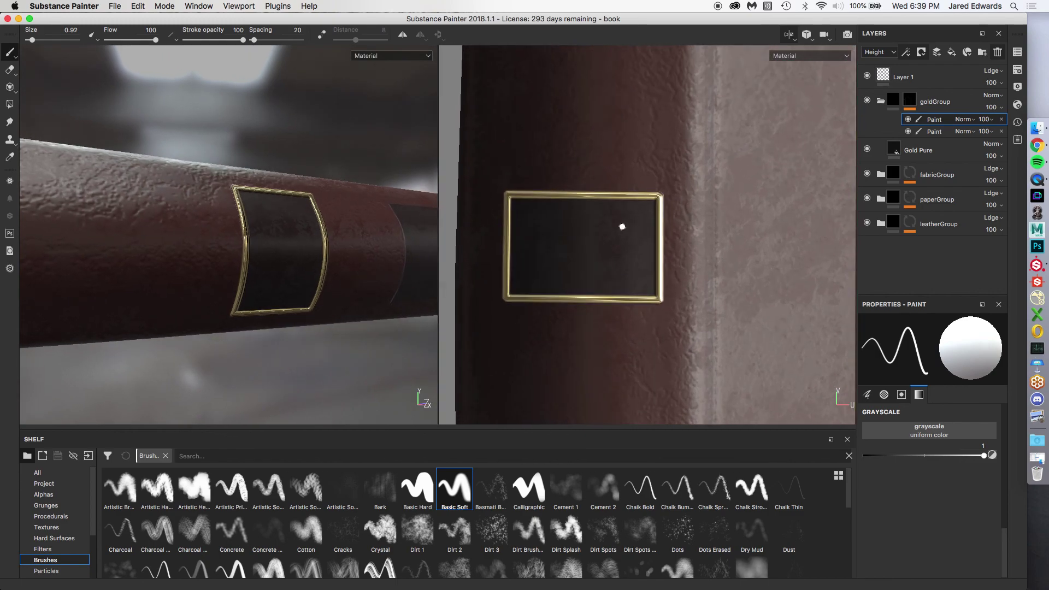
{"action": "middle_click_drag", "start_coordinate": [550, 300], "coordinate": [558, 198], "text": "alt"}
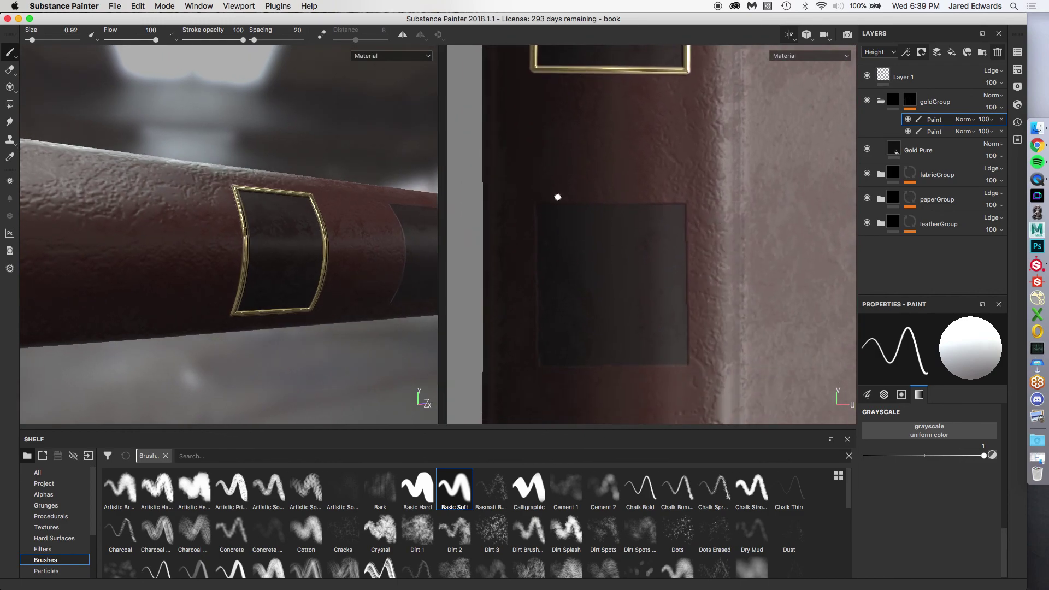
{"action": "left_click", "coordinate": [536, 203]}
{"action": "left_click", "coordinate": [685, 203], "text": "shift"}
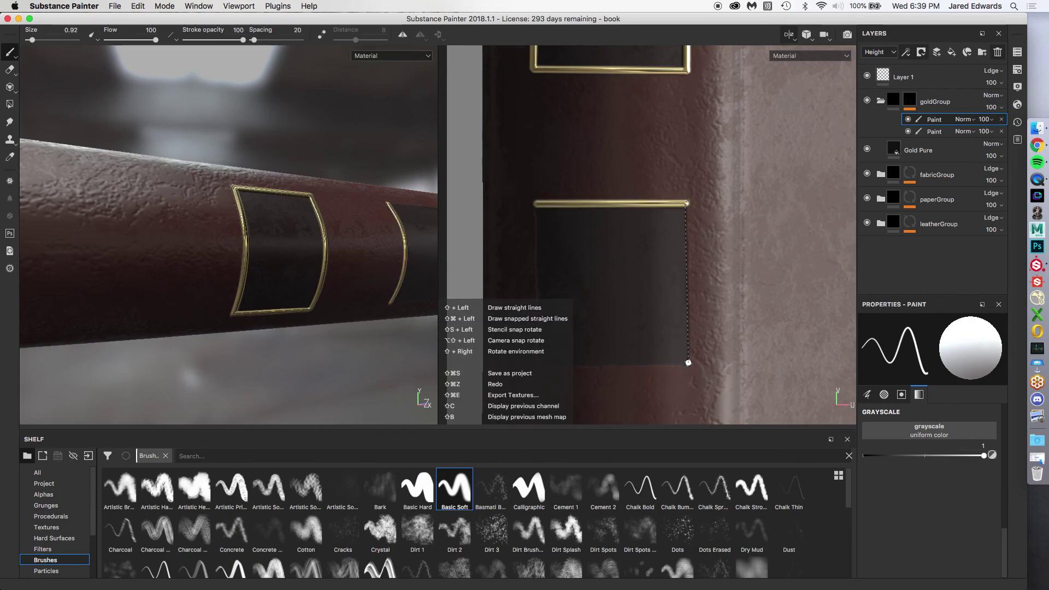
{"action": "left_click", "coordinate": [688, 362], "text": "shift"}
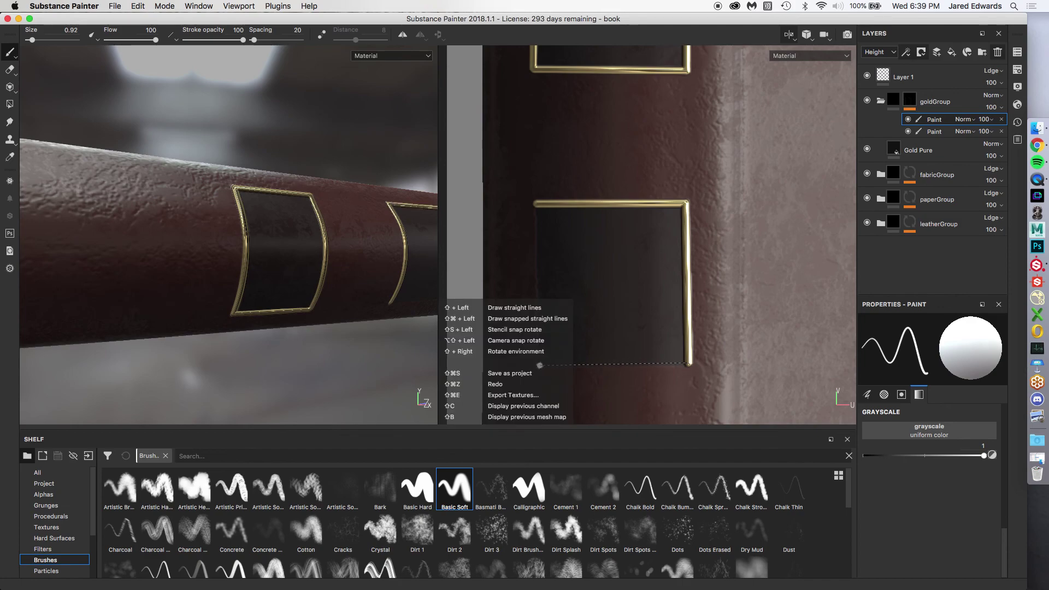
{"action": "left_click", "coordinate": [540, 362], "text": "shift"}
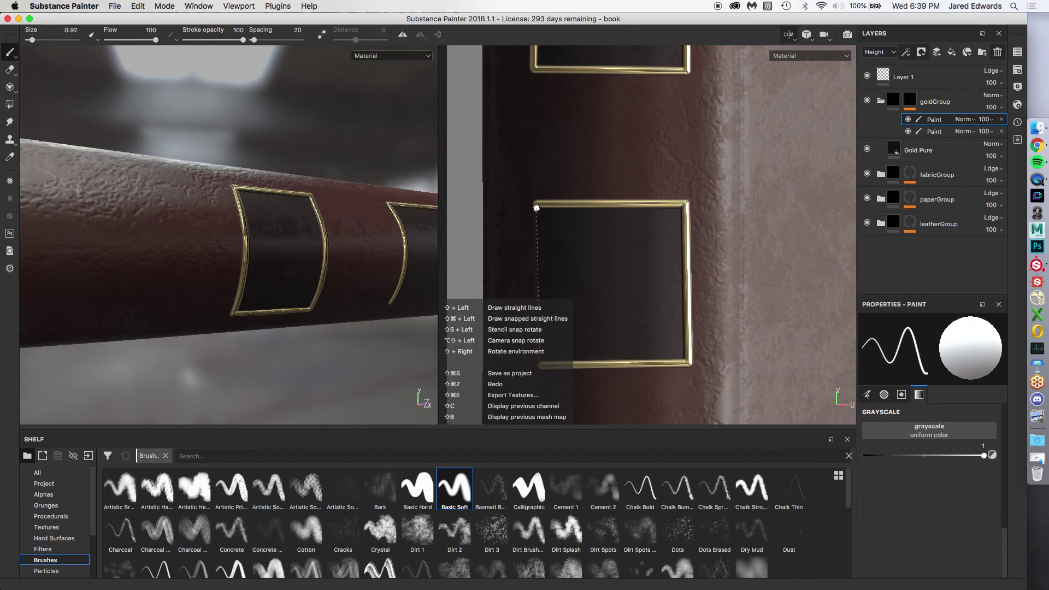
{"action": "left_click", "coordinate": [536, 206], "text": "shift"}
Examine both gold-framed rectangles on the spine in the 3D and UV views.
{"action": "mouse_move", "coordinate": [253, 248]}
{"action": "left_mouse_down", "text": "alt"}
{"action": "mouse_move", "coordinate": [258, 230]}
{"action": "mouse_move", "coordinate": [273, 222]}
{"action": "left_mouse_up", "text": "alt"}
{"action": "scroll", "coordinate": [606, 244], "scroll_direction": "down", "scroll_amount": 5}
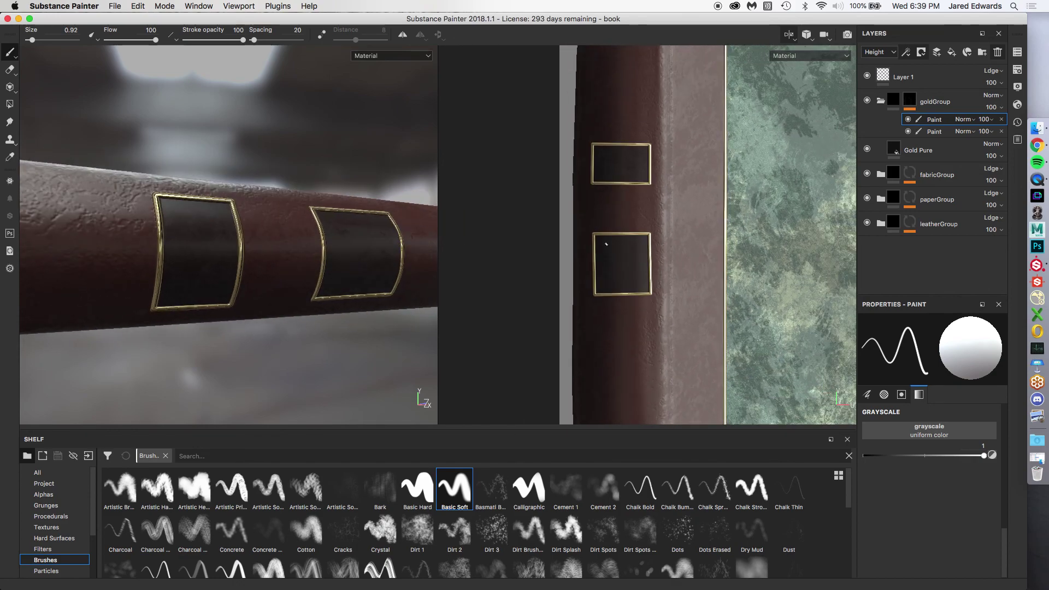
{"action": "scroll", "coordinate": [723, 311], "scroll_direction": "up", "scroll_amount": 4}
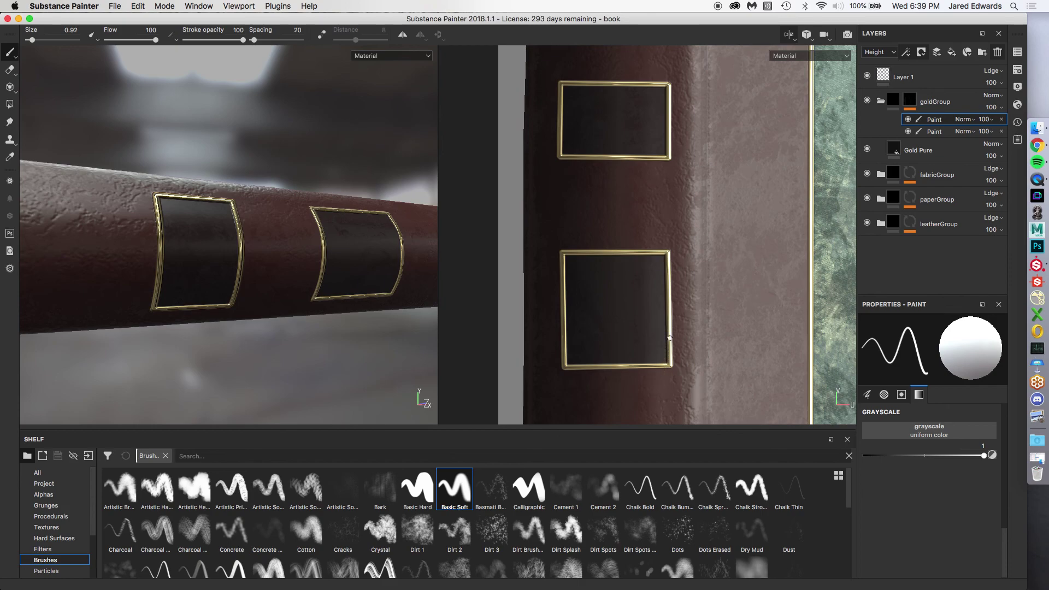
{"action": "scroll", "coordinate": [718, 250], "scroll_direction": "down", "scroll_amount": 3}
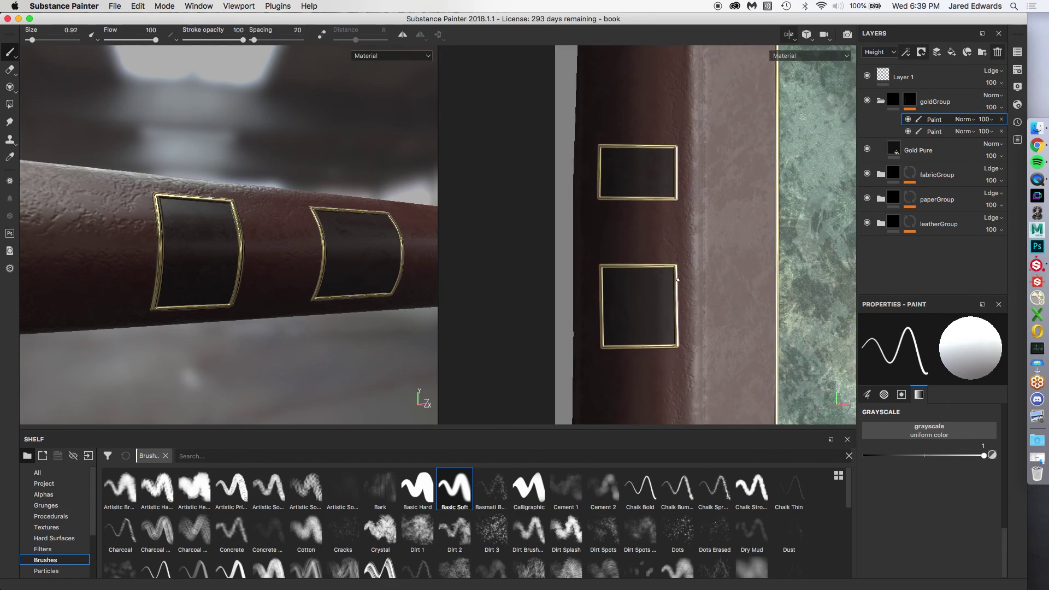
{"action": "mouse_move", "coordinate": [359, 285]}
{"action": "left_mouse_down", "text": "alt"}
{"action": "mouse_move", "coordinate": [335, 241]}
{"action": "mouse_move", "coordinate": [248, 234]}
{"action": "mouse_move", "coordinate": [259, 239]}
{"action": "left_mouse_up", "text": "alt"}
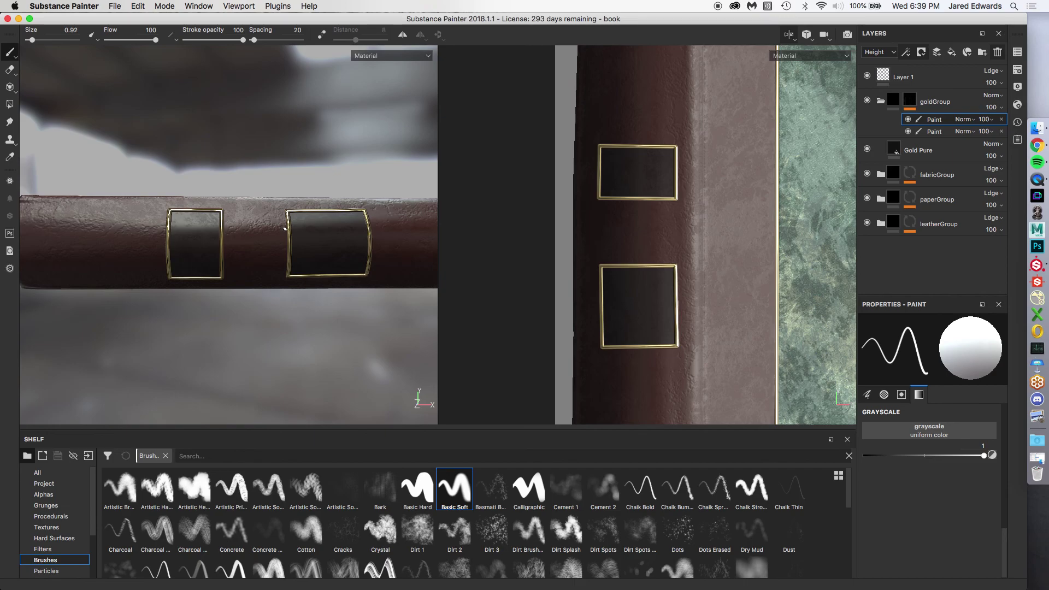
Search the shelf's brushes for "font" and clear the search.
{"action": "left_click", "coordinate": [457, 455]}
{"action": "type", "text": "font"}
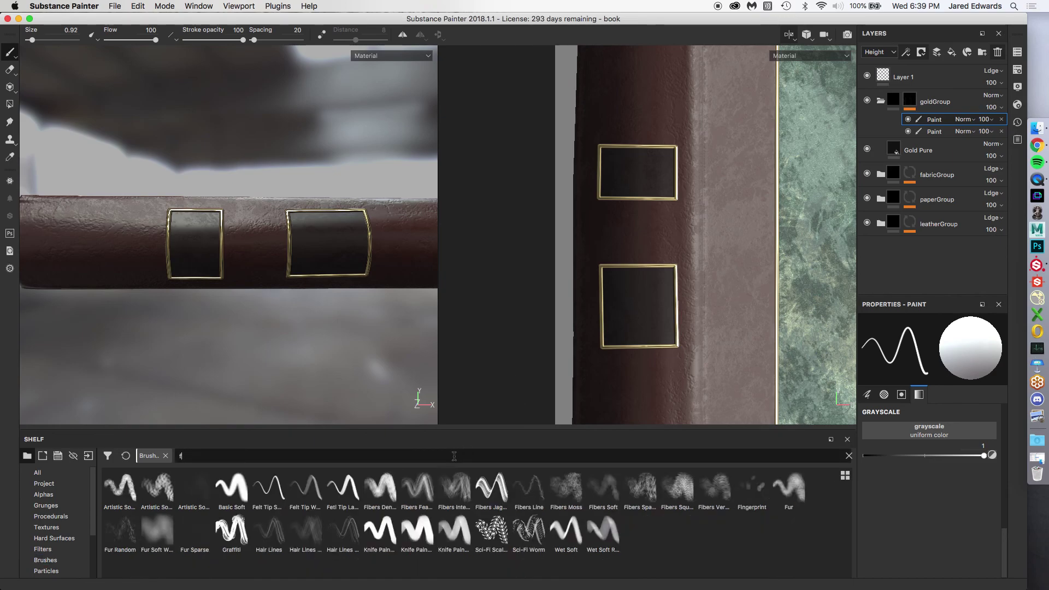
{"action": "key", "text": "BackSpace"}
{"action": "key", "text": "BackSpace"}
{"action": "key", "text": "BackSpace"}
{"action": "key", "text": "BackSpace"}
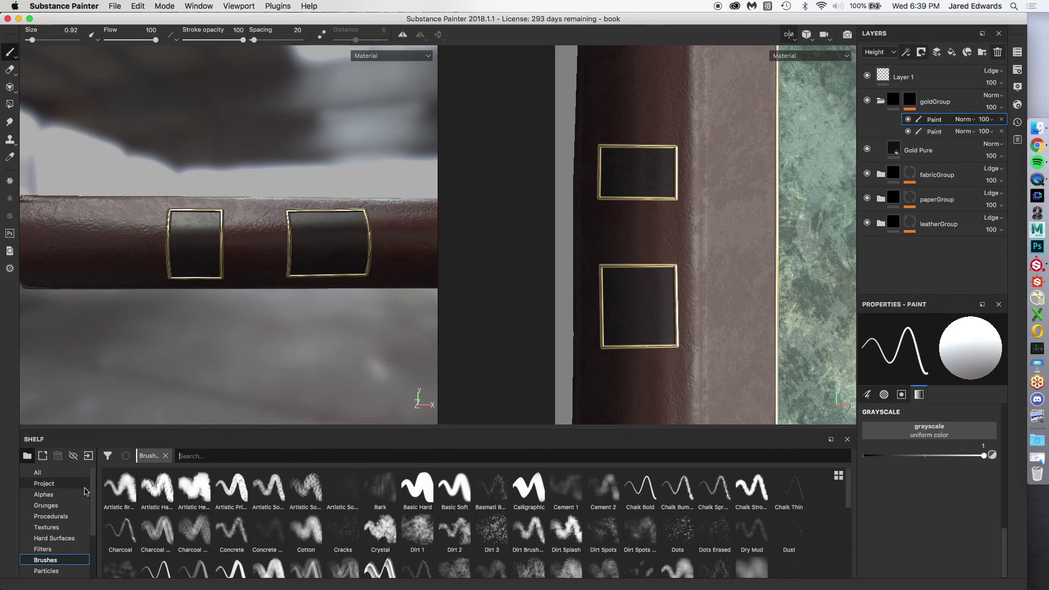
Search the shelf's alphas for "font" and return to the full alpha list.
{"action": "left_click", "coordinate": [44, 484]}
{"action": "left_click", "coordinate": [44, 494]}
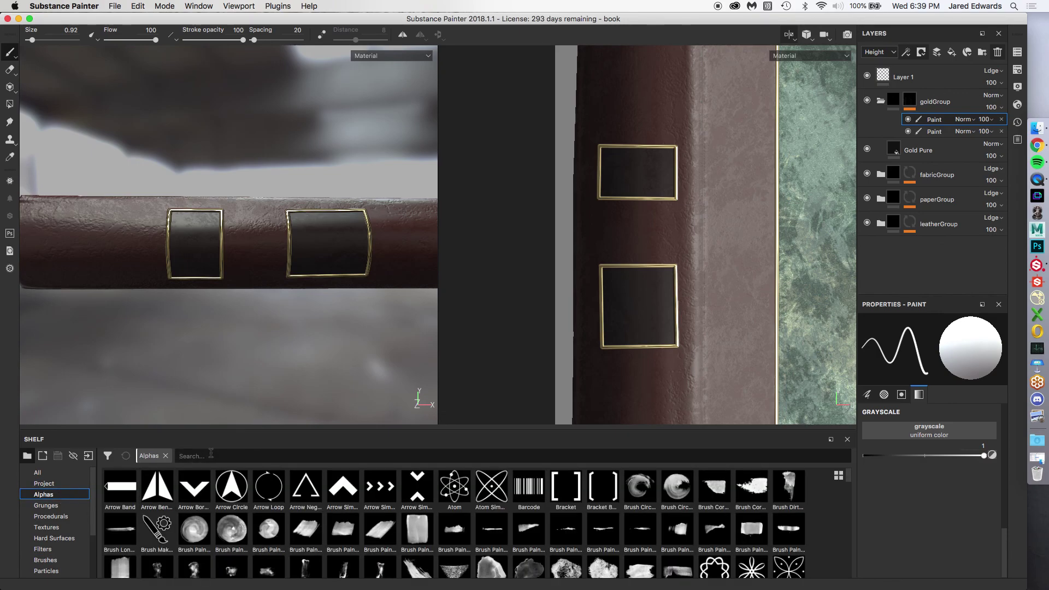
{"action": "left_click", "coordinate": [211, 454]}
{"action": "type", "text": "font"}
{"action": "left_click", "coordinate": [50, 494]}
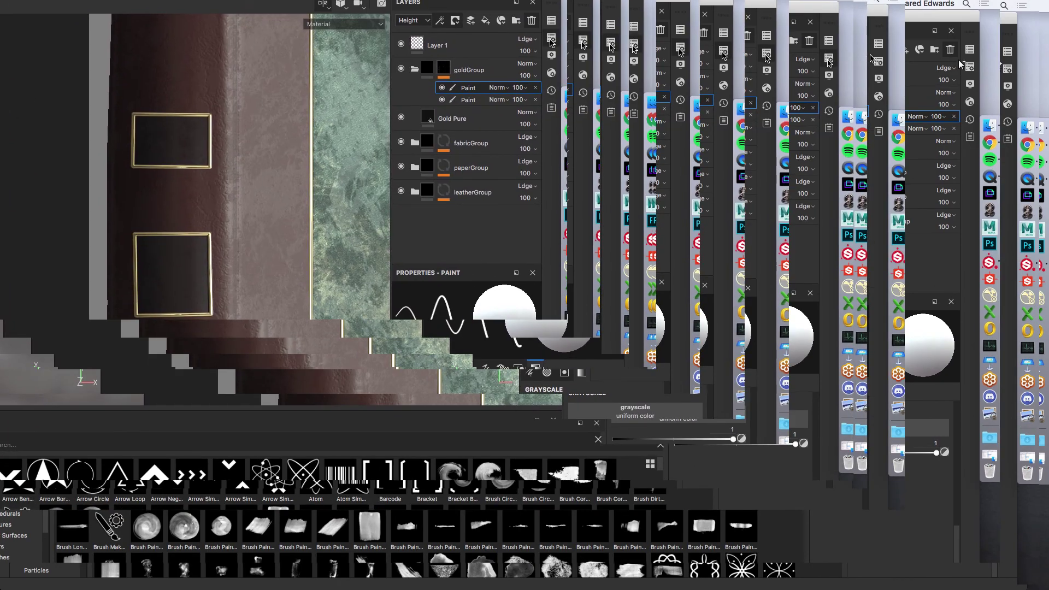
Add a third paint effect to goldGroup's mask and rename it "text".
{"action": "left_click", "coordinate": [444, 70]}
{"action": "left_click", "coordinate": [440, 20]}
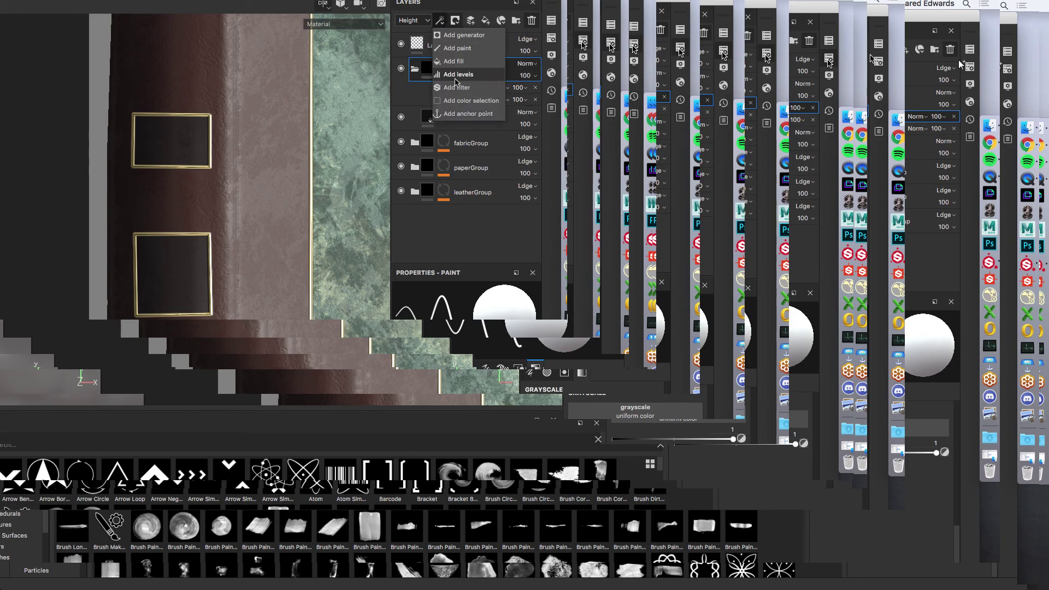
{"action": "left_click", "coordinate": [459, 48]}
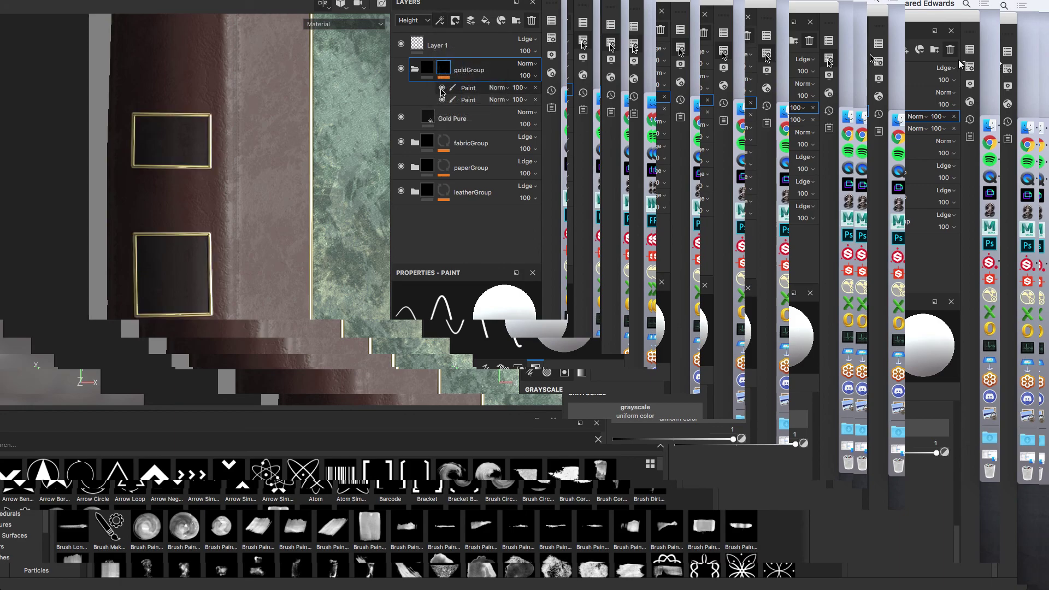
{"action": "left_click", "coordinate": [440, 20]}
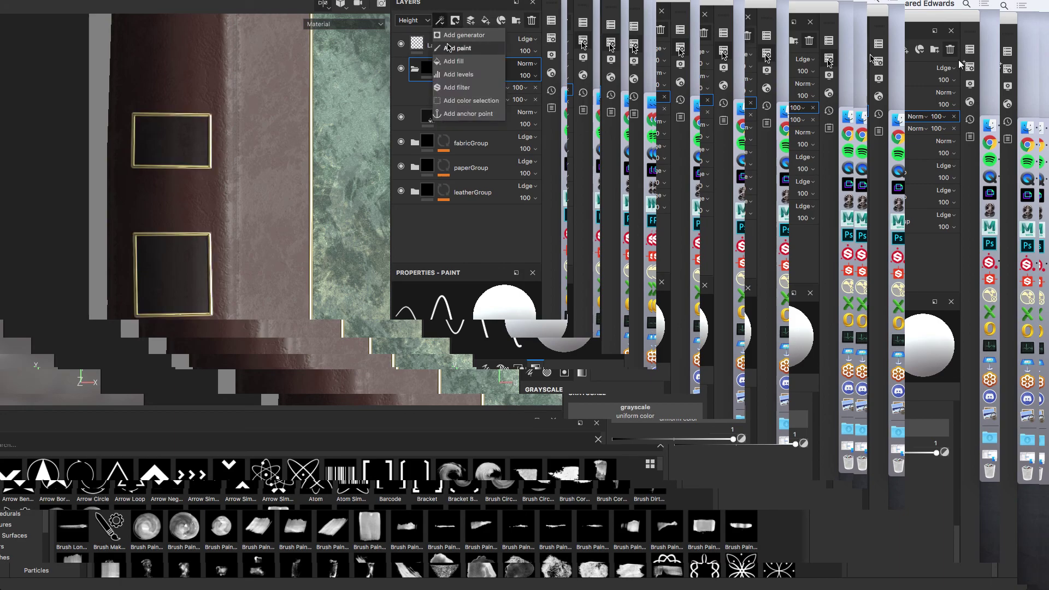
{"action": "left_click", "coordinate": [458, 48]}
{"action": "double_click", "coordinate": [470, 87]}
{"action": "type", "text": "fi"}
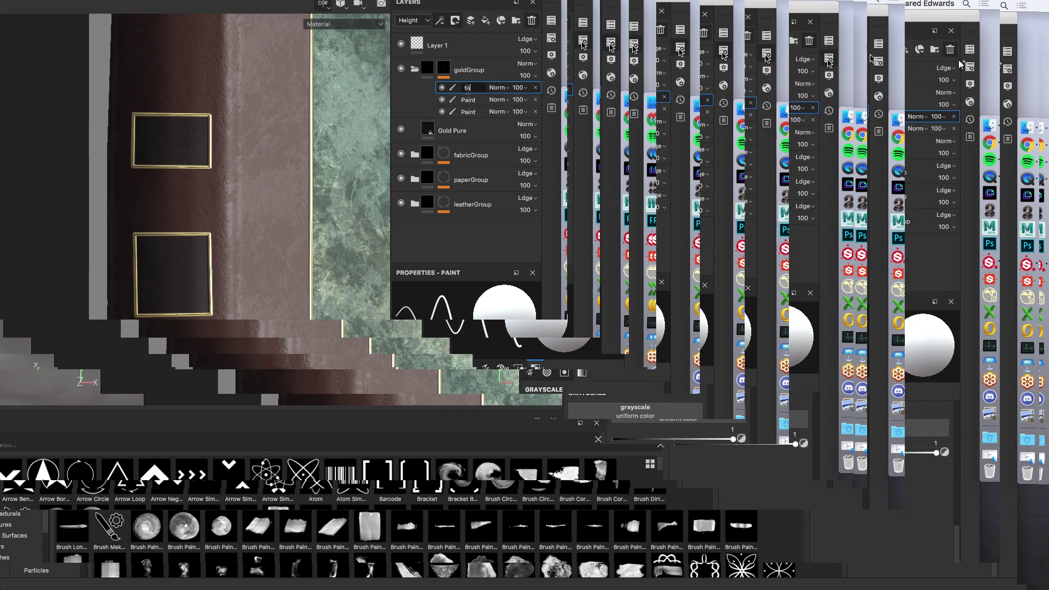
{"action": "key", "text": "Return"}
{"action": "left_click", "coordinate": [440, 20]}
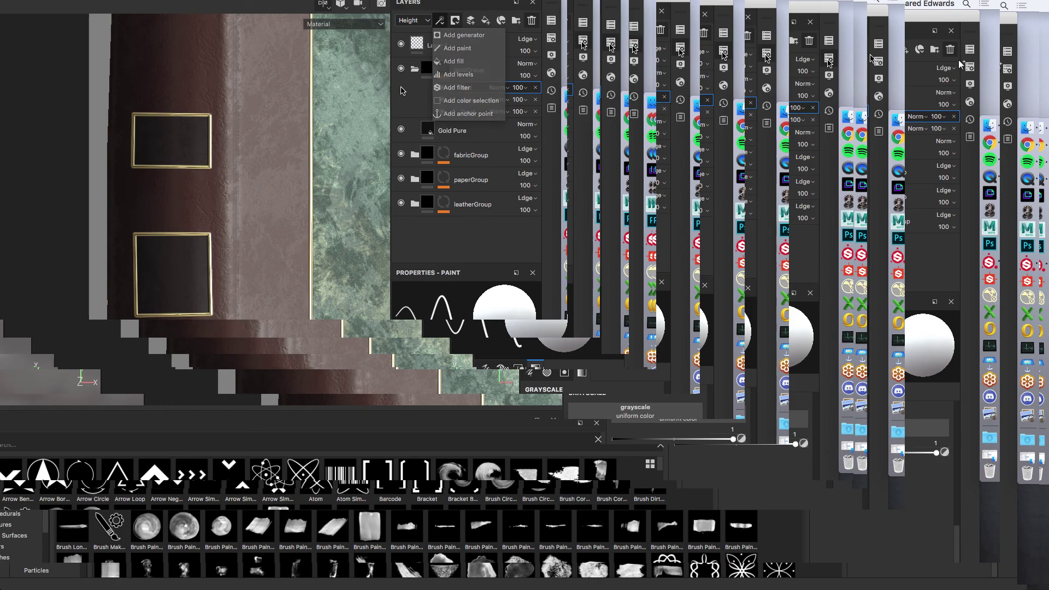
{"action": "left_click", "coordinate": [399, 87]}
{"action": "left_click", "coordinate": [439, 20]}
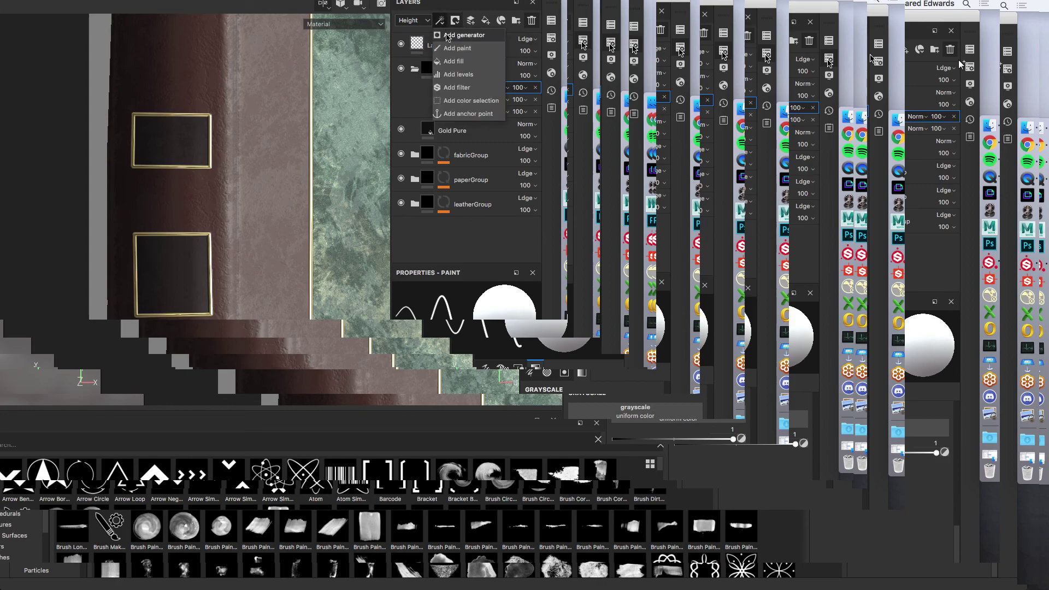
{"action": "left_click", "coordinate": [399, 103]}
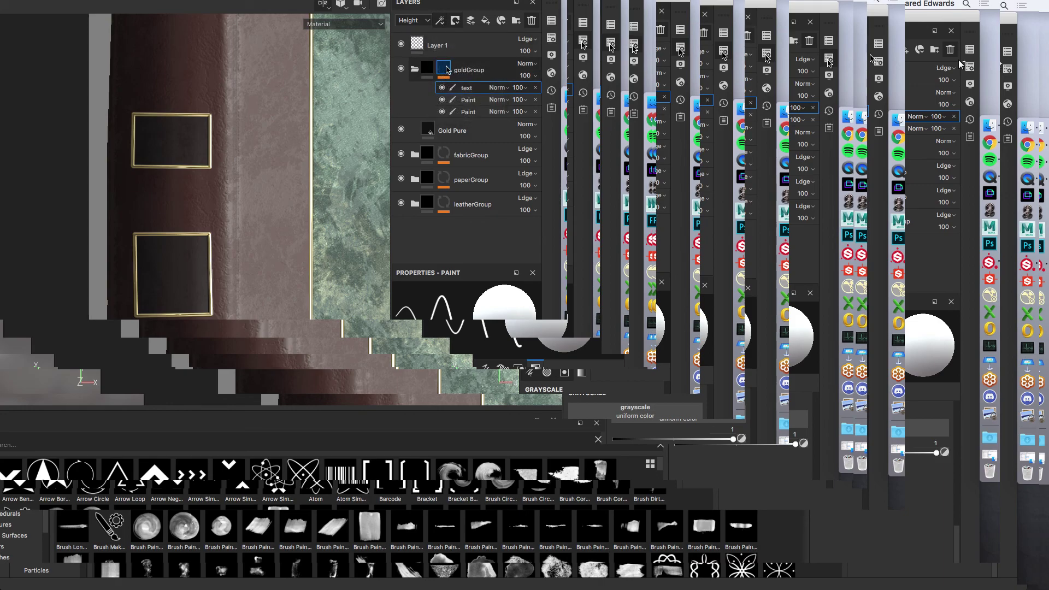
{"action": "mouse_move", "coordinate": [447, 70]}
{"action": "left_click", "coordinate": [446, 70]}
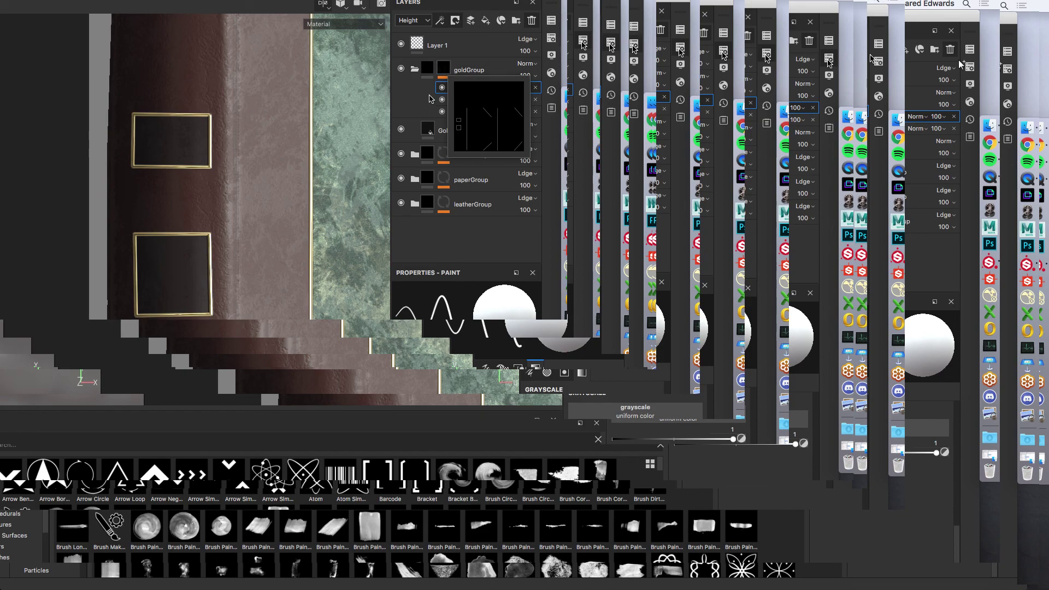
{"action": "left_click", "coordinate": [440, 20]}
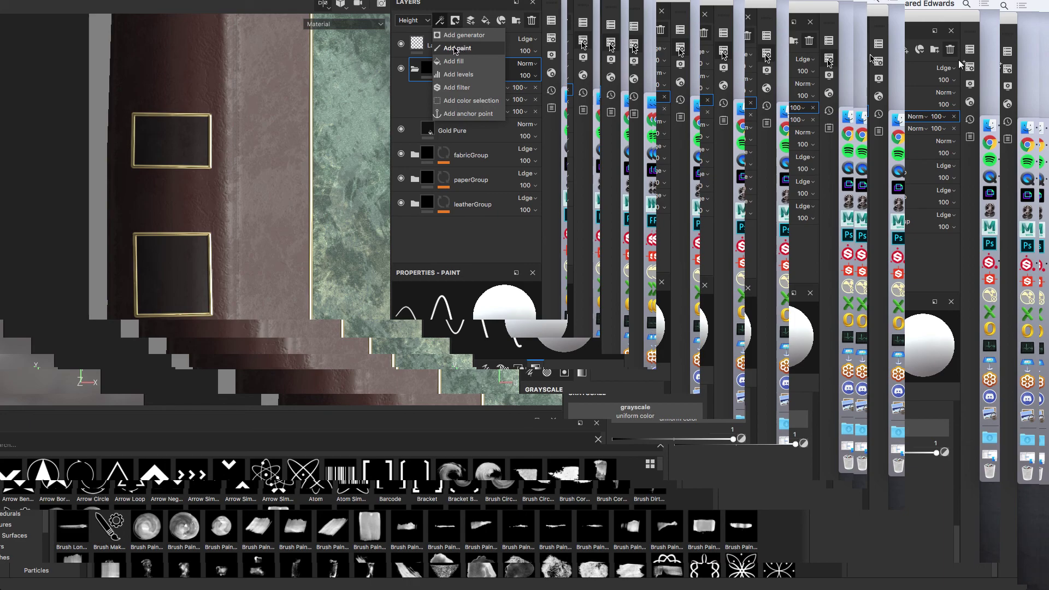
{"action": "left_click", "coordinate": [413, 102]}
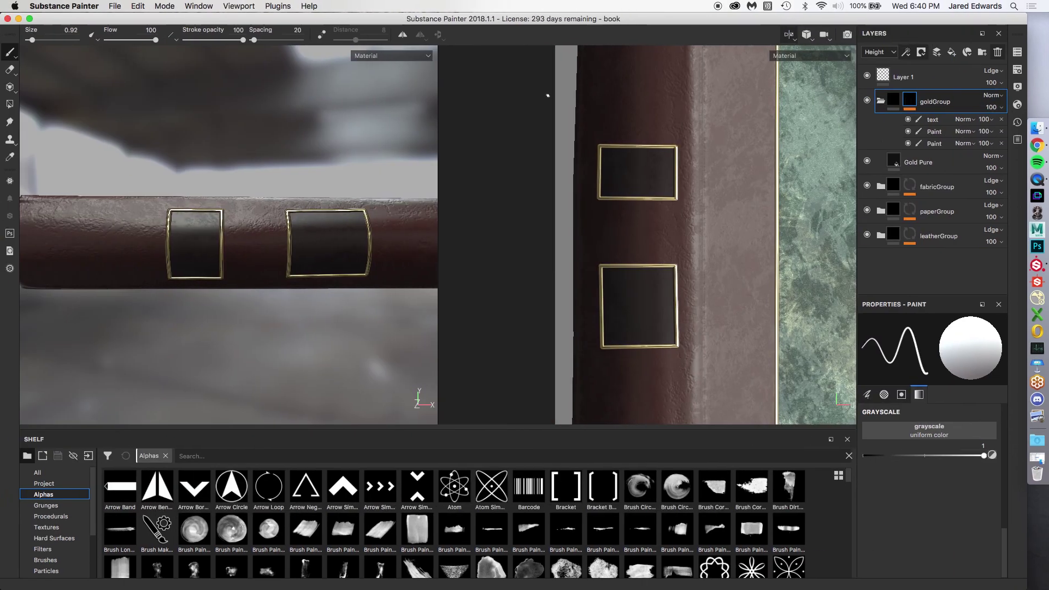
{"action": "left_click_drag", "start_coordinate": [256, 208], "coordinate": [270, 205], "text": "alt"}
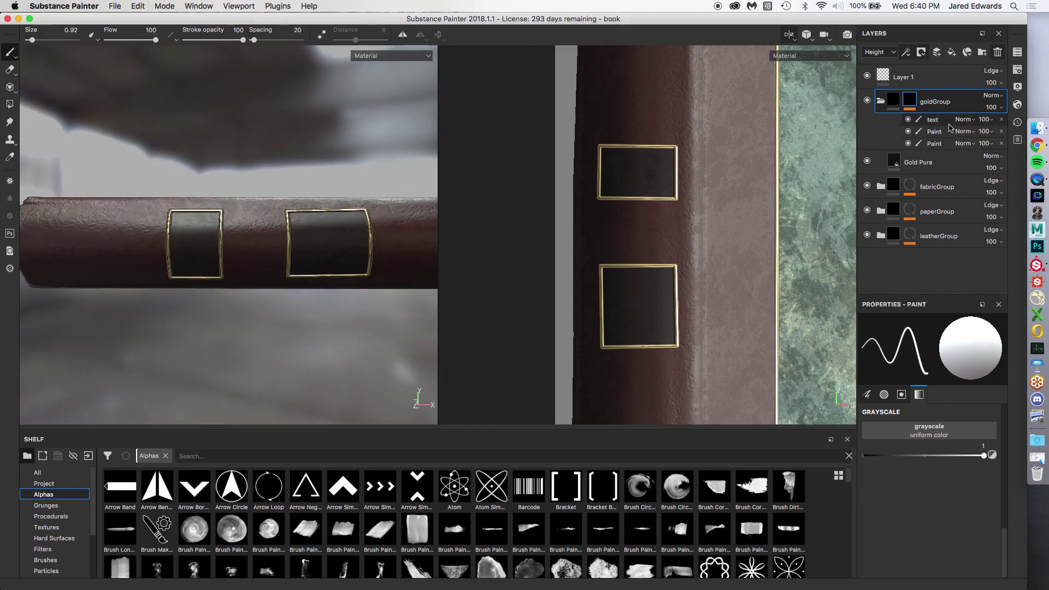
Select the text paint effect in goldGroup's mask and search the shelf's alphas for "font".
{"action": "left_click", "coordinate": [933, 119]}
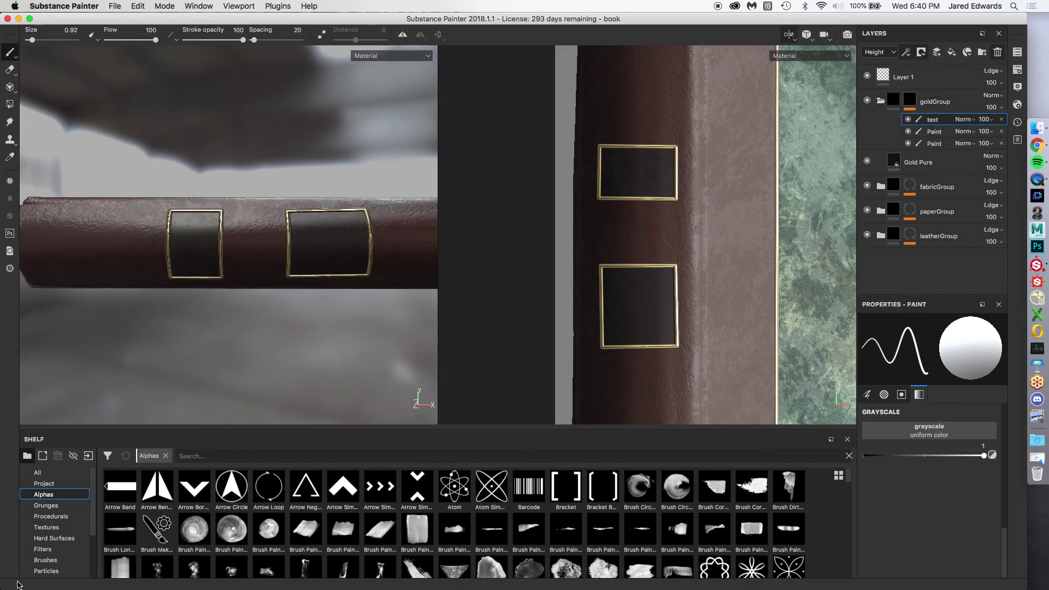
{"action": "scroll", "coordinate": [6, 585], "scroll_direction": "up", "scroll_amount": 10, "text": "ctrl"}
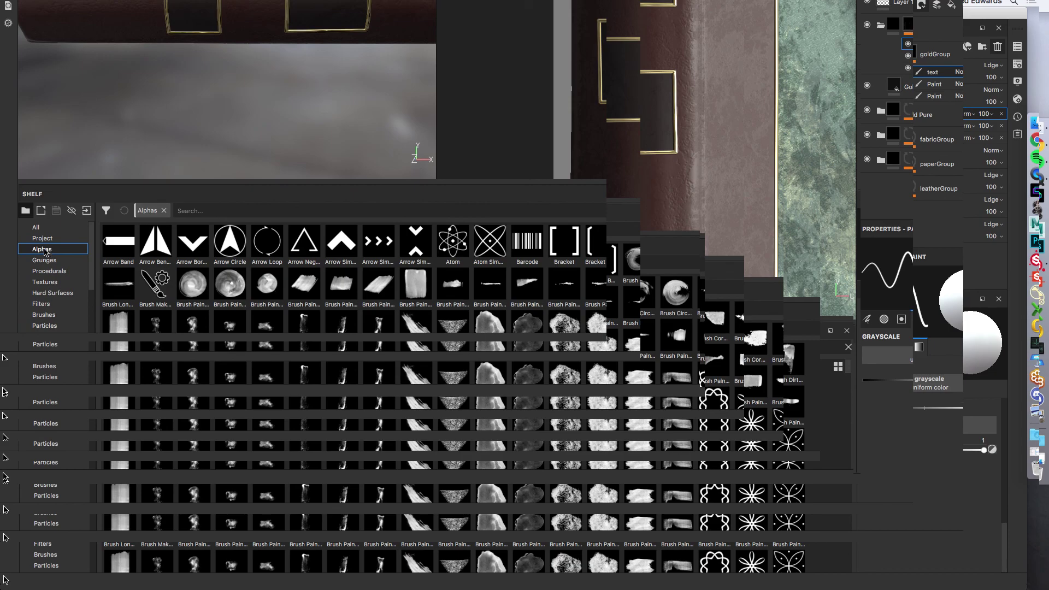
{"action": "left_click", "coordinate": [201, 214]}
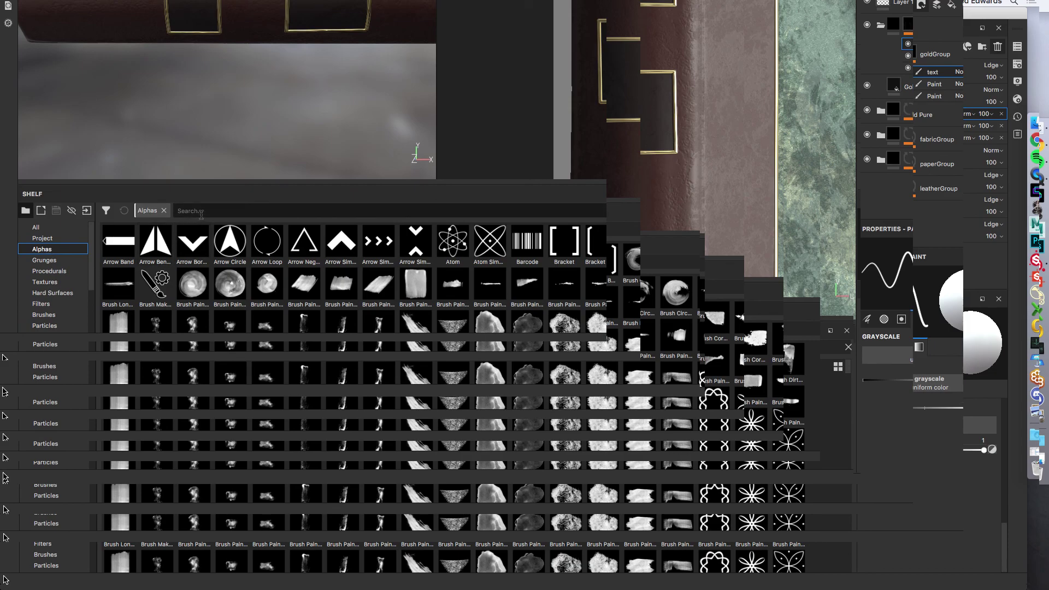
{"action": "scroll", "coordinate": [322, 321], "scroll_direction": "down", "scroll_amount": 10}
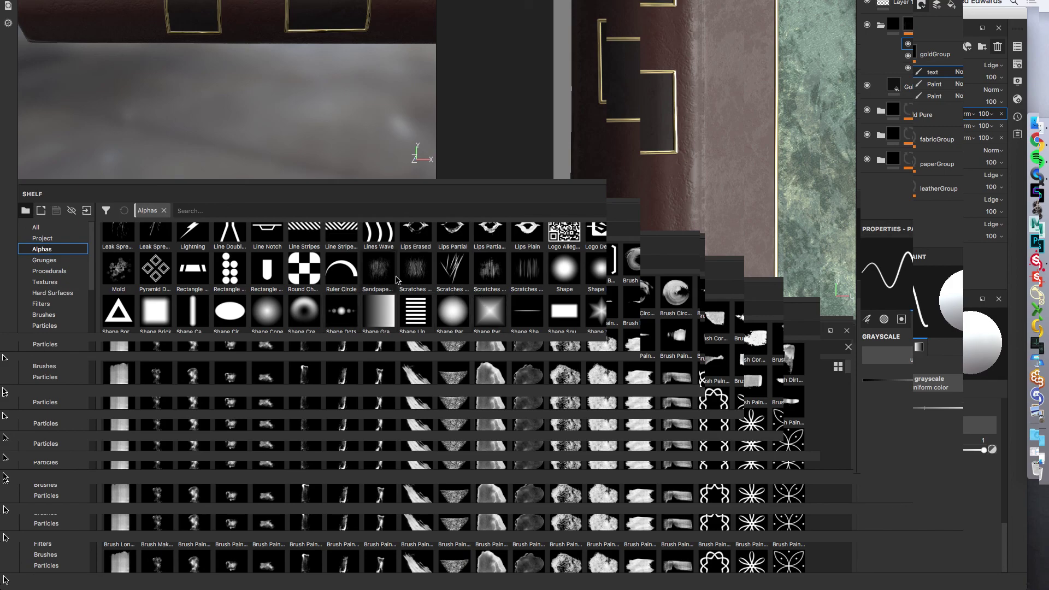
{"action": "scroll", "coordinate": [382, 273], "scroll_direction": "up", "scroll_amount": 5}
{"action": "scroll", "coordinate": [372, 273], "scroll_direction": "up", "scroll_amount": 3}
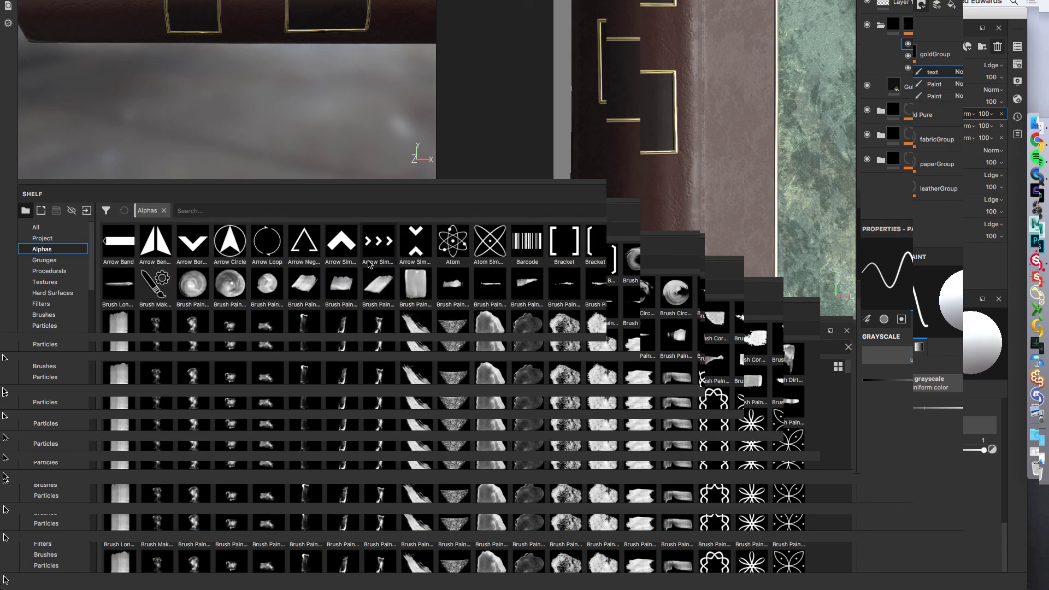
{"action": "mouse_move", "coordinate": [370, 265]}
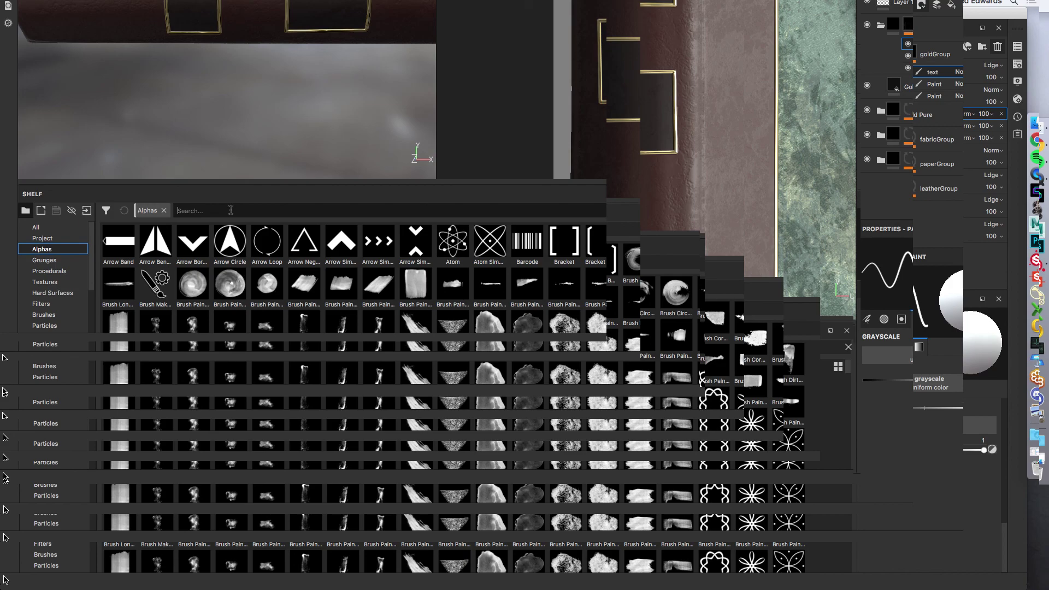
{"action": "type", "text": "font"}
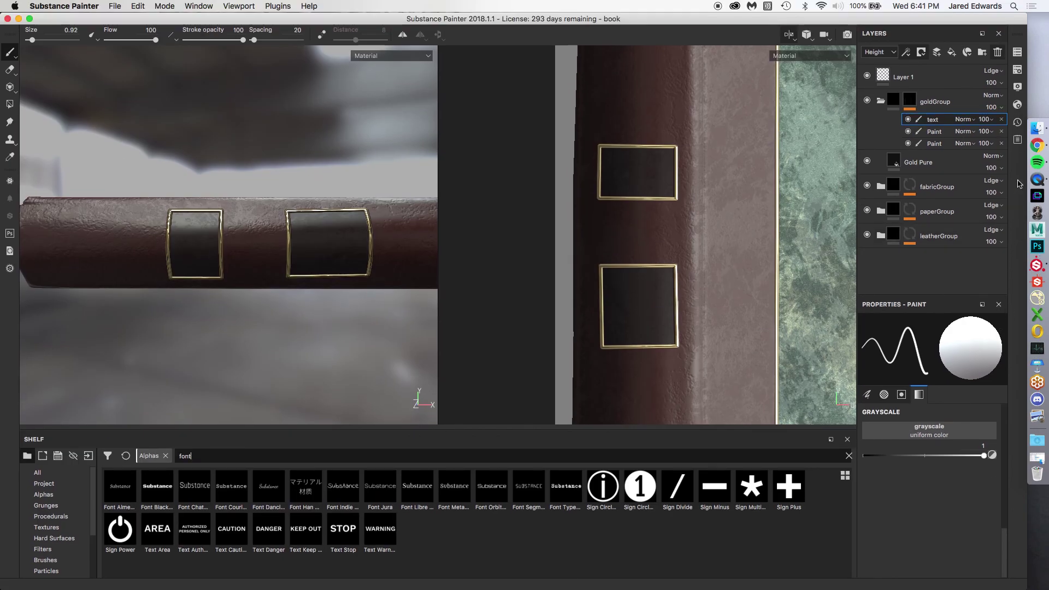
Check the spine lettering in the Chrome reference photo, compare the font alphas, and load Font Libre Baskerville as the brush alpha.
{"action": "left_click", "coordinate": [1039, 145]}
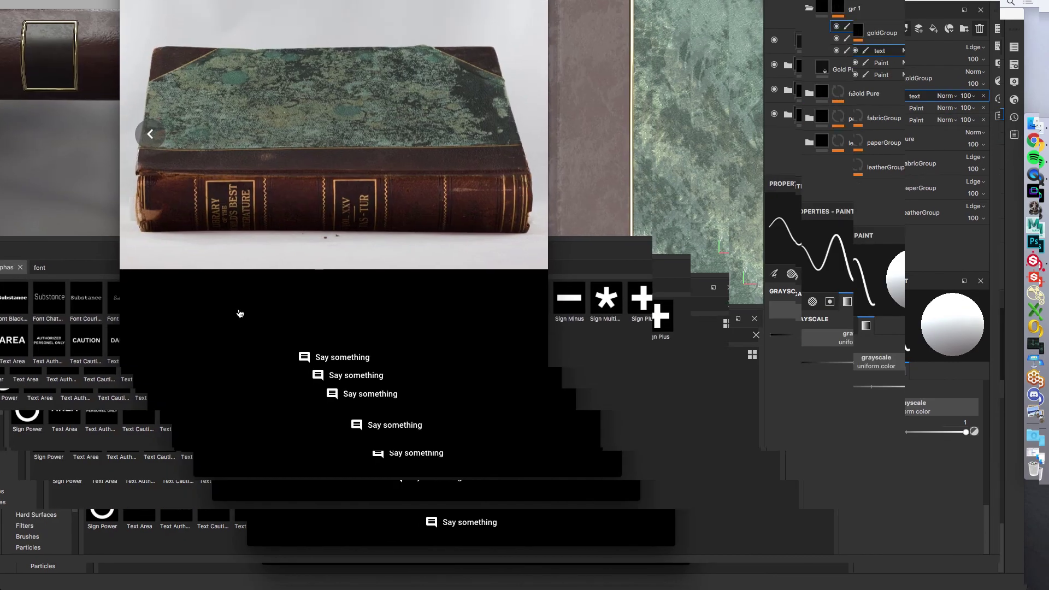
{"action": "key", "text": "super+Tab"}
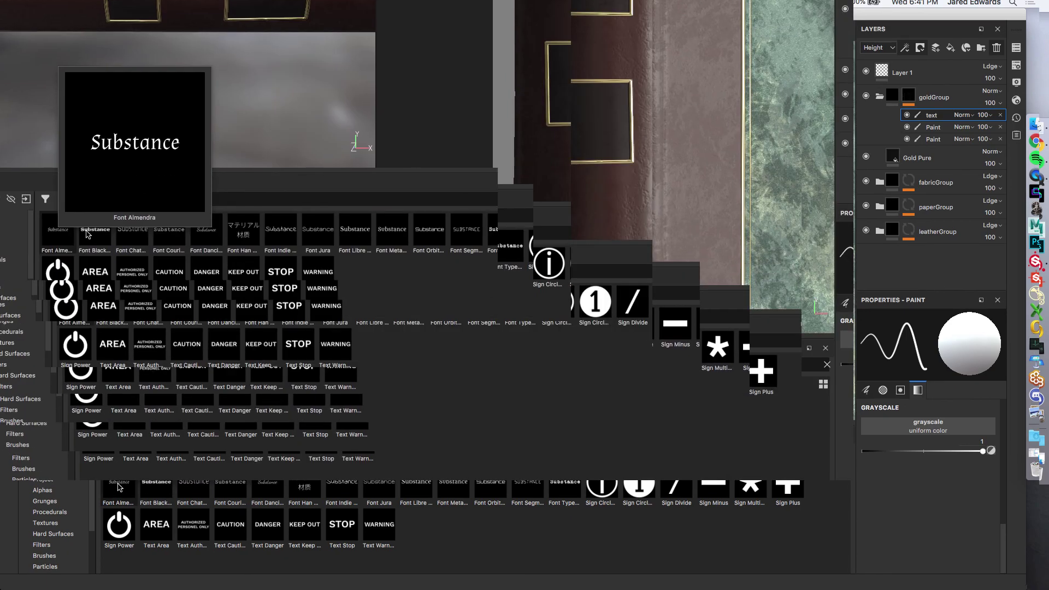
{"action": "type", "text": "font"}
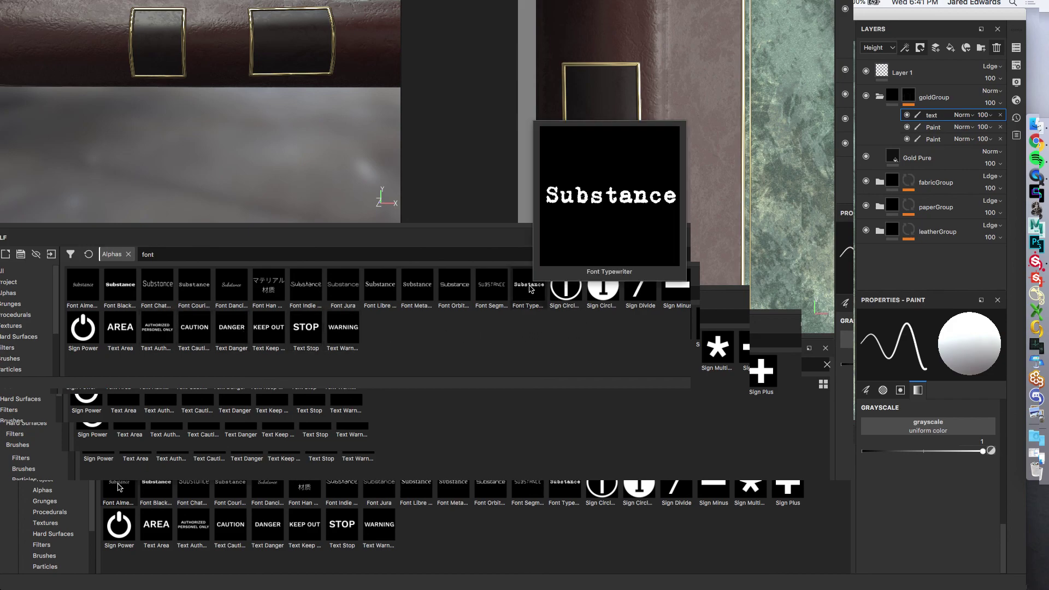
{"action": "mouse_move", "coordinate": [493, 288]}
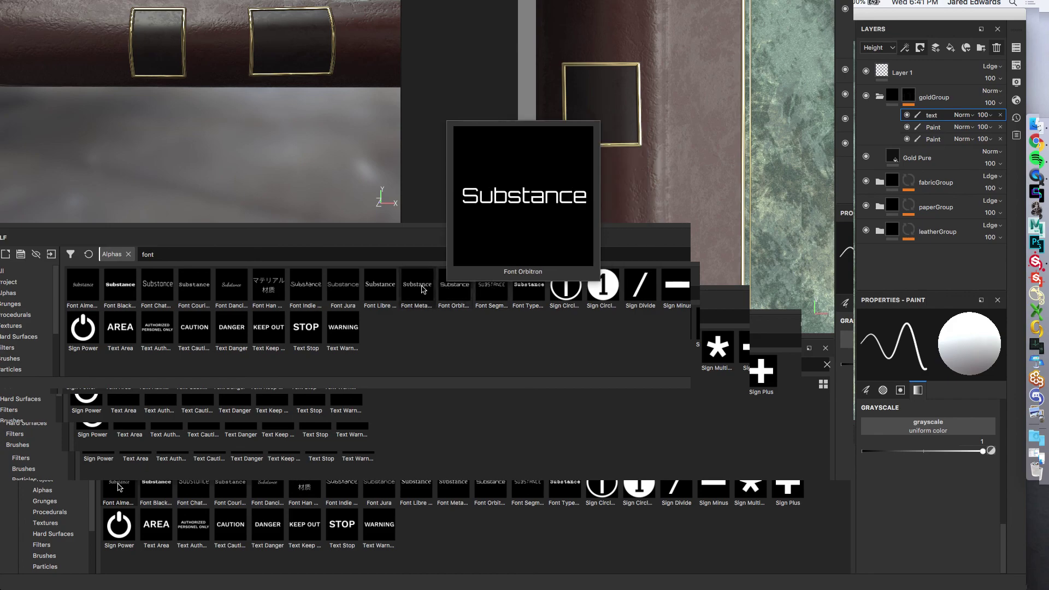
{"action": "mouse_move", "coordinate": [365, 289]}
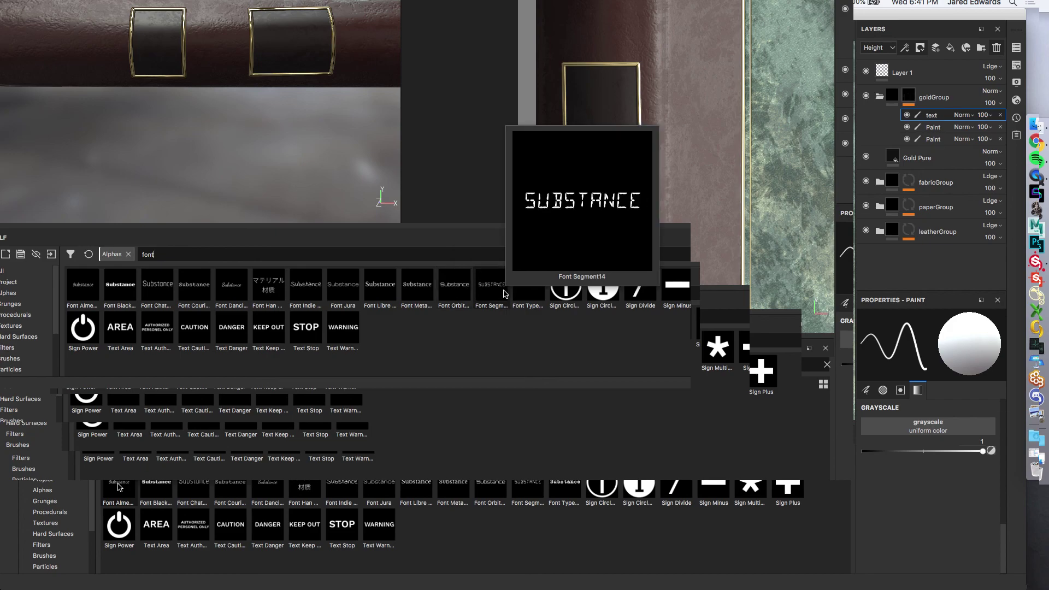
{"action": "mouse_move", "coordinate": [540, 294]}
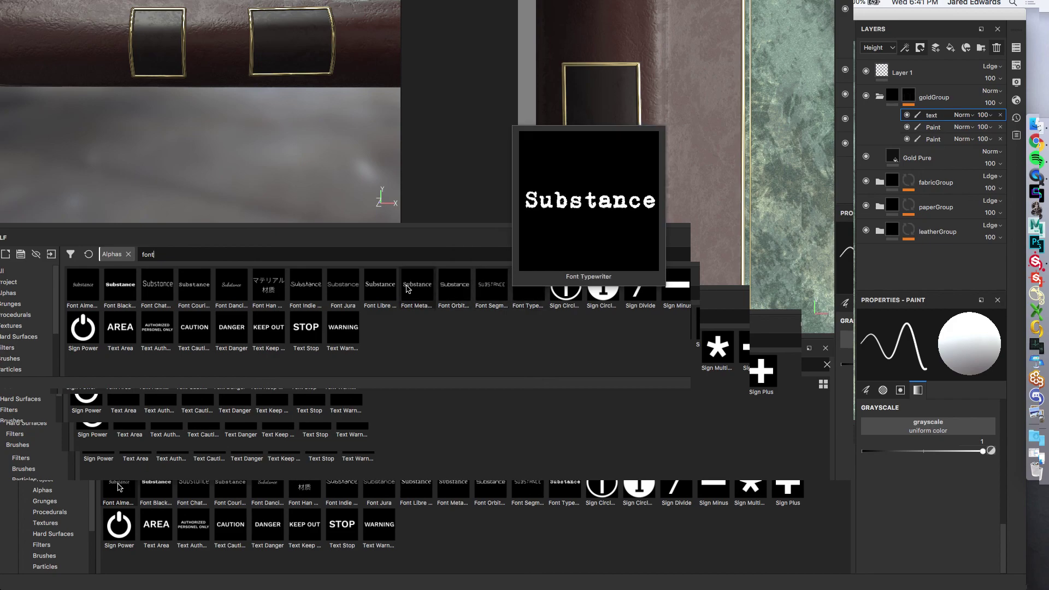
{"action": "mouse_move", "coordinate": [408, 285]}
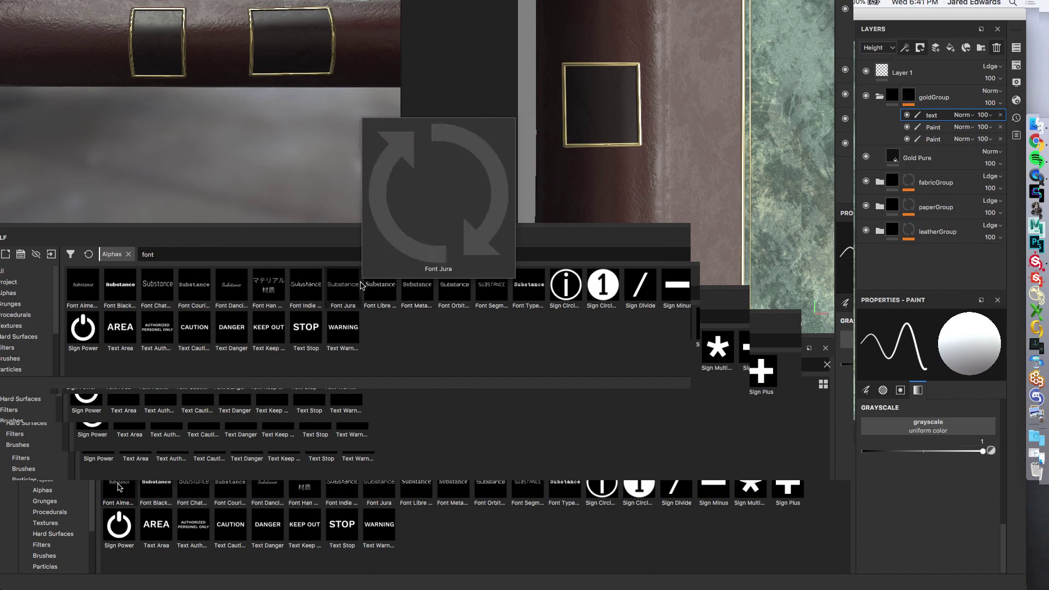
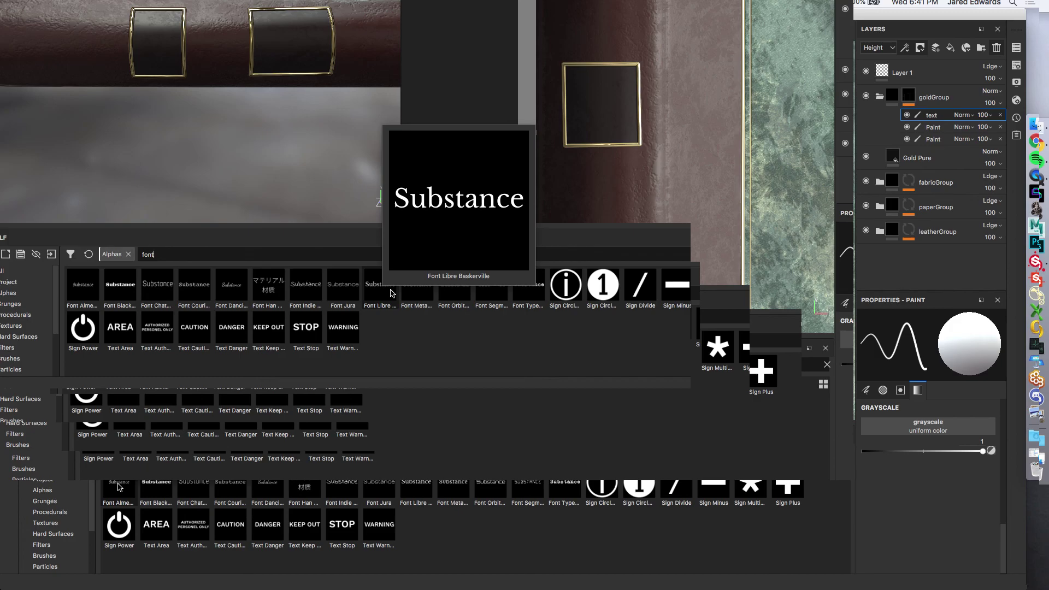
{"action": "left_click", "coordinate": [389, 293]}
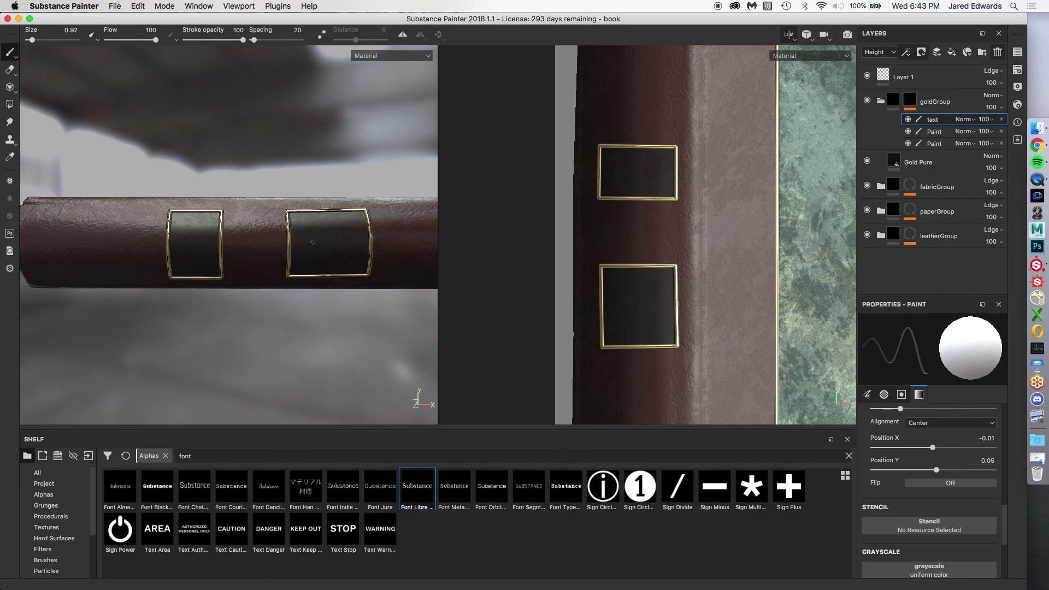
Enlarge the brush to a size of 19.58 over the larger gold-framed rectangle on the spine.
{"action": "right_click_drag", "start_coordinate": [312, 242], "coordinate": [337, 242], "text": "ctrl"}
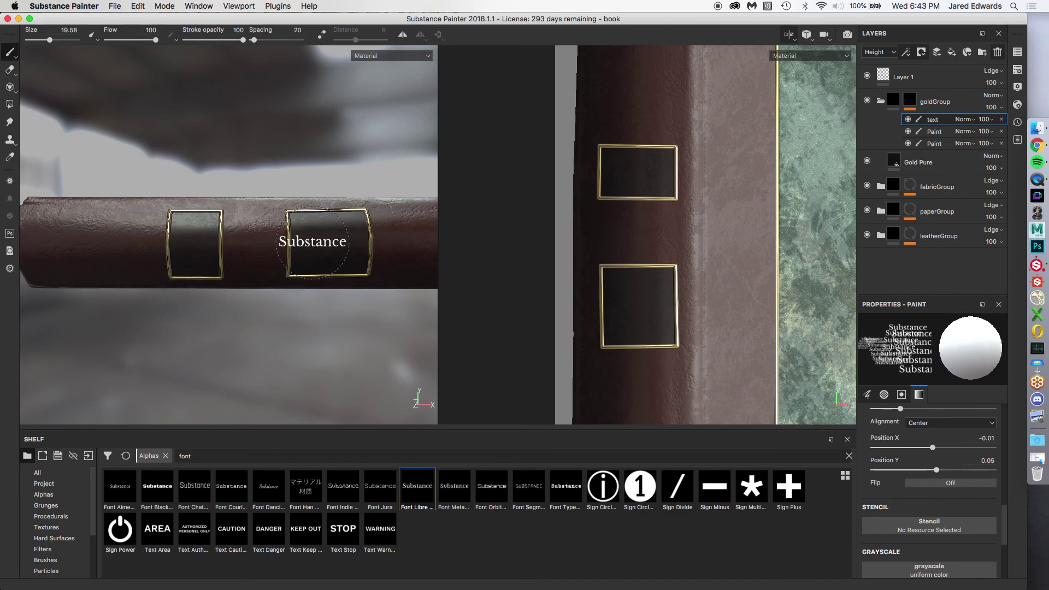
{"action": "right_click", "coordinate": [404, 489]}
{"action": "key", "text": "Escape"}
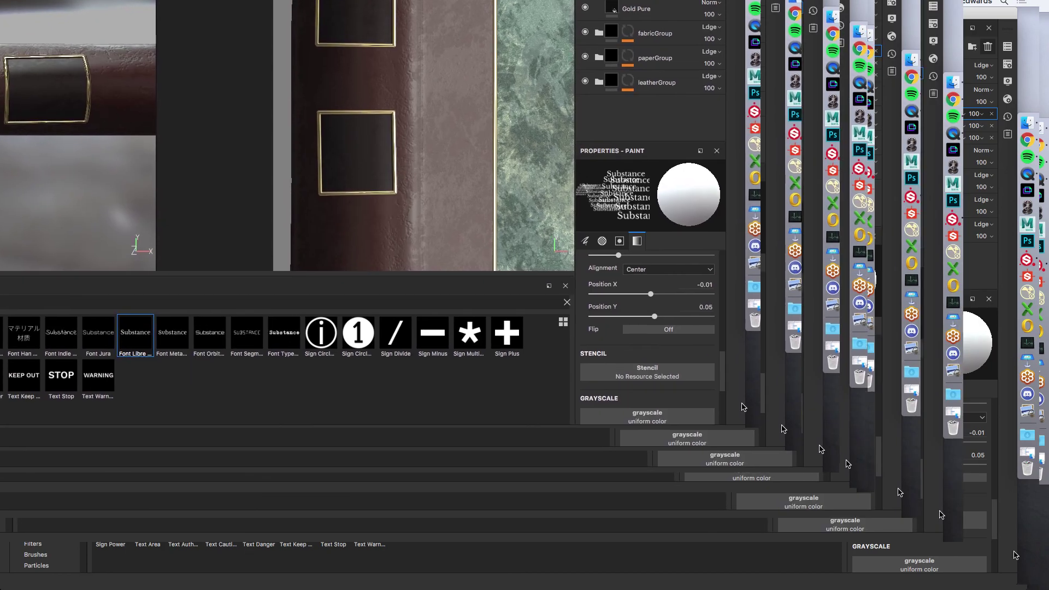
Set the font alpha's text to "LIBRARY", following the spine lettering in the reference photo in Chrome.
{"action": "scroll", "coordinate": [993, 523], "scroll_direction": "up", "scroll_amount": 5}
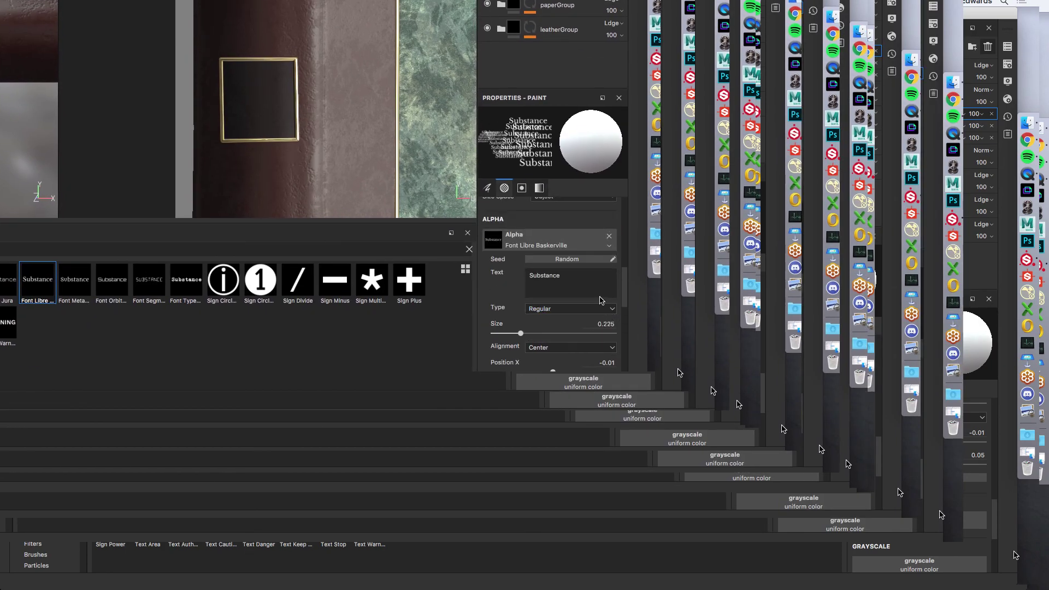
{"action": "left_click_drag", "start_coordinate": [566, 274], "coordinate": [519, 273]}
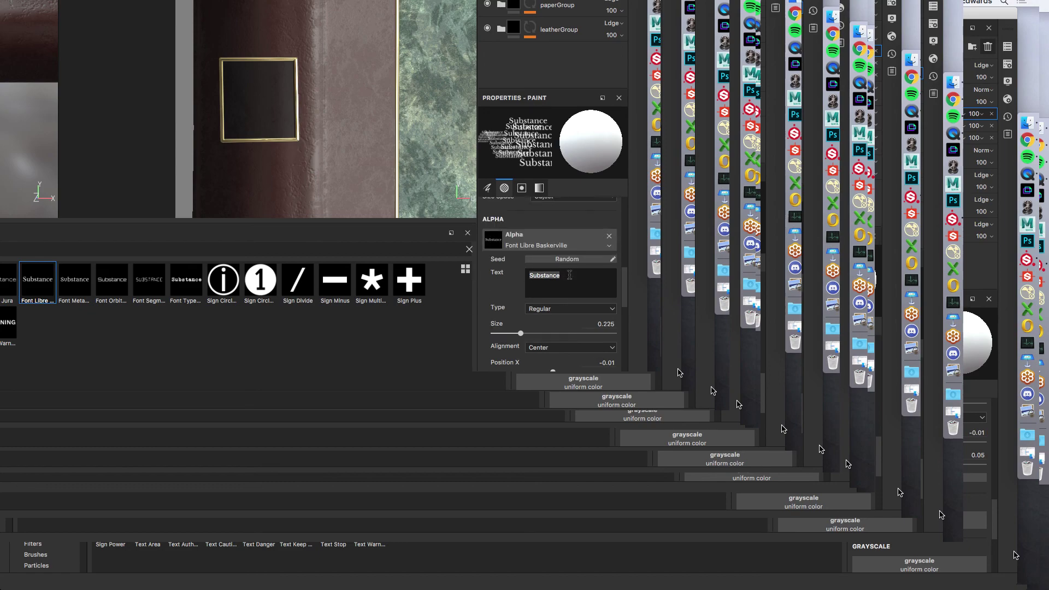
{"action": "scroll", "coordinate": [569, 274], "scroll_direction": "up", "scroll_amount": 2}
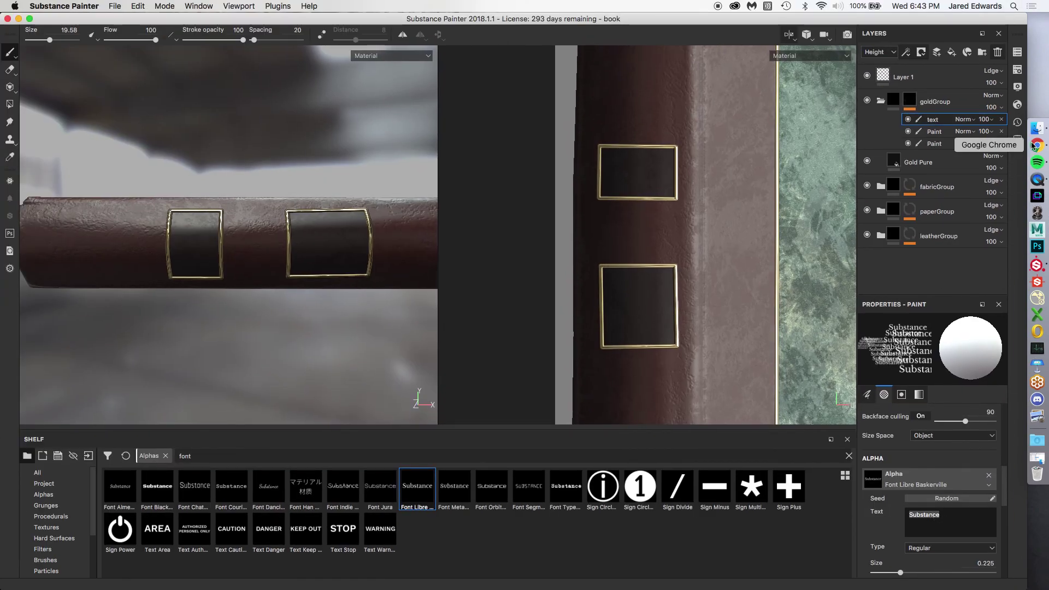
{"action": "left_click", "coordinate": [1037, 145]}
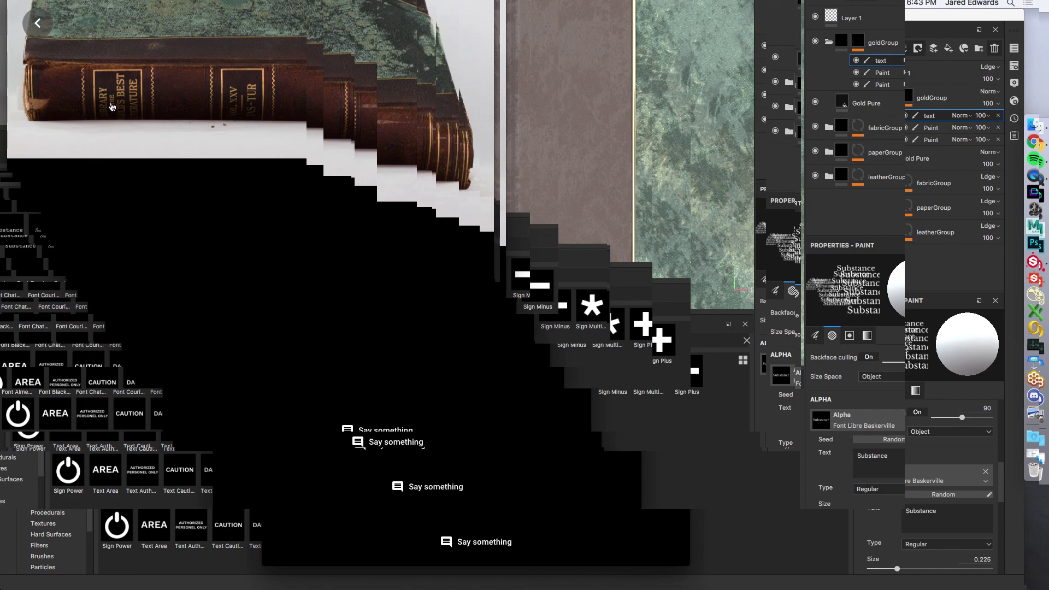
{"action": "left_click_drag", "start_coordinate": [111, 107], "coordinate": [188, 206]}
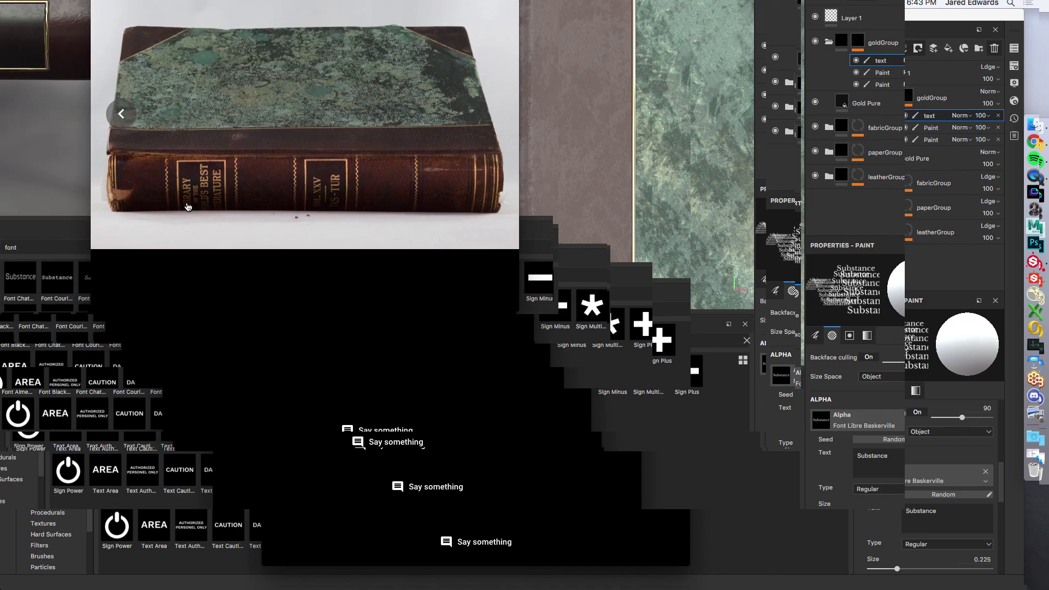
{"action": "key", "text": "super+Tab"}
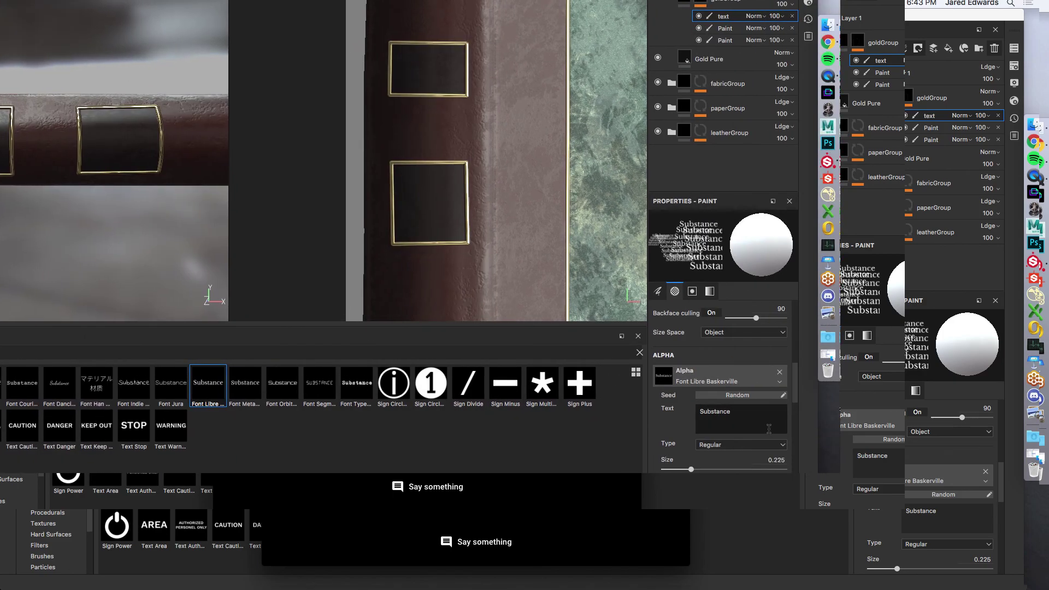
{"action": "double_click", "coordinate": [725, 411]}
{"action": "type", "text": "LIBRARY"}
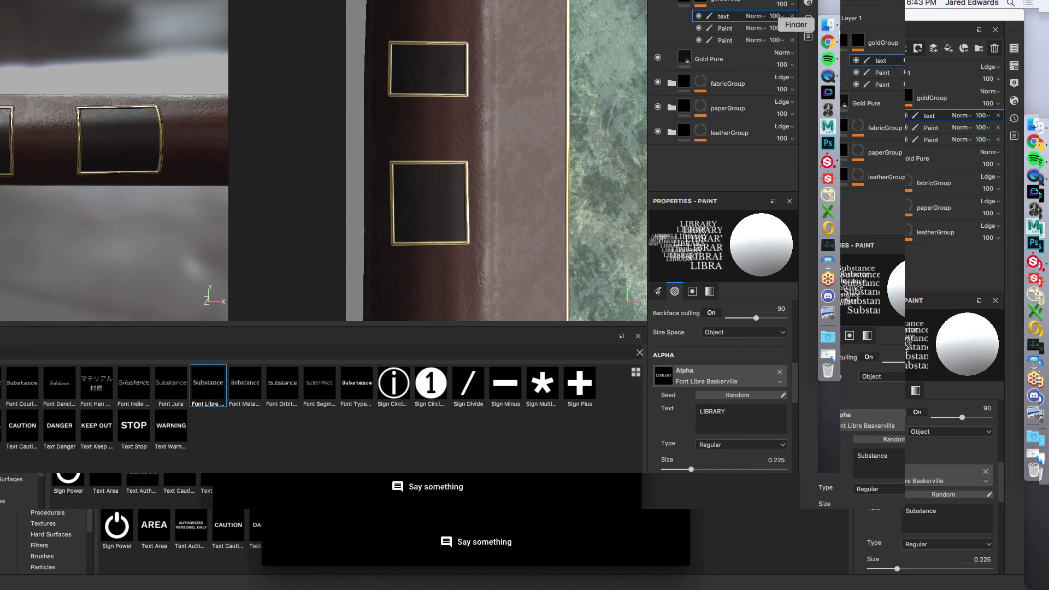
Check the spine lettering in the Chrome reference photo, then try rotating the LIBRARY stamp to run up the smaller gold-framed spine rectangle.
{"action": "left_click", "coordinate": [828, 49]}
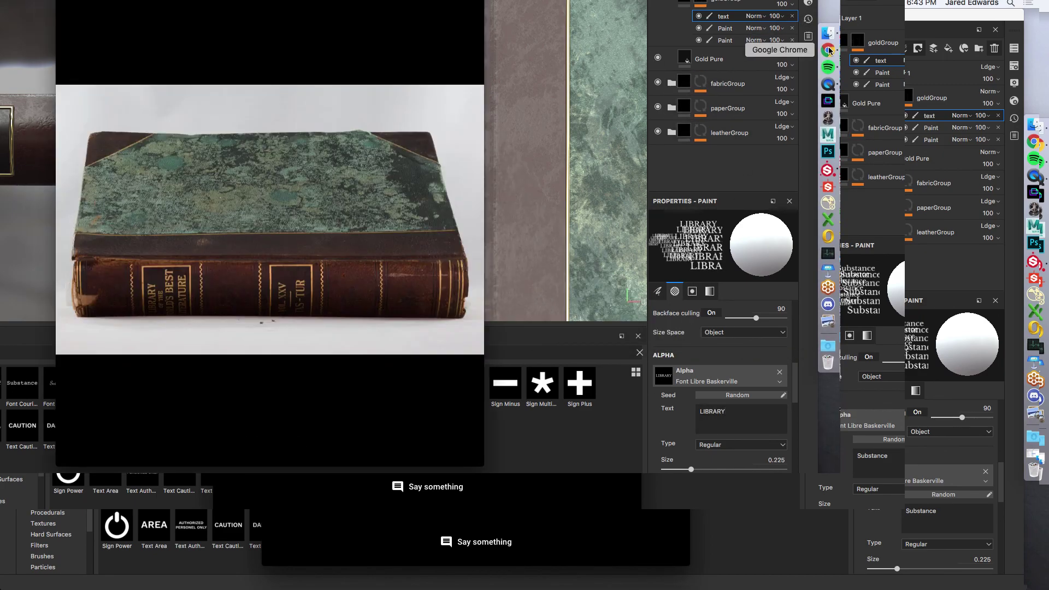
{"action": "key", "text": "super+Tab"}
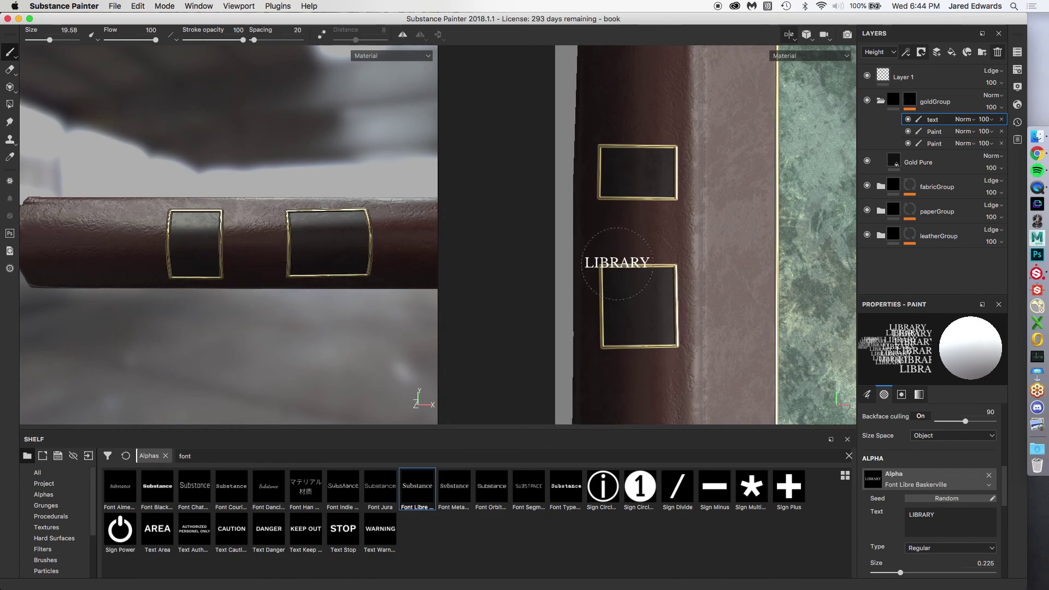
{"action": "left_click_drag", "start_coordinate": [223, 242], "coordinate": [206, 241], "text": "alt"}
{"action": "scroll", "coordinate": [576, 262], "scroll_direction": "up", "scroll_amount": 4}
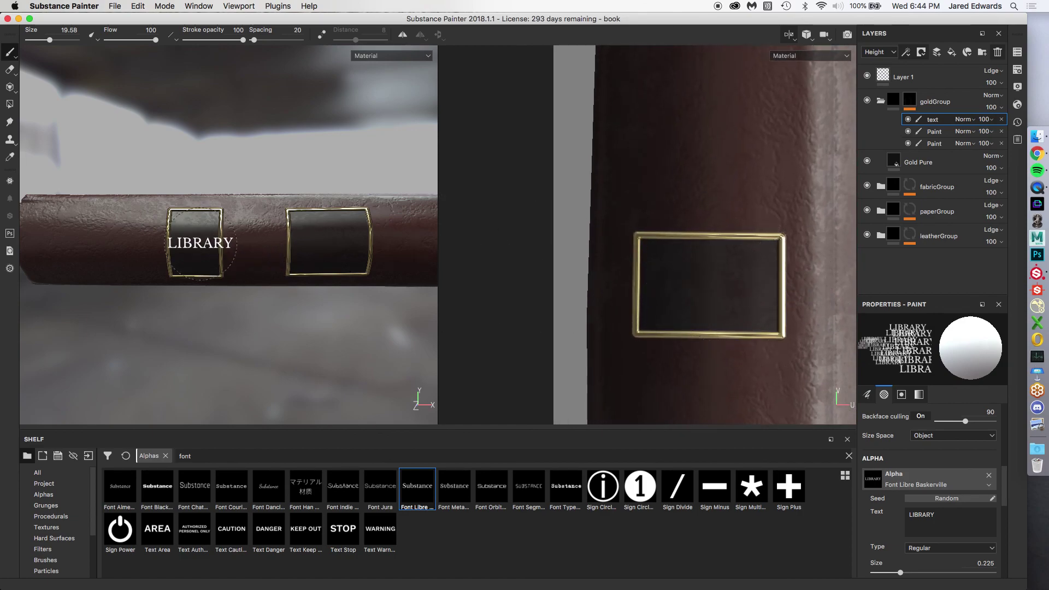
{"action": "key", "text": "super"}
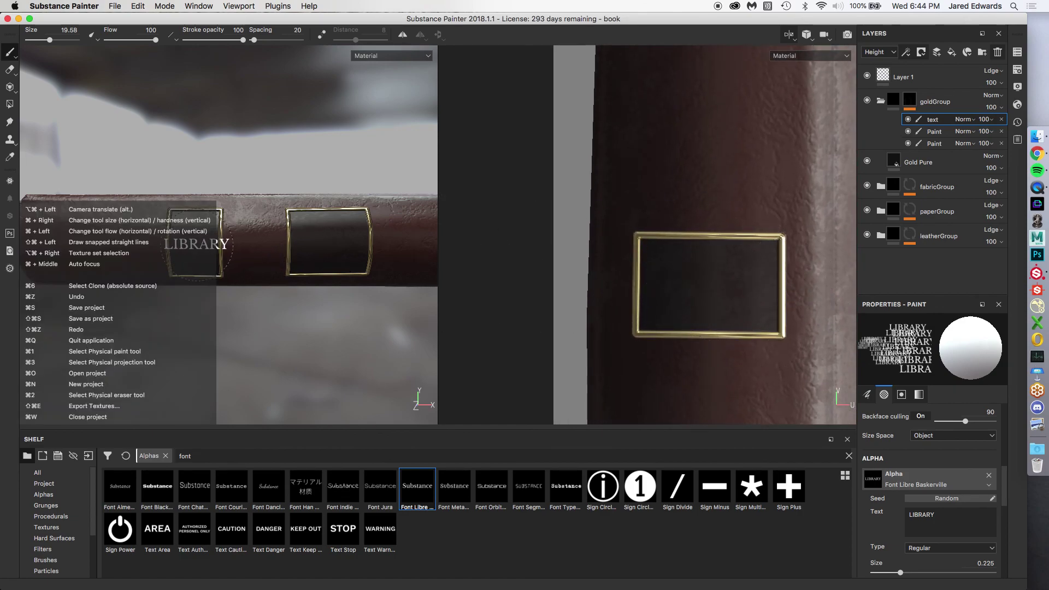
{"action": "mouse_move", "coordinate": [258, 241]}
{"action": "left_mouse_down", "text": "alt"}
{"action": "mouse_move", "coordinate": [300, 220]}
{"action": "mouse_move", "coordinate": [328, 239]}
{"action": "mouse_move", "coordinate": [215, 231]}
{"action": "left_mouse_up", "text": "alt"}
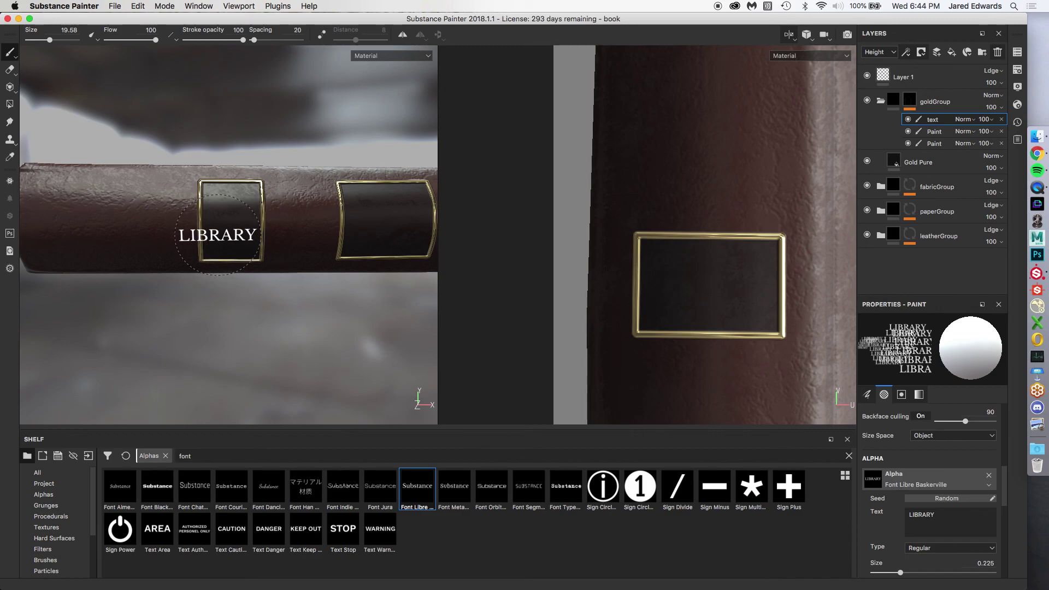
{"action": "mouse_move", "coordinate": [226, 214]}
{"action": "left_mouse_down", "text": "ctrl"}
{"action": "mouse_move", "coordinate": [267, 214]}
{"action": "mouse_move", "coordinate": [242, 215]}
{"action": "left_mouse_up", "text": "ctrl"}
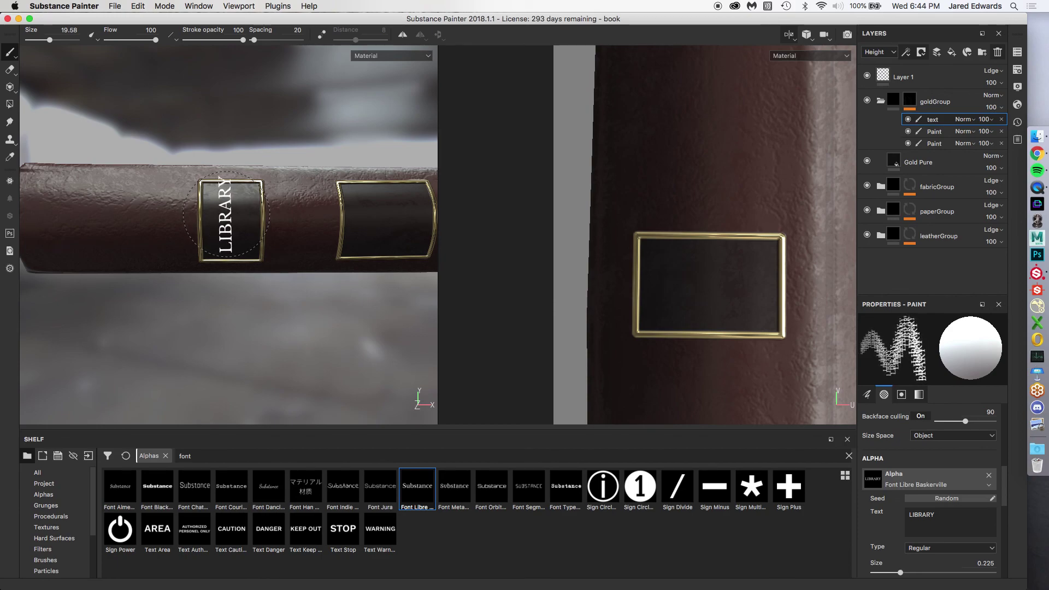
{"action": "mouse_move", "coordinate": [227, 214]}
{"action": "left_mouse_down", "text": "alt"}
{"action": "mouse_move", "coordinate": [253, 211]}
{"action": "mouse_move", "coordinate": [219, 215]}
{"action": "left_mouse_up", "text": "alt"}
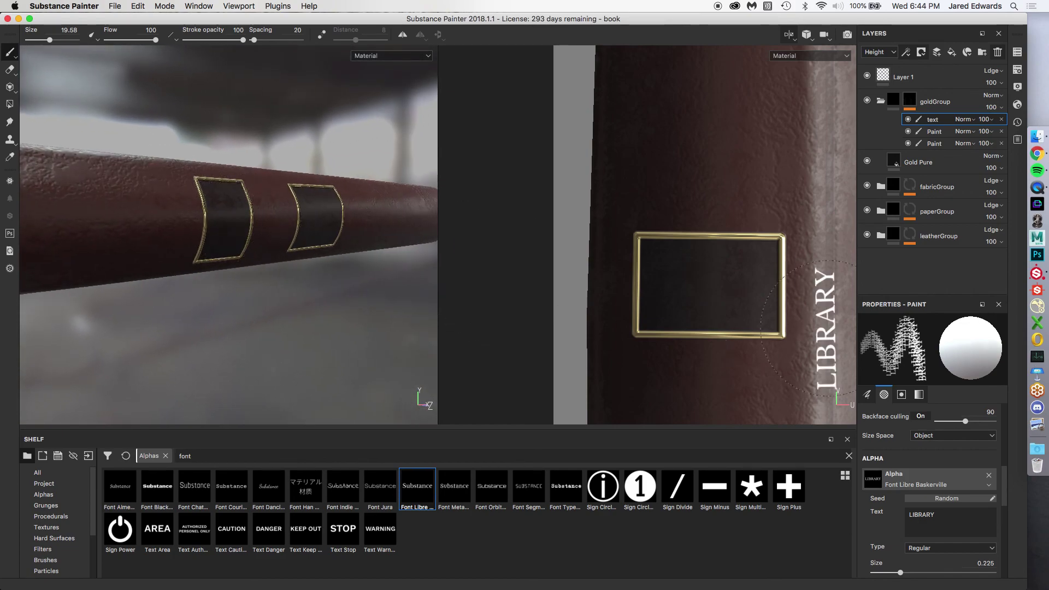
Turn the stamp horizontal in the 2D view, set the brush size to 16.04, and stamp LIBRARY inside the upper part of the smaller gold-framed rectangle.
{"action": "left_click_drag", "start_coordinate": [704, 273], "coordinate": [705, 272], "text": "ctrl"}
{"action": "middle_click_drag", "start_coordinate": [705, 272], "coordinate": [686, 281]}
{"action": "scroll", "coordinate": [685, 281], "scroll_direction": "up", "scroll_amount": 1}
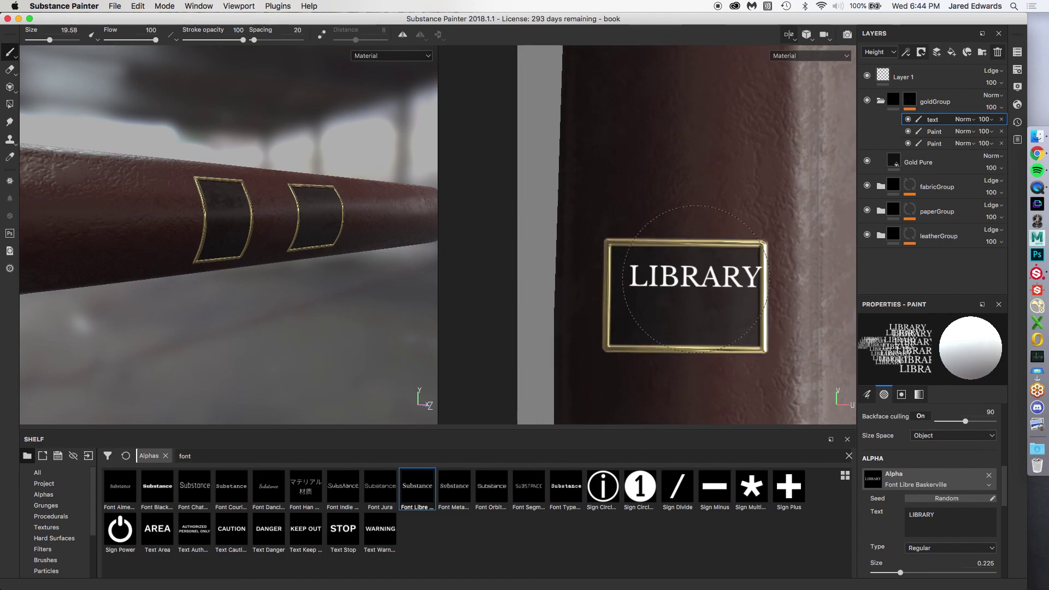
{"action": "right_click_drag", "start_coordinate": [694, 279], "coordinate": [694, 278], "text": "ctrl"}
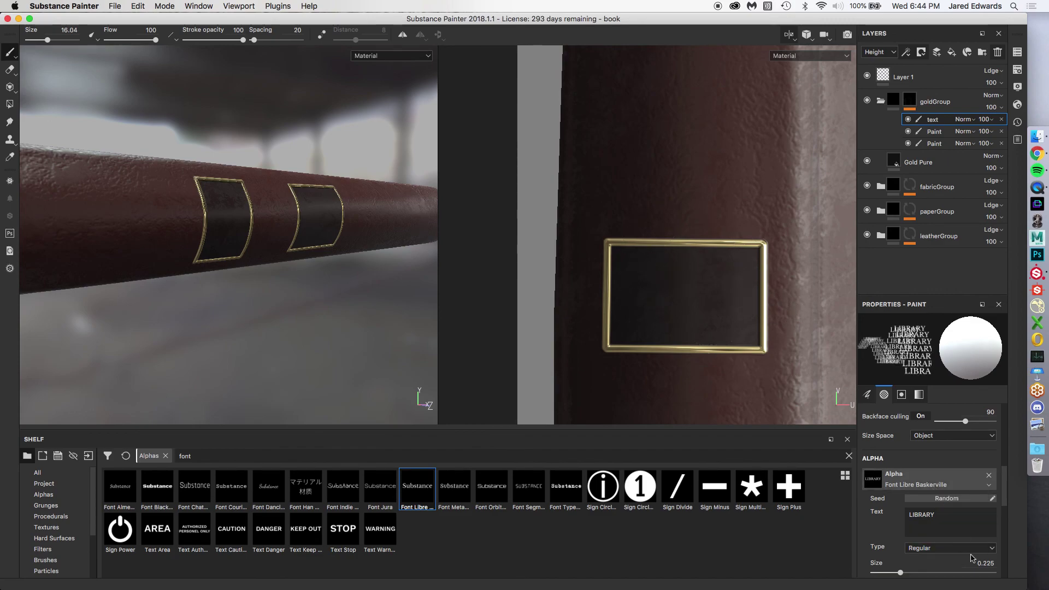
{"action": "scroll", "coordinate": [923, 512], "scroll_direction": "down", "scroll_amount": 2}
{"action": "scroll", "coordinate": [729, 442], "scroll_direction": "down", "scroll_amount": 2}
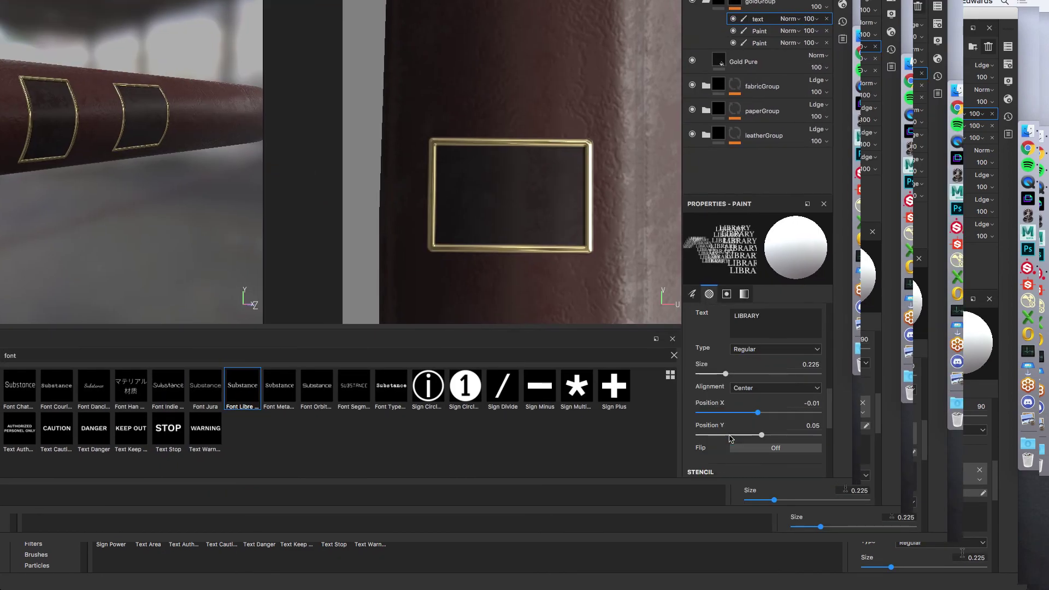
{"action": "scroll", "coordinate": [729, 437], "scroll_direction": "up", "scroll_amount": 4}
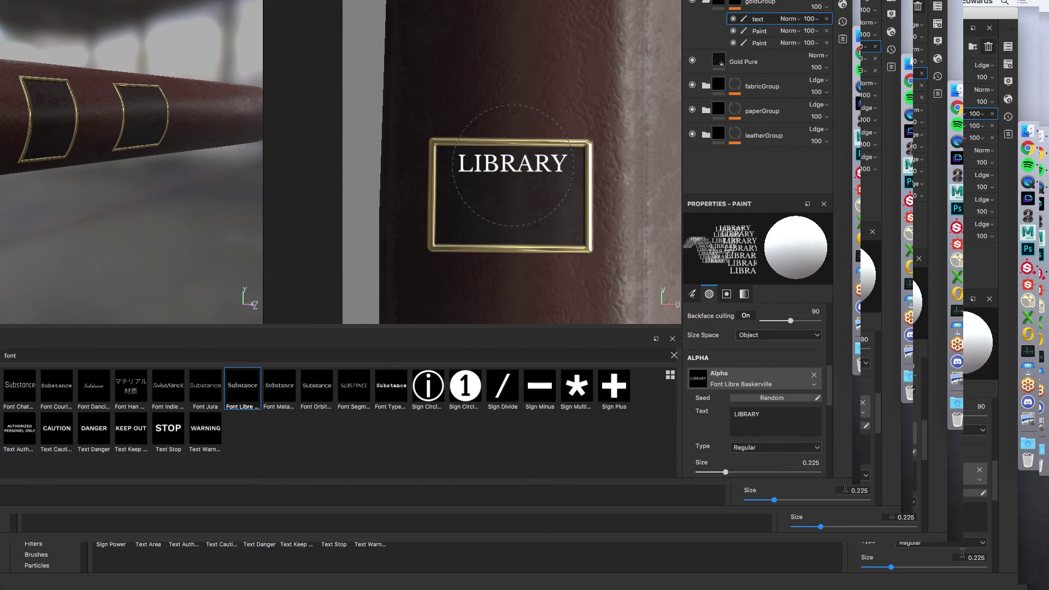
{"action": "left_click", "coordinate": [513, 165]}
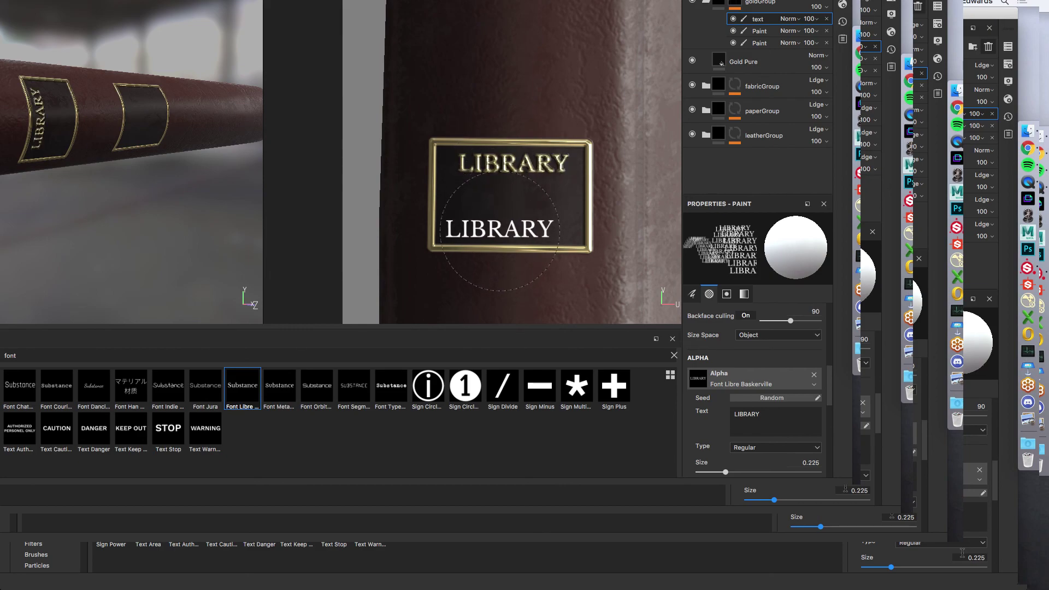
Inspect the stamped LIBRARY lettering on the 3D book spine and undo the stamp.
{"action": "left_click_drag", "start_coordinate": [186, 168], "coordinate": [135, 155], "text": "alt"}
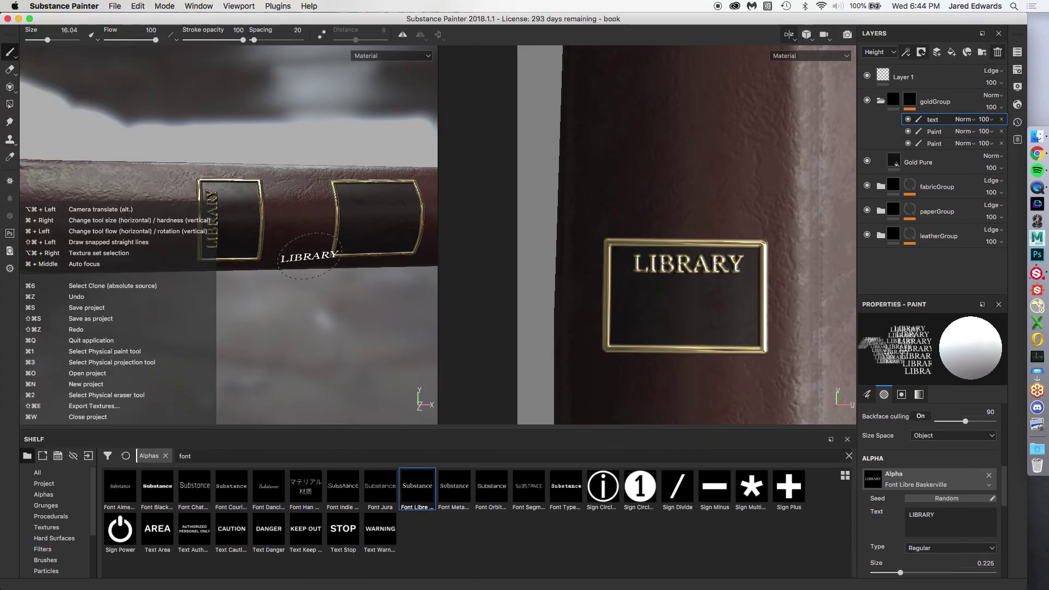
{"action": "mouse_move", "coordinate": [308, 256]}
{"action": "left_mouse_down", "text": "alt"}
{"action": "mouse_move", "coordinate": [293, 273]}
{"action": "mouse_move", "coordinate": [346, 285]}
{"action": "mouse_move", "coordinate": [277, 276]}
{"action": "mouse_move", "coordinate": [314, 283]}
{"action": "left_mouse_up", "text": "alt"}
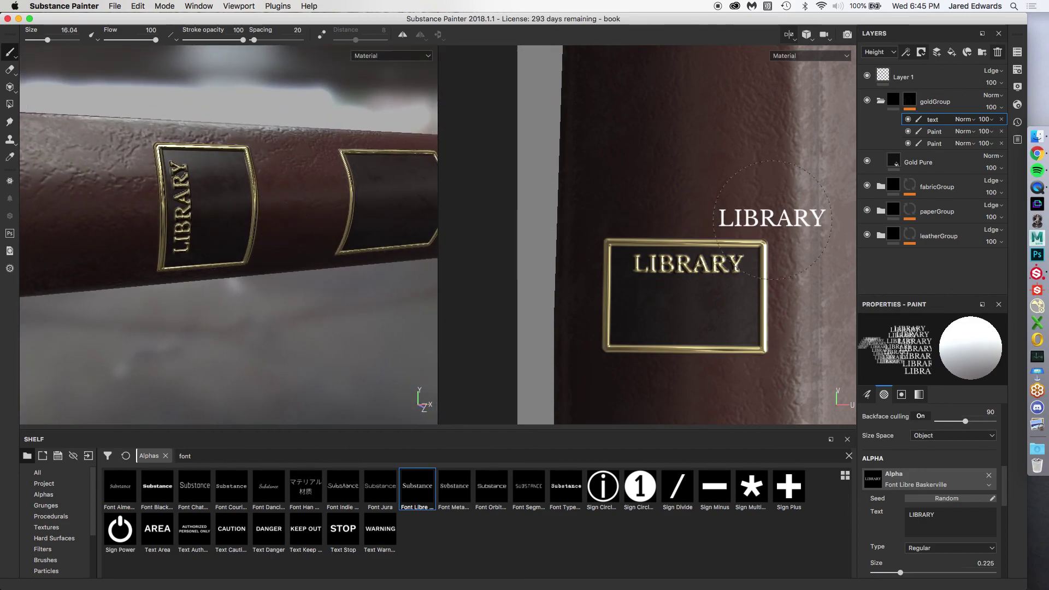
{"action": "mouse_move", "coordinate": [896, 105]}
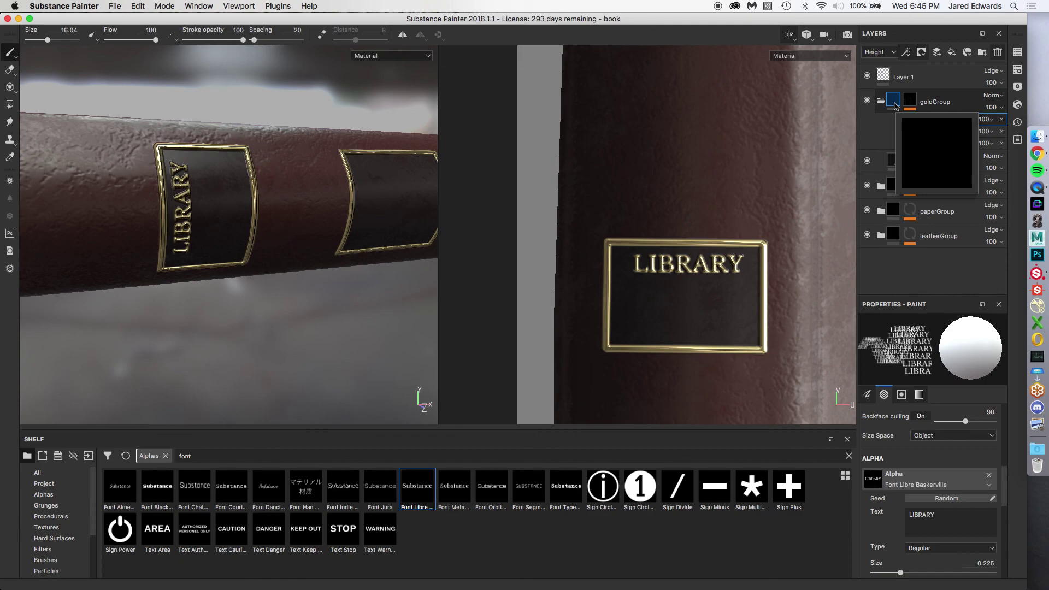
{"action": "mouse_move", "coordinate": [295, 229]}
{"action": "left_mouse_down", "text": "alt"}
{"action": "mouse_move", "coordinate": [164, 234]}
{"action": "mouse_move", "coordinate": [255, 228]}
{"action": "mouse_move", "coordinate": [232, 247]}
{"action": "left_mouse_up", "text": "alt"}
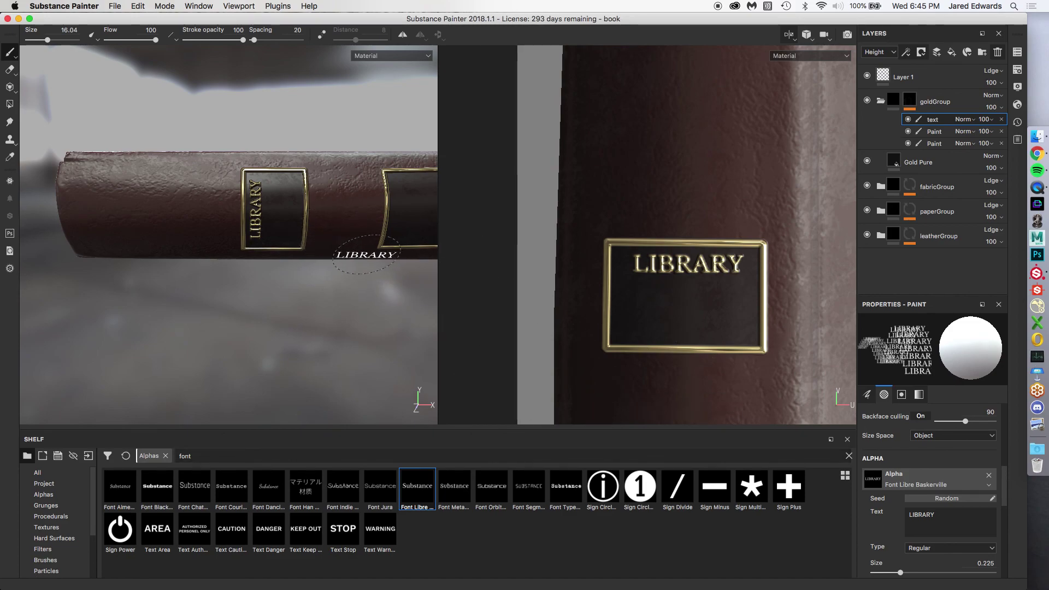
{"action": "key", "text": "super+z"}
Stamp "DOCTOR PROCTOR" inside the upper part of the smaller gold-framed rectangle, using brush size 21.54 and alpha text size 0.09.
{"action": "left_click_drag", "start_coordinate": [942, 515], "coordinate": [869, 512]}
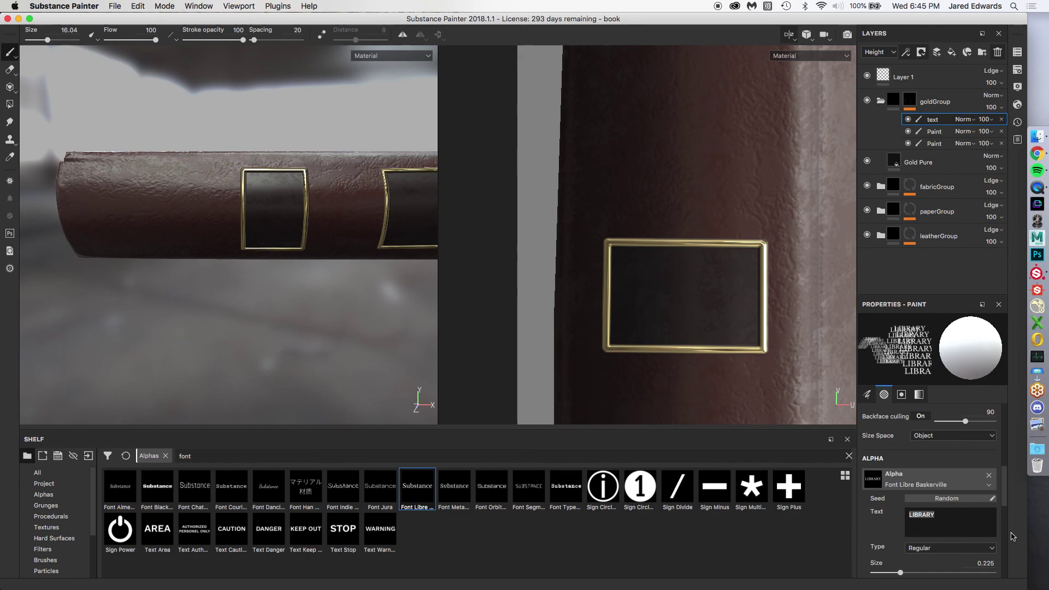
{"action": "type", "text": "DOCTOR PROCTOR"}
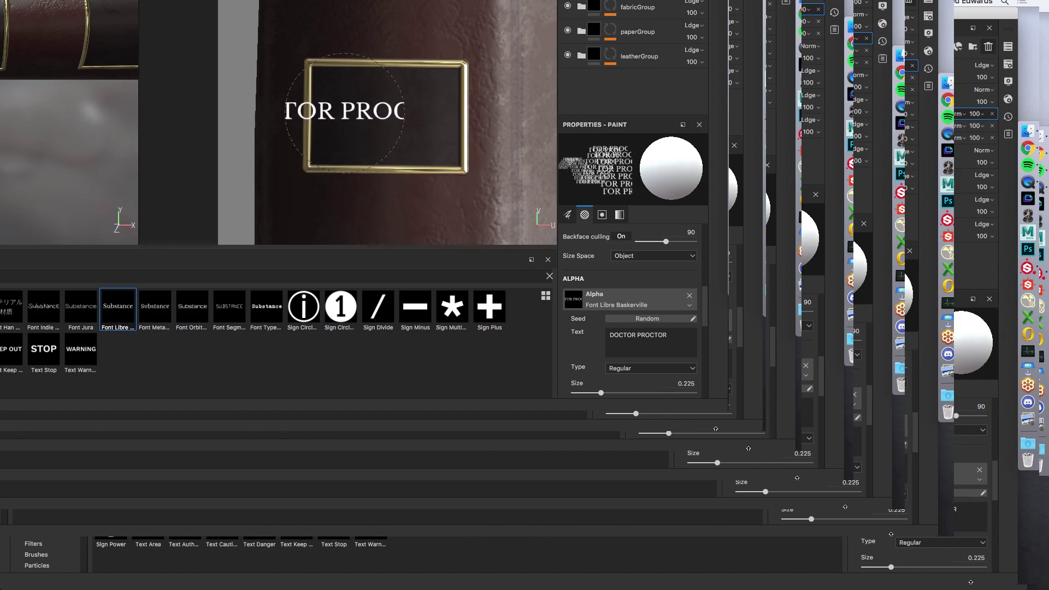
{"action": "mouse_move", "coordinate": [344, 112]}
{"action": "right_mouse_down", "text": "ctrl"}
{"action": "mouse_move", "coordinate": [402, 113]}
{"action": "mouse_move", "coordinate": [347, 113]}
{"action": "mouse_move", "coordinate": [379, 113]}
{"action": "mouse_move", "coordinate": [369, 112]}
{"action": "right_mouse_up", "text": "ctrl"}
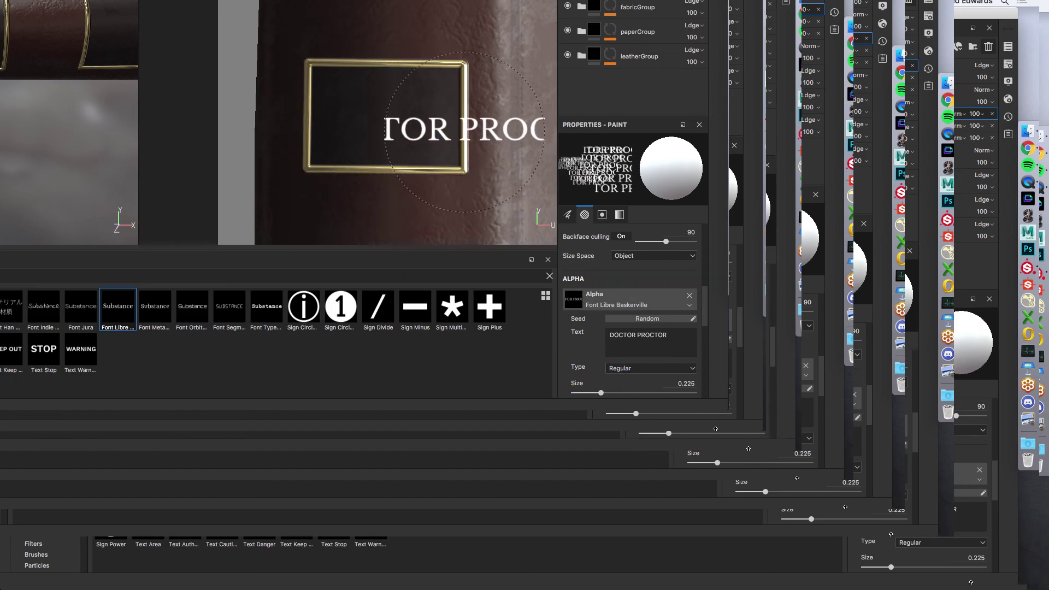
{"action": "left_click_drag", "start_coordinate": [601, 393], "coordinate": [584, 393]}
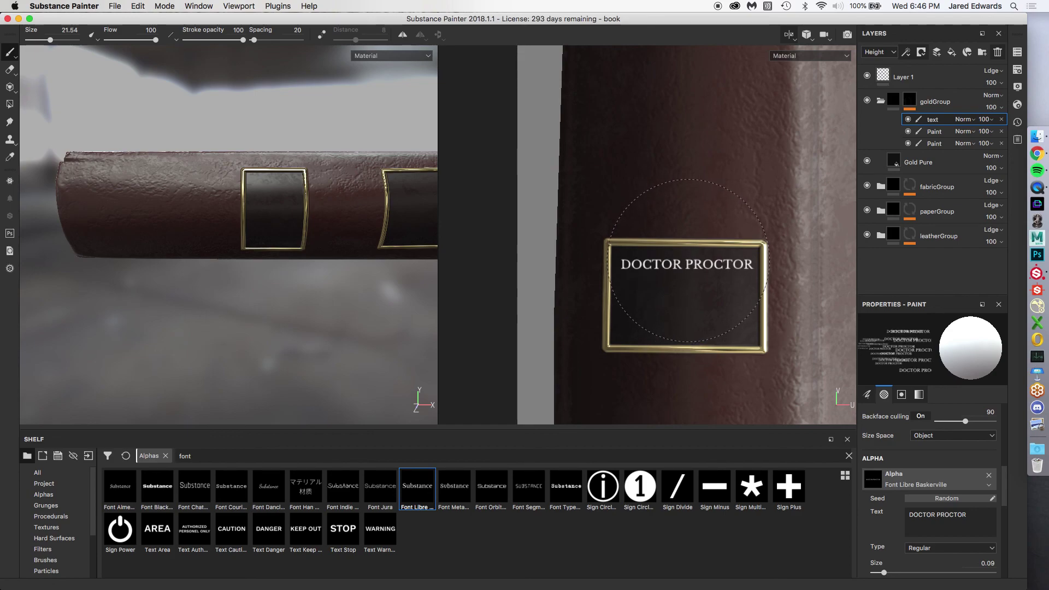
{"action": "left_click", "coordinate": [688, 261]}
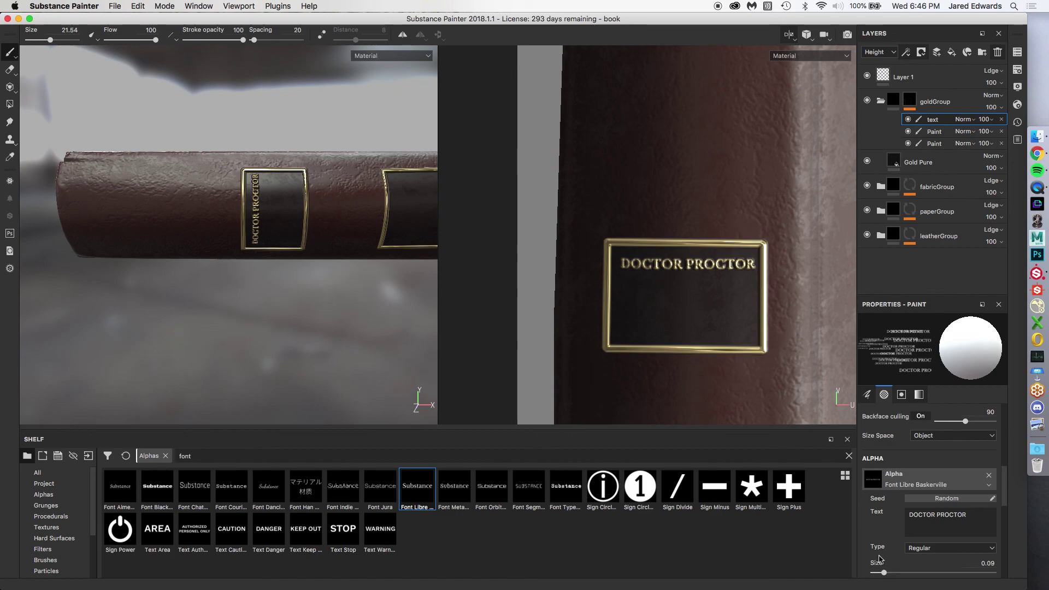
Set the Gold Pure fill layer's height to -0.2978.
{"action": "left_click", "coordinate": [895, 102]}
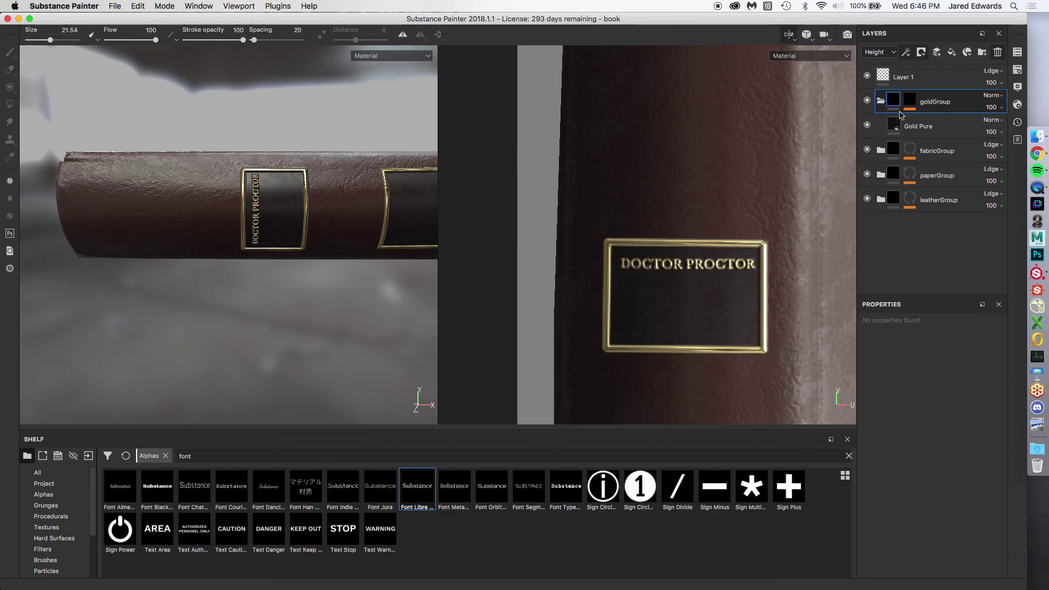
{"action": "left_click", "coordinate": [918, 125]}
{"action": "left_click_drag", "start_coordinate": [346, 260], "coordinate": [377, 246], "text": "alt"}
{"action": "right_click_drag", "start_coordinate": [377, 246], "coordinate": [373, 298], "text": "alt"}
{"action": "scroll", "coordinate": [900, 522], "scroll_direction": "down", "scroll_amount": 3}
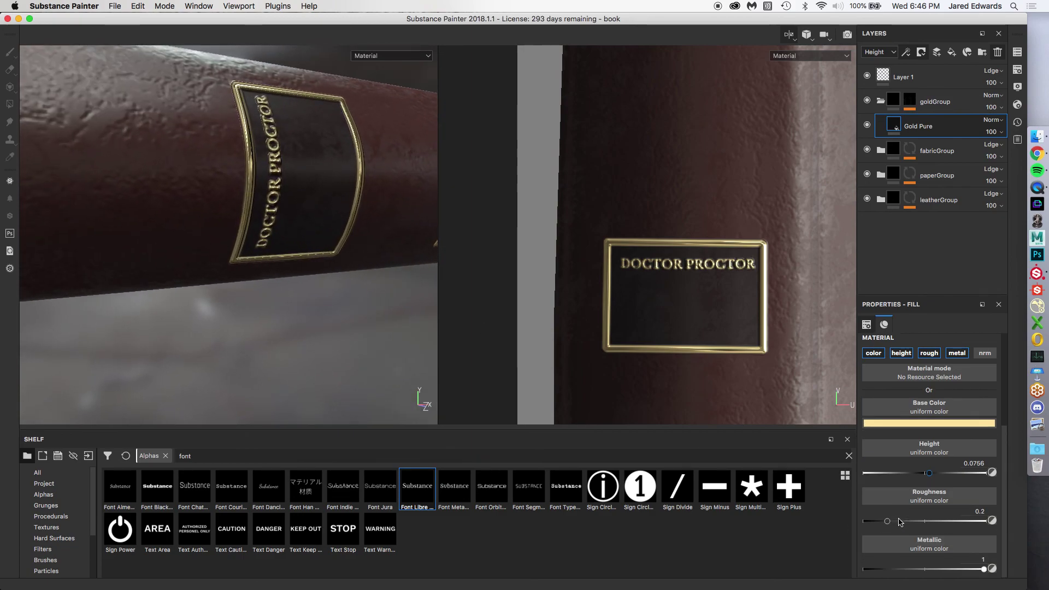
{"action": "left_click_drag", "start_coordinate": [928, 475], "coordinate": [907, 477]}
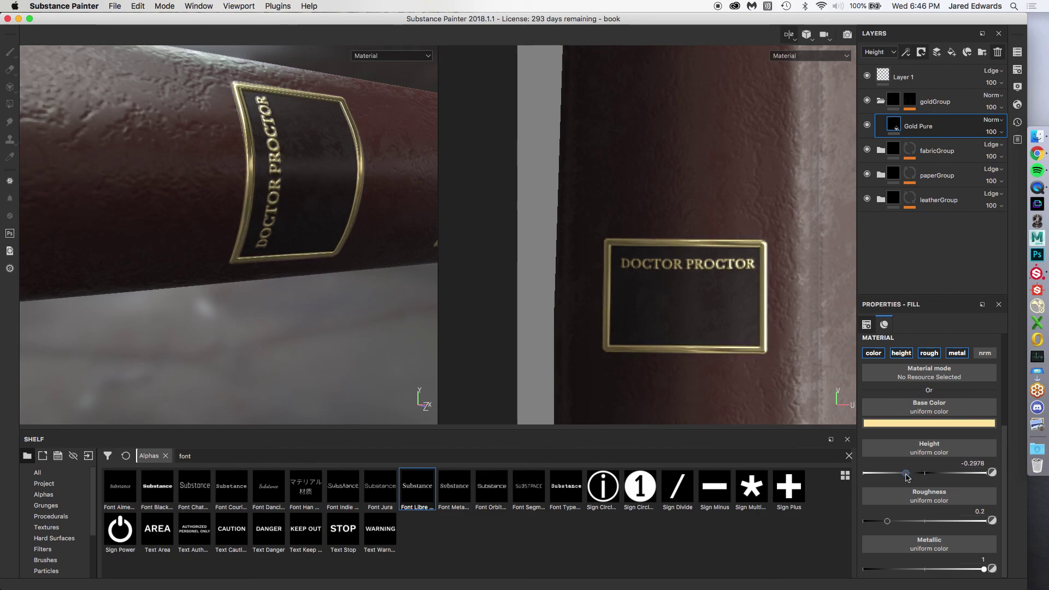
Examine the gold lettering, frames and cover on the 3D book from several angles and distances.
{"action": "left_click_drag", "start_coordinate": [328, 284], "coordinate": [234, 319], "text": "alt"}
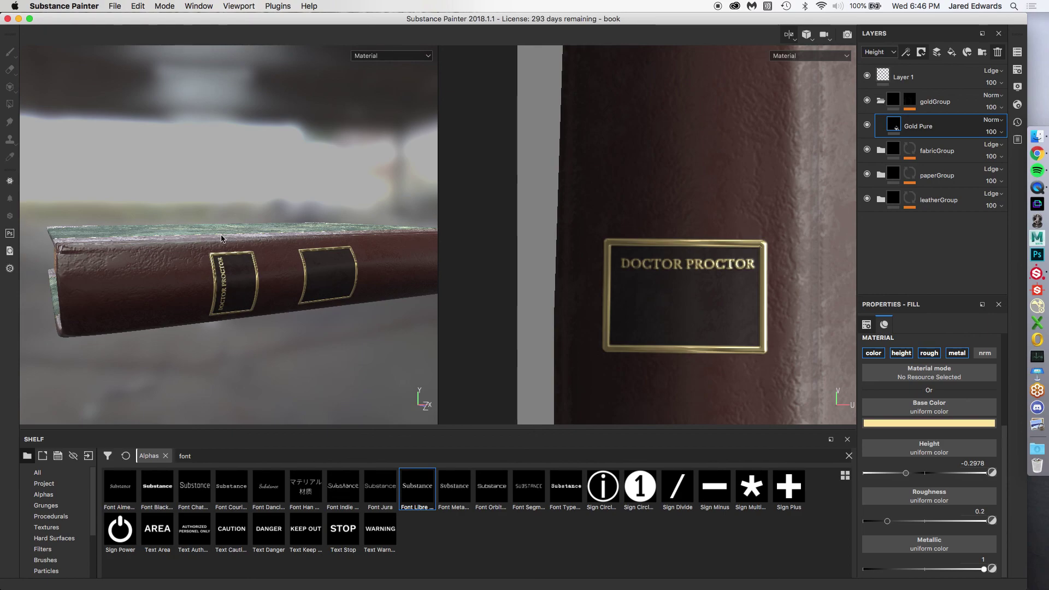
{"action": "left_click_drag", "start_coordinate": [198, 225], "coordinate": [279, 274], "text": "alt"}
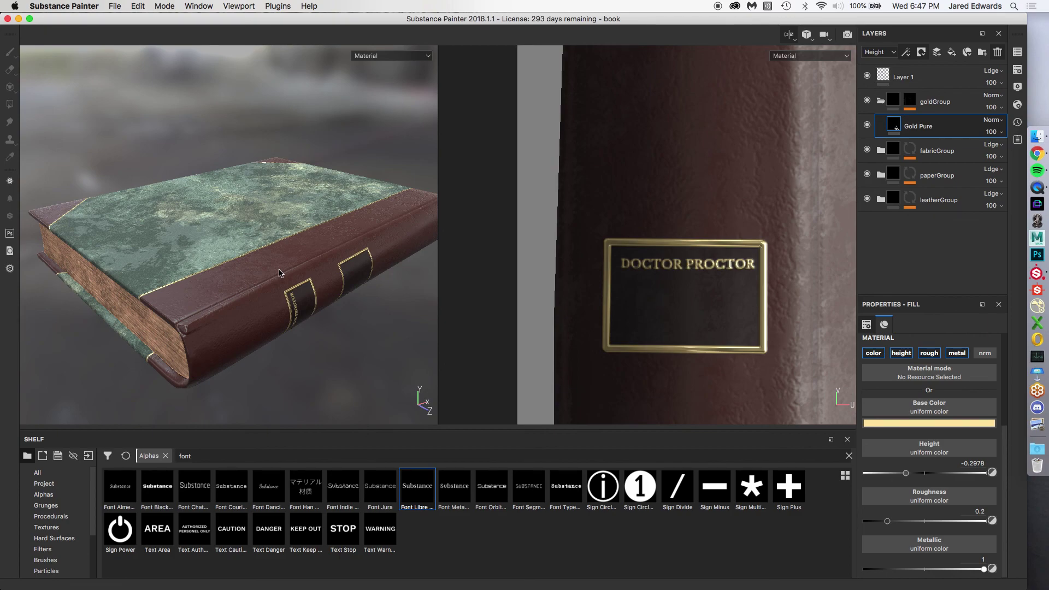
{"action": "left_click_drag", "start_coordinate": [279, 272], "coordinate": [282, 210], "text": "alt"}
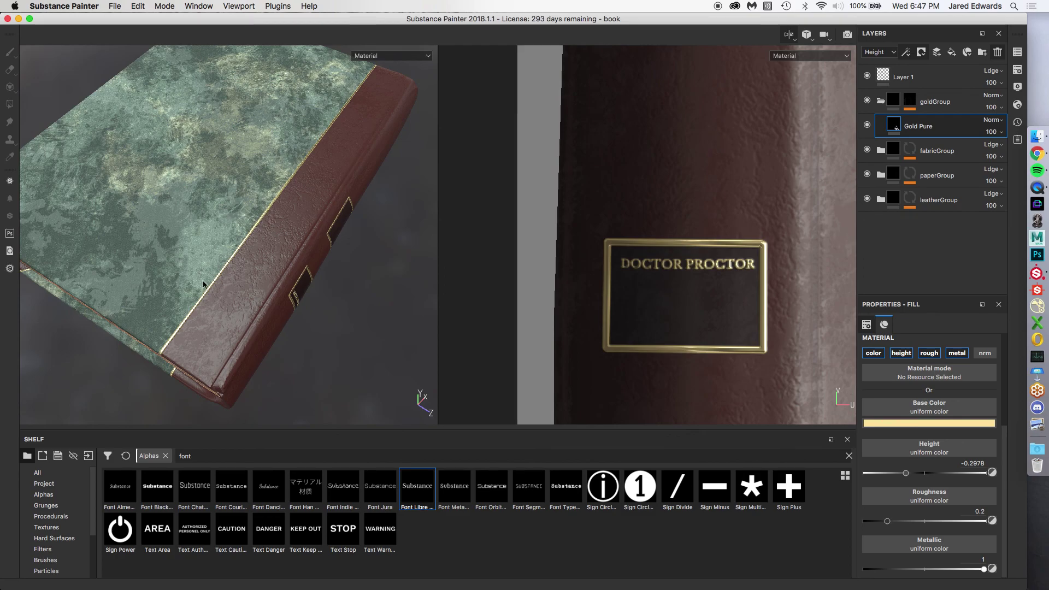
{"action": "left_click_drag", "start_coordinate": [284, 306], "coordinate": [348, 244], "text": "alt"}
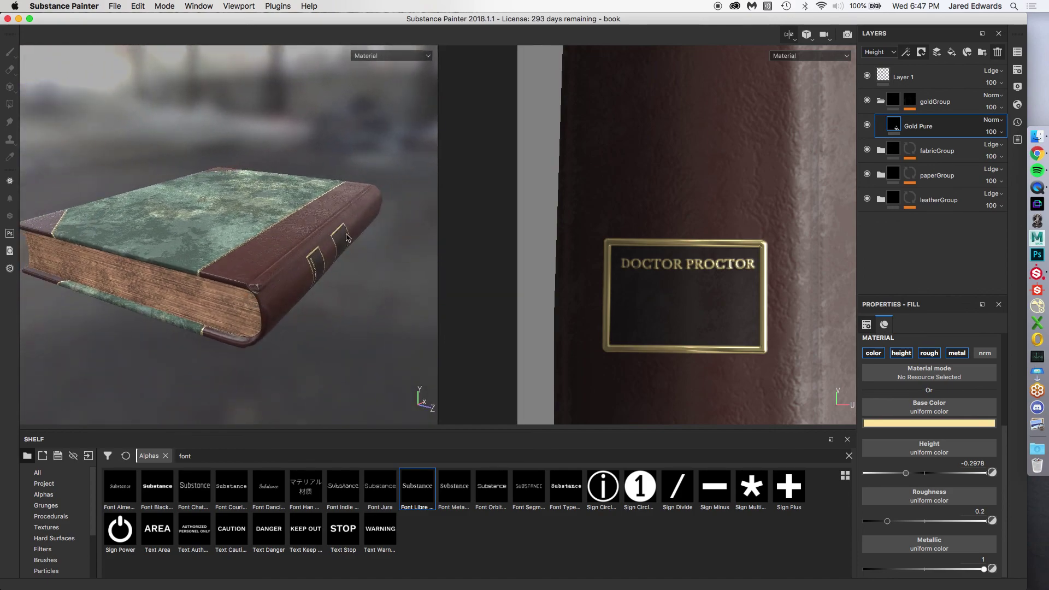
{"action": "left_click_drag", "start_coordinate": [178, 306], "coordinate": [257, 322], "text": "alt"}
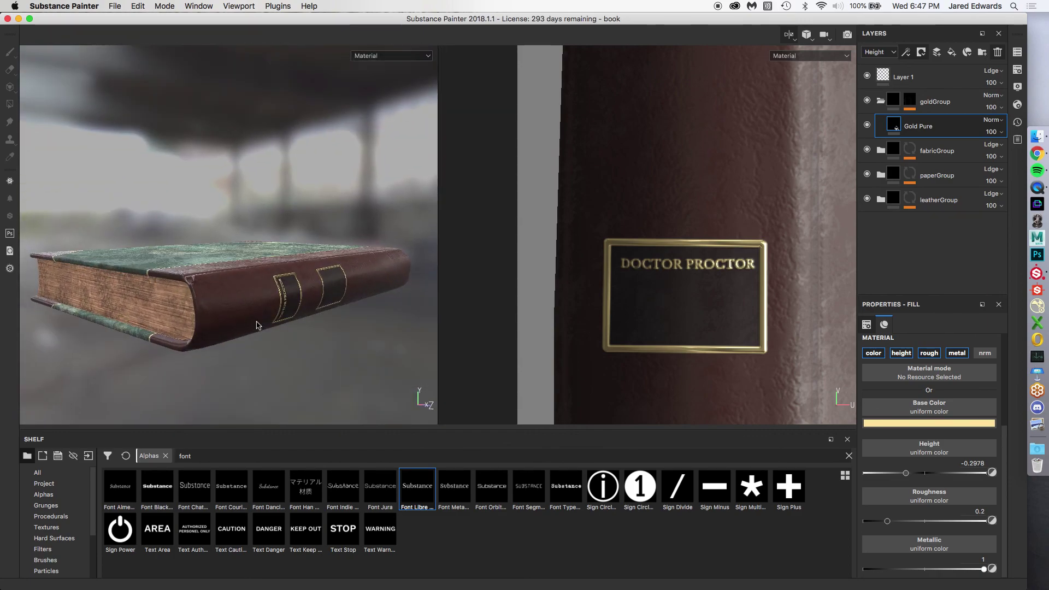
{"action": "scroll", "coordinate": [259, 317], "scroll_direction": "up", "scroll_amount": 5}
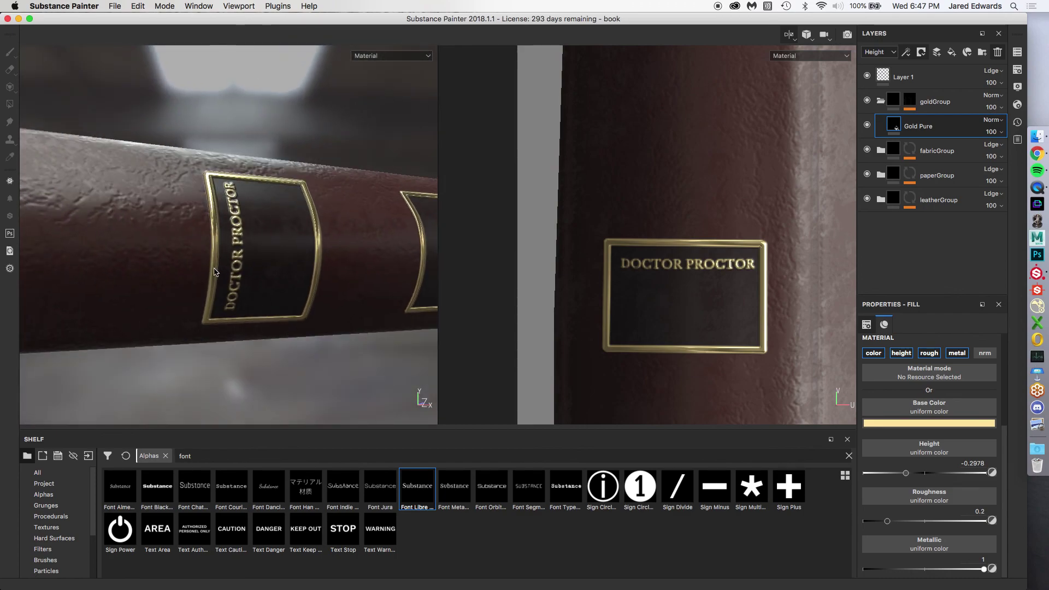
{"action": "left_click_drag", "start_coordinate": [217, 327], "coordinate": [231, 356], "text": "alt"}
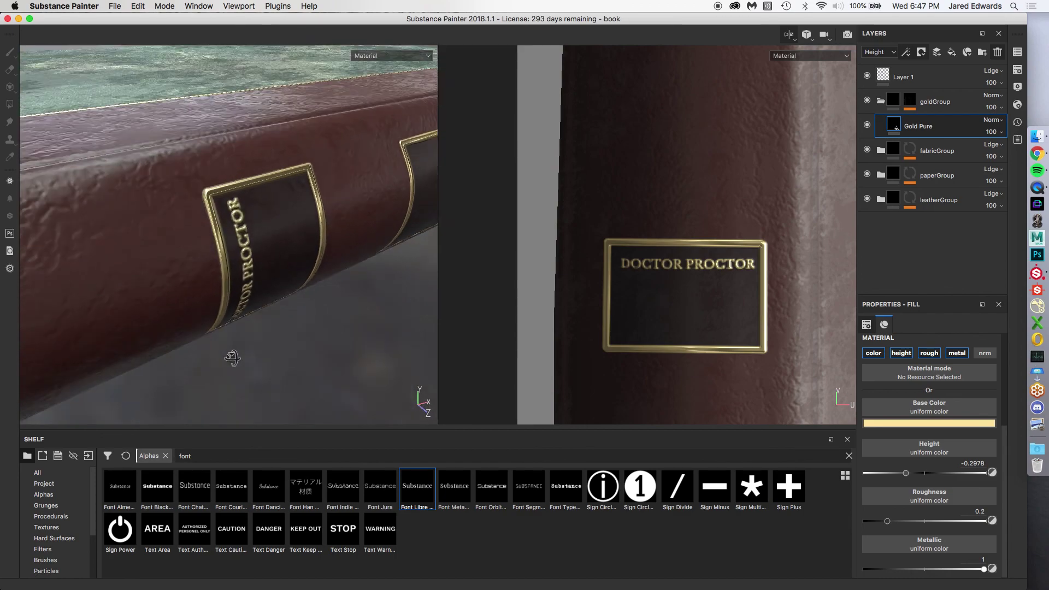
{"action": "scroll", "coordinate": [223, 334], "scroll_direction": "down", "scroll_amount": 5}
{"action": "left_click_drag", "start_coordinate": [218, 309], "coordinate": [221, 347], "text": "alt"}
{"action": "left_click_drag", "start_coordinate": [228, 330], "coordinate": [259, 336], "text": "alt"}
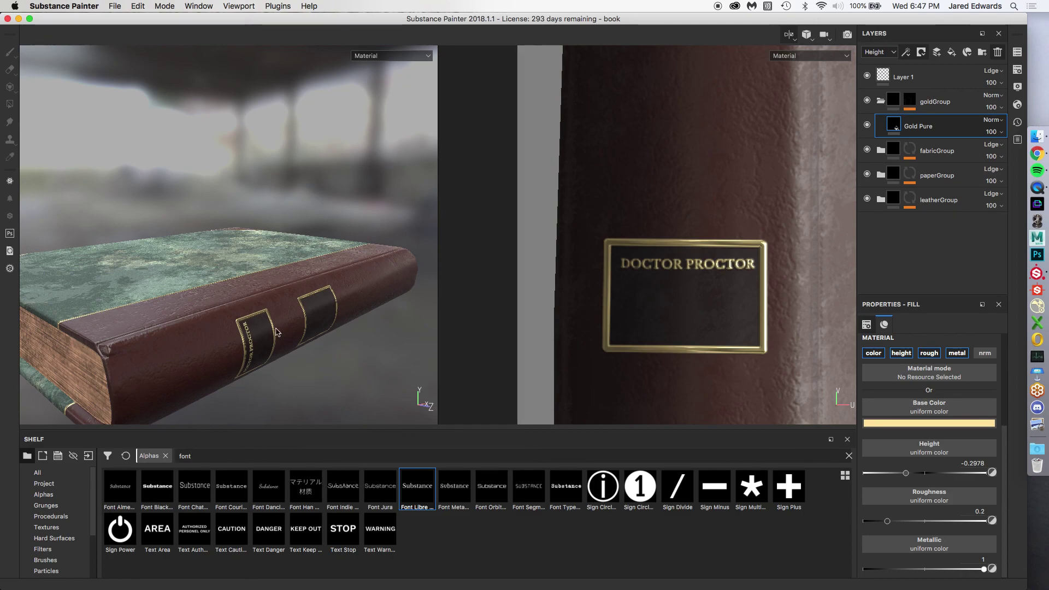
Collapse goldGroup and select its mask, showing the mask's text and paint effects.
{"action": "left_click", "coordinate": [894, 103]}
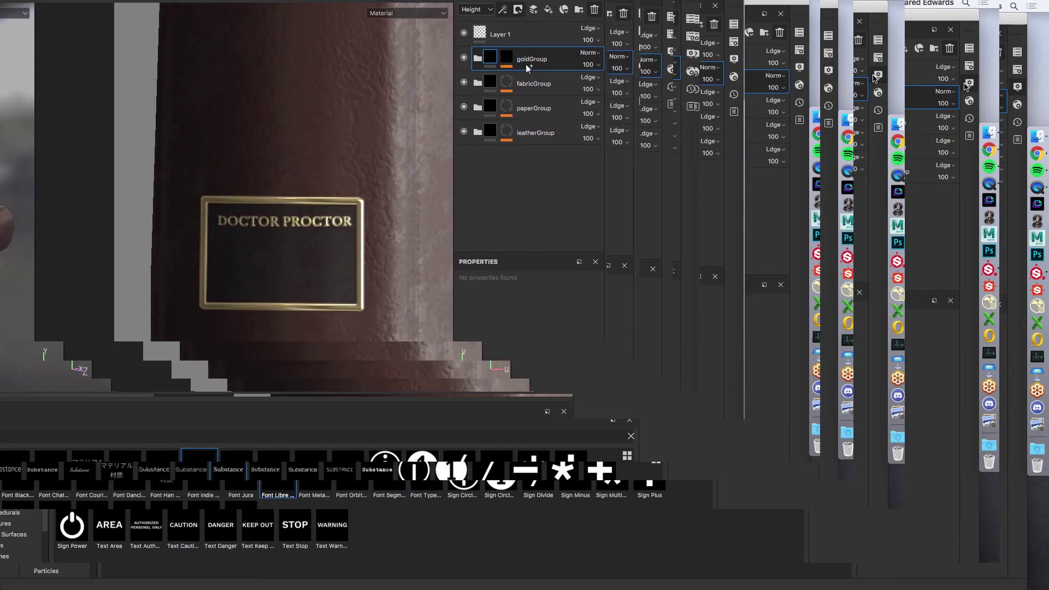
{"action": "left_click", "coordinate": [507, 60]}
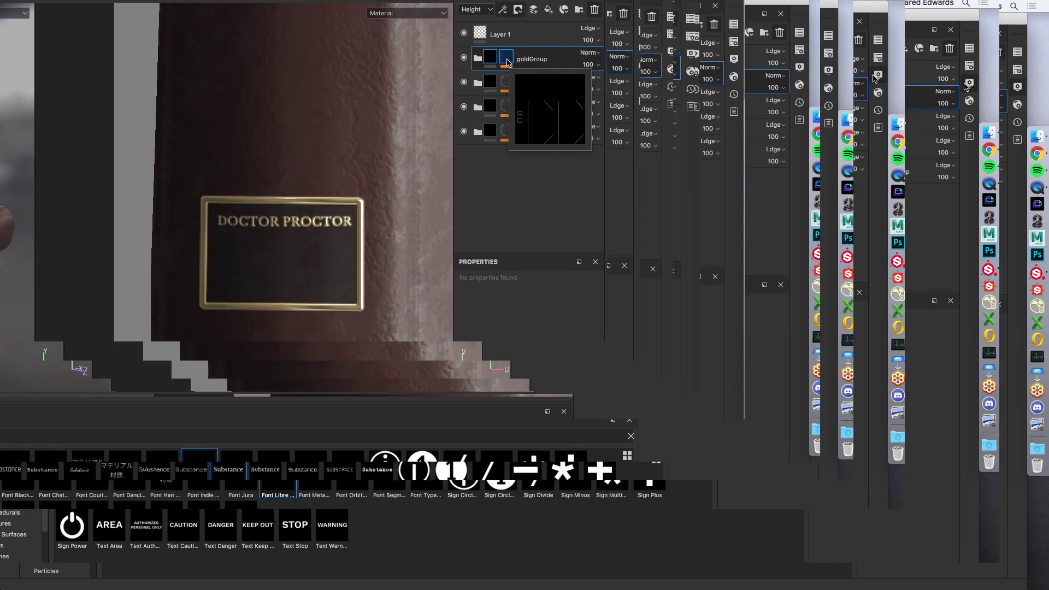
{"action": "left_click", "coordinate": [507, 61]}
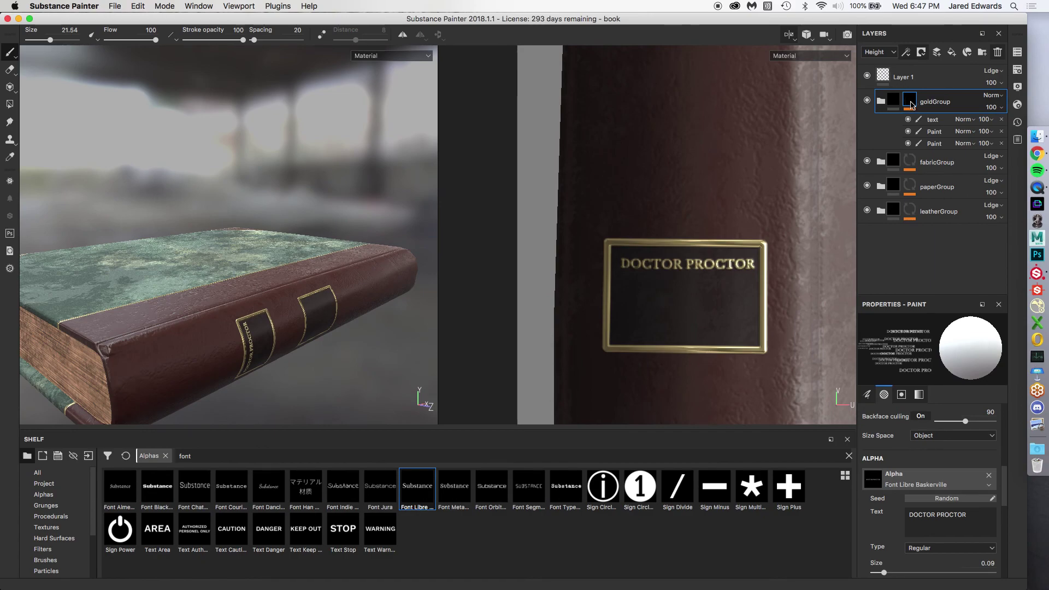
Display goldGroup's mask on its own and examine the white frame lines and lettering on the 3D book.
{"action": "left_click", "coordinate": [911, 105], "text": "alt"}
{"action": "left_click_drag", "start_coordinate": [267, 340], "coordinate": [364, 278], "text": "alt"}
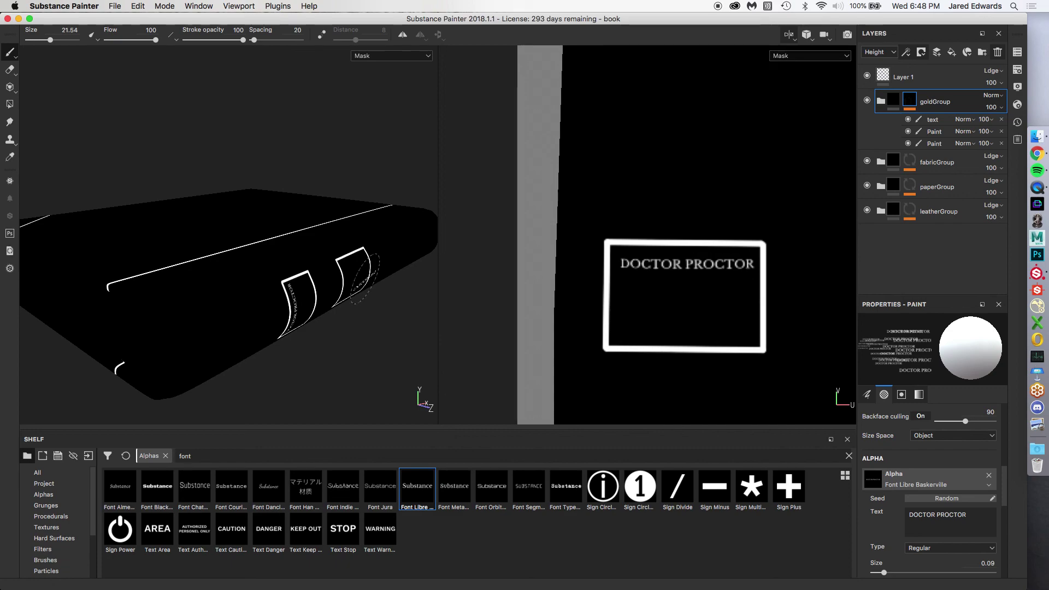
{"action": "left_click_drag", "start_coordinate": [358, 244], "coordinate": [347, 252], "text": "alt"}
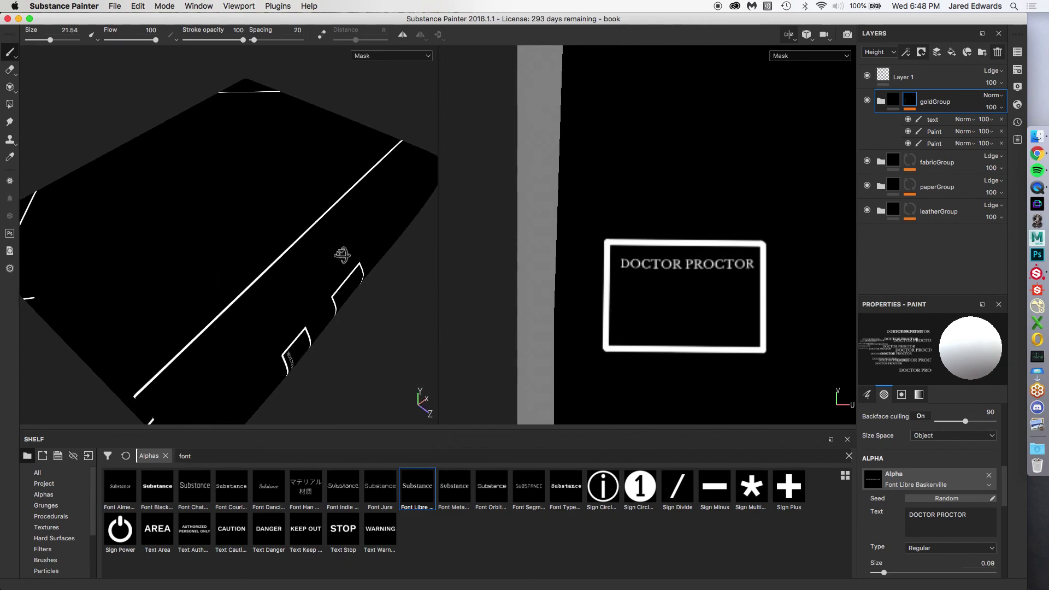
{"action": "left_click_drag", "start_coordinate": [293, 355], "coordinate": [281, 354], "text": "alt"}
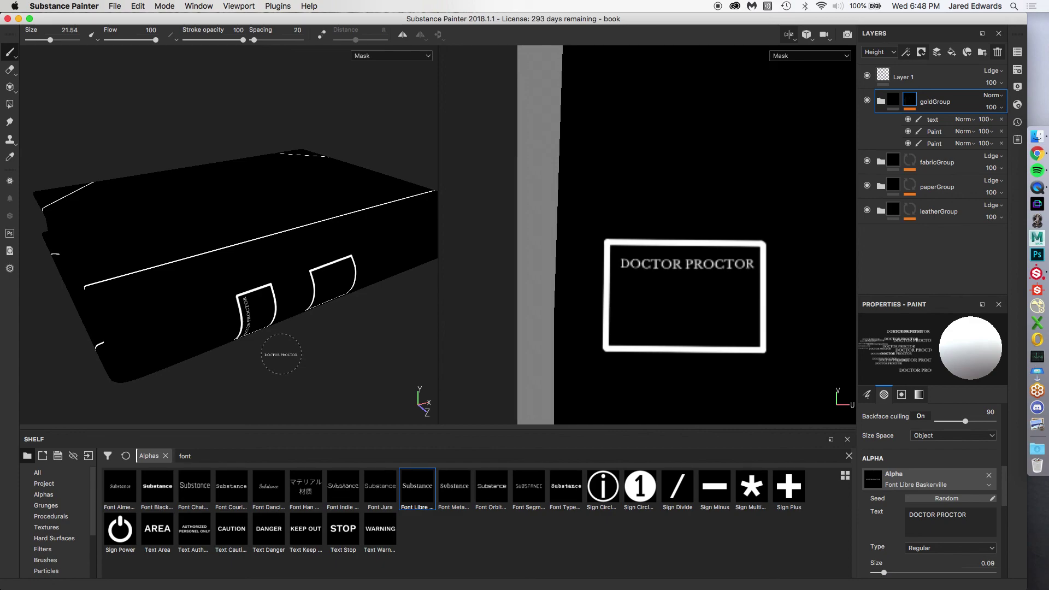
{"action": "left_click_drag", "start_coordinate": [281, 349], "coordinate": [321, 201], "text": "alt"}
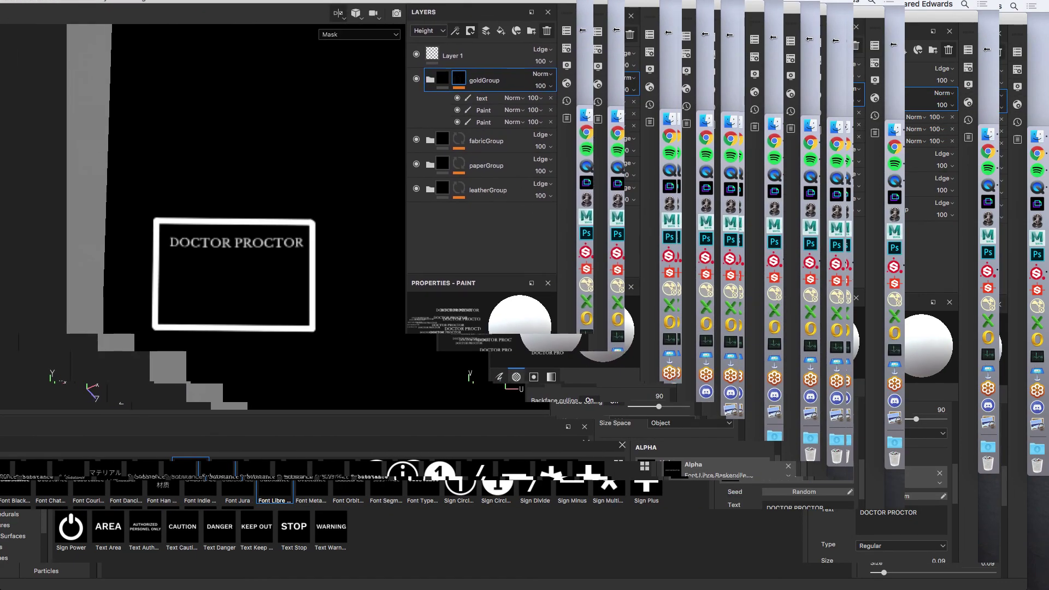
Add a fill effect above the text and paint effects in goldGroup's mask.
{"action": "left_click", "coordinate": [459, 80]}
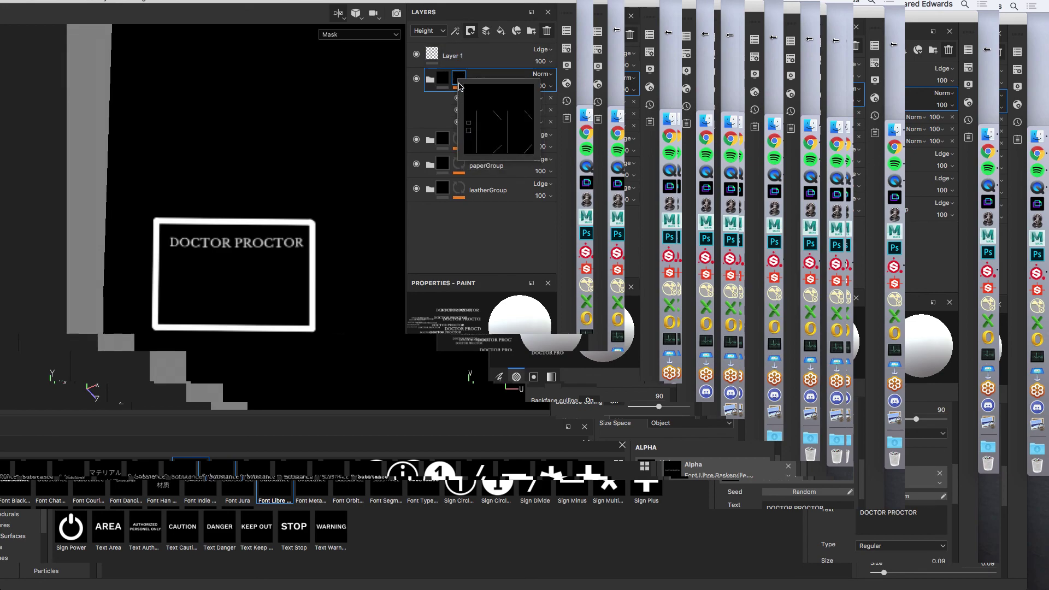
{"action": "left_click", "coordinate": [456, 33]}
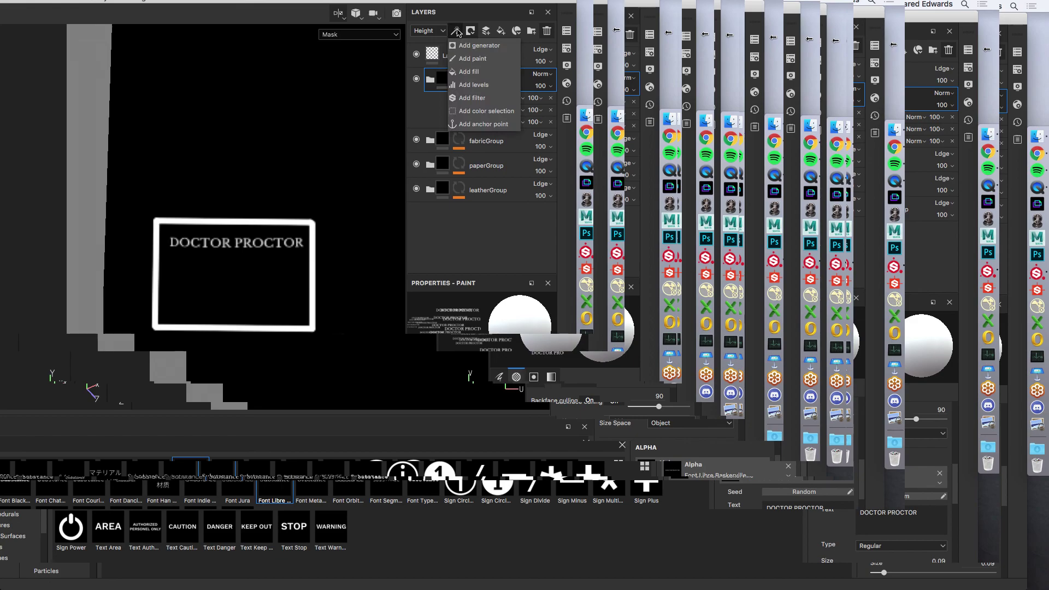
{"action": "left_click", "coordinate": [464, 72]}
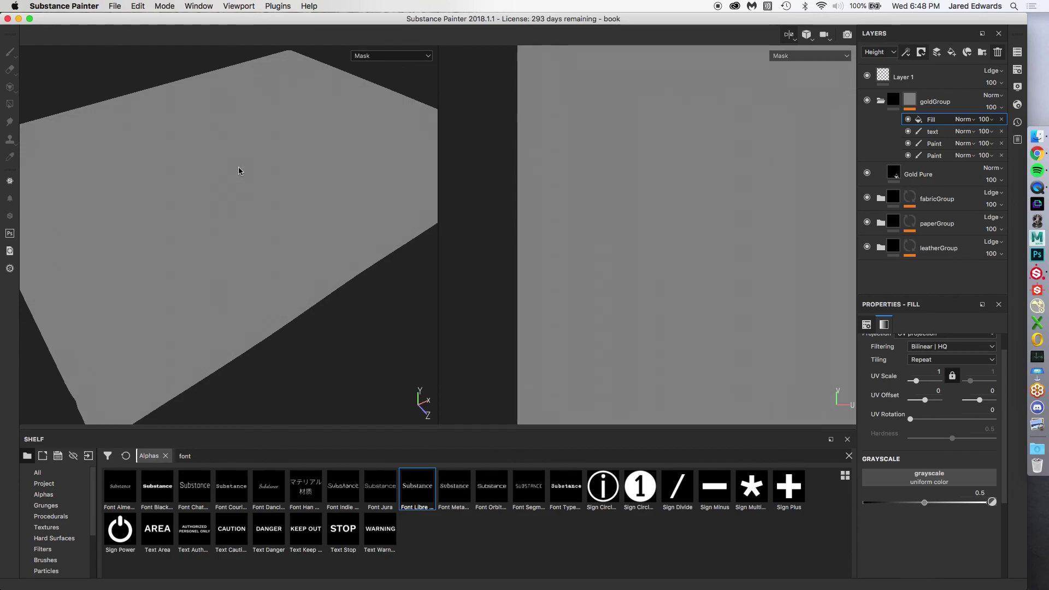
{"action": "key", "text": "m"}
{"action": "left_click_drag", "start_coordinate": [264, 182], "coordinate": [267, 157], "text": "alt"}
{"action": "left_click", "coordinate": [914, 100]}
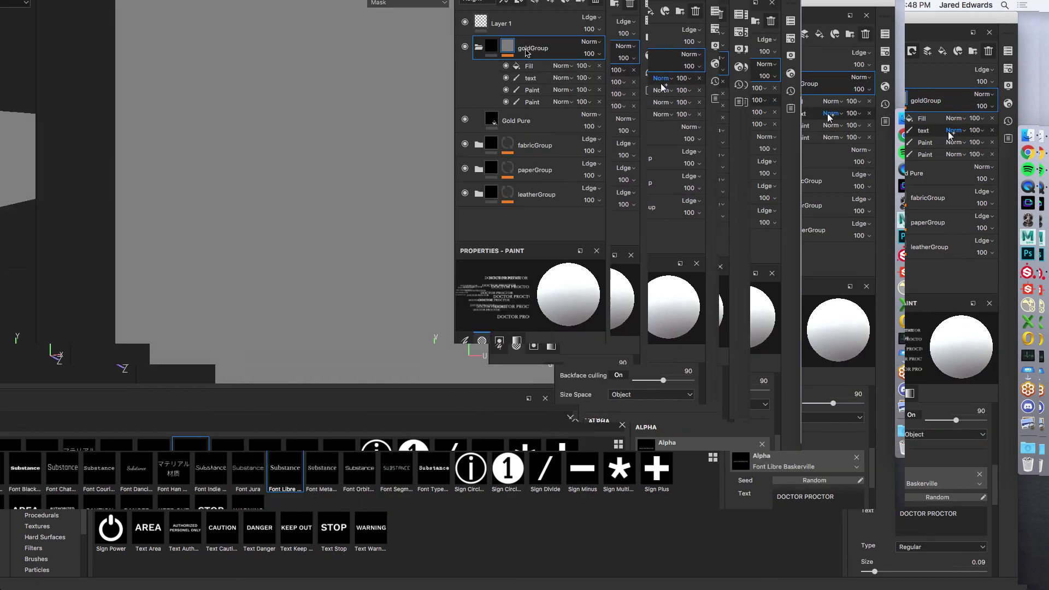
{"action": "left_click", "coordinate": [533, 79]}
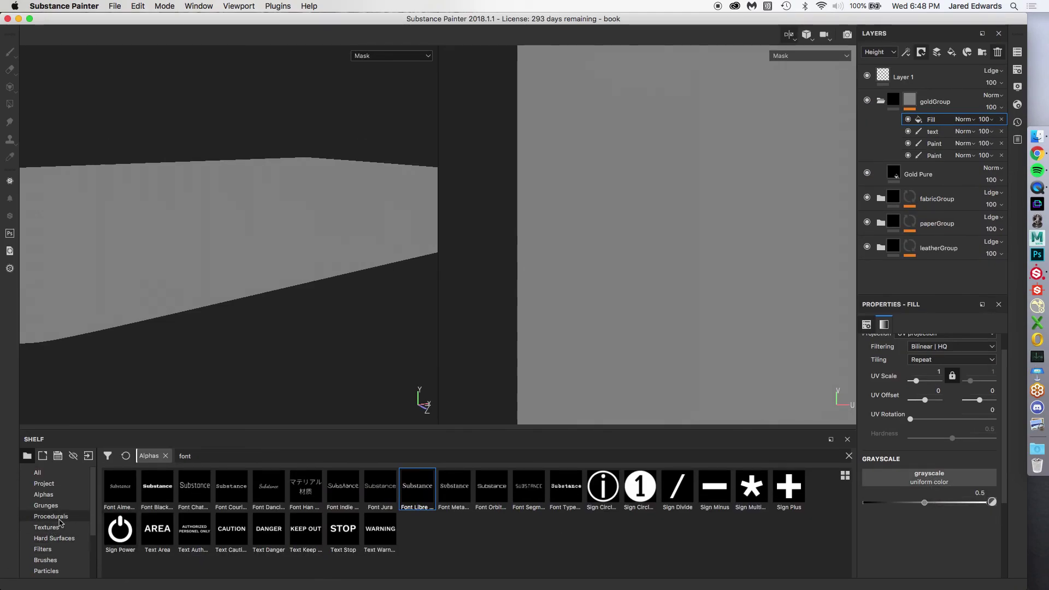
Browse the procedural textures and assign Grunge Concrete Old as the grayscale source of the mask's fill effect.
{"action": "left_click", "coordinate": [59, 517]}
{"action": "scroll", "coordinate": [453, 521], "scroll_direction": "down", "scroll_amount": 5}
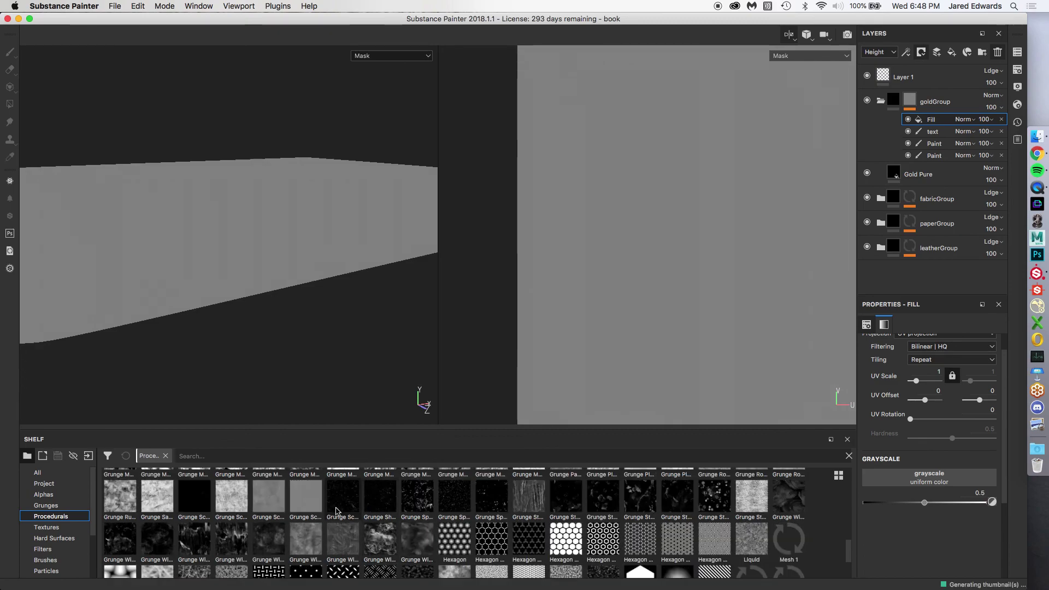
{"action": "mouse_move", "coordinate": [380, 538]}
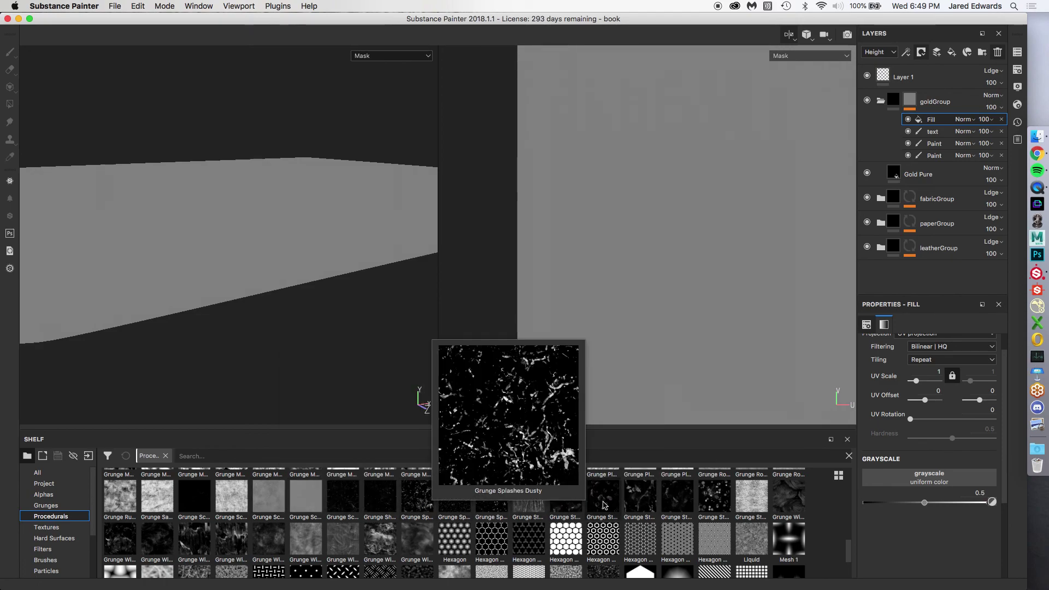
{"action": "scroll", "coordinate": [411, 555], "scroll_direction": "up", "scroll_amount": 3}
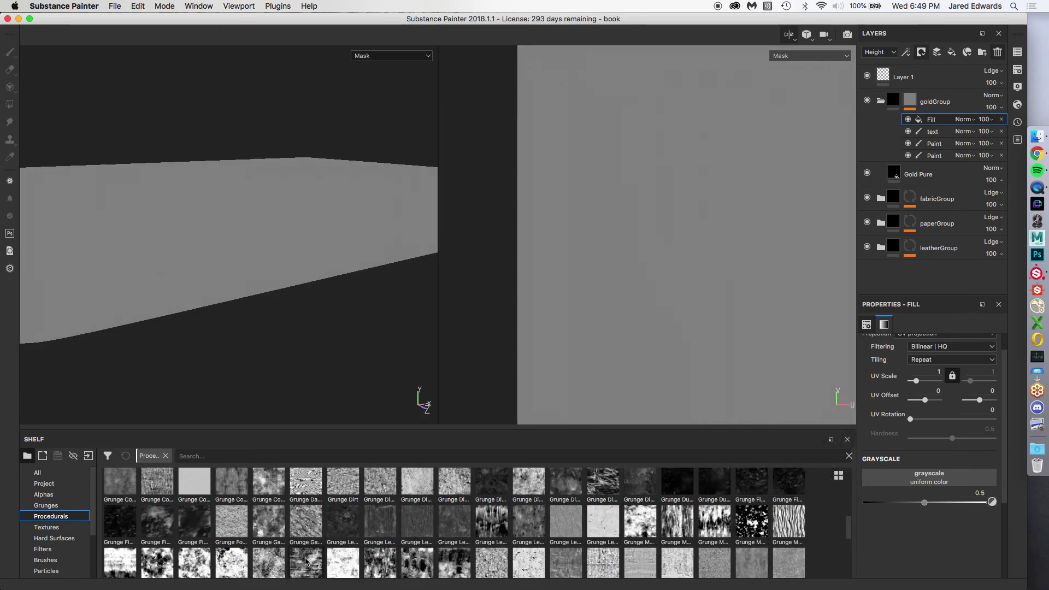
{"action": "mouse_move", "coordinate": [267, 562]}
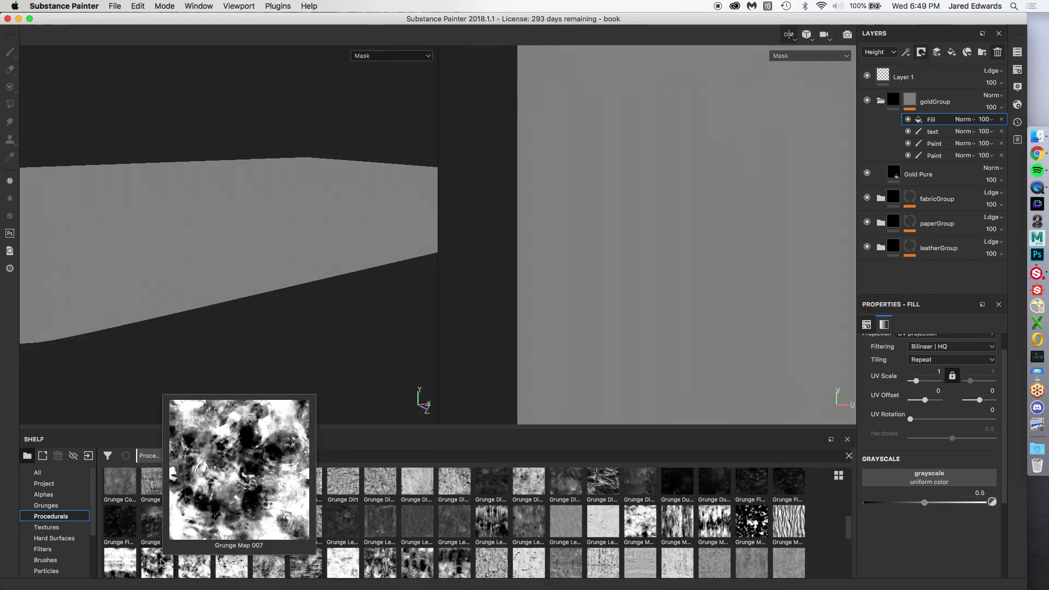
{"action": "mouse_move", "coordinate": [247, 529]}
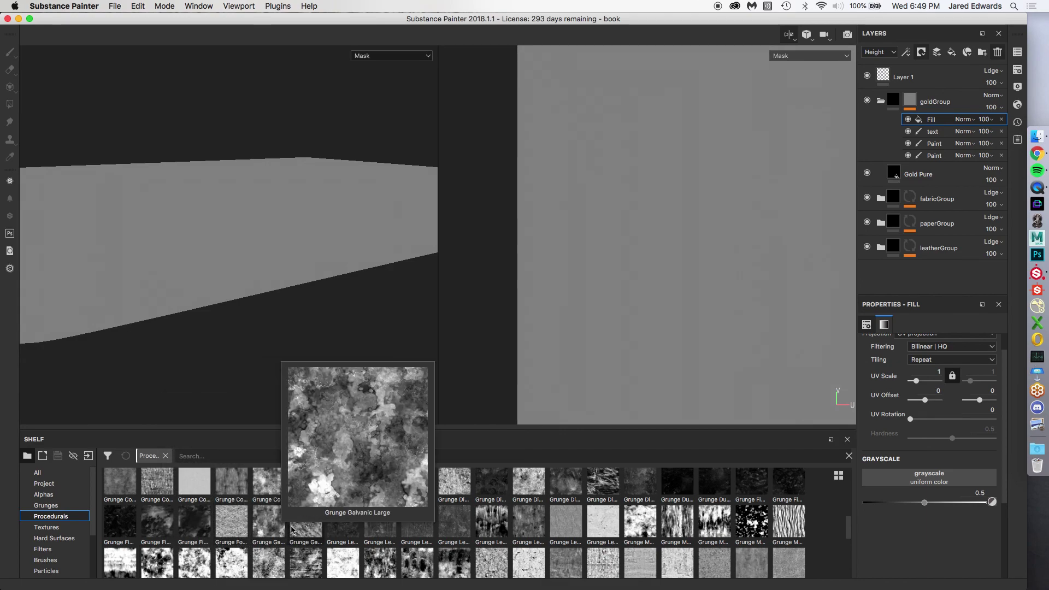
{"action": "mouse_move", "coordinate": [385, 556]}
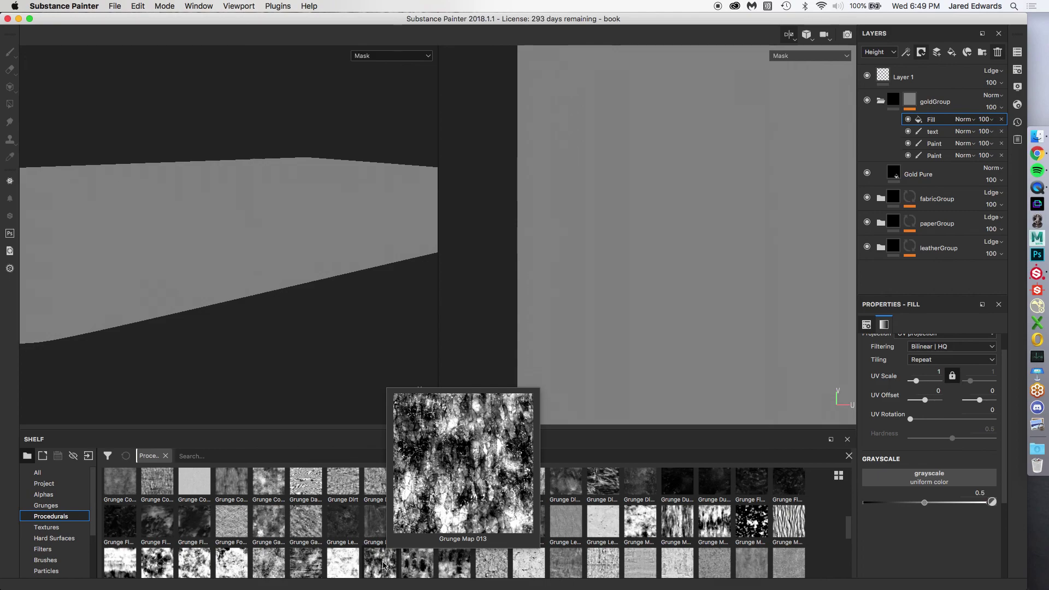
{"action": "mouse_move", "coordinate": [271, 487]}
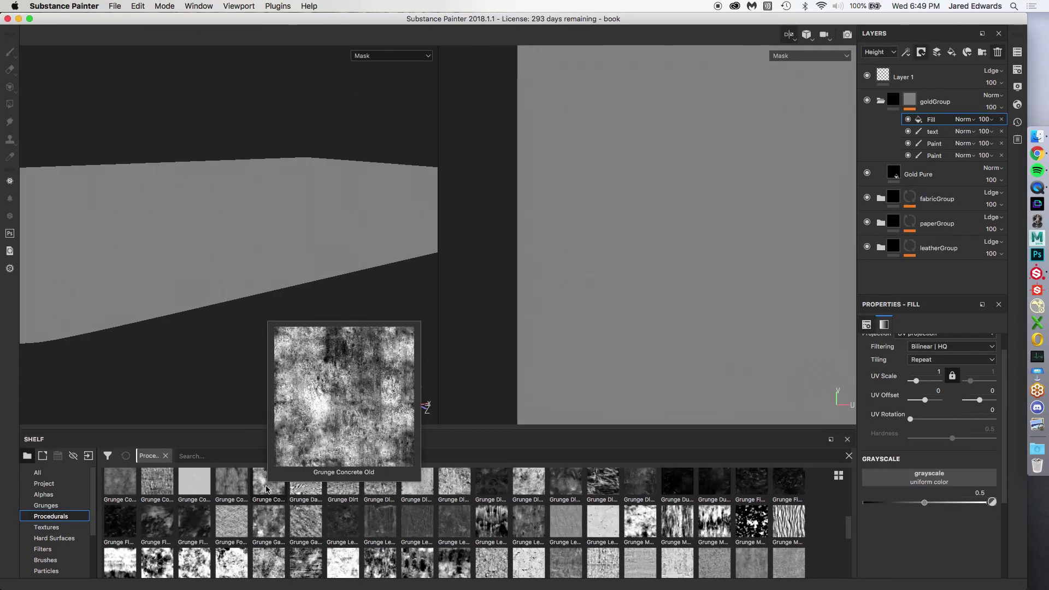
{"action": "left_click_drag", "start_coordinate": [267, 486], "coordinate": [948, 480]}
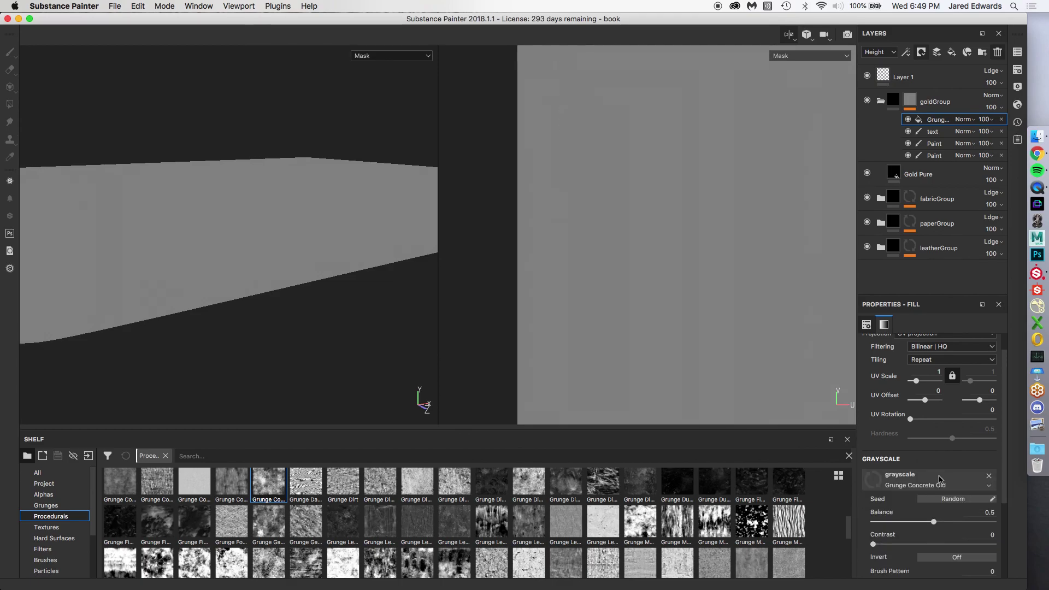
Inspect the grunge pattern on the book in the material view and in goldGroup's mask view.
{"action": "left_click_drag", "start_coordinate": [223, 200], "coordinate": [238, 235], "text": "alt"}
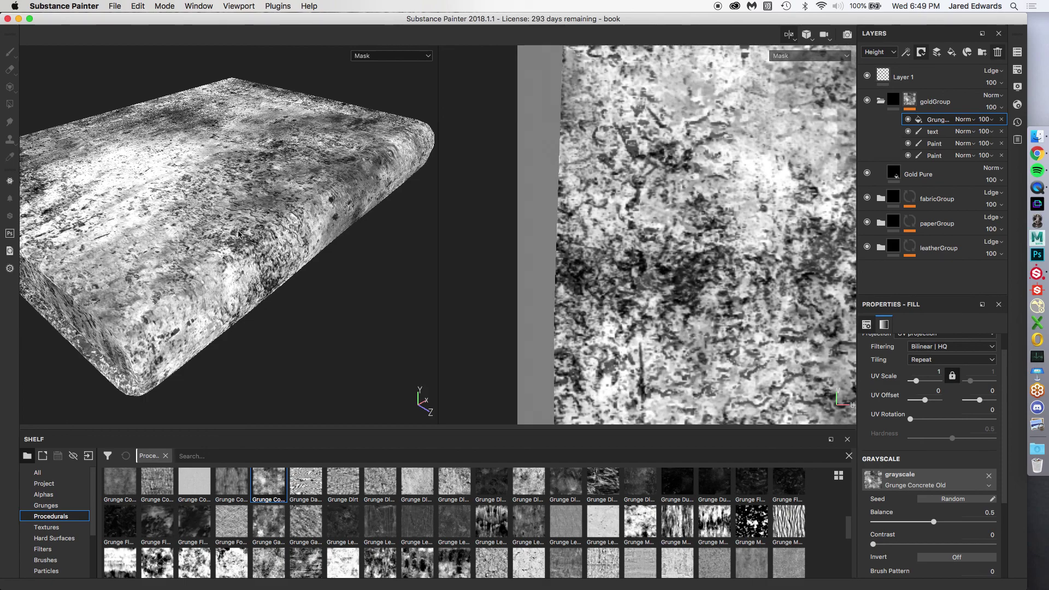
{"action": "key", "text": "m"}
{"action": "left_click_drag", "start_coordinate": [271, 211], "coordinate": [277, 187], "text": "alt"}
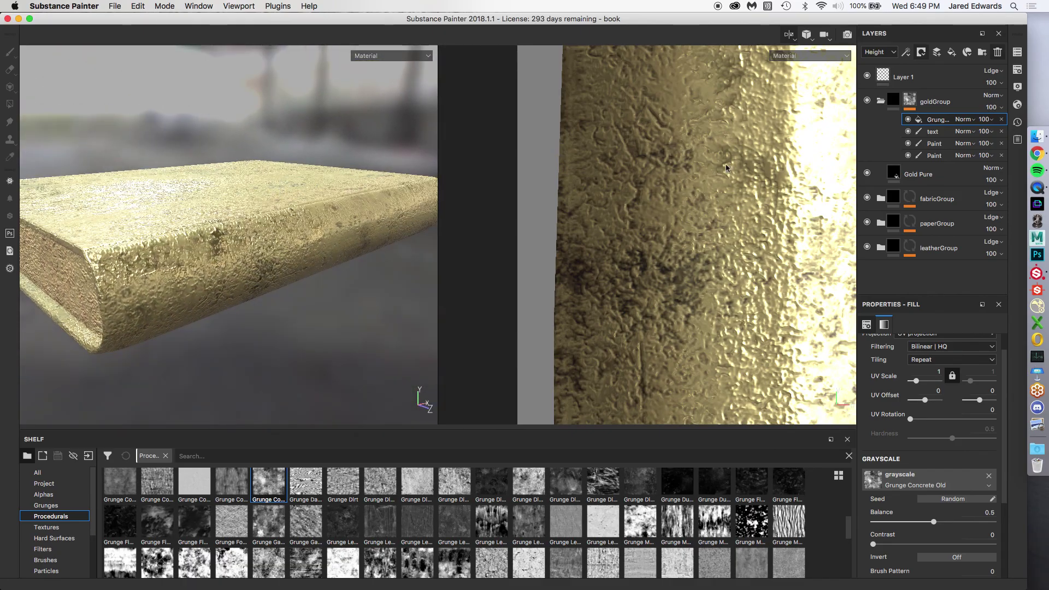
{"action": "left_click", "coordinate": [909, 100]}
{"action": "key", "text": "m"}
{"action": "left_click_drag", "start_coordinate": [421, 399], "coordinate": [423, 415], "text": "alt"}
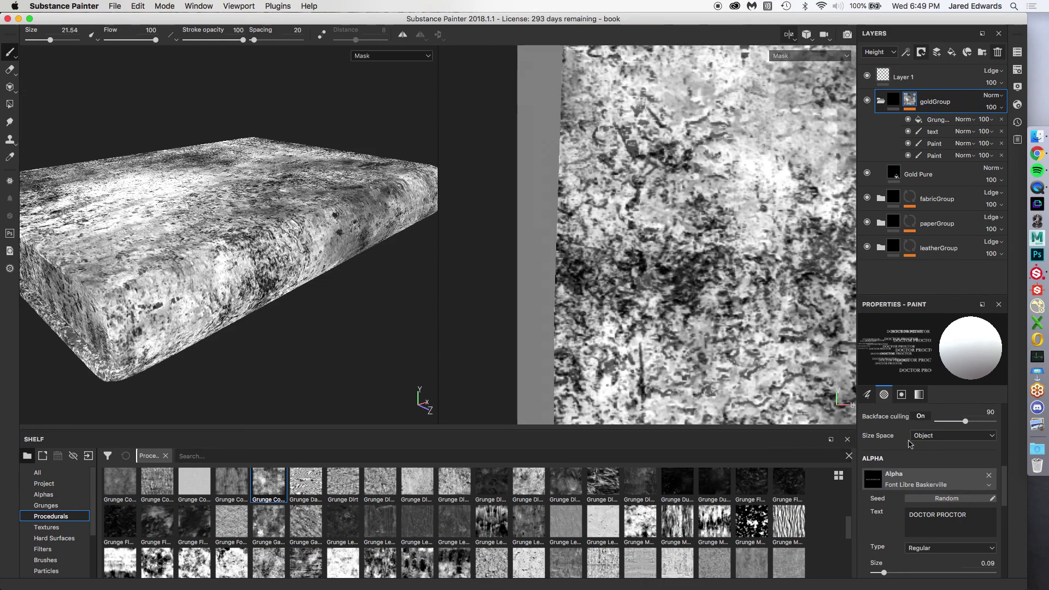
Set the contrast of the mask's grunge fill to 1.
{"action": "left_click", "coordinate": [941, 118]}
{"action": "scroll", "coordinate": [933, 469], "scroll_direction": "down", "scroll_amount": 5}
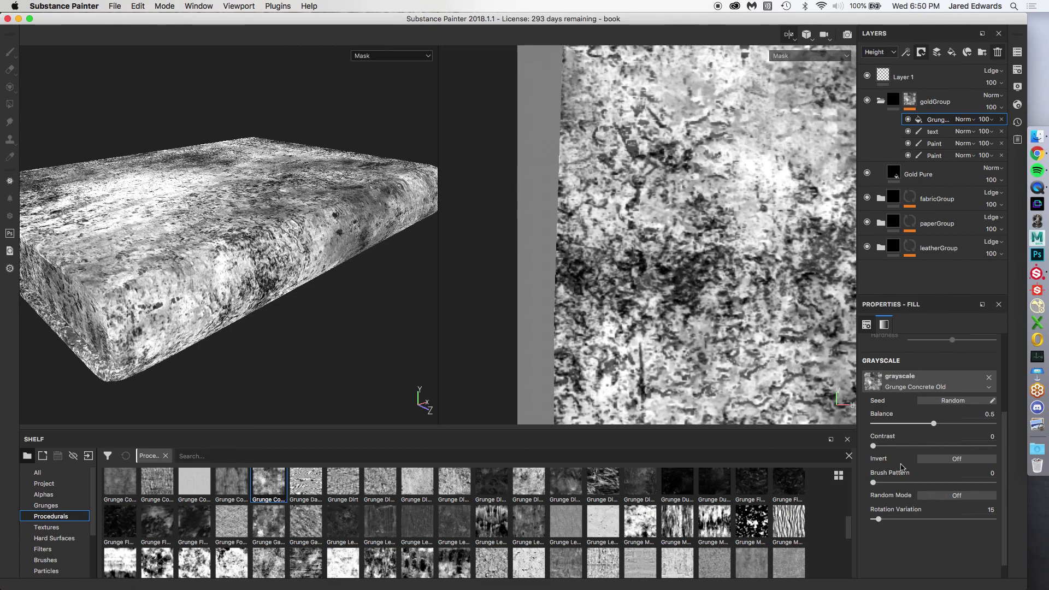
{"action": "left_click_drag", "start_coordinate": [893, 446], "coordinate": [1009, 448]}
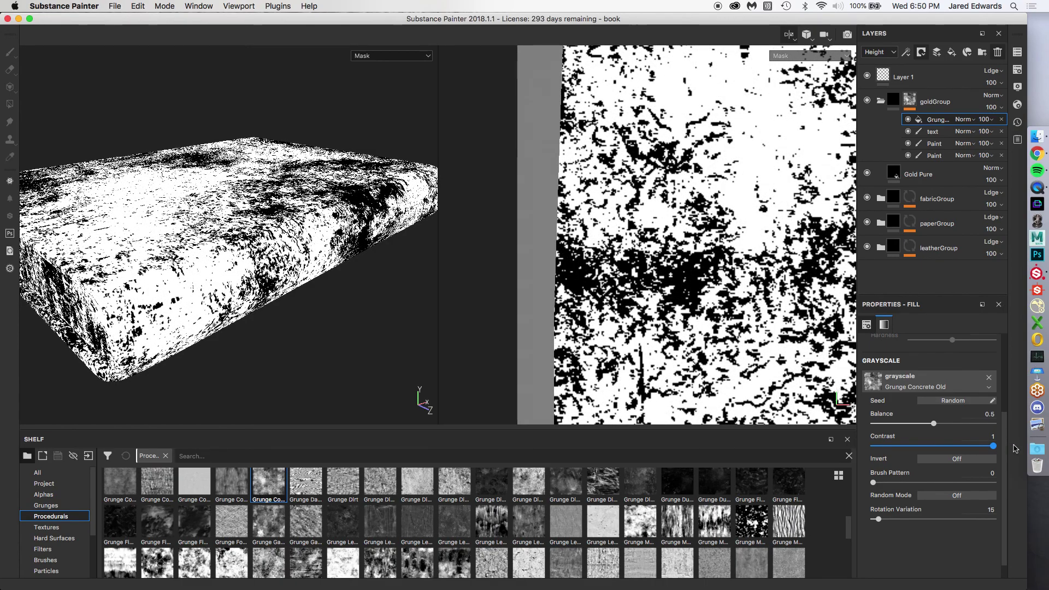
{"action": "left_click_drag", "start_coordinate": [419, 398], "coordinate": [394, 199], "text": "alt"}
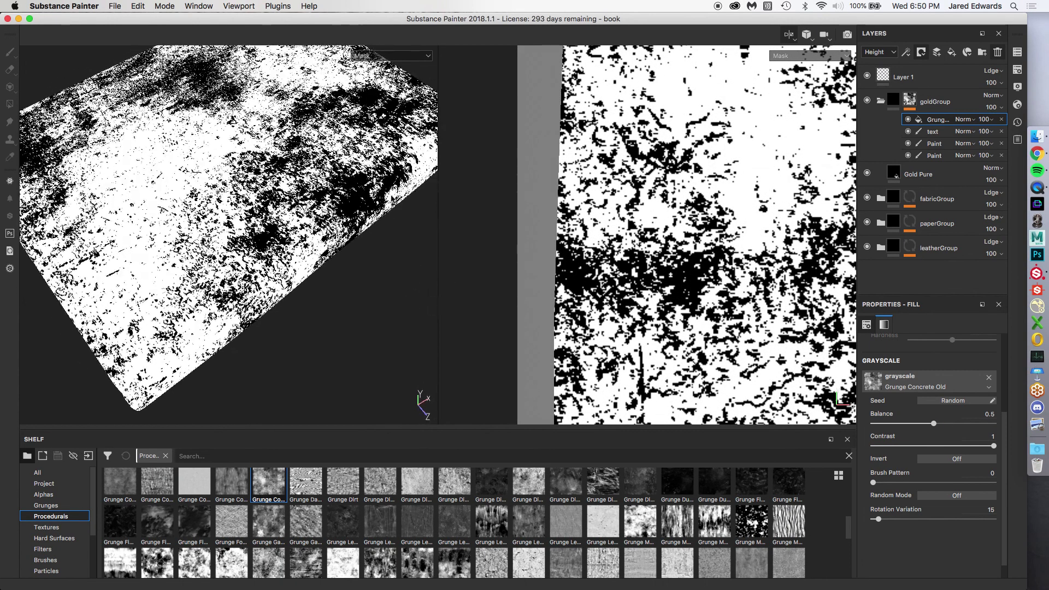
Set the grunge fill's UV scale to 2 and its balance to 0.48.
{"action": "scroll", "coordinate": [904, 461], "scroll_direction": "up", "scroll_amount": 4}
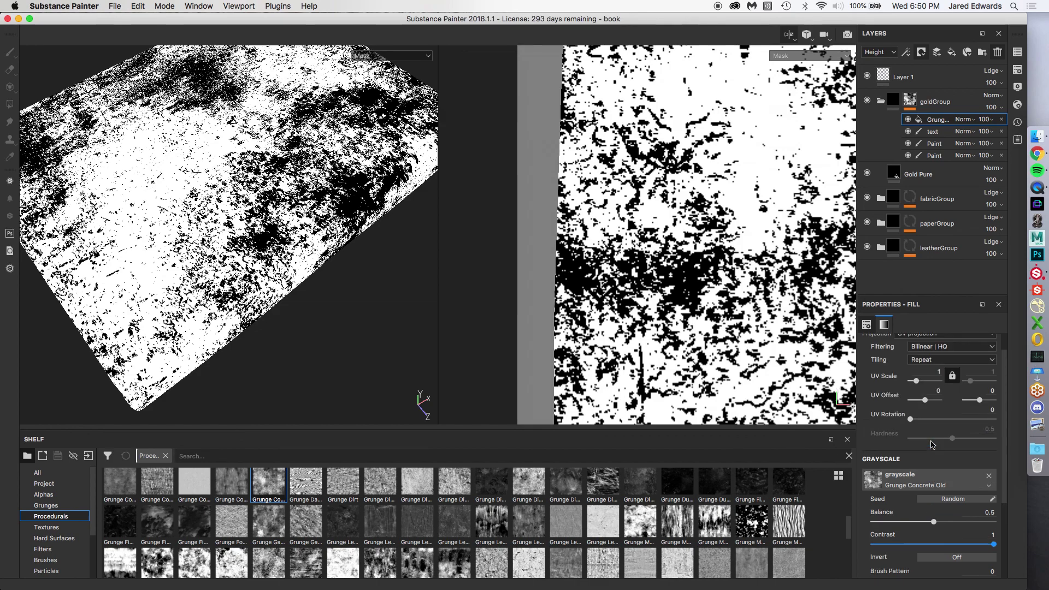
{"action": "left_click", "coordinate": [931, 372]}
{"action": "type", "text": "2"}
{"action": "key", "text": "Return"}
{"action": "left_click_drag", "start_coordinate": [110, 305], "coordinate": [302, 280], "text": "alt"}
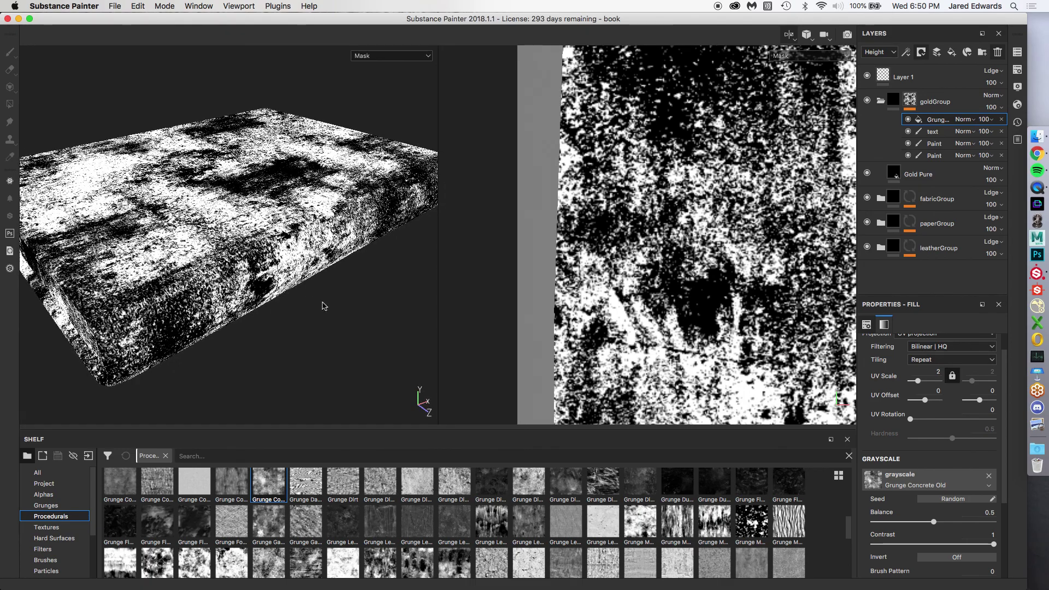
{"action": "scroll", "coordinate": [904, 556], "scroll_direction": "down", "scroll_amount": 2}
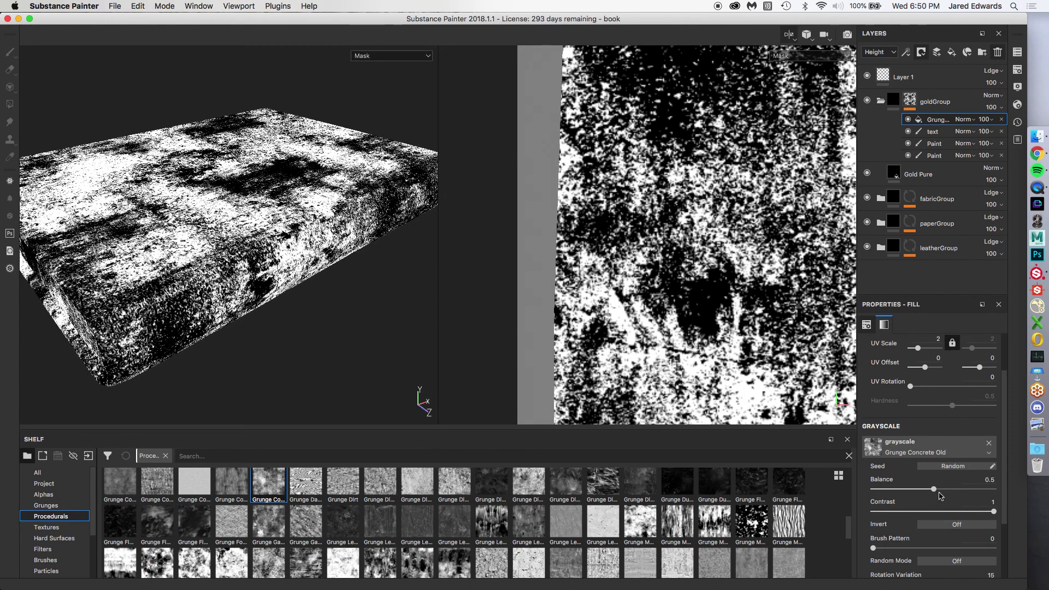
{"action": "left_click", "coordinate": [954, 490]}
{"action": "left_click_drag", "start_coordinate": [954, 491], "coordinate": [931, 492]}
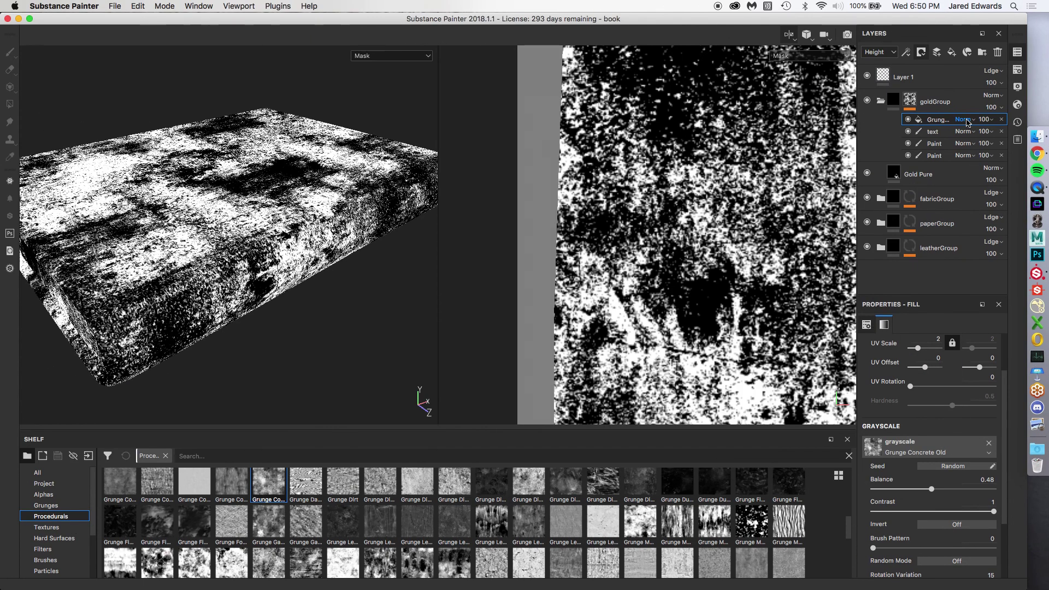
Set the grunge fill's blending mode to Multiply and inspect the worn gold frames and lettering in the material view.
{"action": "left_click", "coordinate": [970, 125]}
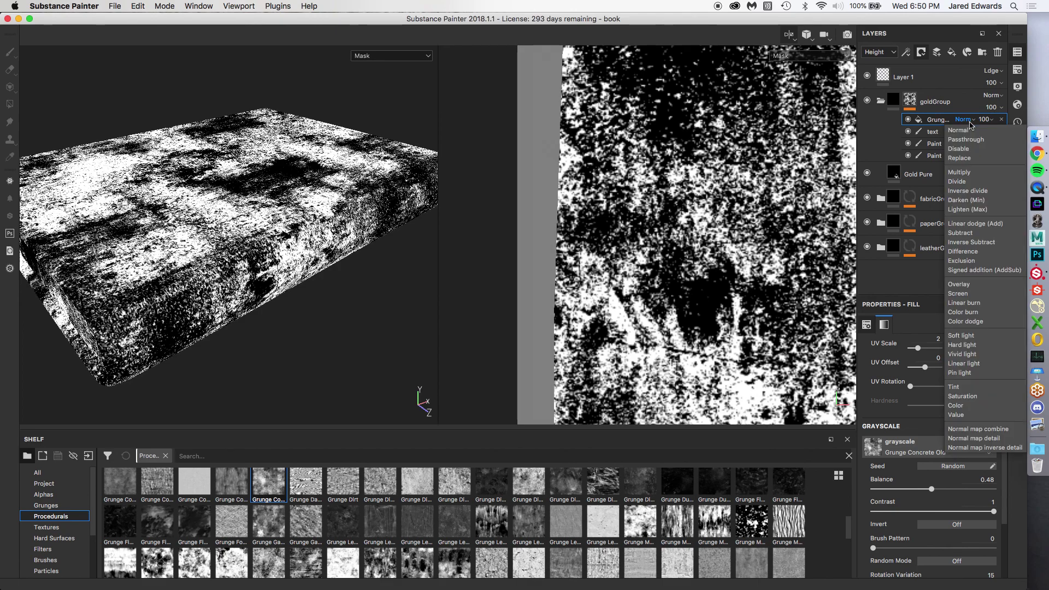
{"action": "left_click", "coordinate": [970, 173]}
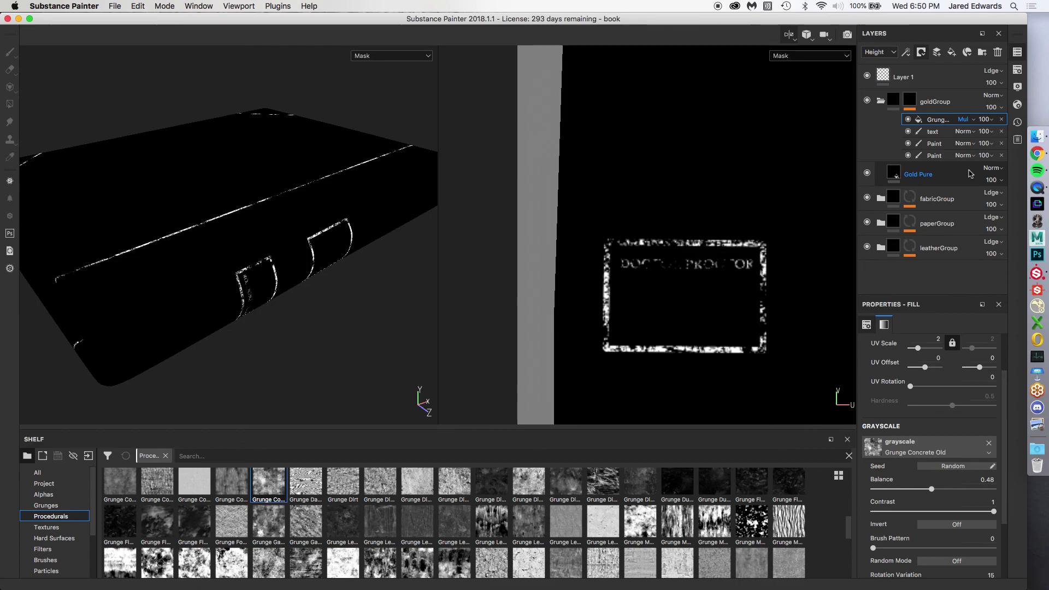
{"action": "left_click_drag", "start_coordinate": [312, 240], "coordinate": [295, 252], "text": "alt"}
{"action": "key", "text": "m"}
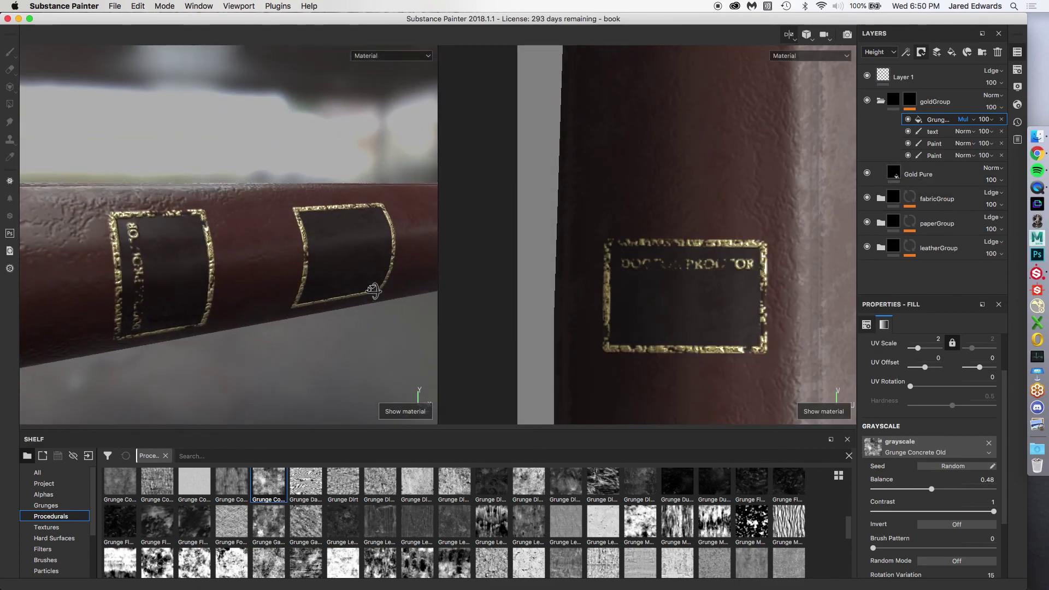
{"action": "left_click_drag", "start_coordinate": [392, 310], "coordinate": [399, 275], "text": "alt"}
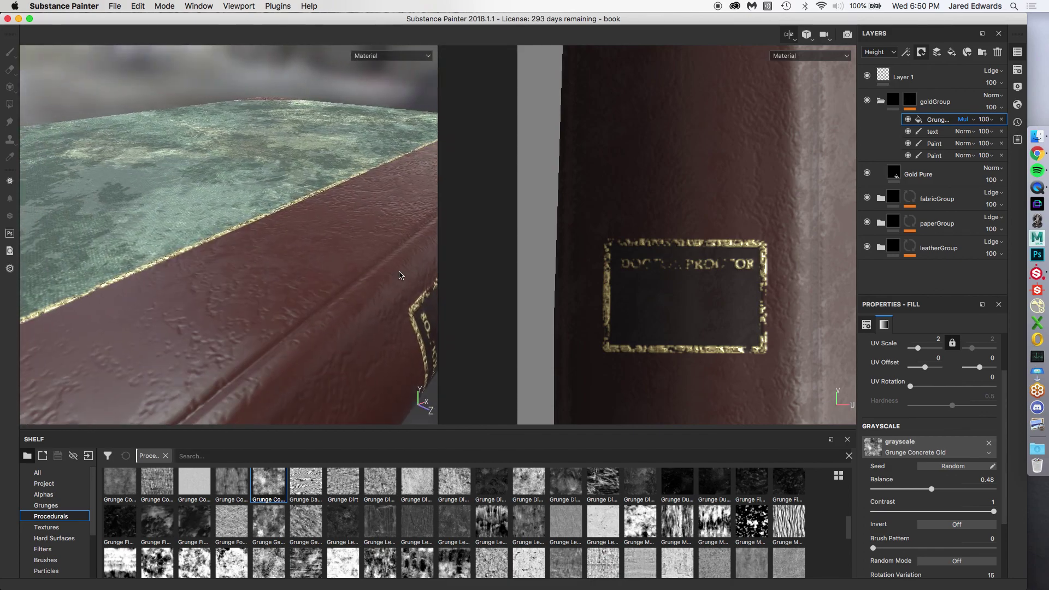
{"action": "left_click_drag", "start_coordinate": [173, 317], "coordinate": [328, 232], "text": "alt"}
{"action": "left_click_drag", "start_coordinate": [170, 229], "coordinate": [159, 208], "text": "alt"}
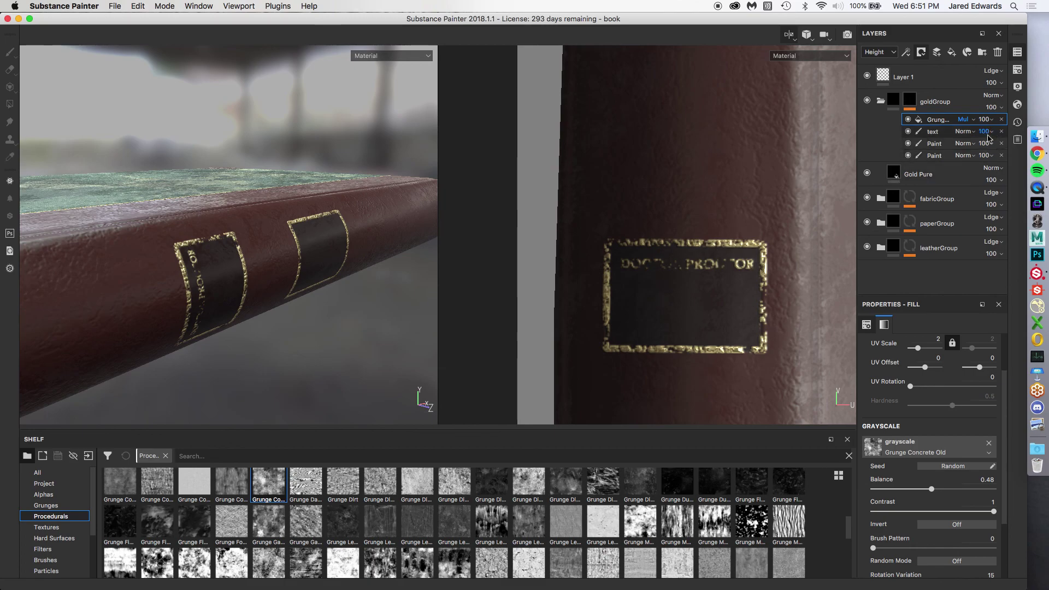
{"action": "left_click_drag", "start_coordinate": [353, 231], "coordinate": [356, 231], "text": "alt"}
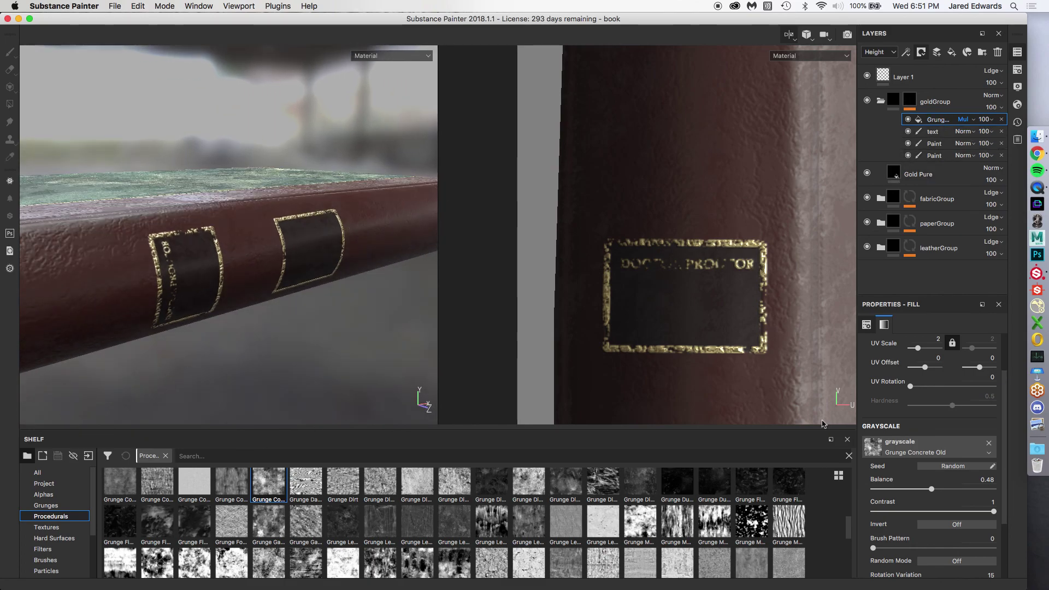
Set the grunge fill's contrast to 0.64 and UV scale to 1, and raise its balance above 0.39.
{"action": "scroll", "coordinate": [934, 469], "scroll_direction": "down", "scroll_amount": 2}
{"action": "left_click_drag", "start_coordinate": [993, 478], "coordinate": [920, 461]}
{"action": "scroll", "coordinate": [892, 419], "scroll_direction": "up", "scroll_amount": 3}
{"action": "mouse_move", "coordinate": [917, 405]}
{"action": "left_mouse_down"}
{"action": "mouse_move", "coordinate": [934, 405]}
{"action": "mouse_move", "coordinate": [916, 405]}
{"action": "left_mouse_up"}
{"action": "left_click_drag", "start_coordinate": [328, 303], "coordinate": [280, 289], "text": "alt"}
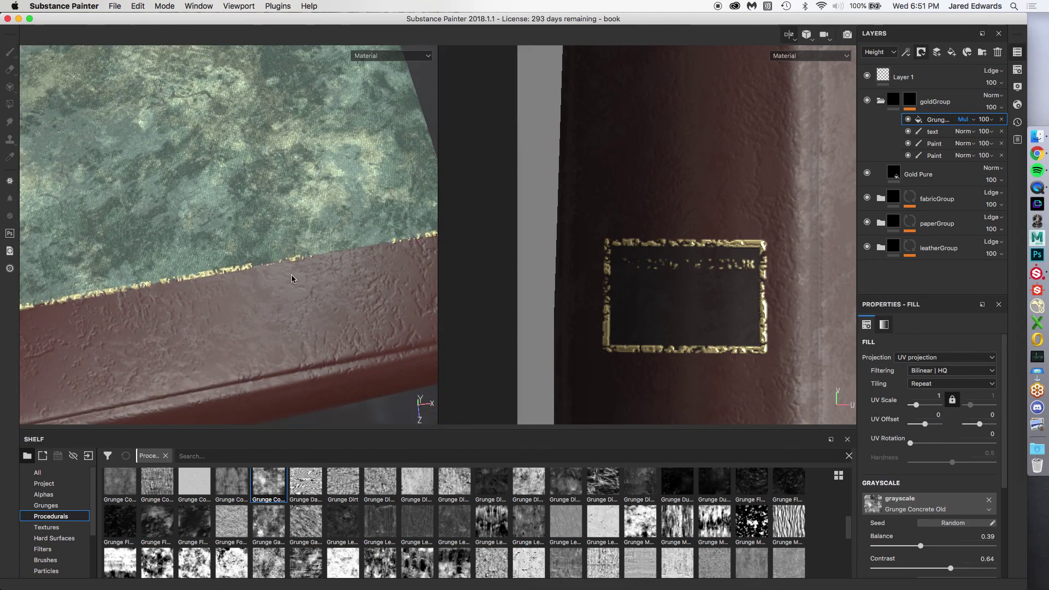
{"action": "left_click_drag", "start_coordinate": [920, 546], "coordinate": [945, 547]}
{"action": "left_click_drag", "start_coordinate": [304, 223], "coordinate": [421, 399], "text": "alt"}
Compare the gold details with the grunge fill hidden and shown, and collapse goldGroup's mask effects.
{"action": "left_click", "coordinate": [908, 120]}
{"action": "left_click", "coordinate": [908, 119]}
{"action": "left_click", "coordinate": [908, 119]}
{"action": "left_click", "coordinate": [907, 120]}
{"action": "left_click", "coordinate": [908, 120]}
{"action": "left_click", "coordinate": [908, 120]}
{"action": "left_click_drag", "start_coordinate": [268, 245], "coordinate": [276, 180], "text": "alt"}
{"action": "left_click", "coordinate": [881, 101]}
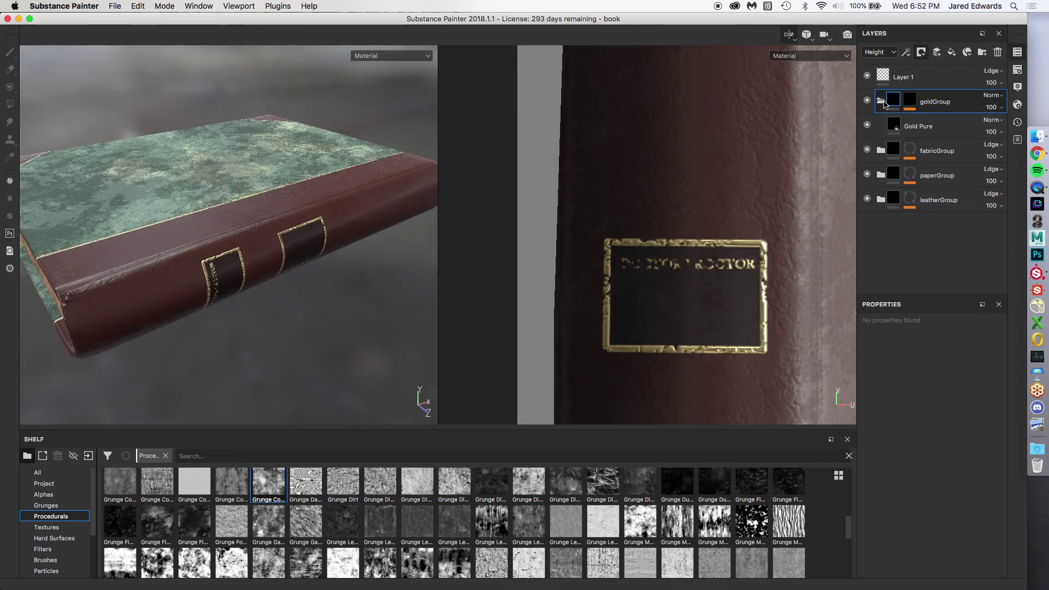
Collapse goldGroup and expand leatherGroup, checking its Artificial Leather and leatherDarkSquare layers by hiding and showing each.
{"action": "left_click", "coordinate": [882, 101]}
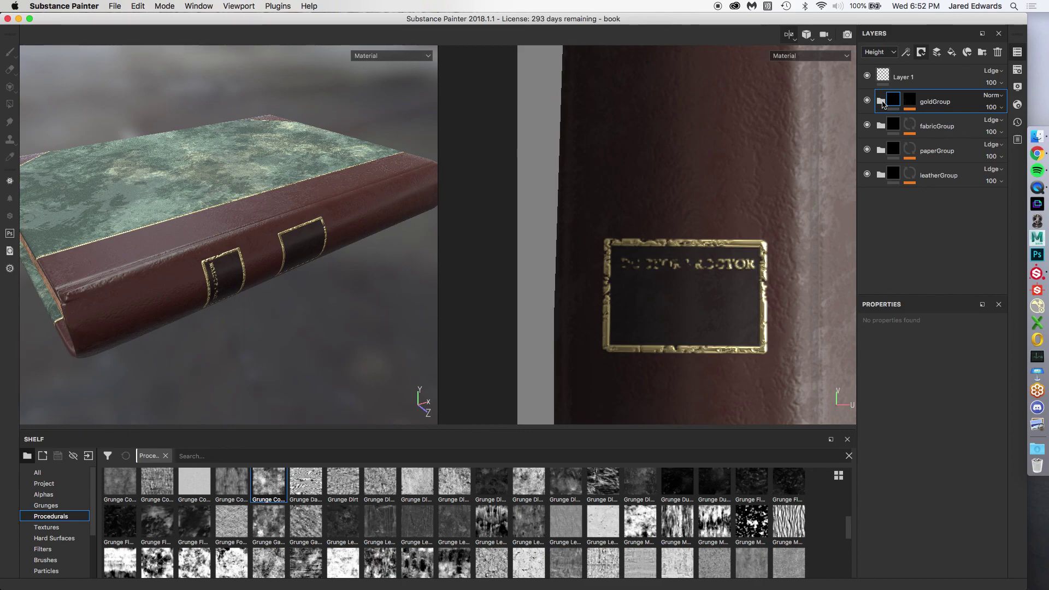
{"action": "left_click_drag", "start_coordinate": [234, 261], "coordinate": [297, 235], "text": "alt"}
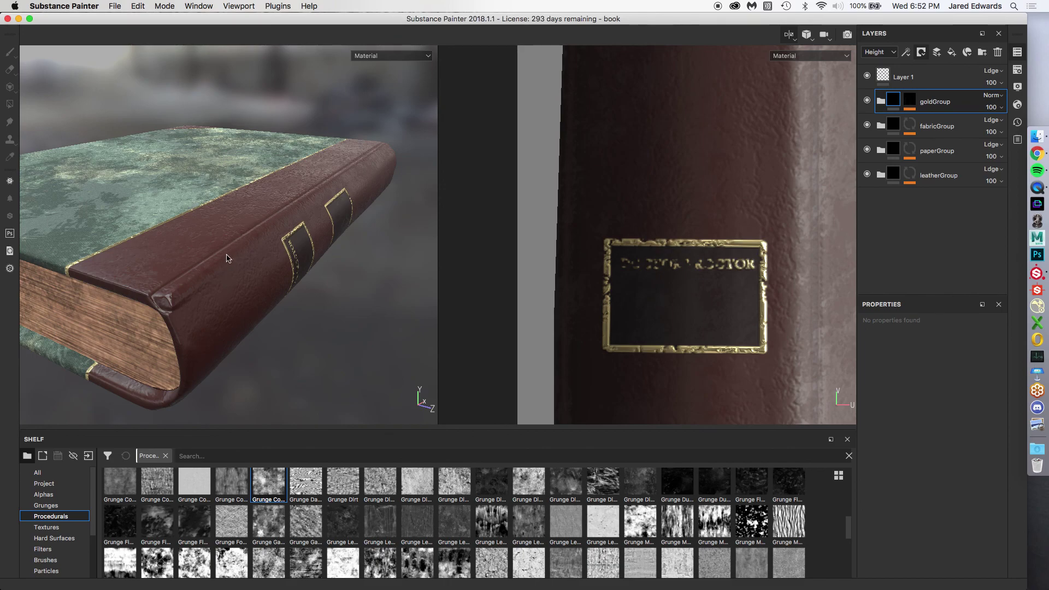
{"action": "left_click", "coordinate": [892, 178]}
{"action": "left_click", "coordinate": [881, 176]}
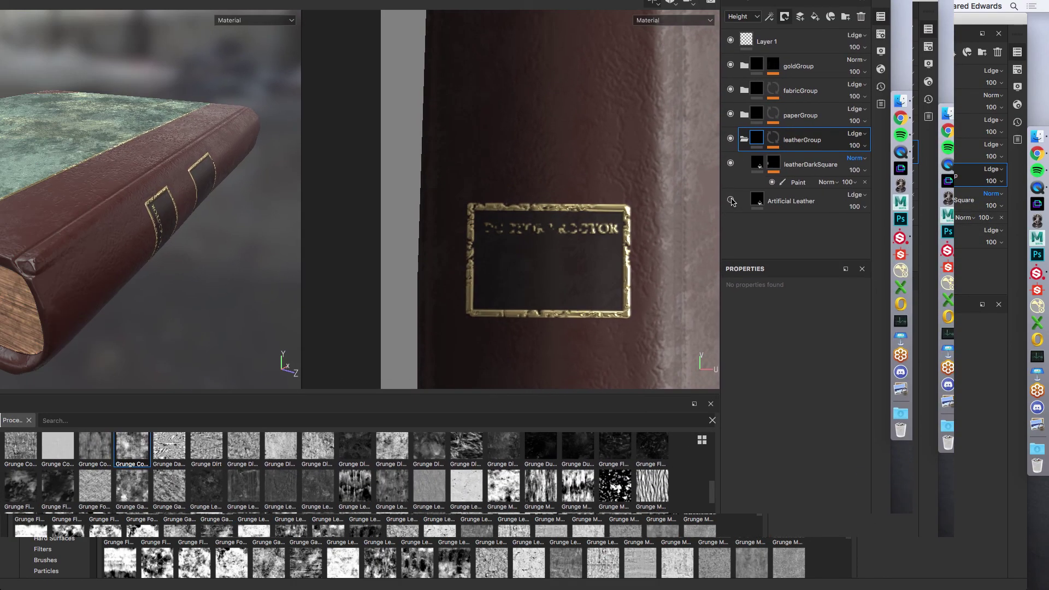
{"action": "left_click", "coordinate": [731, 201]}
{"action": "left_click", "coordinate": [731, 201]}
{"action": "left_click", "coordinate": [731, 163]}
{"action": "left_click", "coordinate": [731, 164]}
Search the materials for "leather" and add Leather Rough as a layer directly above leatherDarkSquare in leatherGroup.
{"action": "left_click", "coordinate": [754, 165]}
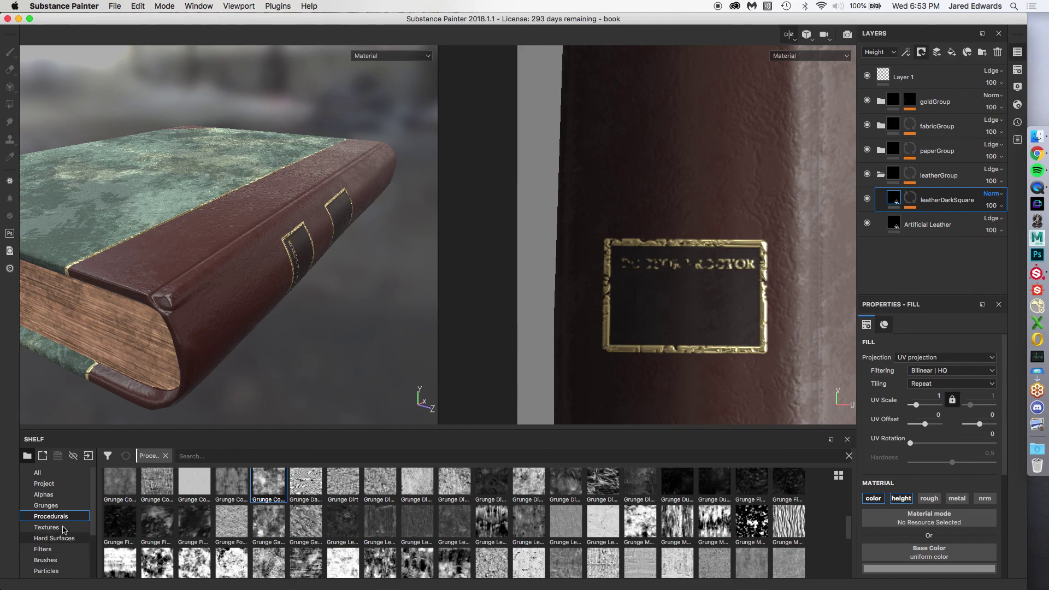
{"action": "scroll", "coordinate": [64, 529], "scroll_direction": "down", "scroll_amount": 3}
{"action": "left_click", "coordinate": [64, 527]}
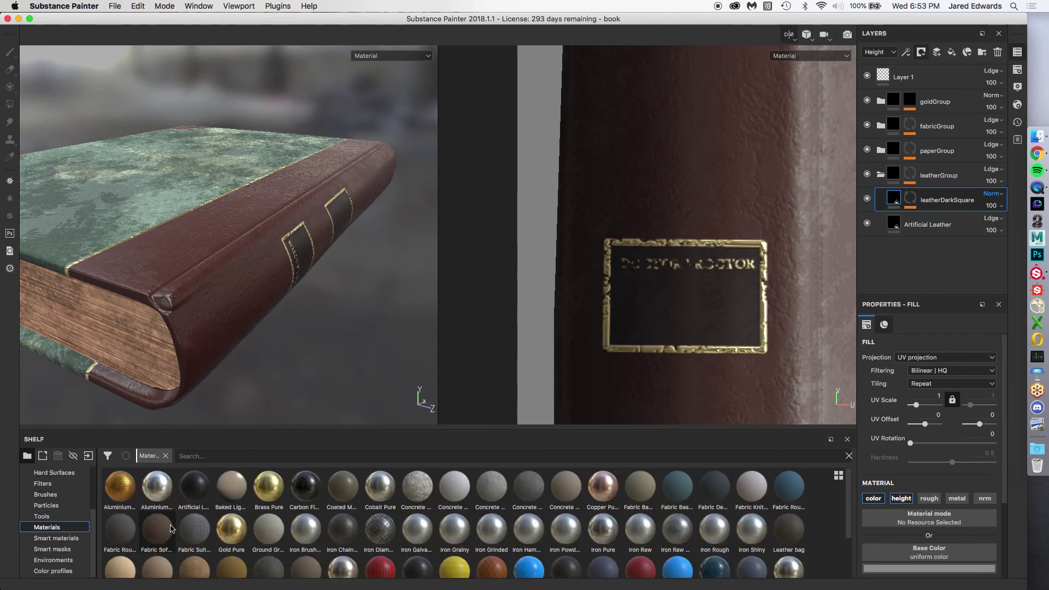
{"action": "left_click", "coordinate": [217, 455]}
{"action": "type", "text": "leather"}
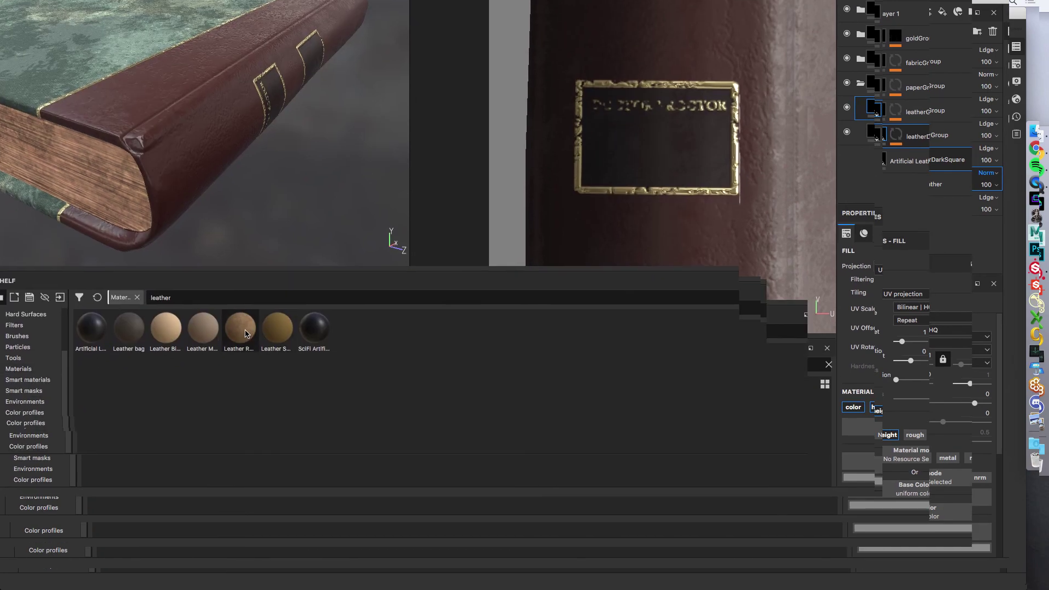
{"action": "mouse_move", "coordinate": [245, 333]}
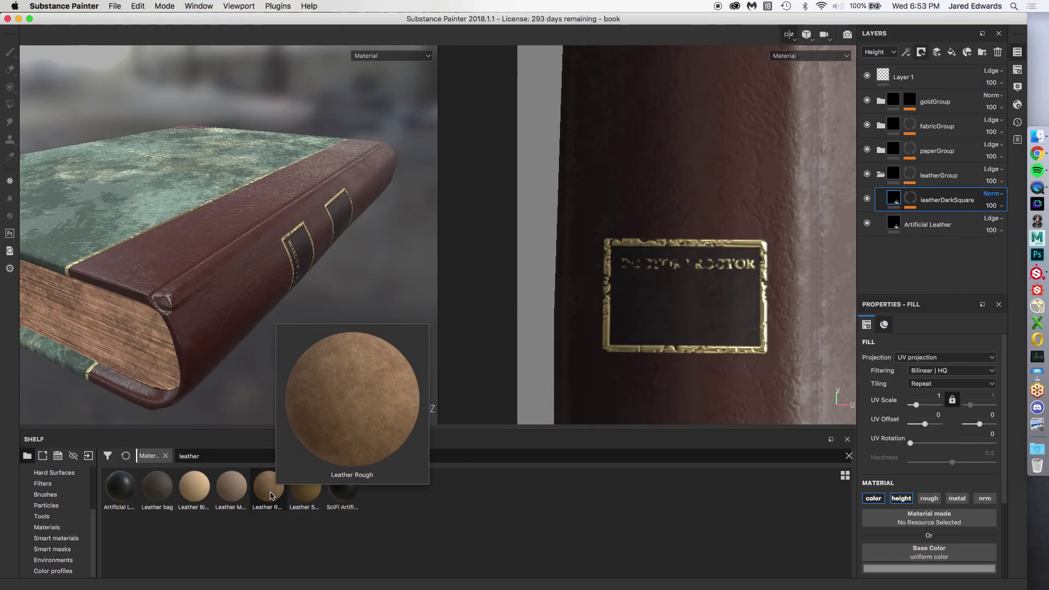
{"action": "left_click_drag", "start_coordinate": [269, 495], "coordinate": [910, 193]}
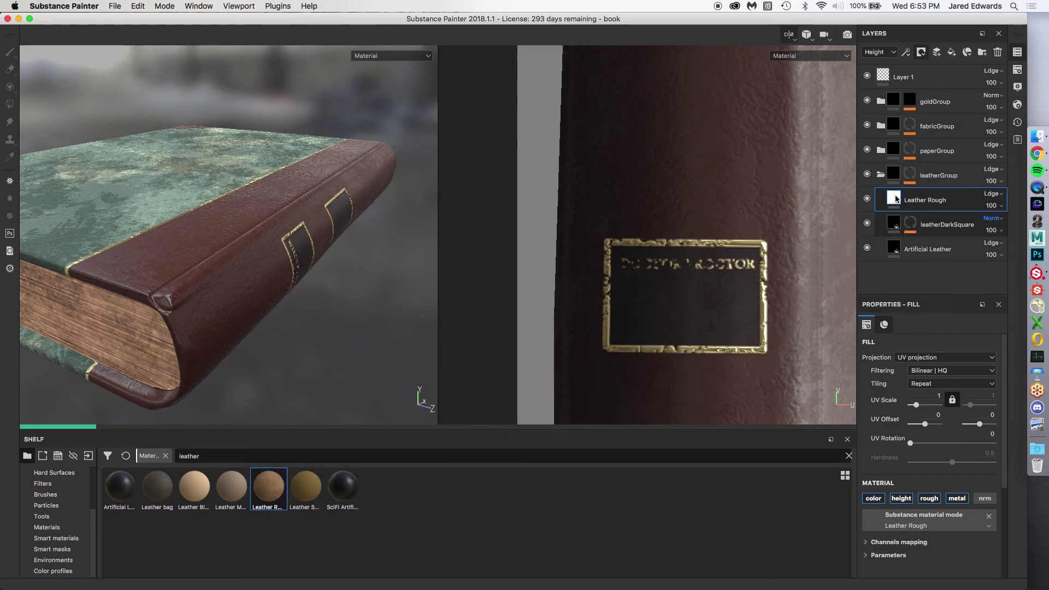
{"action": "left_click_drag", "start_coordinate": [269, 277], "coordinate": [216, 239], "text": "alt"}
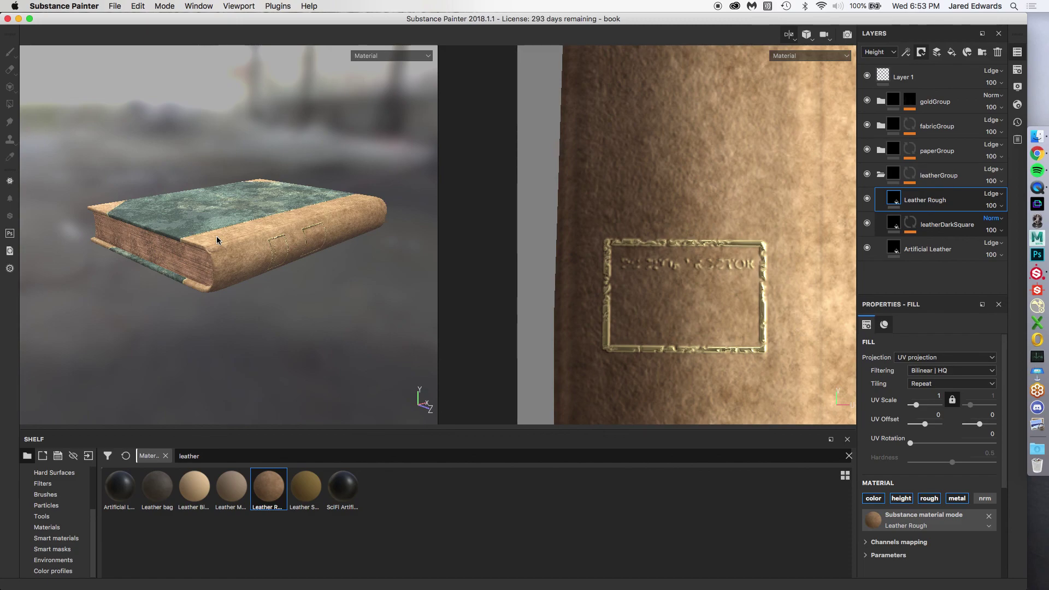
{"action": "left_click_drag", "start_coordinate": [233, 295], "coordinate": [258, 298], "text": "alt"}
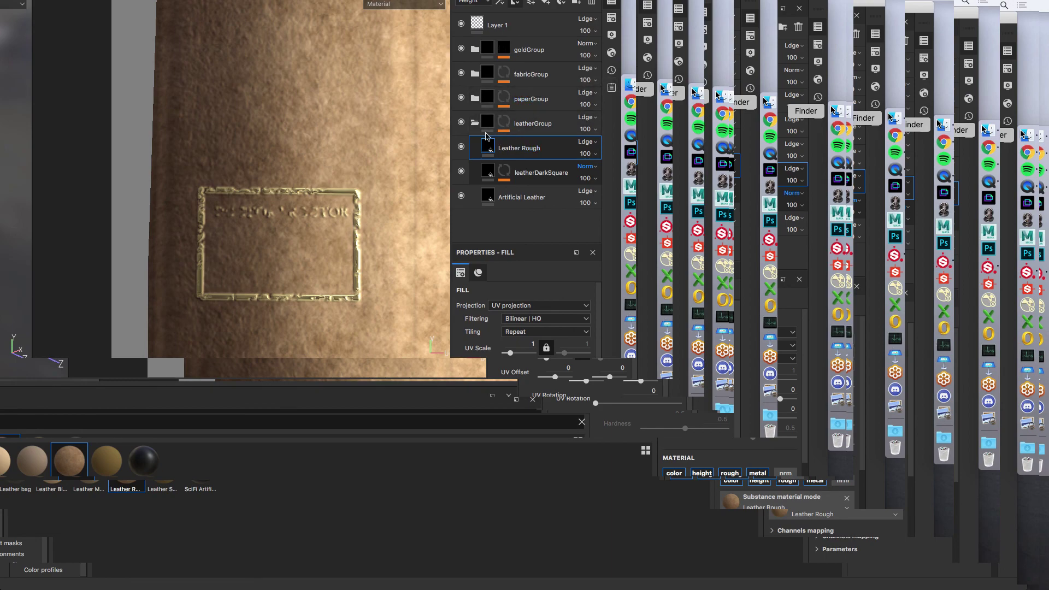
Switch the layer stack to the Base Color channel and add a black mask to the Leather Rough layer.
{"action": "left_click", "coordinate": [480, 2]}
{"action": "left_click", "coordinate": [472, 40]}
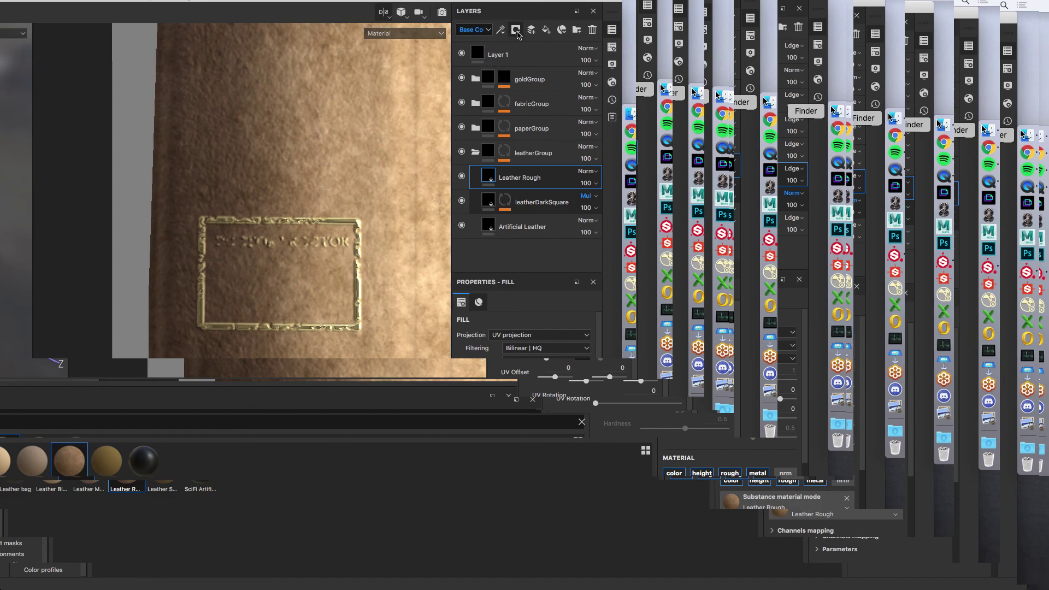
{"action": "left_click", "coordinate": [516, 31]}
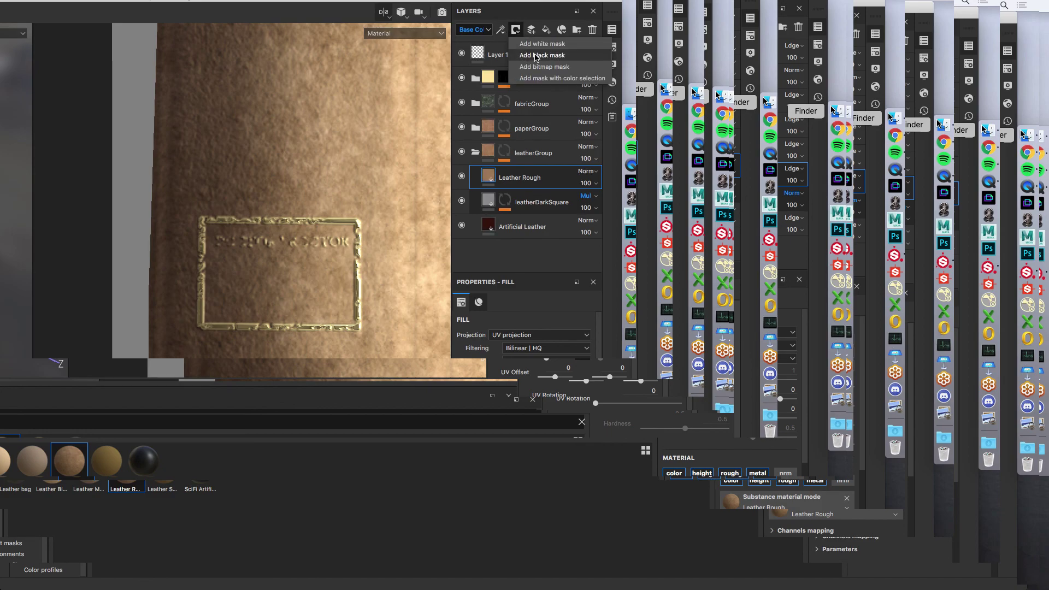
{"action": "left_click", "coordinate": [535, 55]}
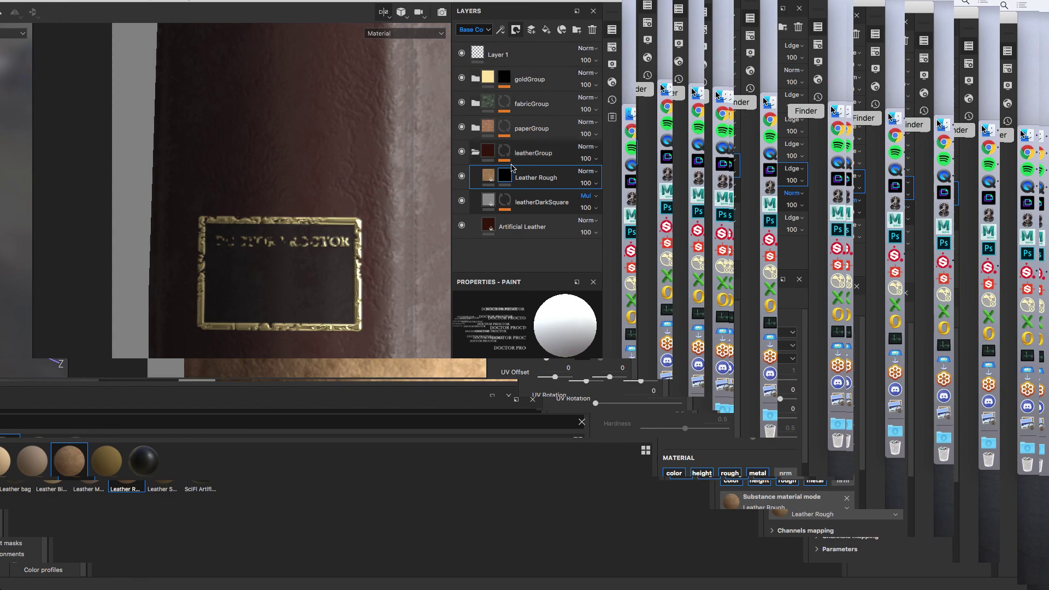
Add a generator to the Leather Rough mask and assign Metal Edge Wear to it.
{"action": "mouse_move", "coordinate": [504, 177]}
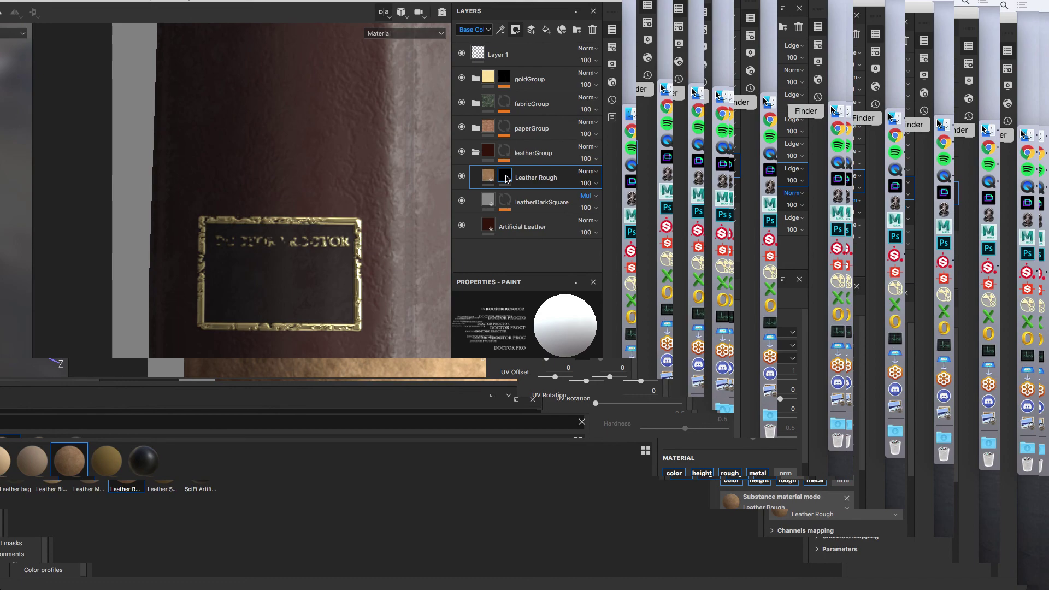
{"action": "left_click", "coordinate": [500, 30]}
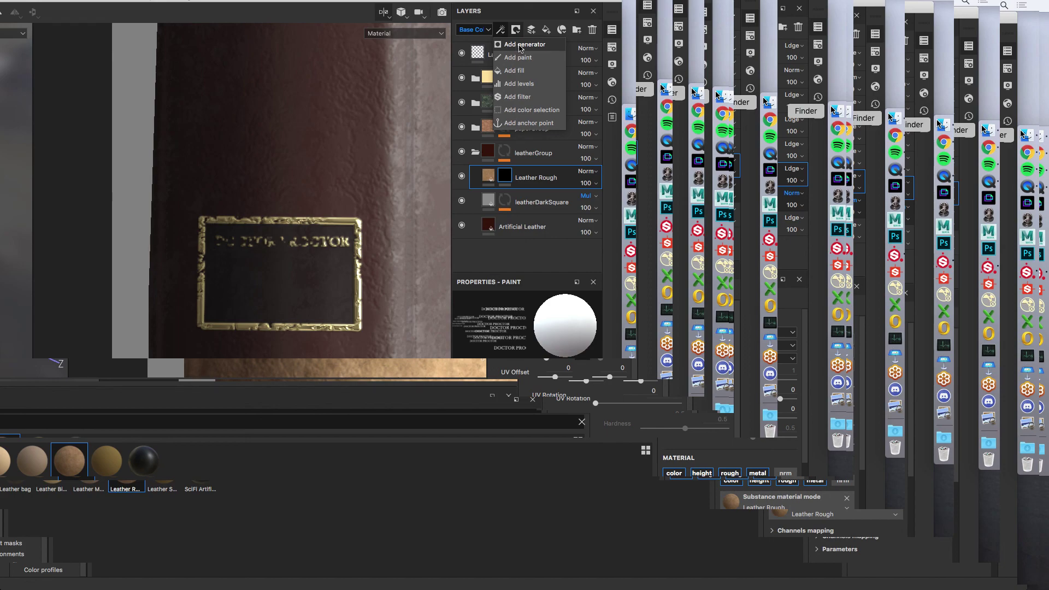
{"action": "left_click", "coordinate": [522, 45]}
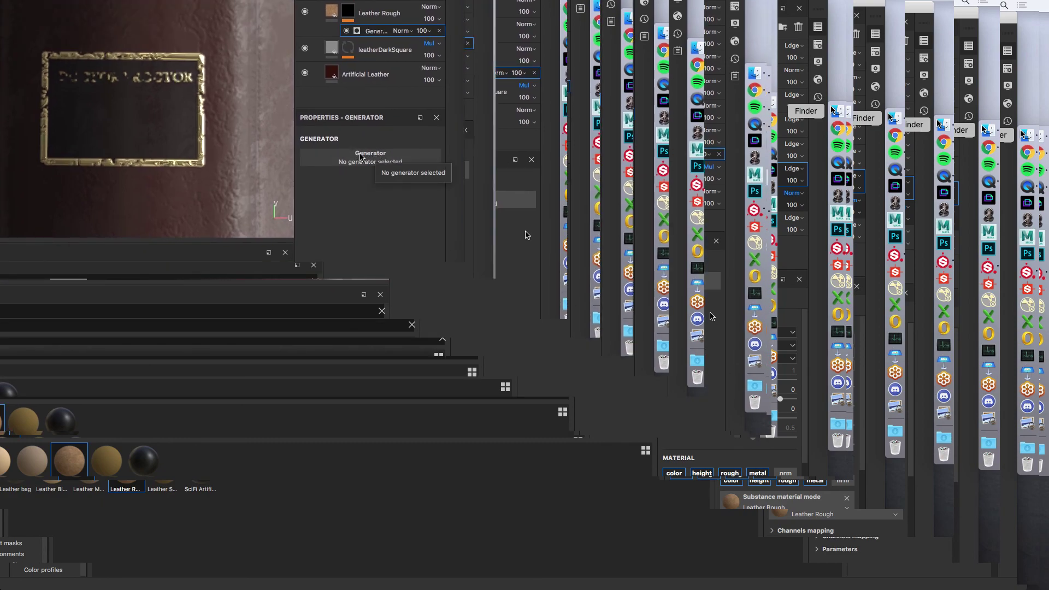
{"action": "left_click", "coordinate": [381, 158]}
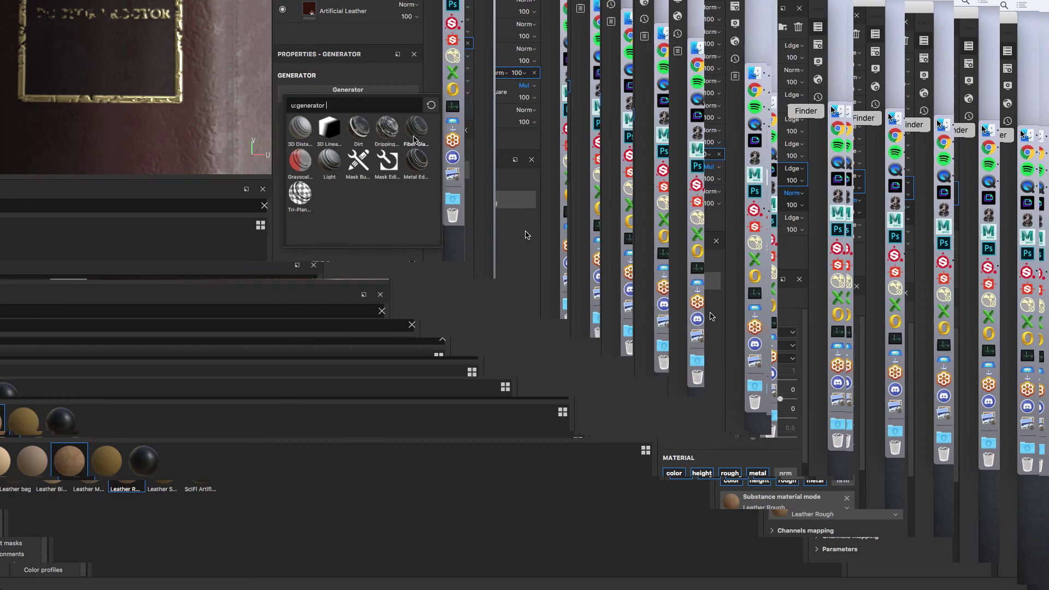
{"action": "mouse_move", "coordinate": [413, 140]}
{"action": "mouse_move", "coordinate": [421, 165]}
{"action": "mouse_move", "coordinate": [358, 127]}
{"action": "left_click", "coordinate": [417, 160]}
{"action": "scroll", "coordinate": [322, 291], "scroll_direction": "up", "scroll_amount": 3}
{"action": "mouse_move", "coordinate": [318, 291]}
{"action": "left_mouse_down", "text": "alt"}
{"action": "mouse_move", "coordinate": [321, 236]}
{"action": "mouse_move", "coordinate": [330, 296]}
{"action": "left_mouse_up", "text": "alt"}
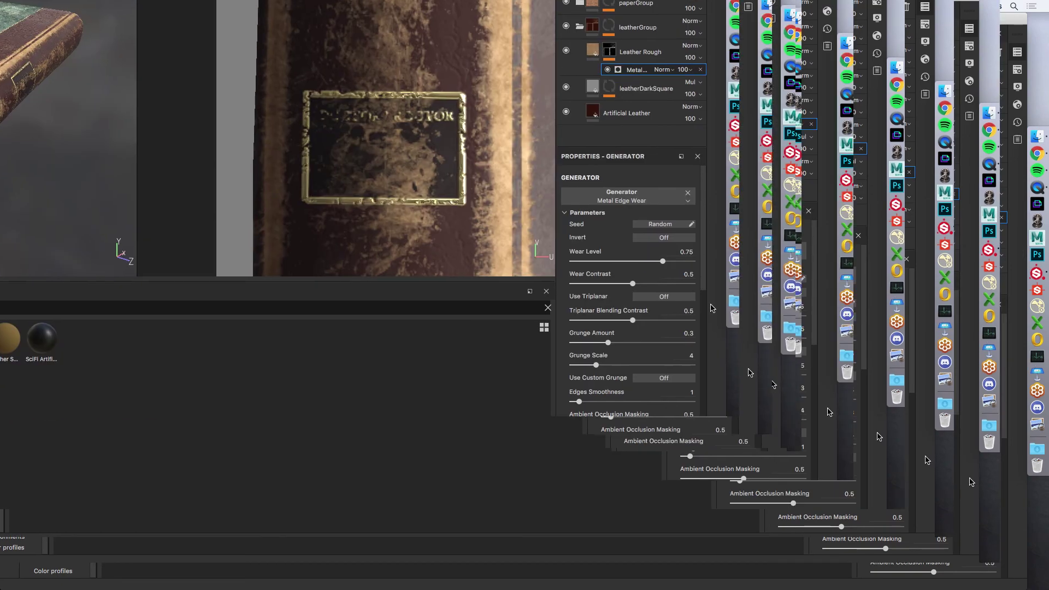
Set the Metal Edge Wear generator's wear level to 0.85, grunge scale to 3 and curvature weight to 0.24.
{"action": "scroll", "coordinate": [762, 299], "scroll_direction": "down", "scroll_amount": 3}
{"action": "scroll", "coordinate": [706, 270], "scroll_direction": "down", "scroll_amount": 2}
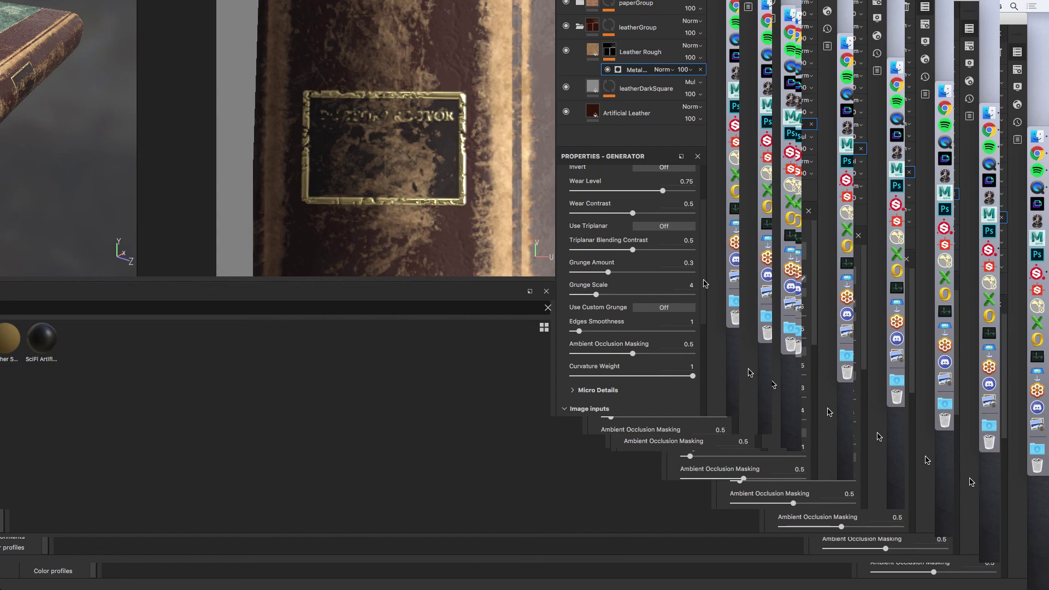
{"action": "scroll", "coordinate": [603, 255], "scroll_direction": "down", "scroll_amount": 2}
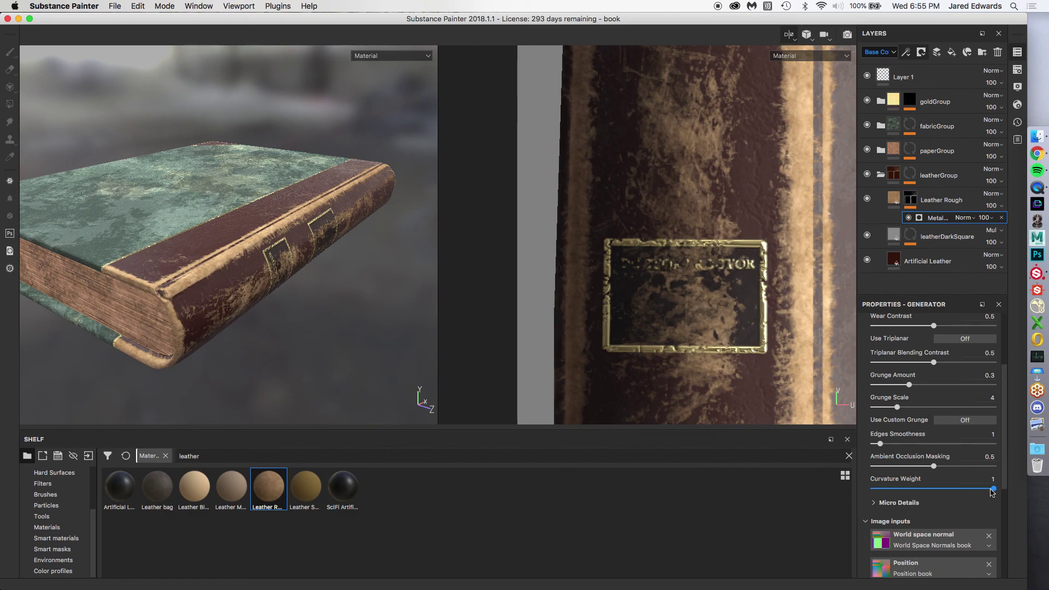
{"action": "mouse_move", "coordinate": [990, 490]}
{"action": "left_mouse_down"}
{"action": "mouse_move", "coordinate": [875, 492]}
{"action": "mouse_move", "coordinate": [993, 491]}
{"action": "left_mouse_up"}
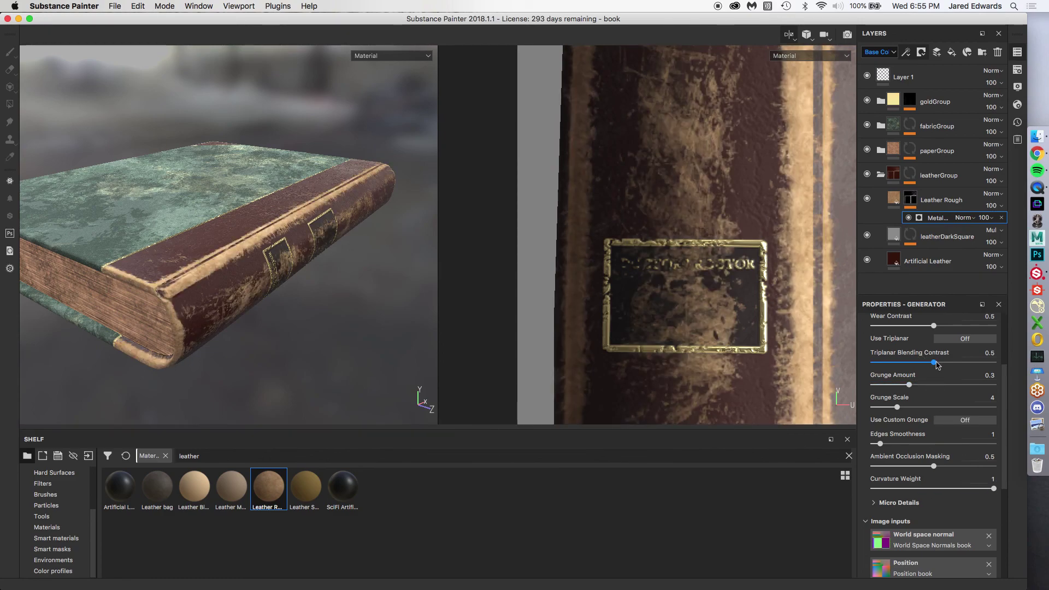
{"action": "scroll", "coordinate": [918, 393], "scroll_direction": "up", "scroll_amount": 2}
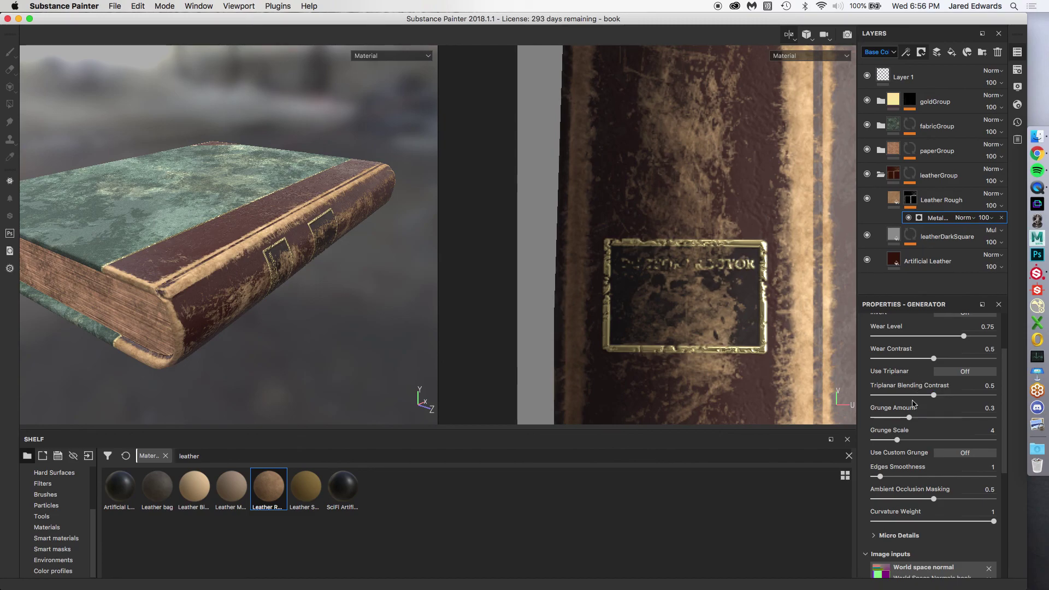
{"action": "mouse_move", "coordinate": [963, 336]}
{"action": "left_mouse_down"}
{"action": "mouse_move", "coordinate": [931, 338]}
{"action": "mouse_move", "coordinate": [976, 339]}
{"action": "left_mouse_up"}
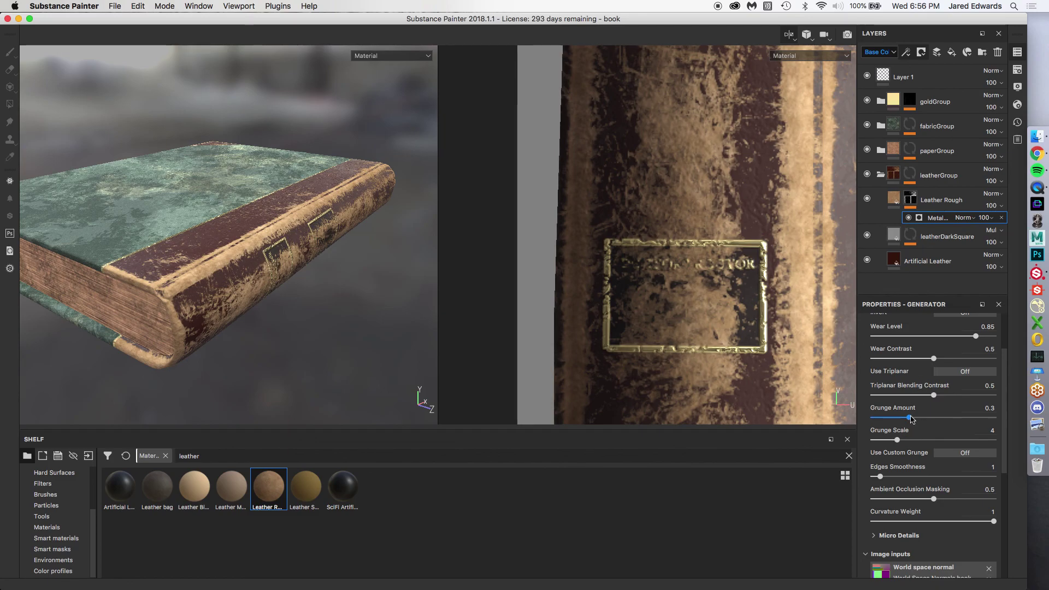
{"action": "left_click_drag", "start_coordinate": [899, 439], "coordinate": [892, 440]}
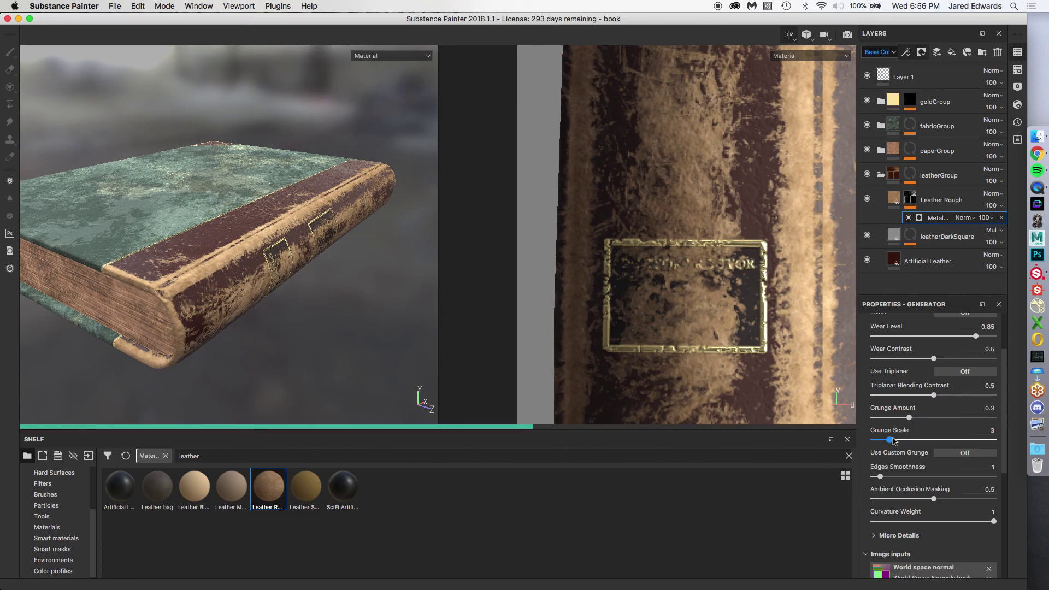
{"action": "left_click_drag", "start_coordinate": [993, 521], "coordinate": [902, 522]}
Inspect the rough leather wear on the book's spine, cover edges and leather corners.
{"action": "mouse_move", "coordinate": [302, 305]}
{"action": "left_mouse_down", "text": "alt"}
{"action": "mouse_move", "coordinate": [272, 266]}
{"action": "mouse_move", "coordinate": [302, 295]}
{"action": "left_mouse_up", "text": "alt"}
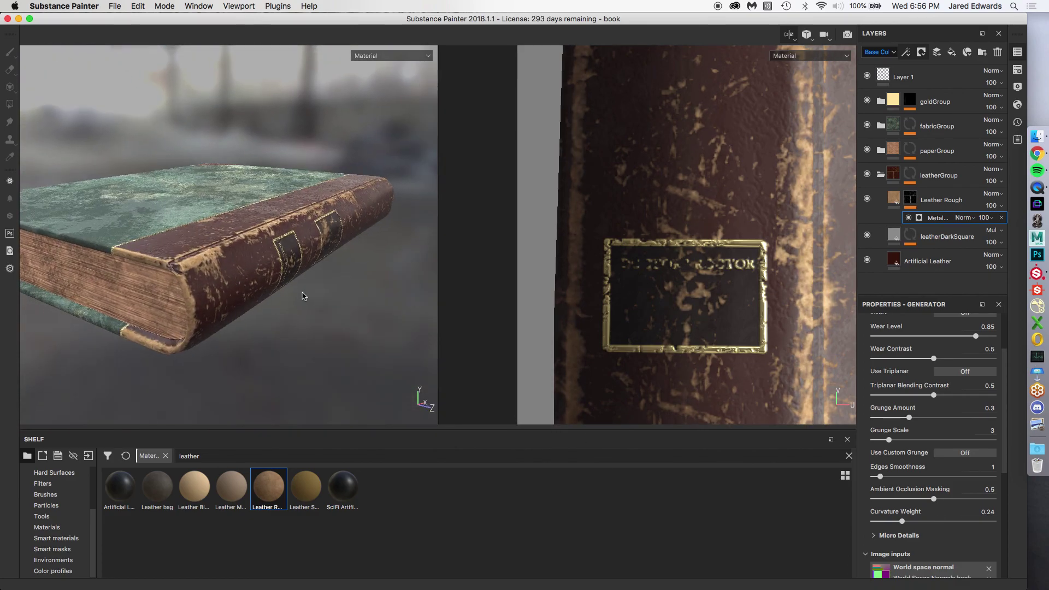
{"action": "left_click_drag", "start_coordinate": [320, 259], "coordinate": [252, 247], "text": "alt"}
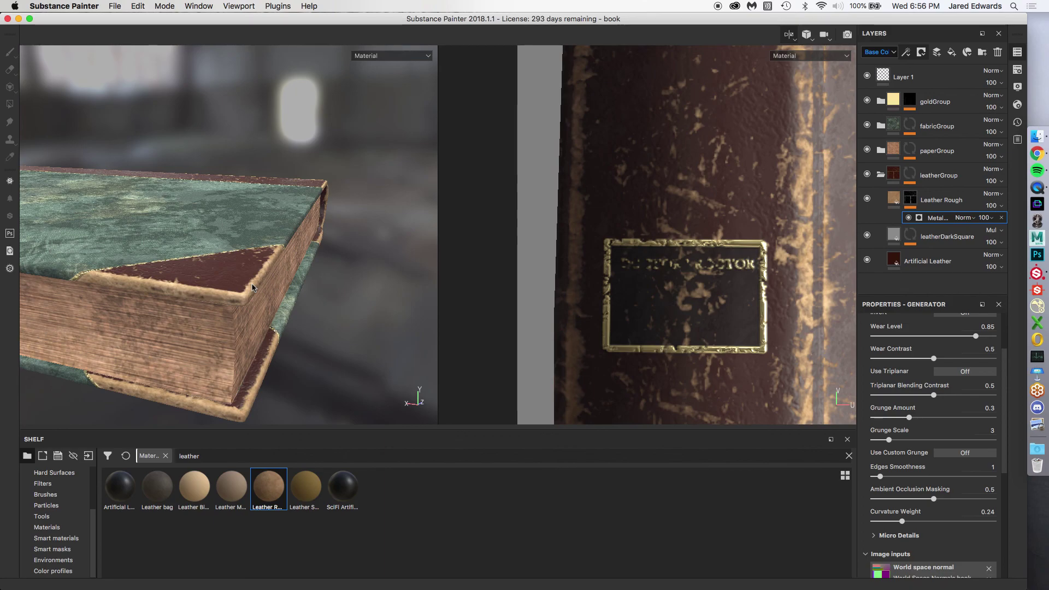
{"action": "left_click_drag", "start_coordinate": [322, 270], "coordinate": [317, 239], "text": "alt"}
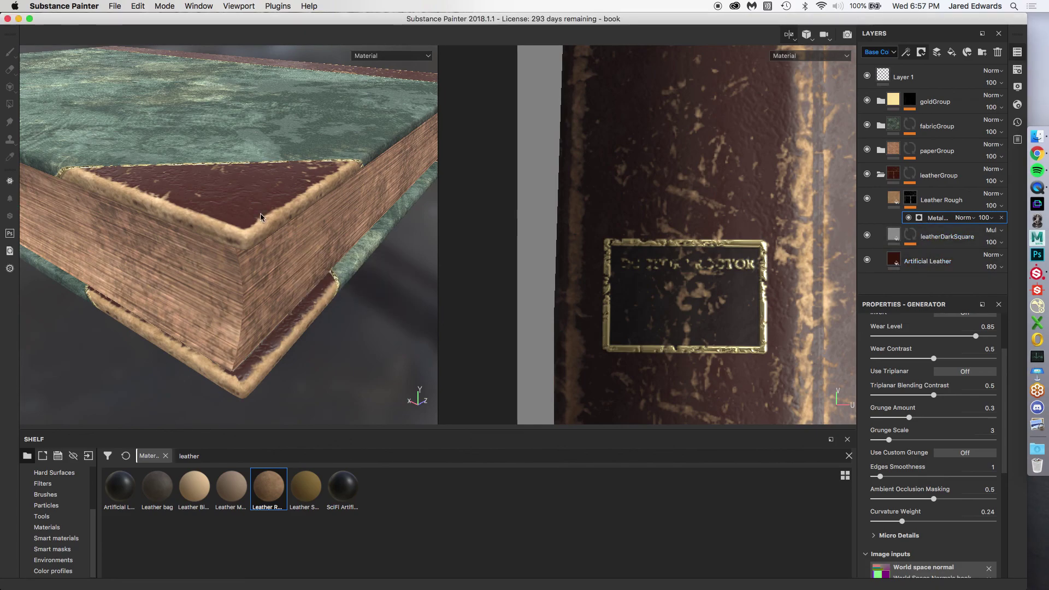
{"action": "left_click_drag", "start_coordinate": [261, 217], "coordinate": [232, 224], "text": "alt"}
{"action": "right_click_drag", "start_coordinate": [232, 224], "coordinate": [251, 183], "text": "alt"}
{"action": "left_click_drag", "start_coordinate": [251, 183], "coordinate": [333, 228], "text": "alt"}
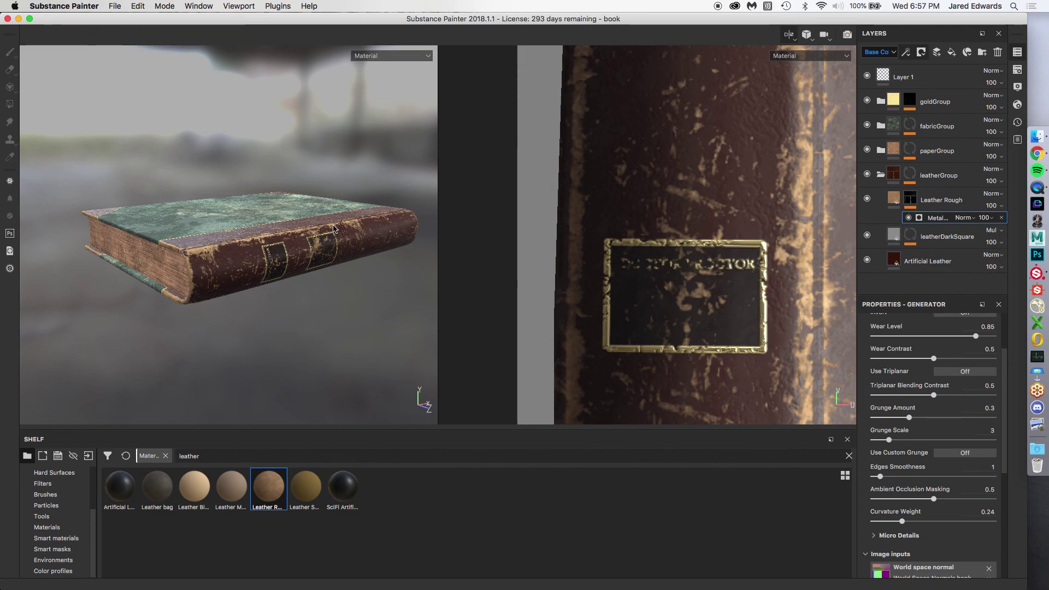
Save the book project and switch to QuickTime Player.
{"action": "left_click_drag", "start_coordinate": [294, 240], "coordinate": [299, 244], "text": "alt"}
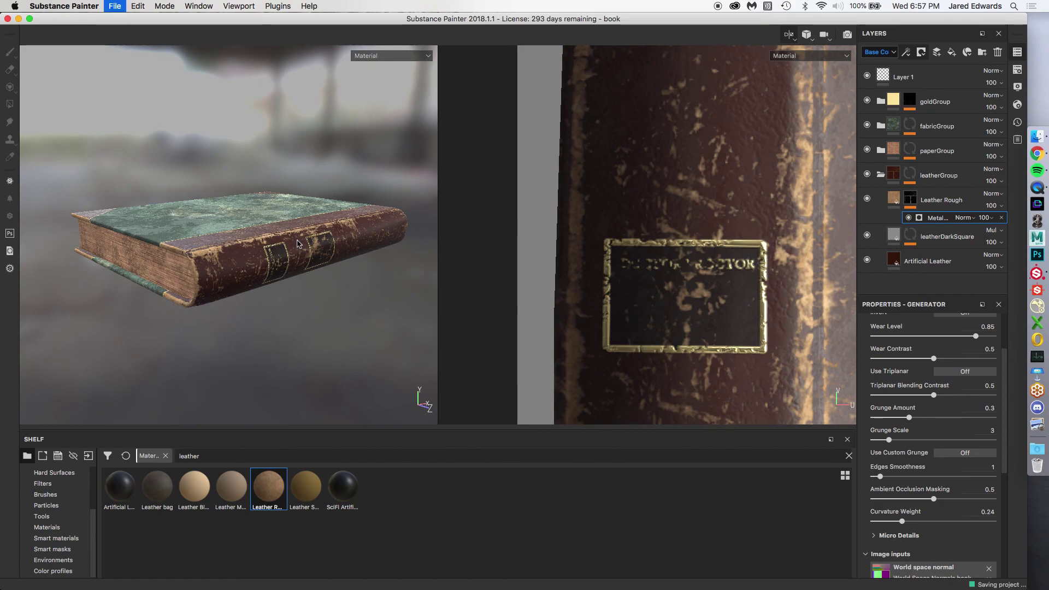
{"action": "left_click", "coordinate": [1038, 188]}
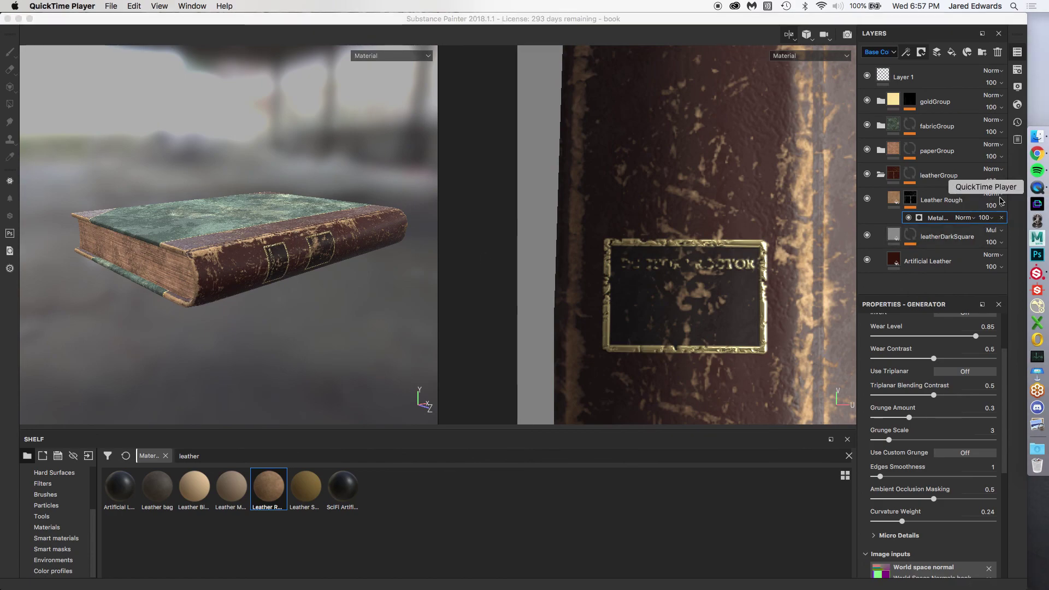